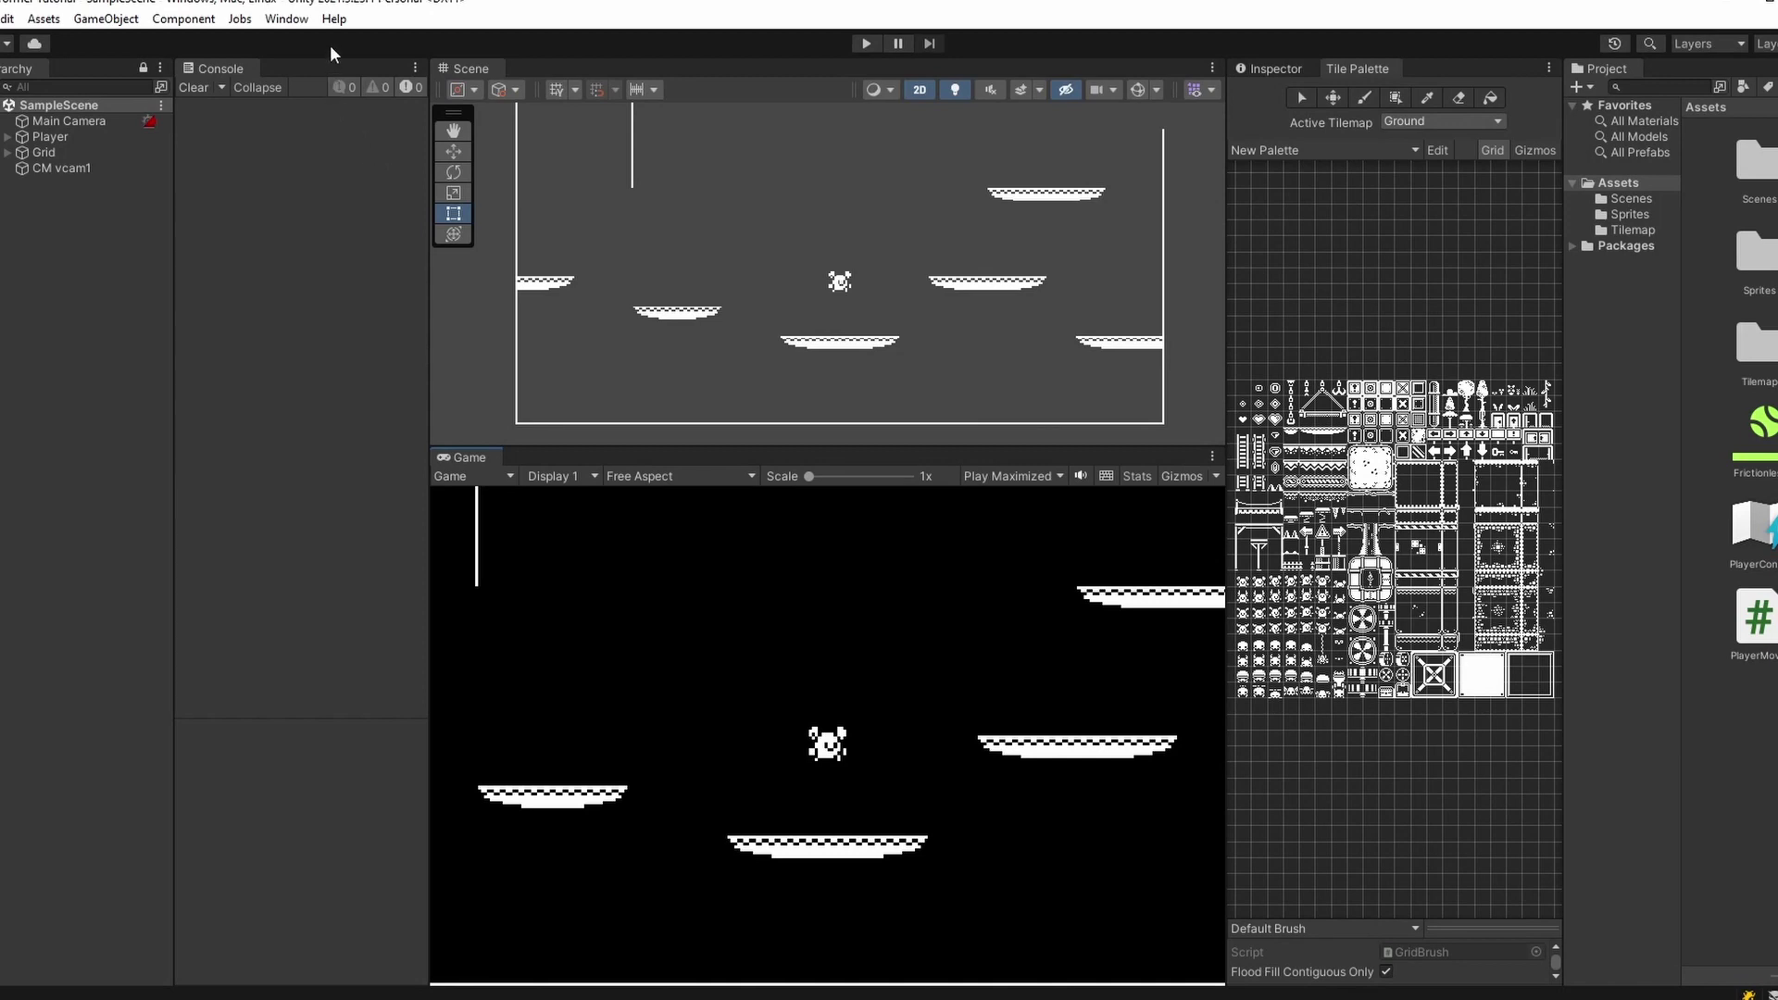
- Open the Animation window and dock it below the Game view
click(298, 20)
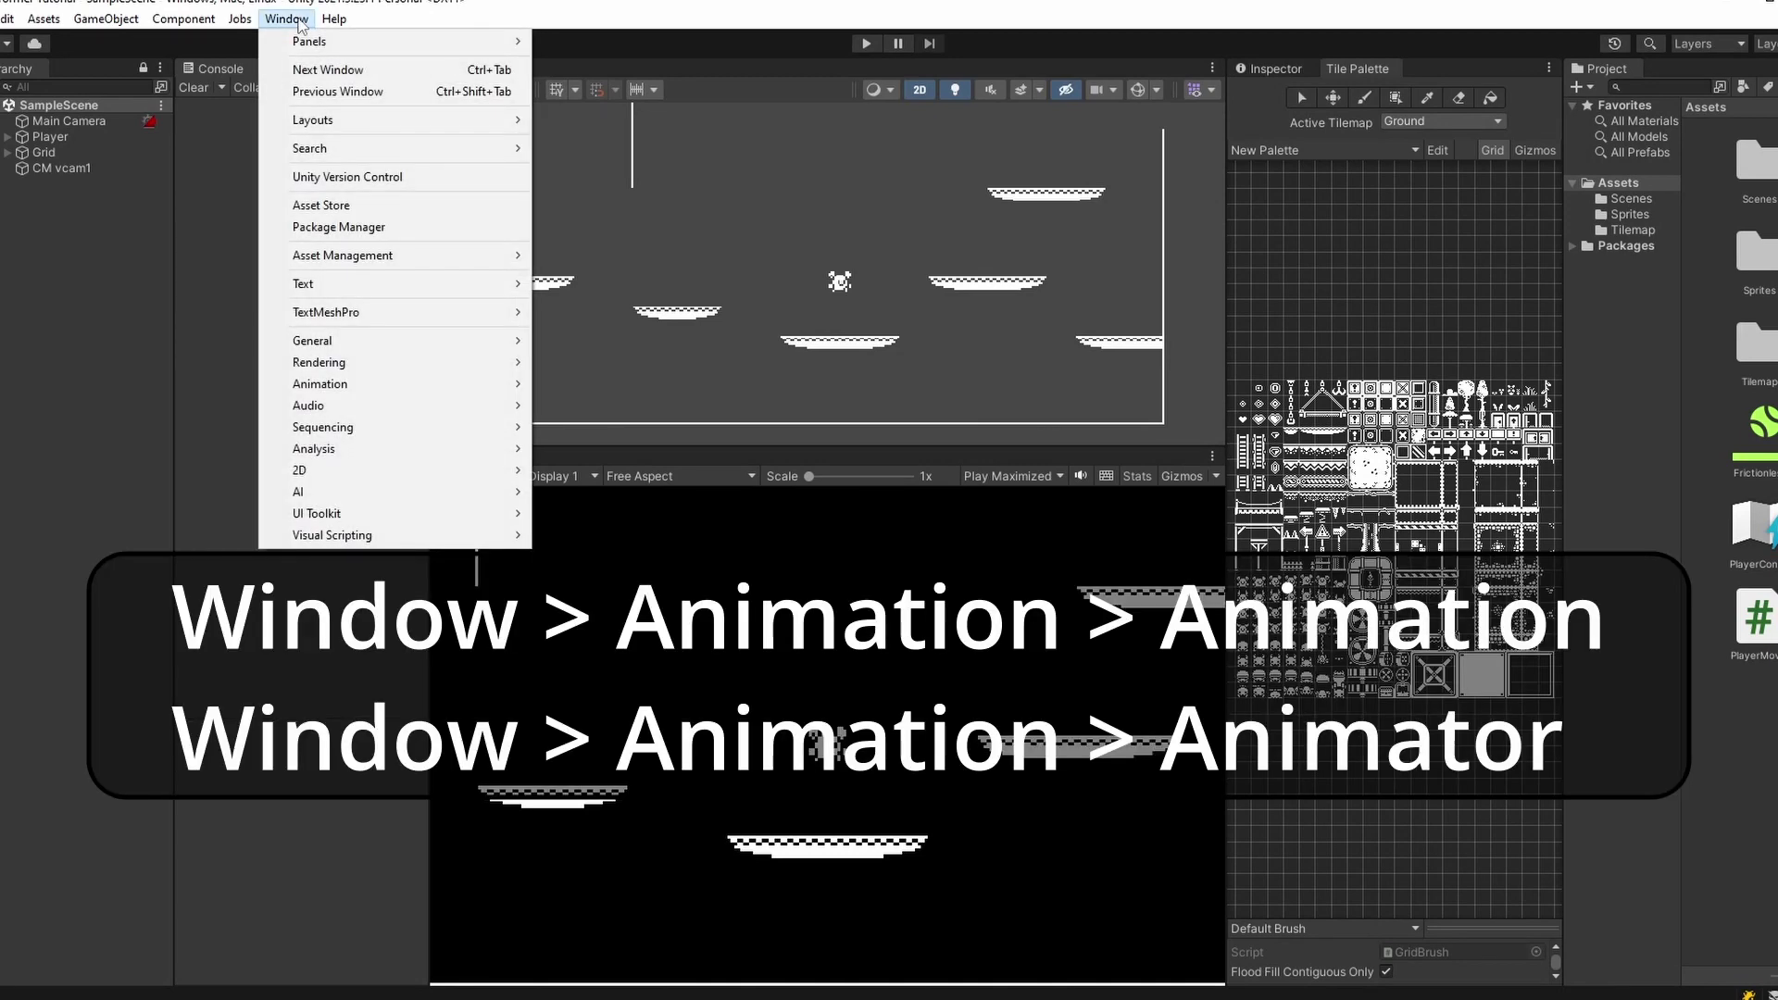
mouse_move(482, 384)
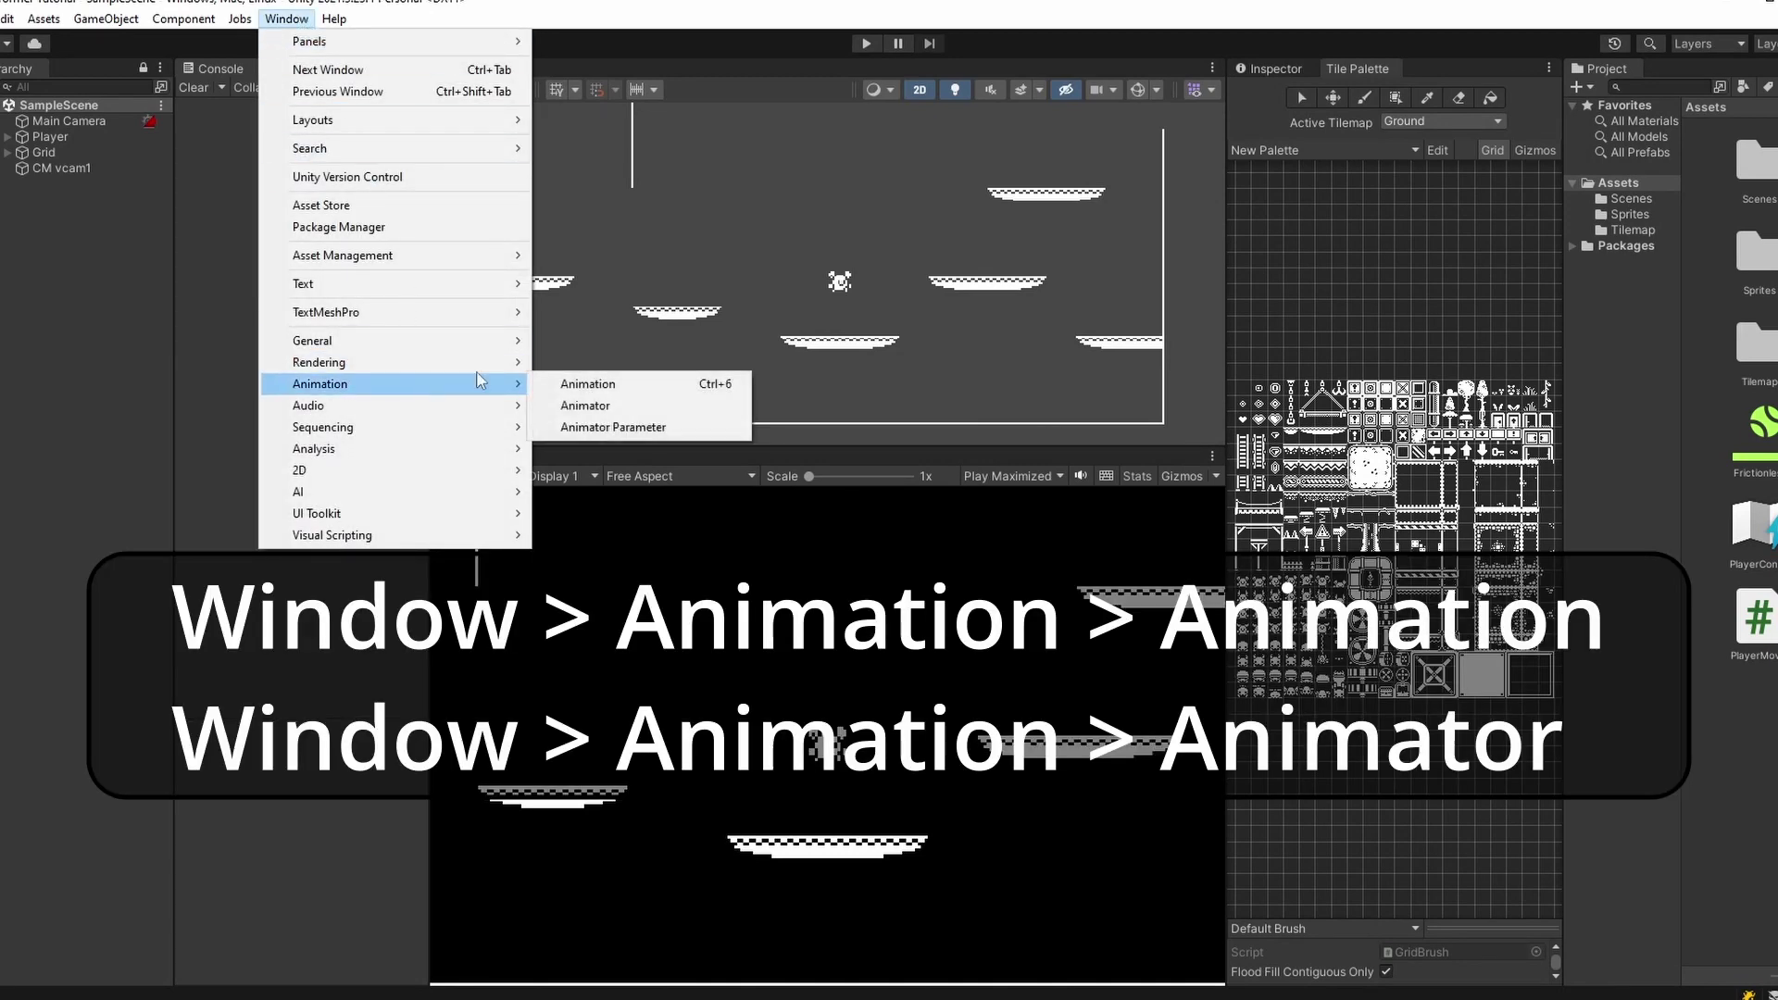
click(593, 381)
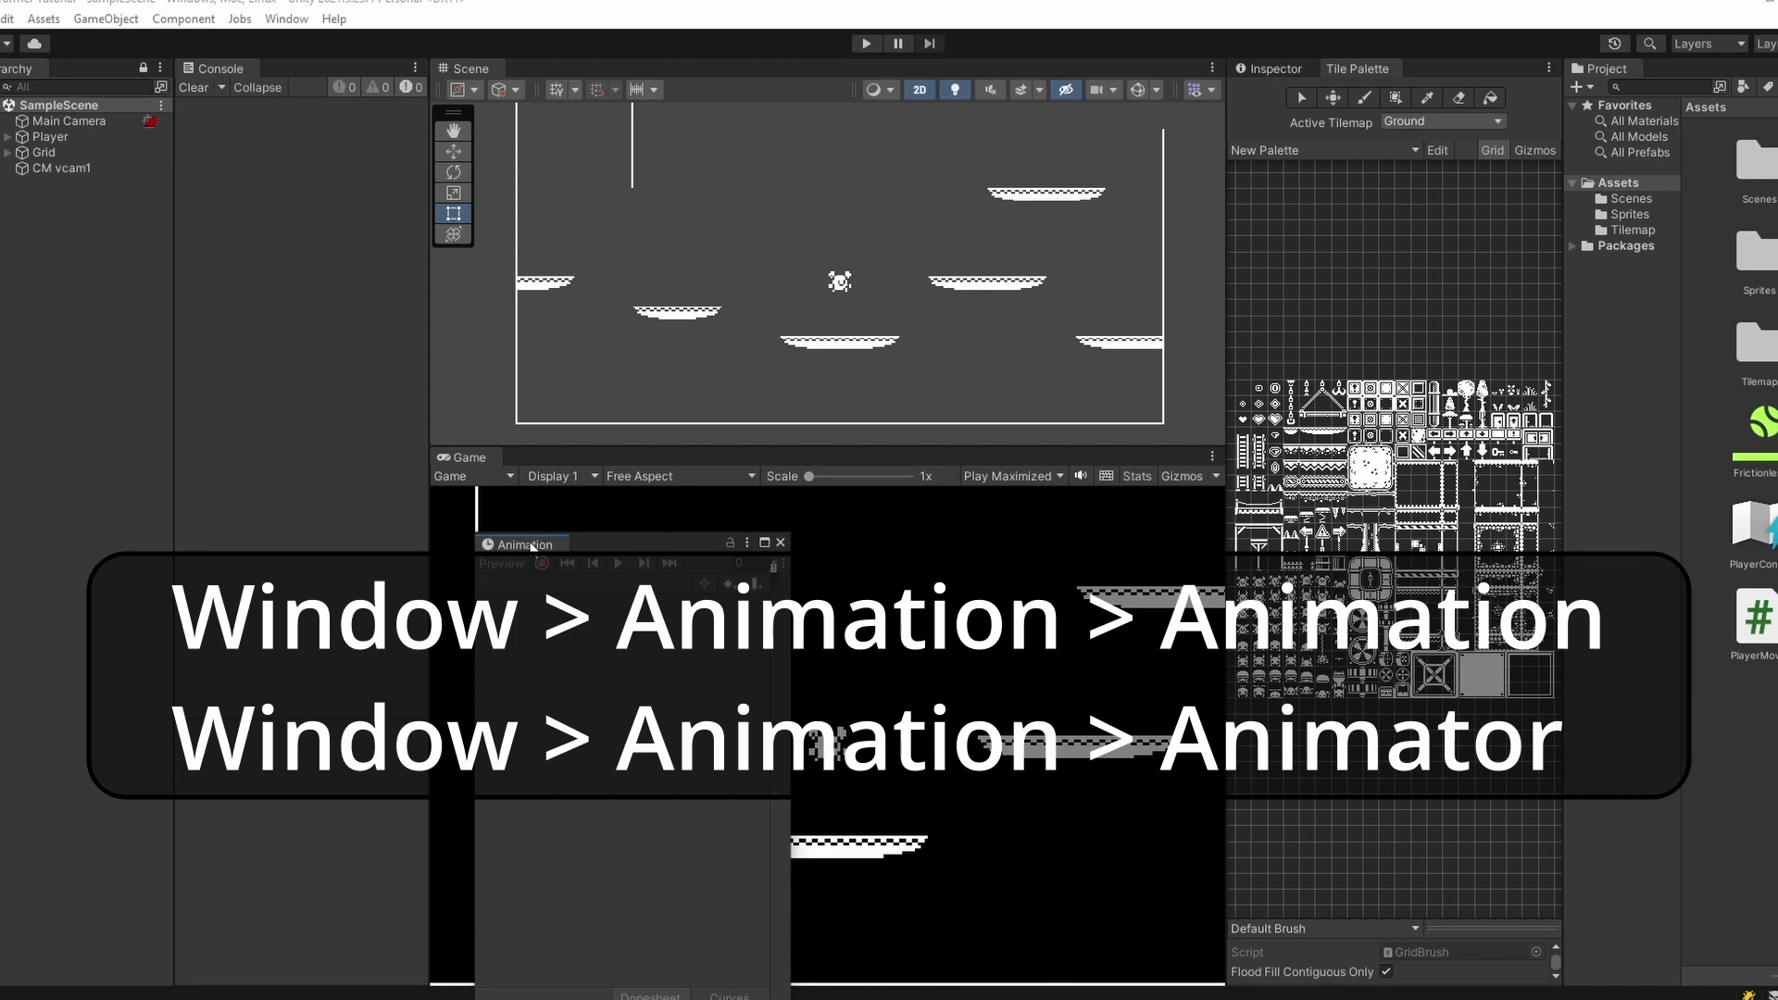
drag(532, 547, 821, 957)
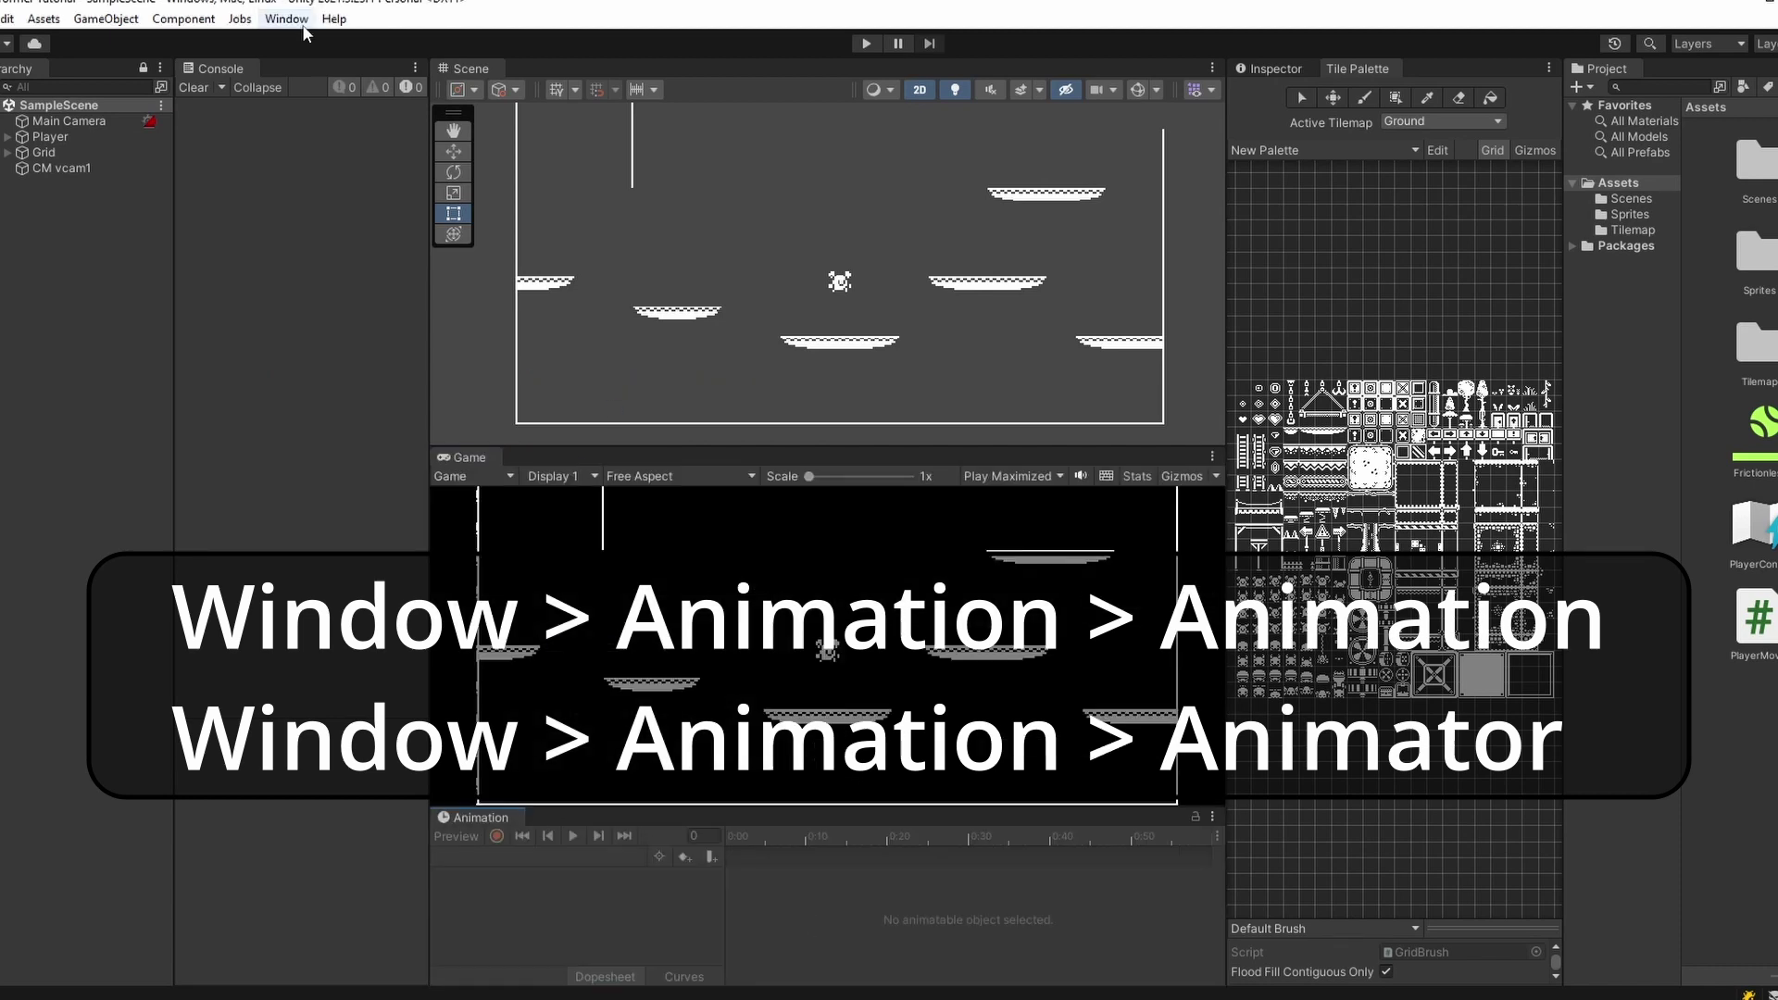
- Open the Animator window alongside the Scene view
click(304, 26)
mouse_move(400, 393)
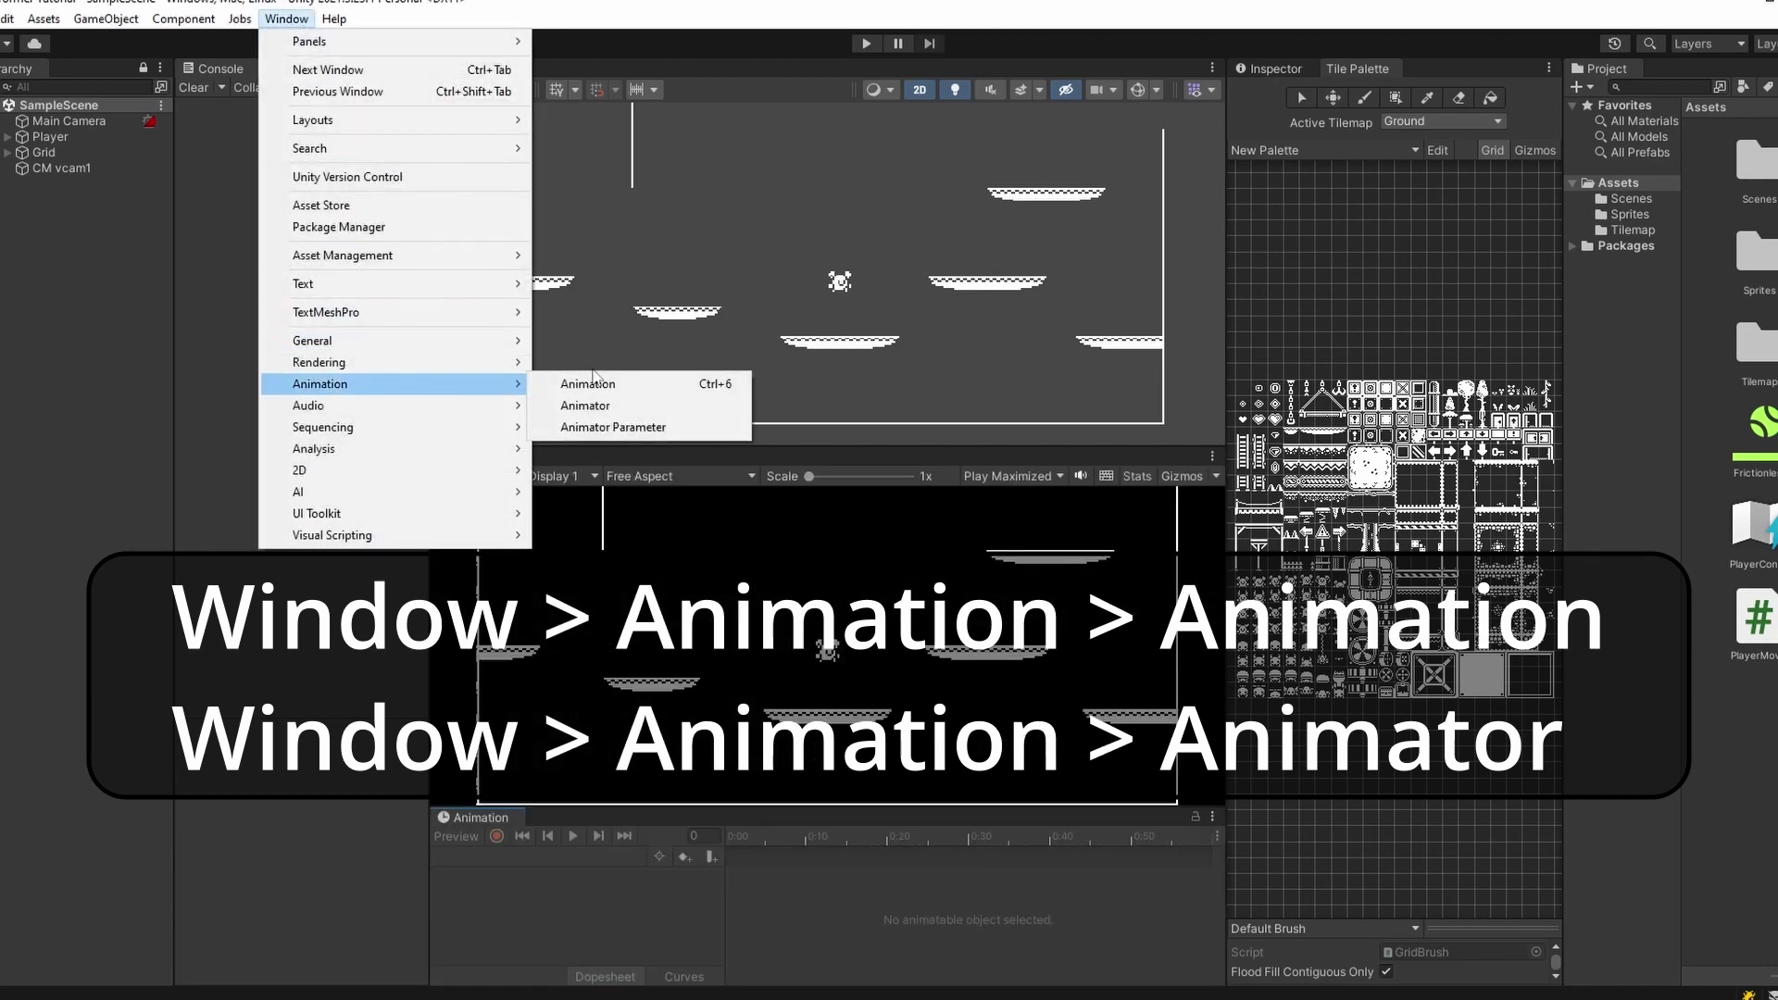
click(597, 405)
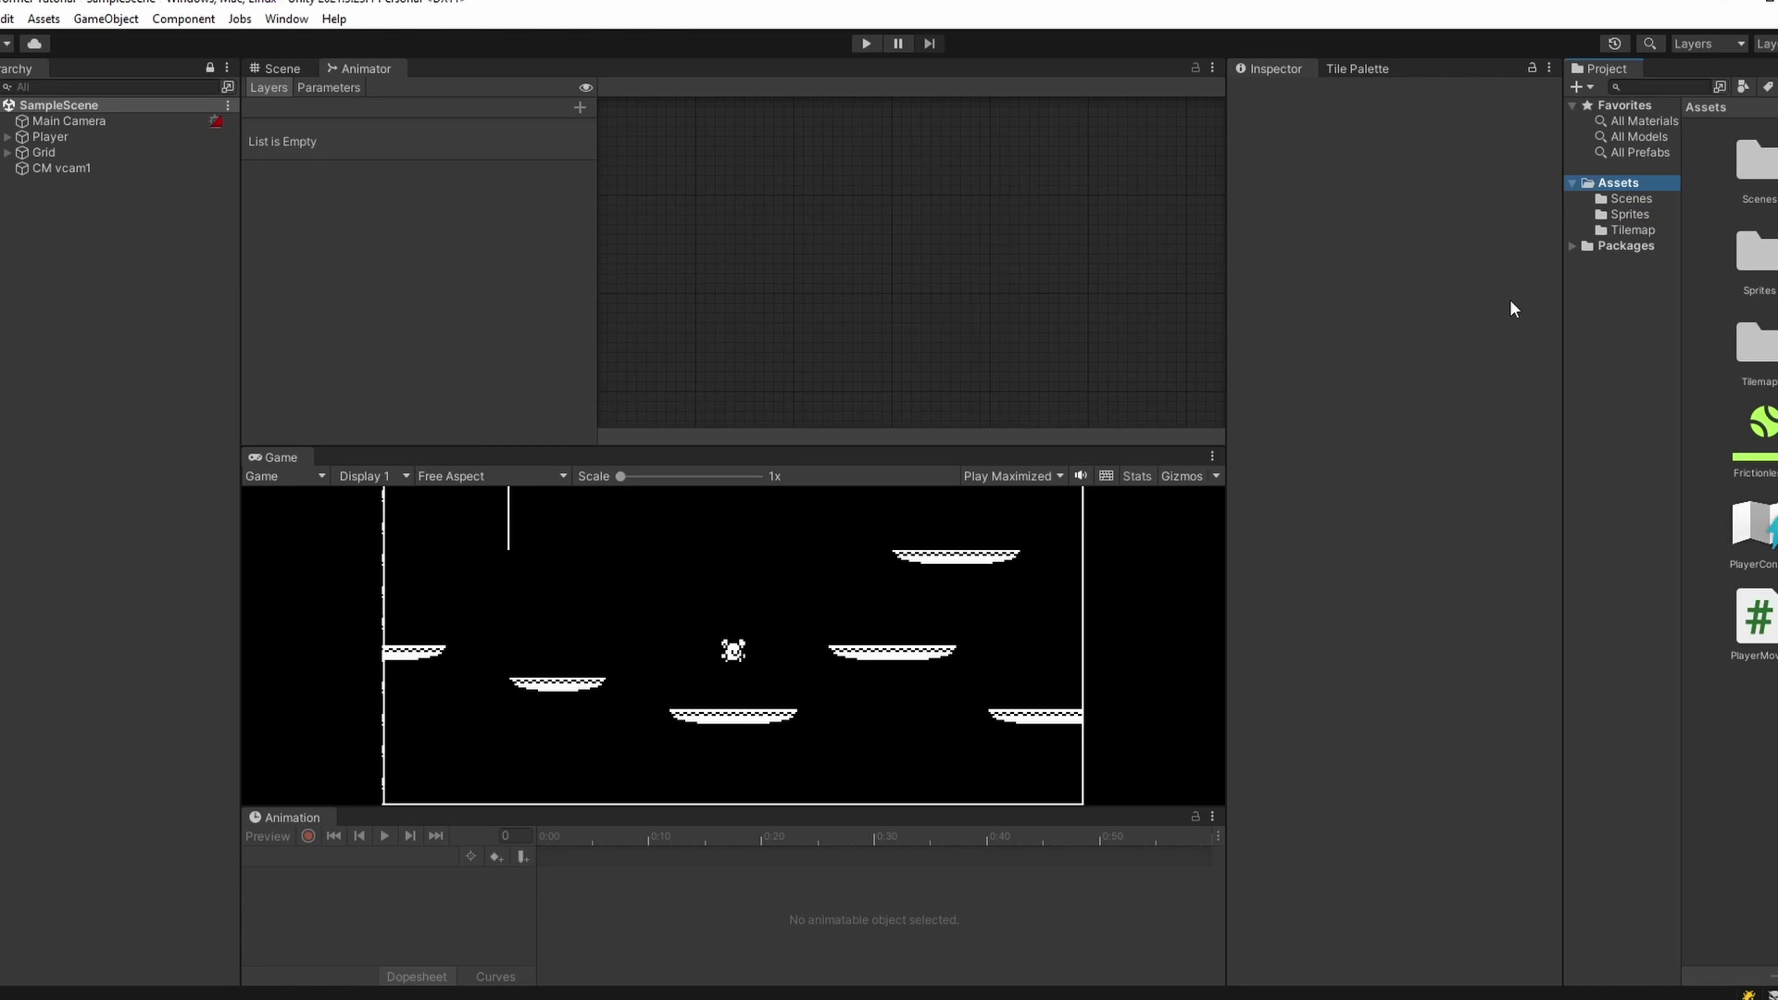
- Import the Fall, Idle, Jump, Walk and WallSlide images from the AnimationSprites folder into the project's Sprites folder
key(alt+Tab)
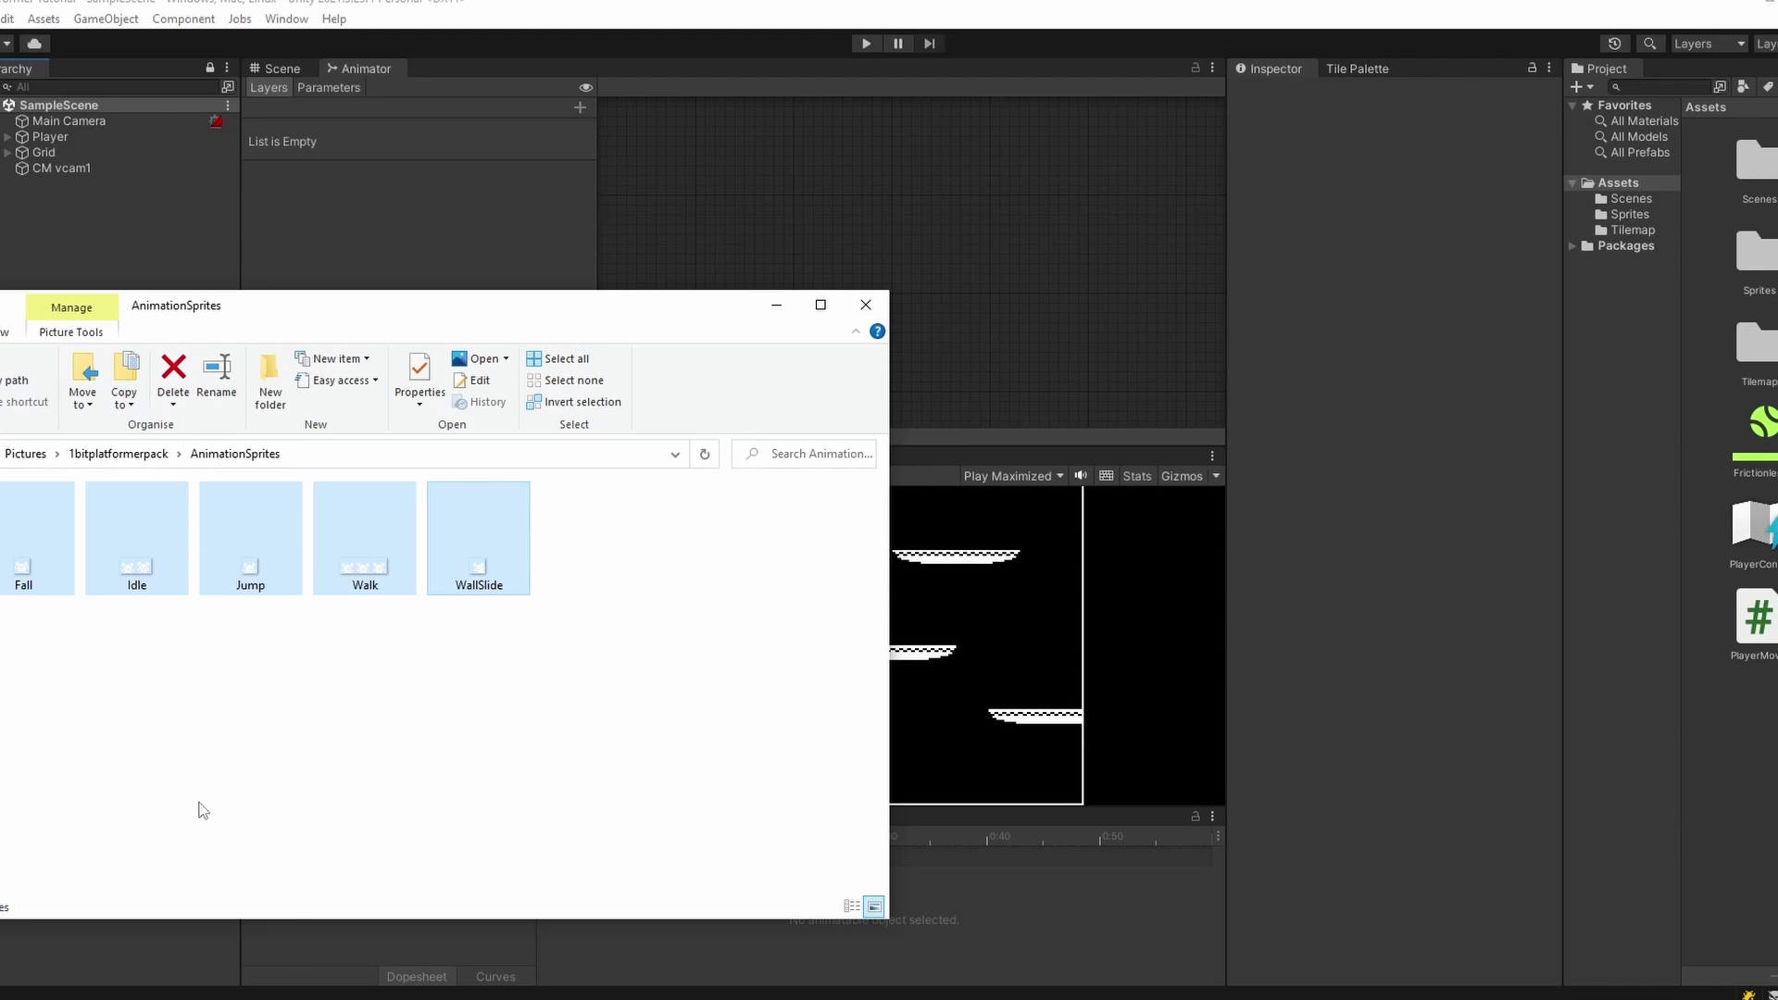
drag(16, 550, 1765, 269)
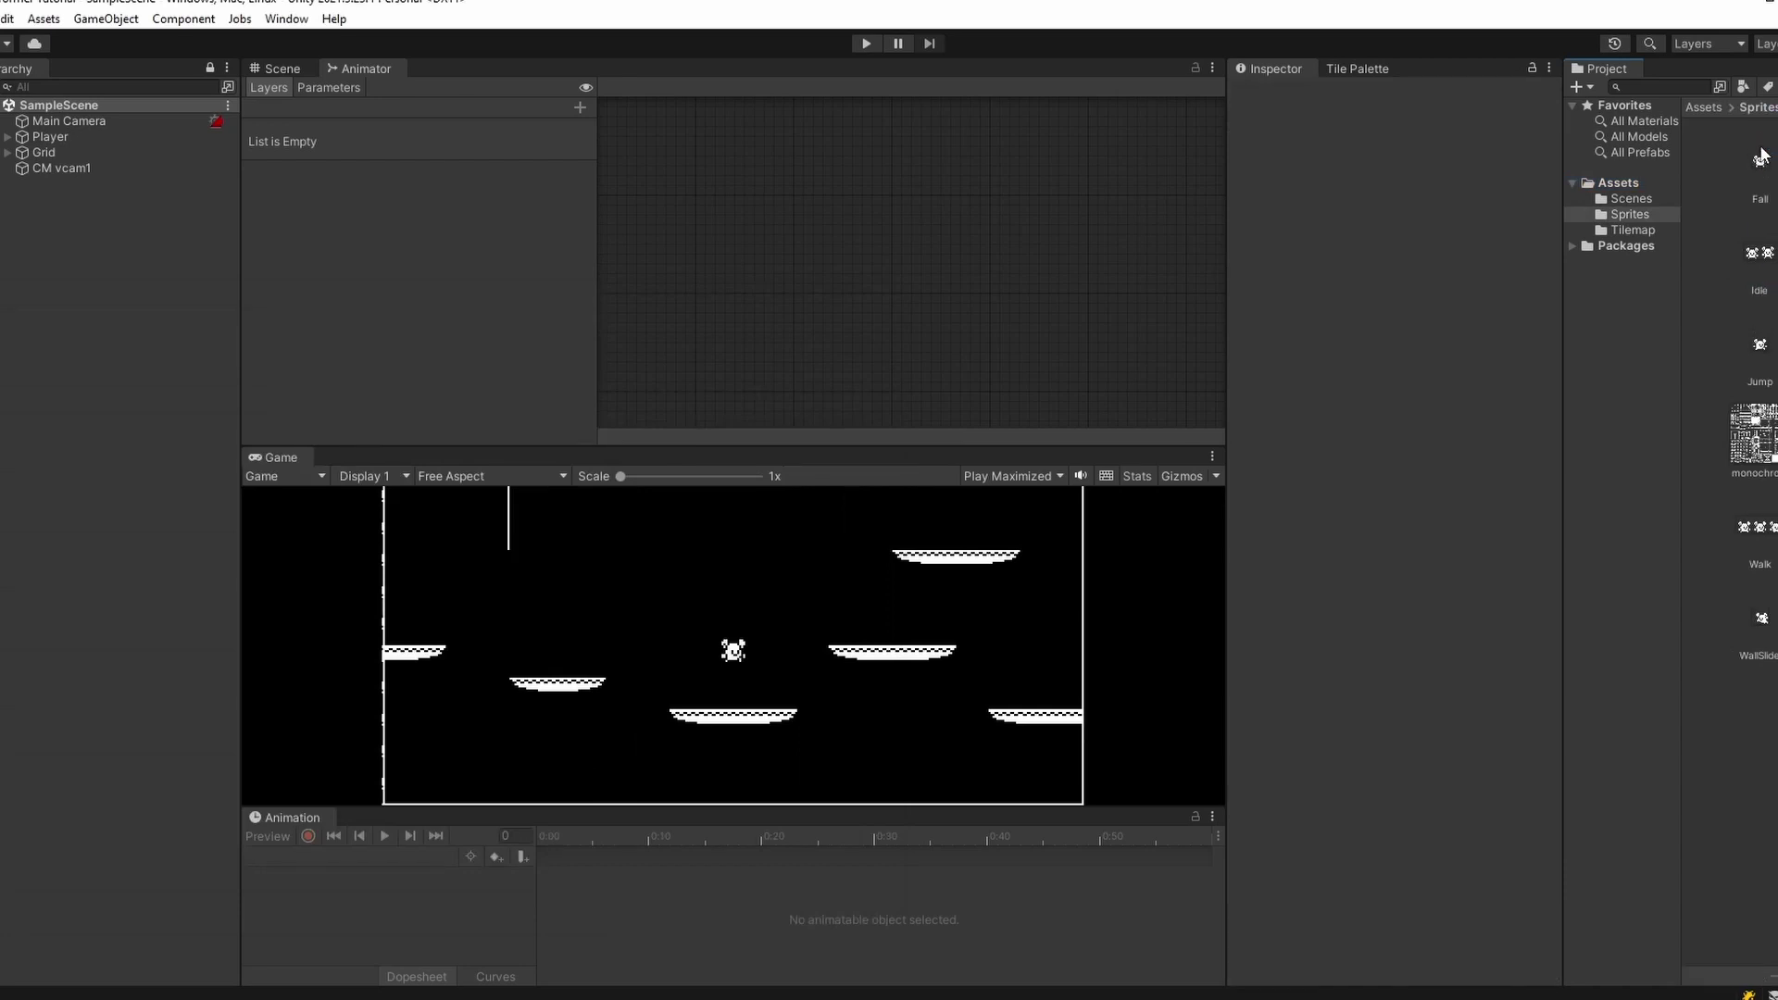
- Set the five imported sprites to 16 pixels per unit, Point (no filter) filtering and no compression, and apply the import settings
click(1760, 174)
ctrl+click(1760, 271)
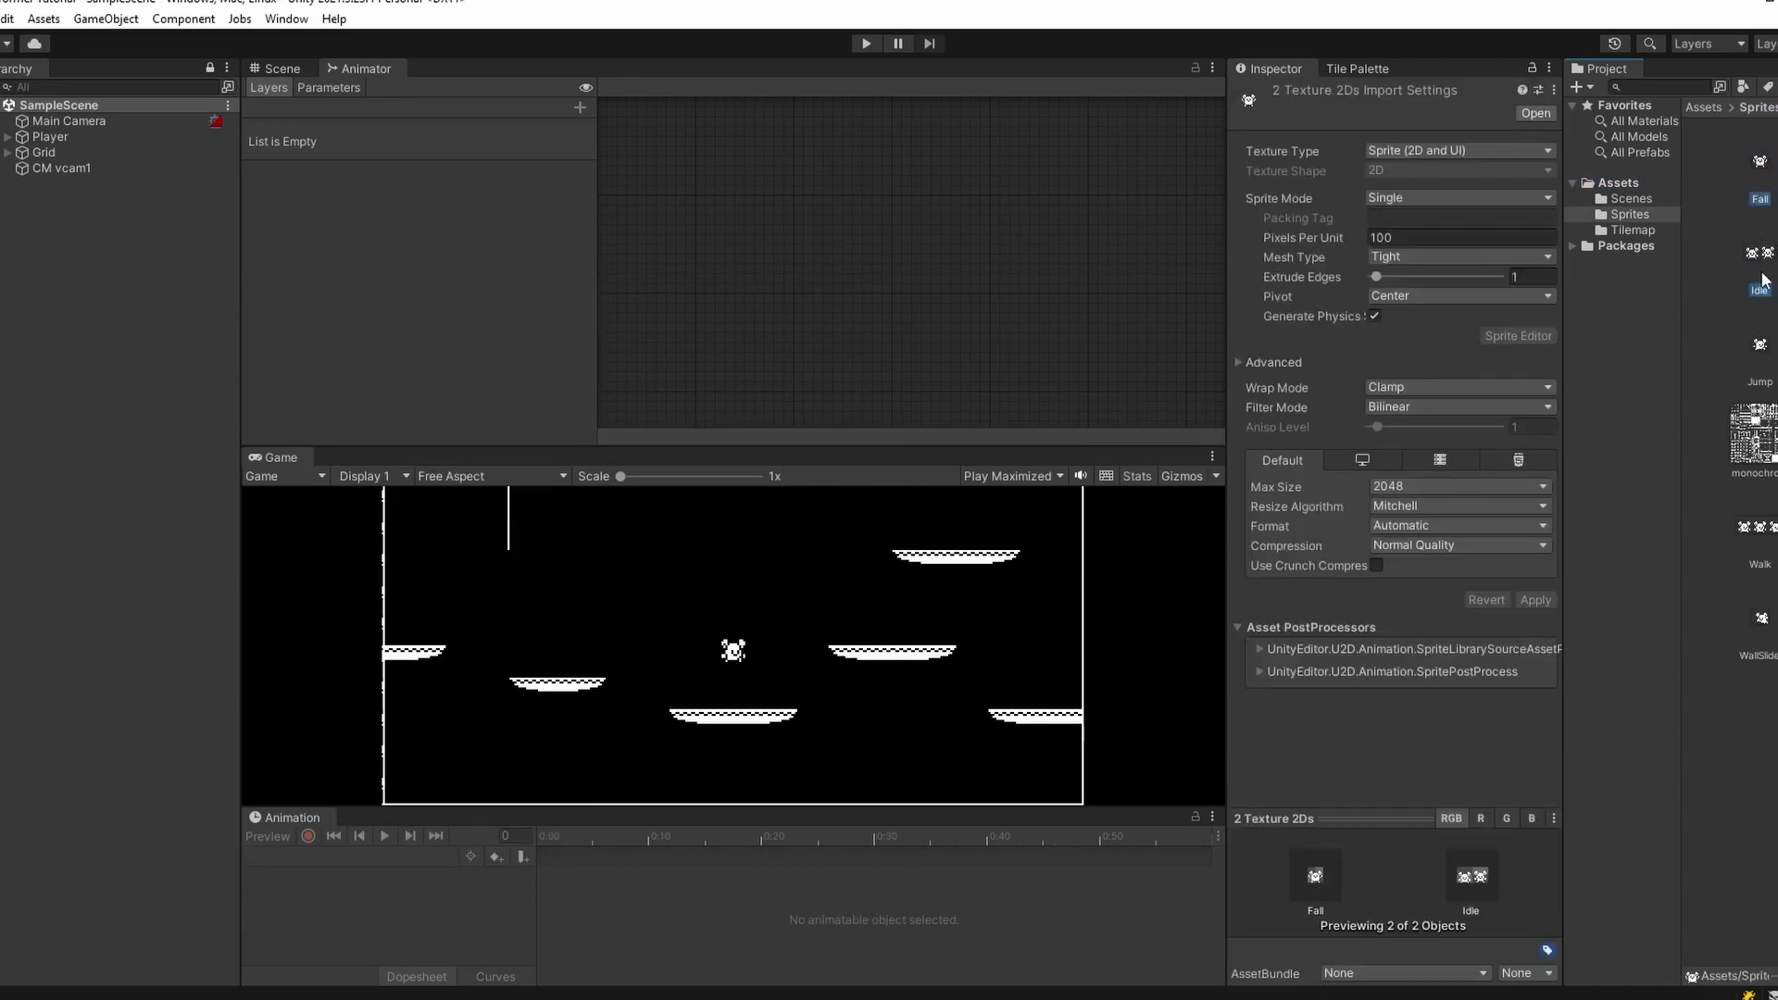
ctrl+click(1758, 343)
ctrl+click(1769, 556)
drag(1770, 568, 1723, 716)
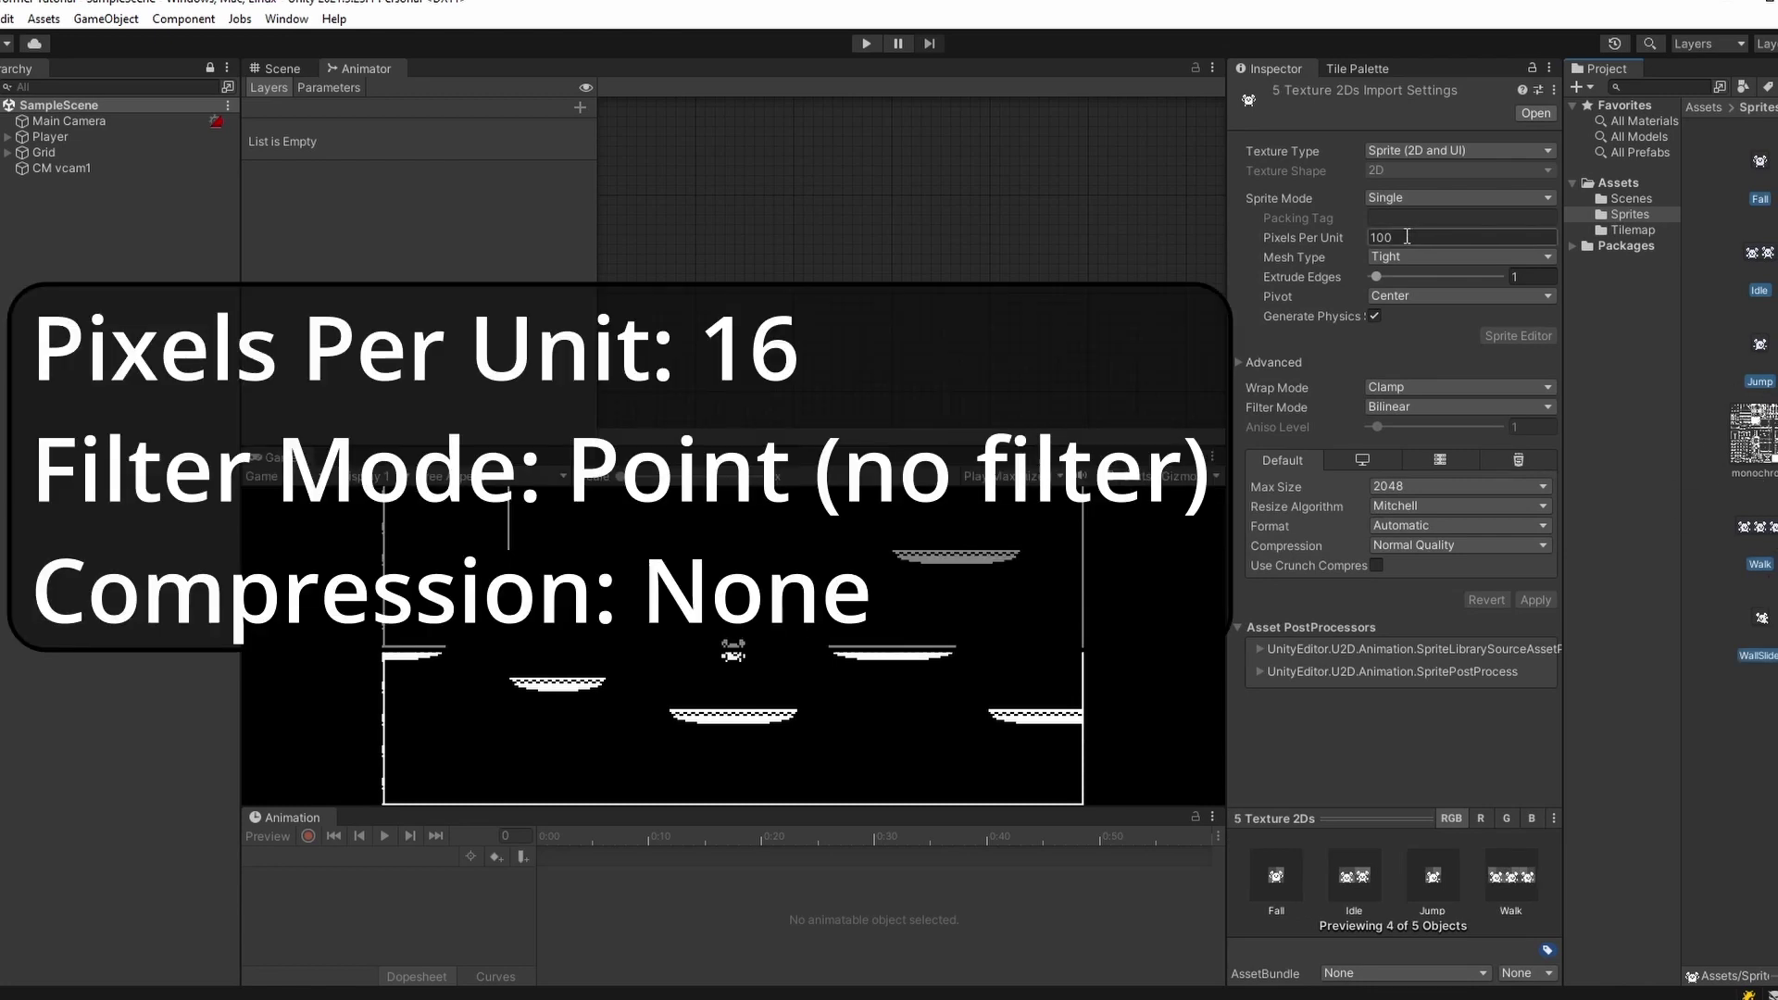
click(1407, 237)
text(16)
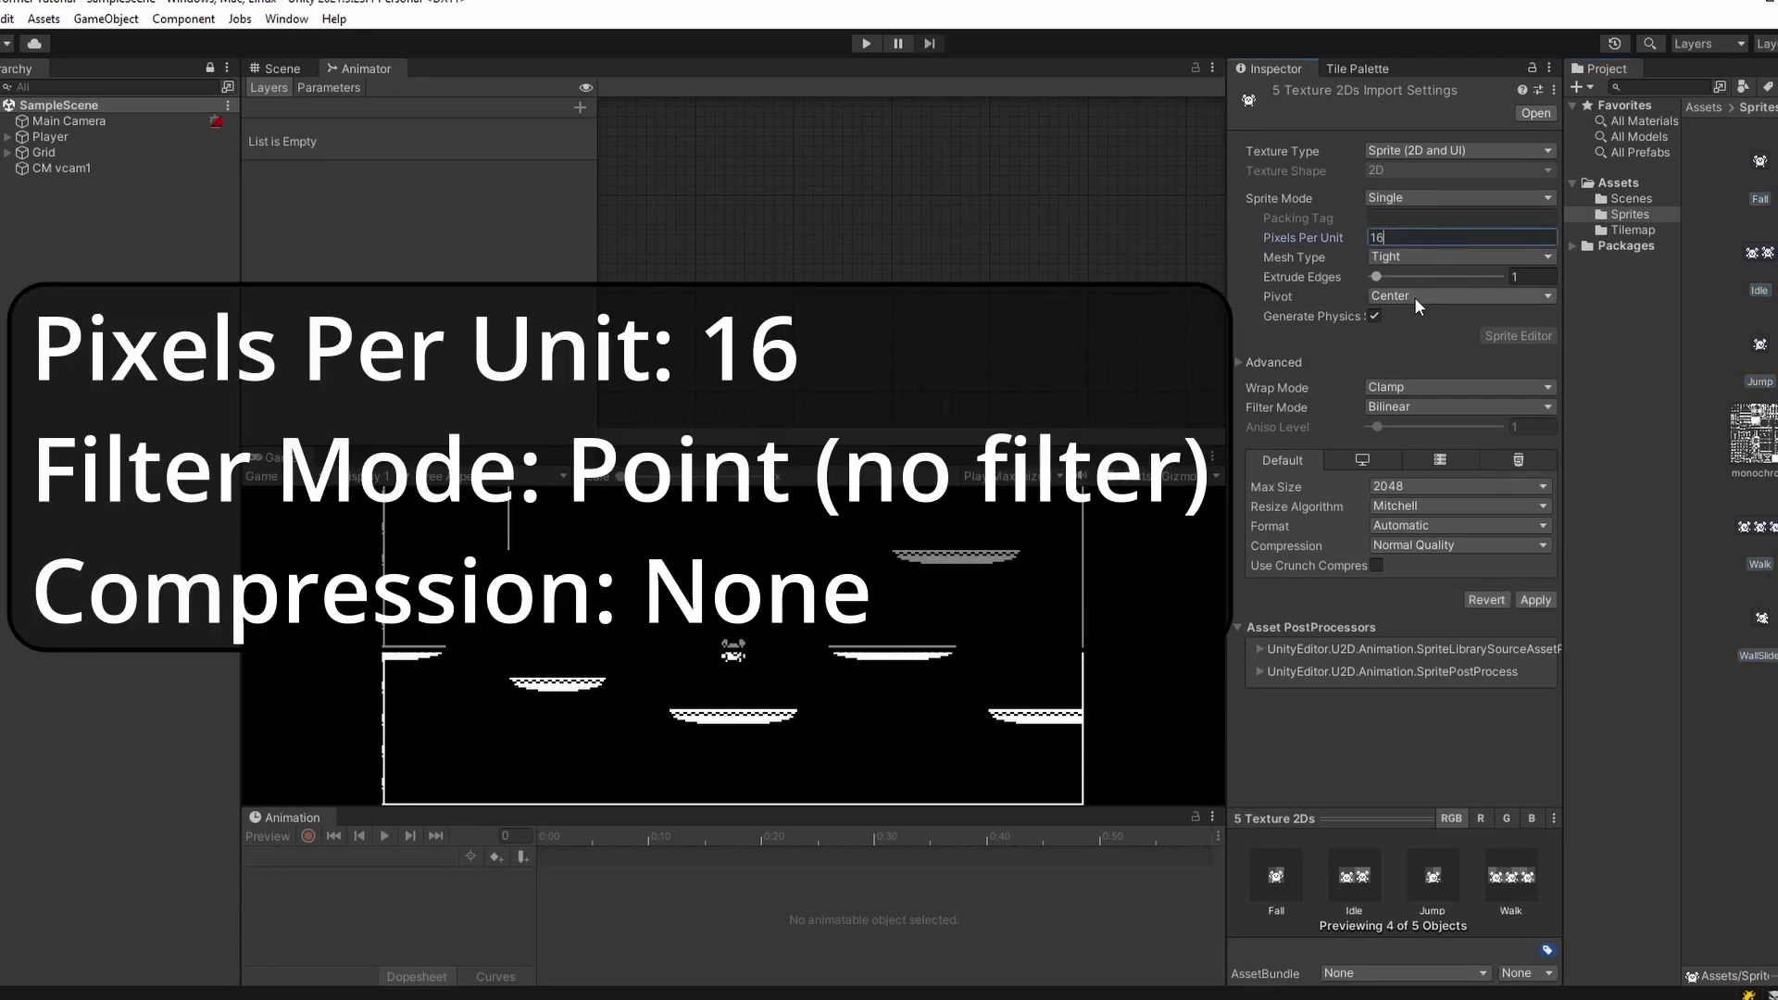
click(1420, 407)
click(1408, 428)
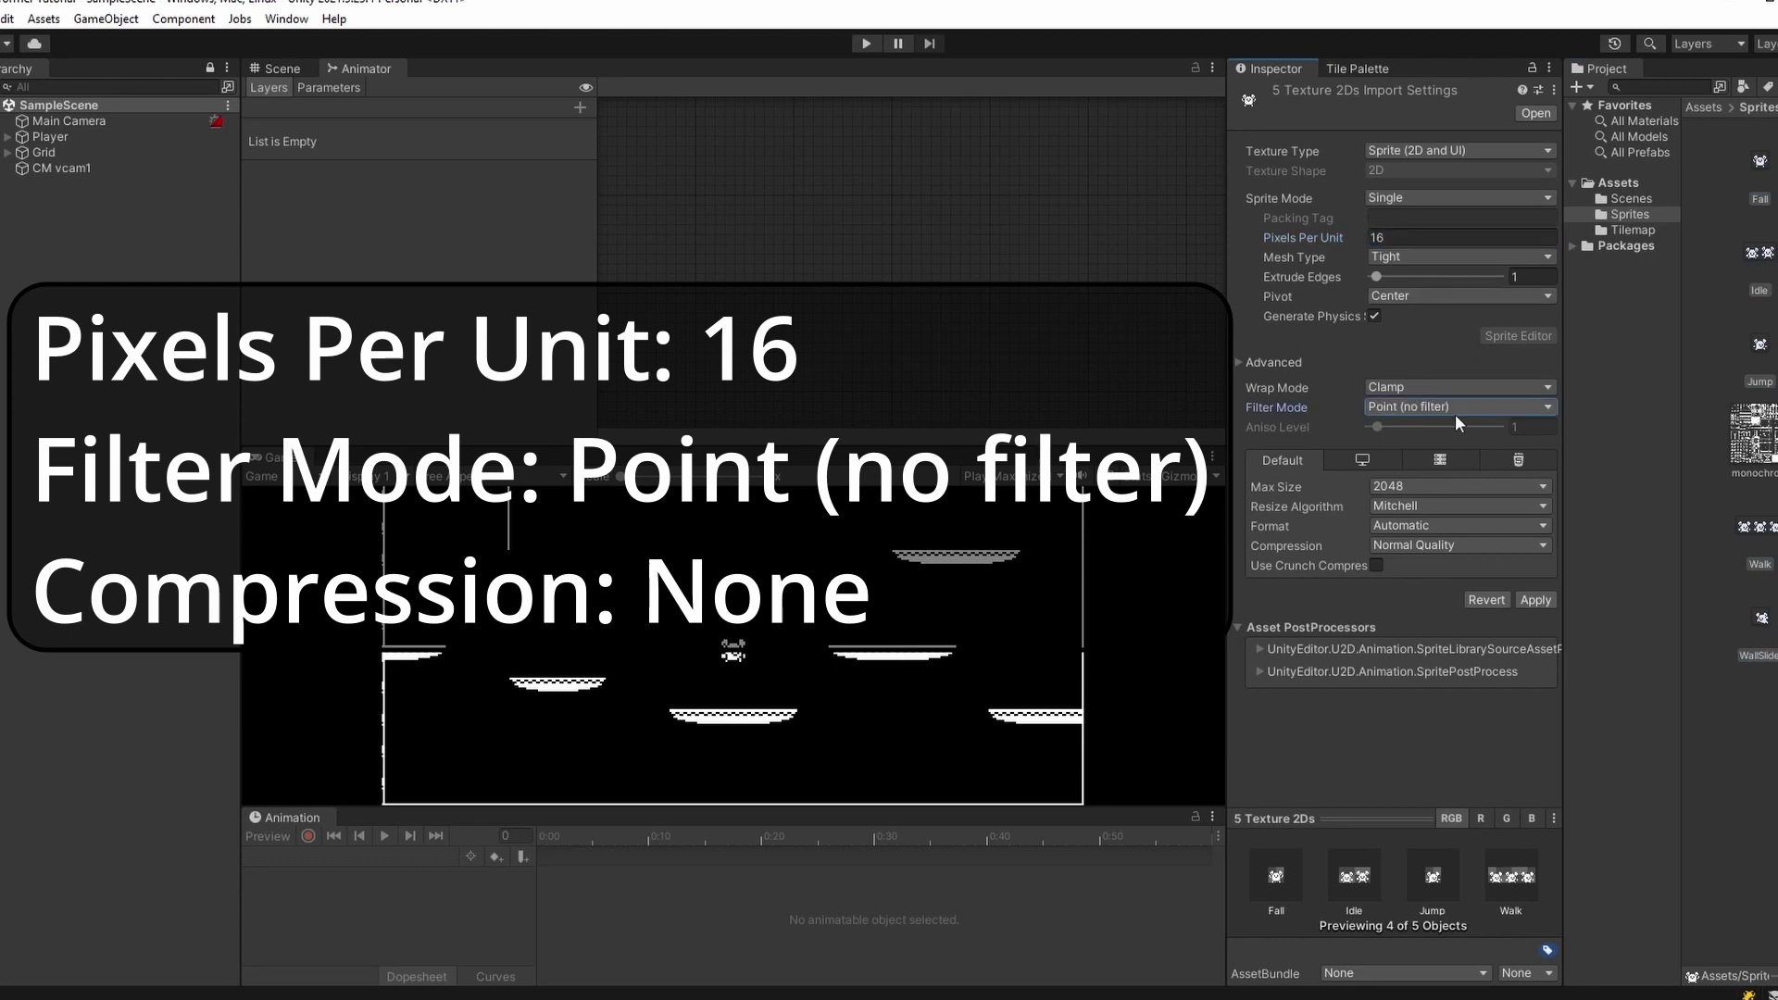
click(1425, 548)
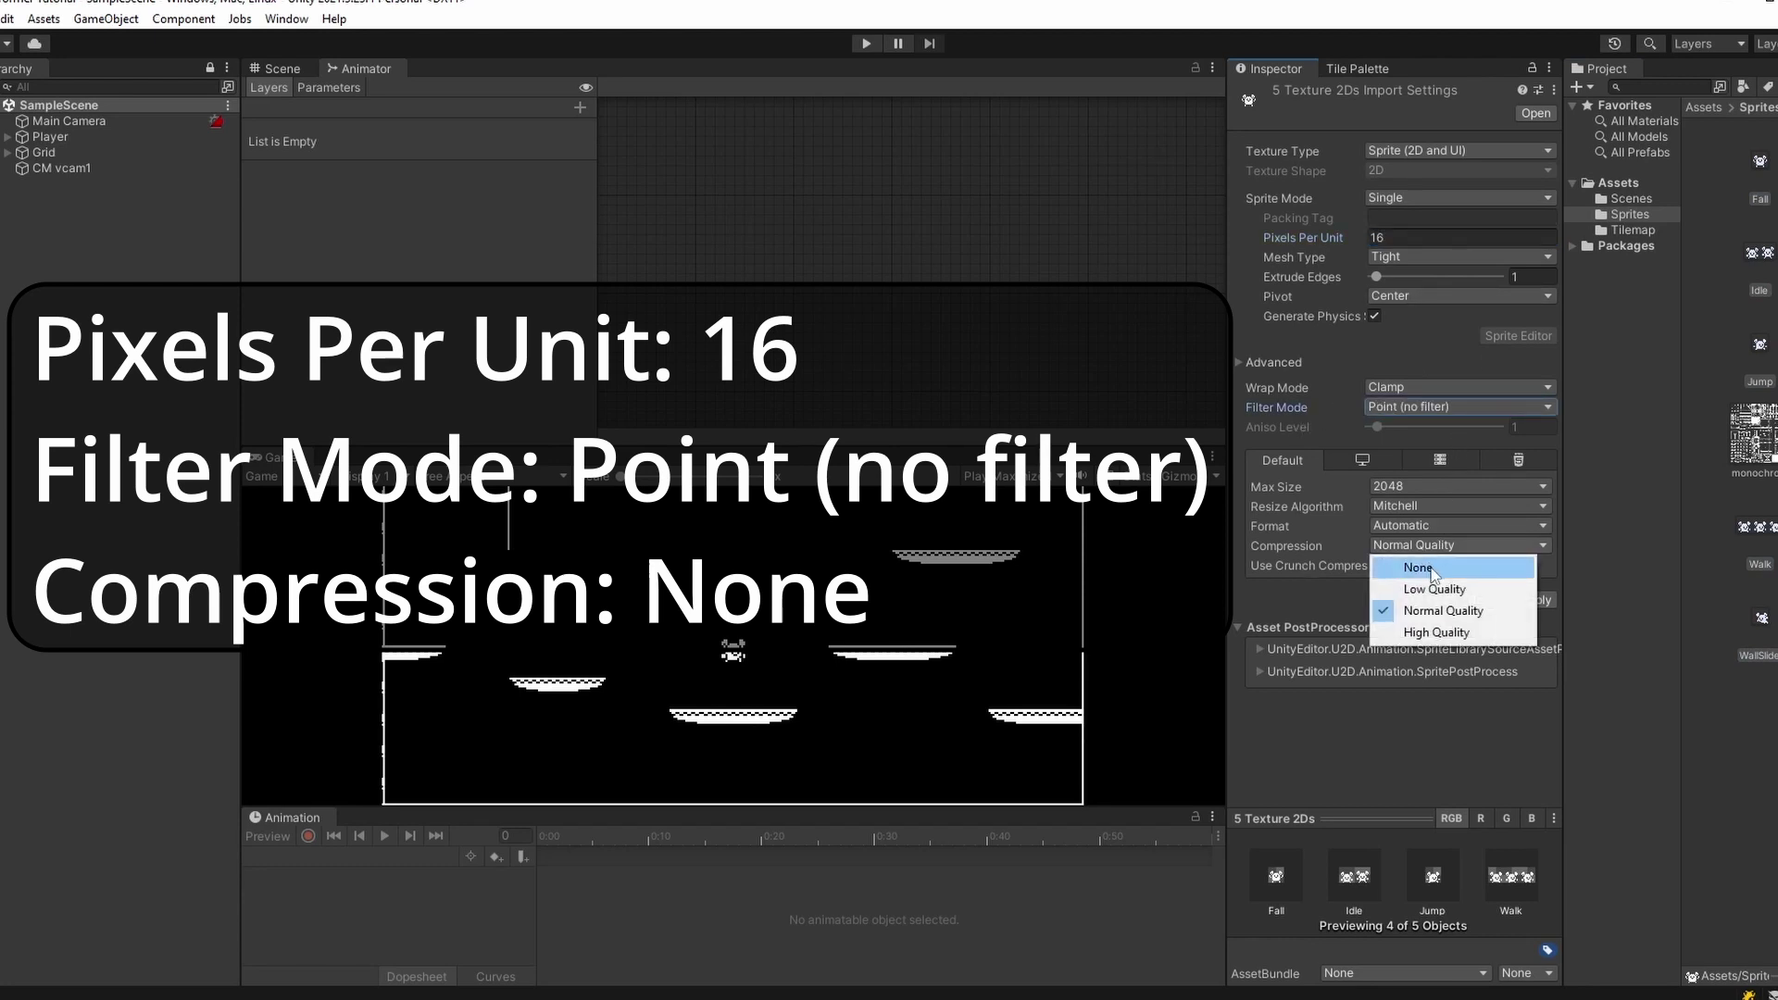
click(1440, 567)
click(1535, 580)
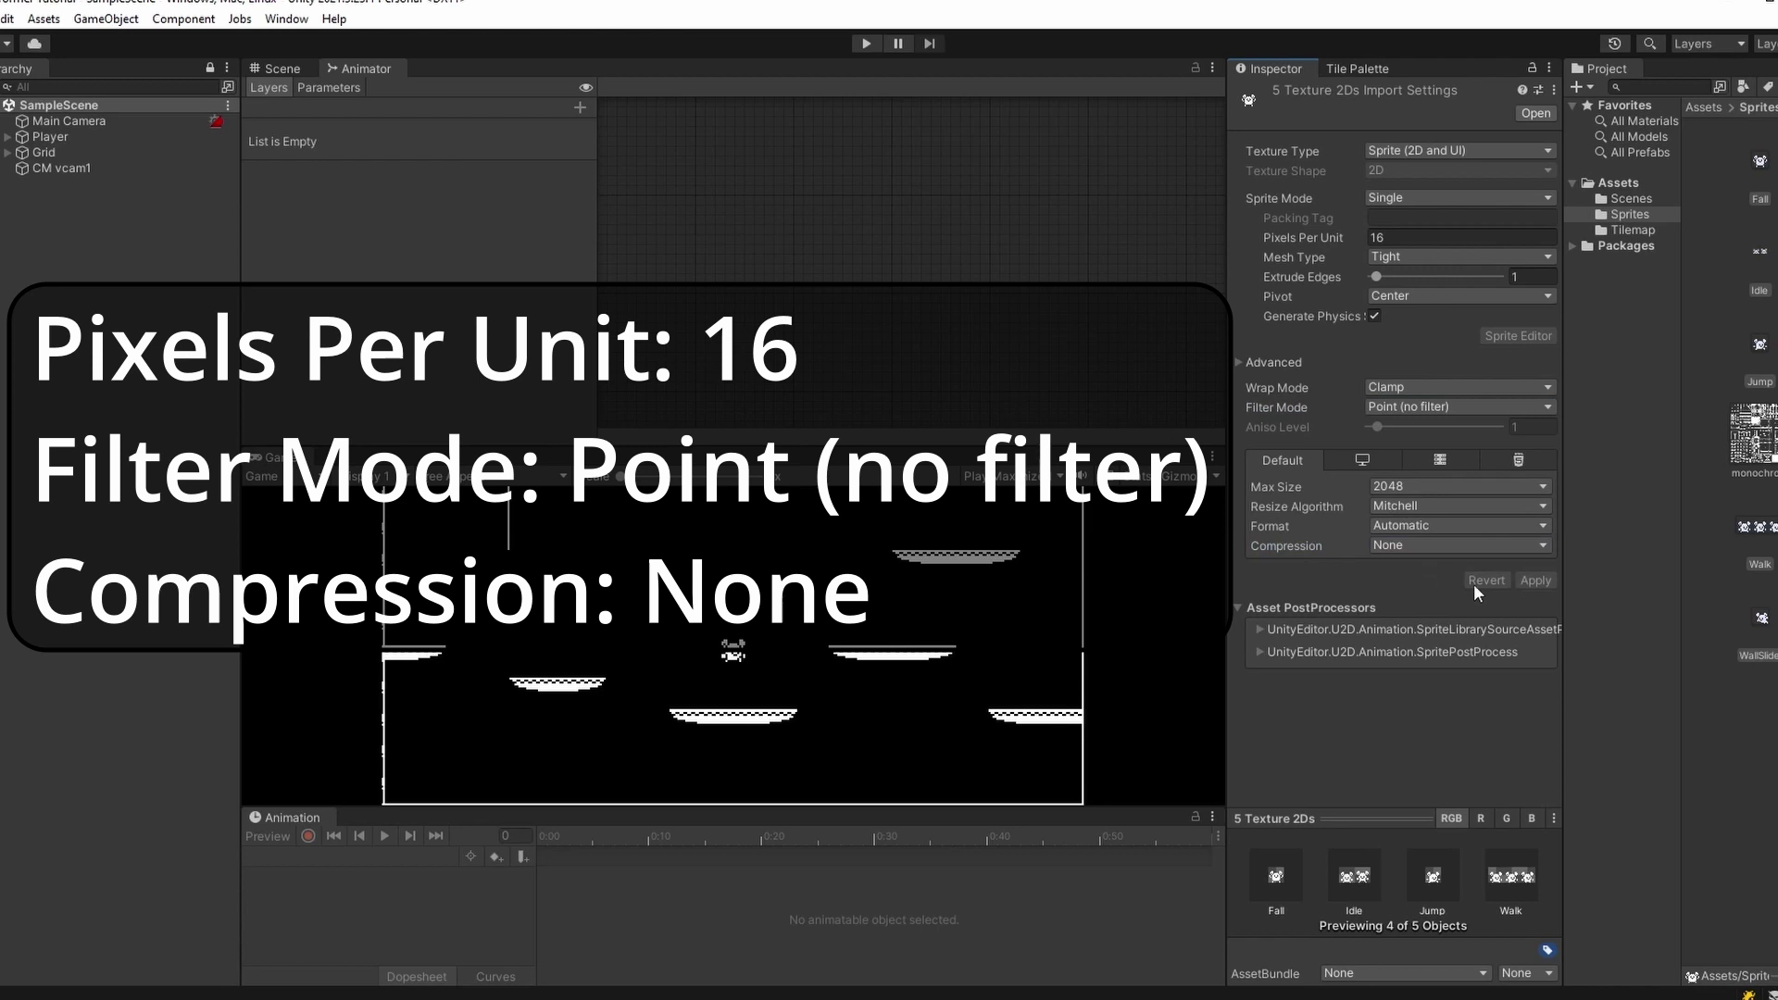
- Change the sprite mode of the Idle and Walk textures to Multiple and apply it
click(1762, 258)
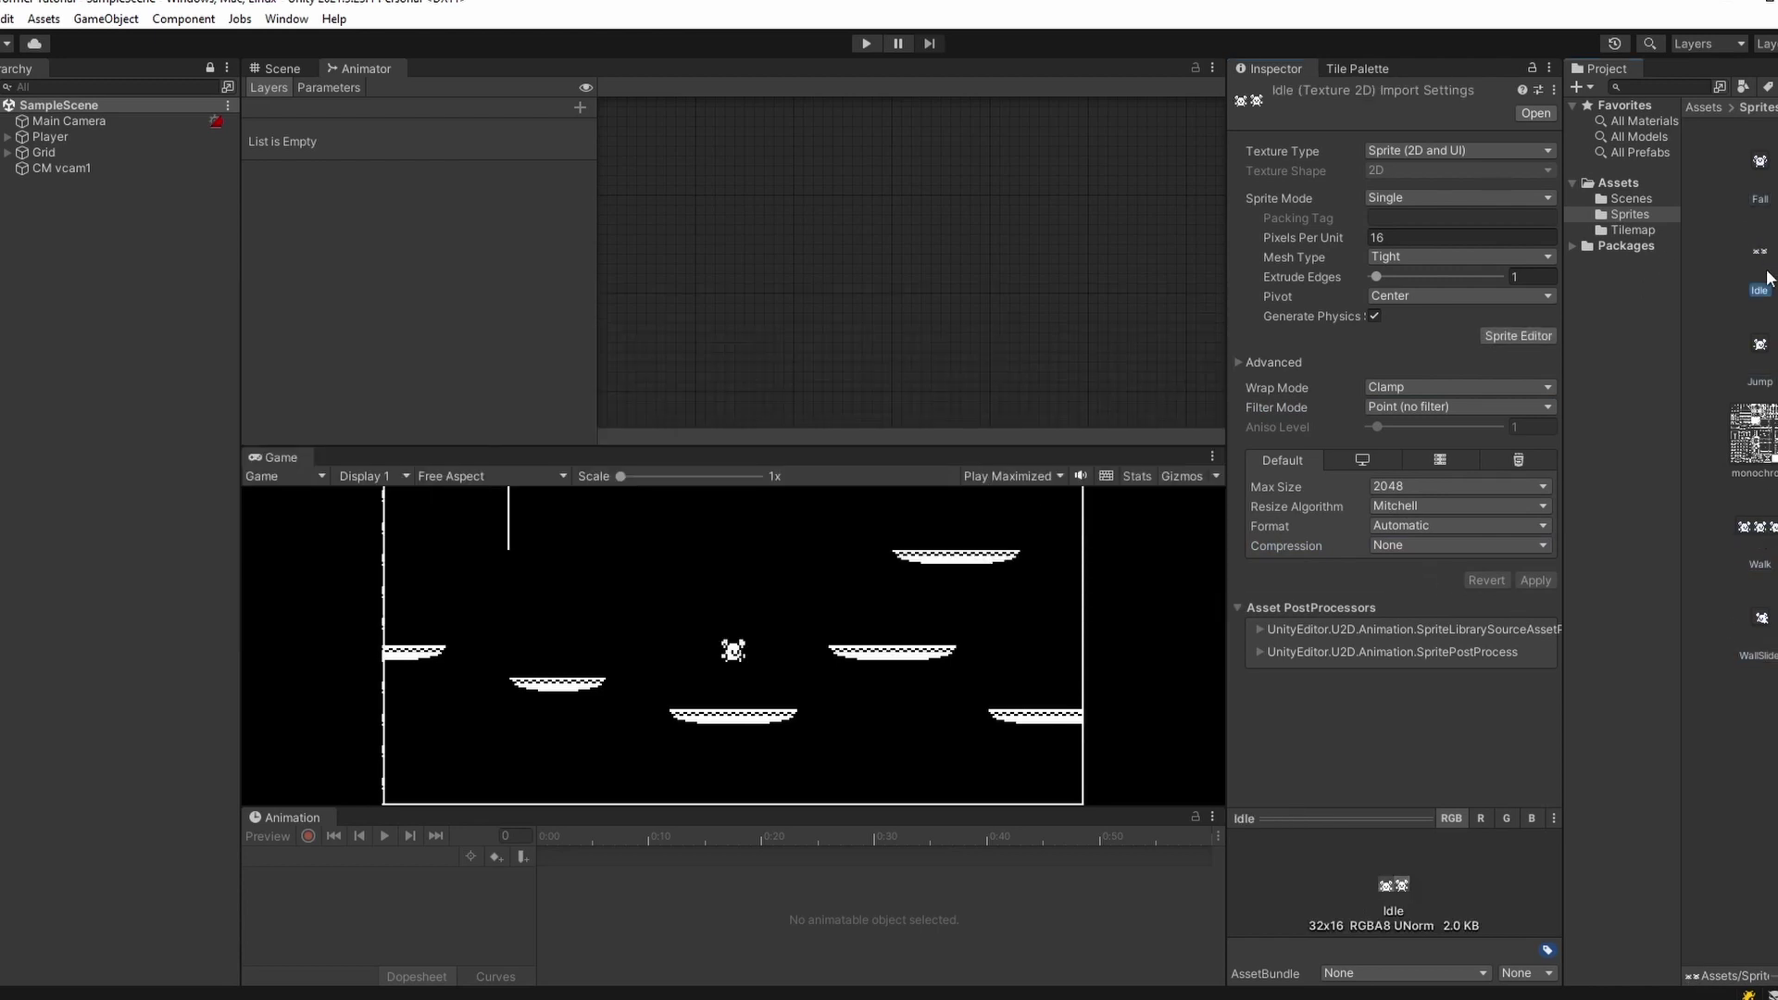
ctrl+click(1760, 530)
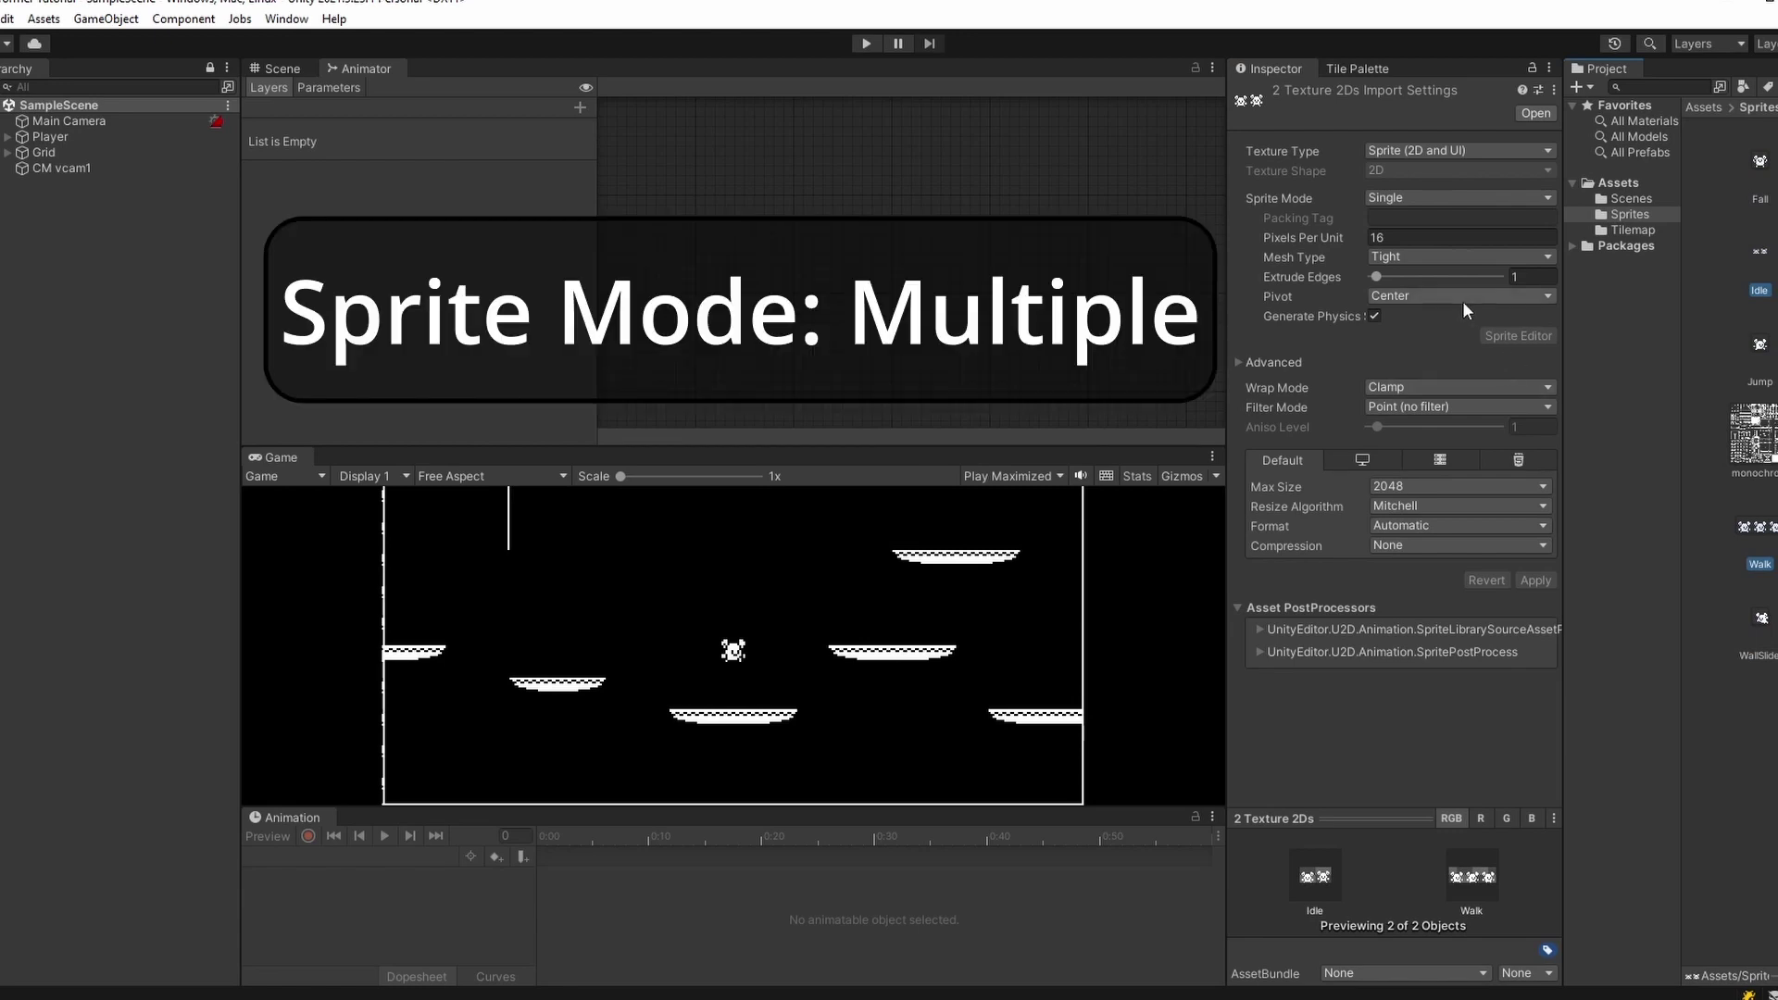
click(1471, 196)
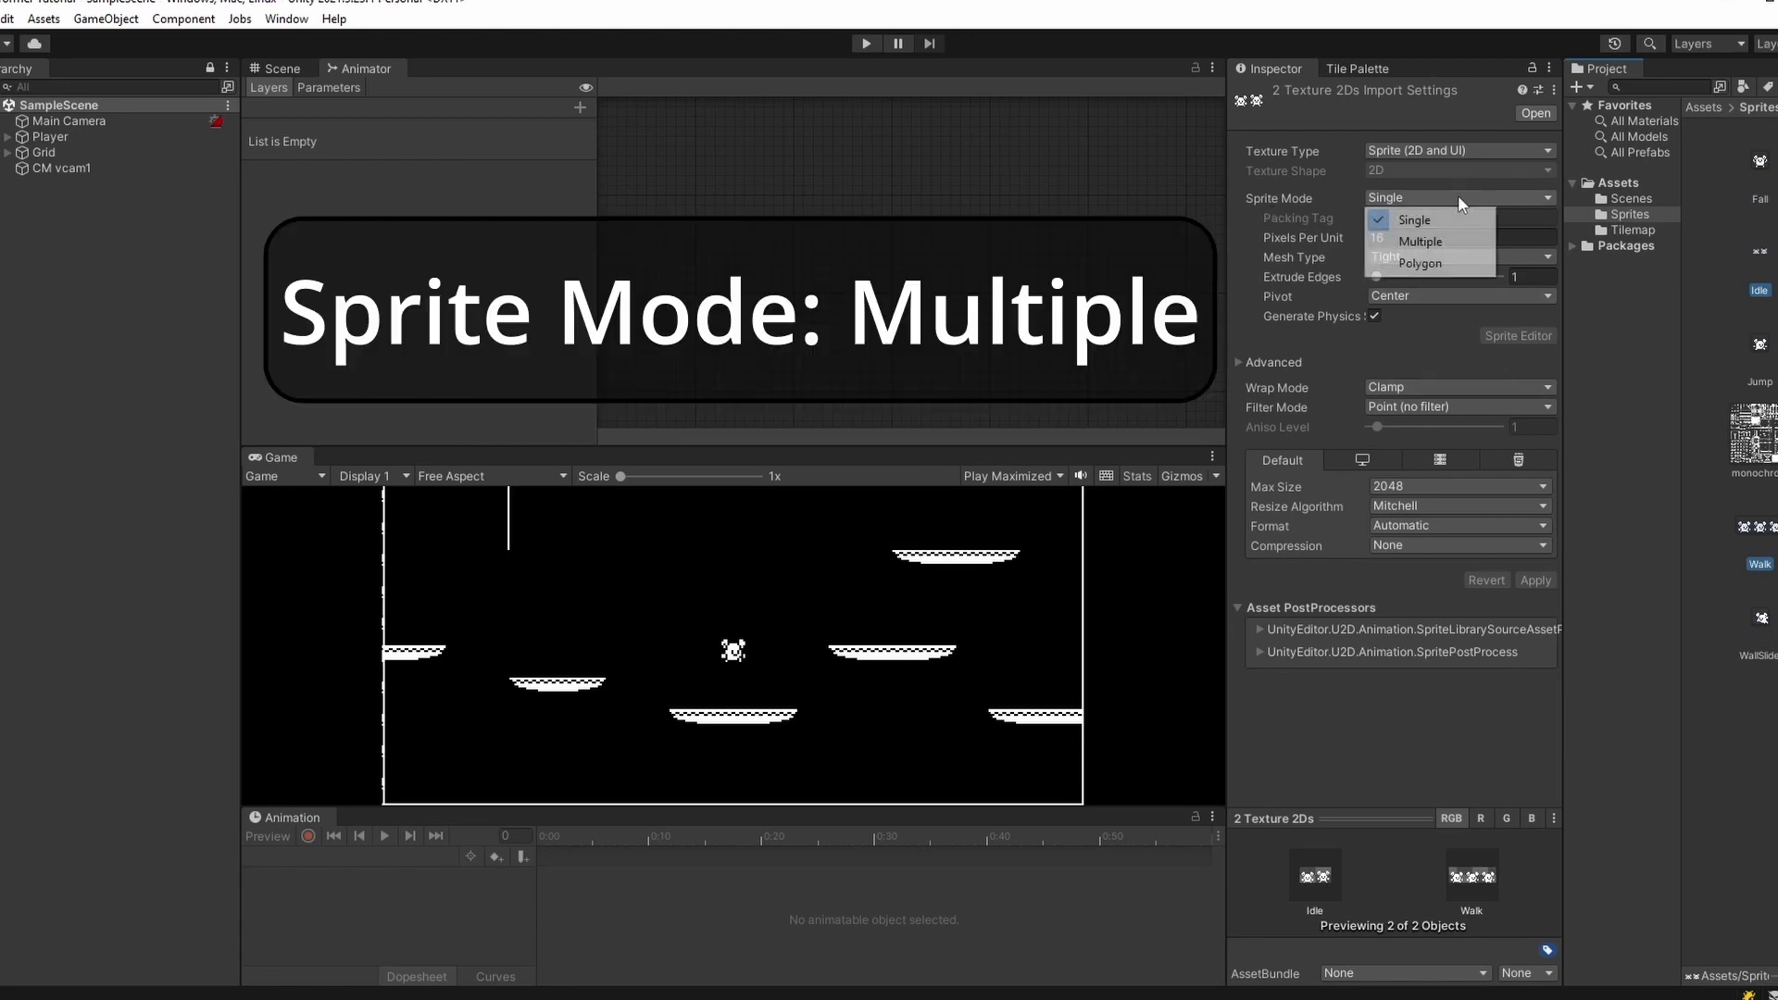
click(1452, 242)
click(1535, 561)
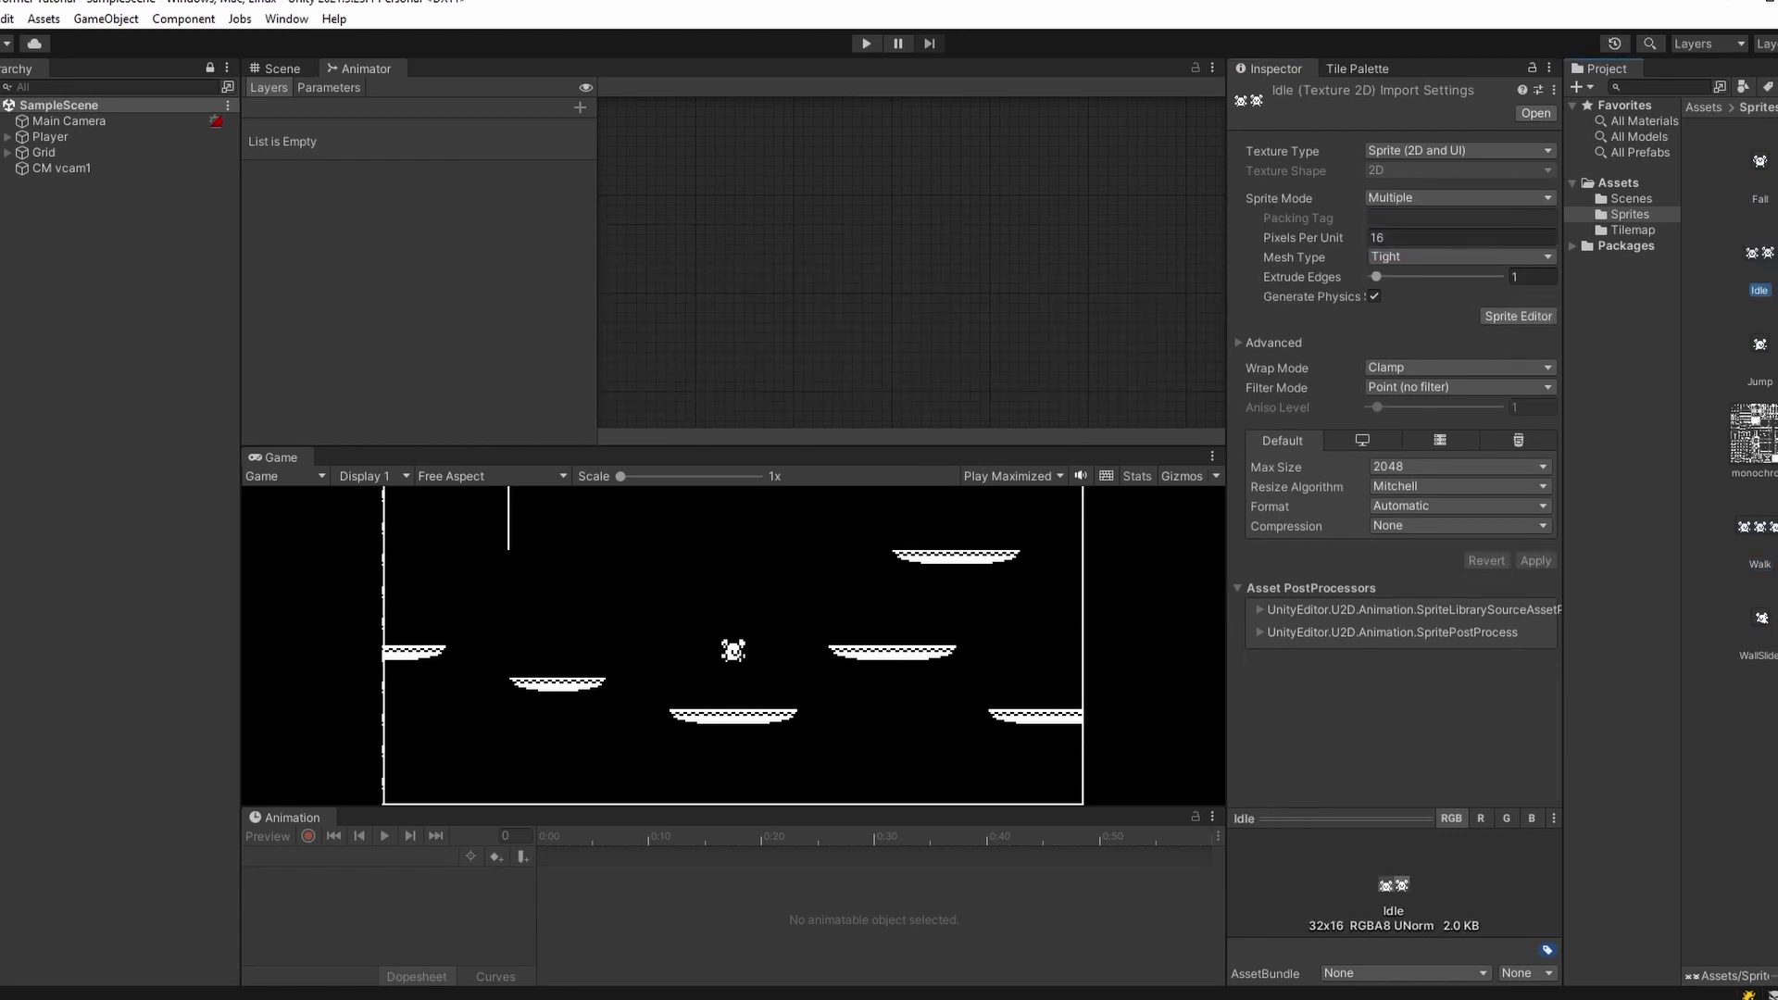
- Slice the Idle texture in the Sprite Editor using Grid By Cell Size at 16 x 16 pixels and apply the slices
click(1536, 316)
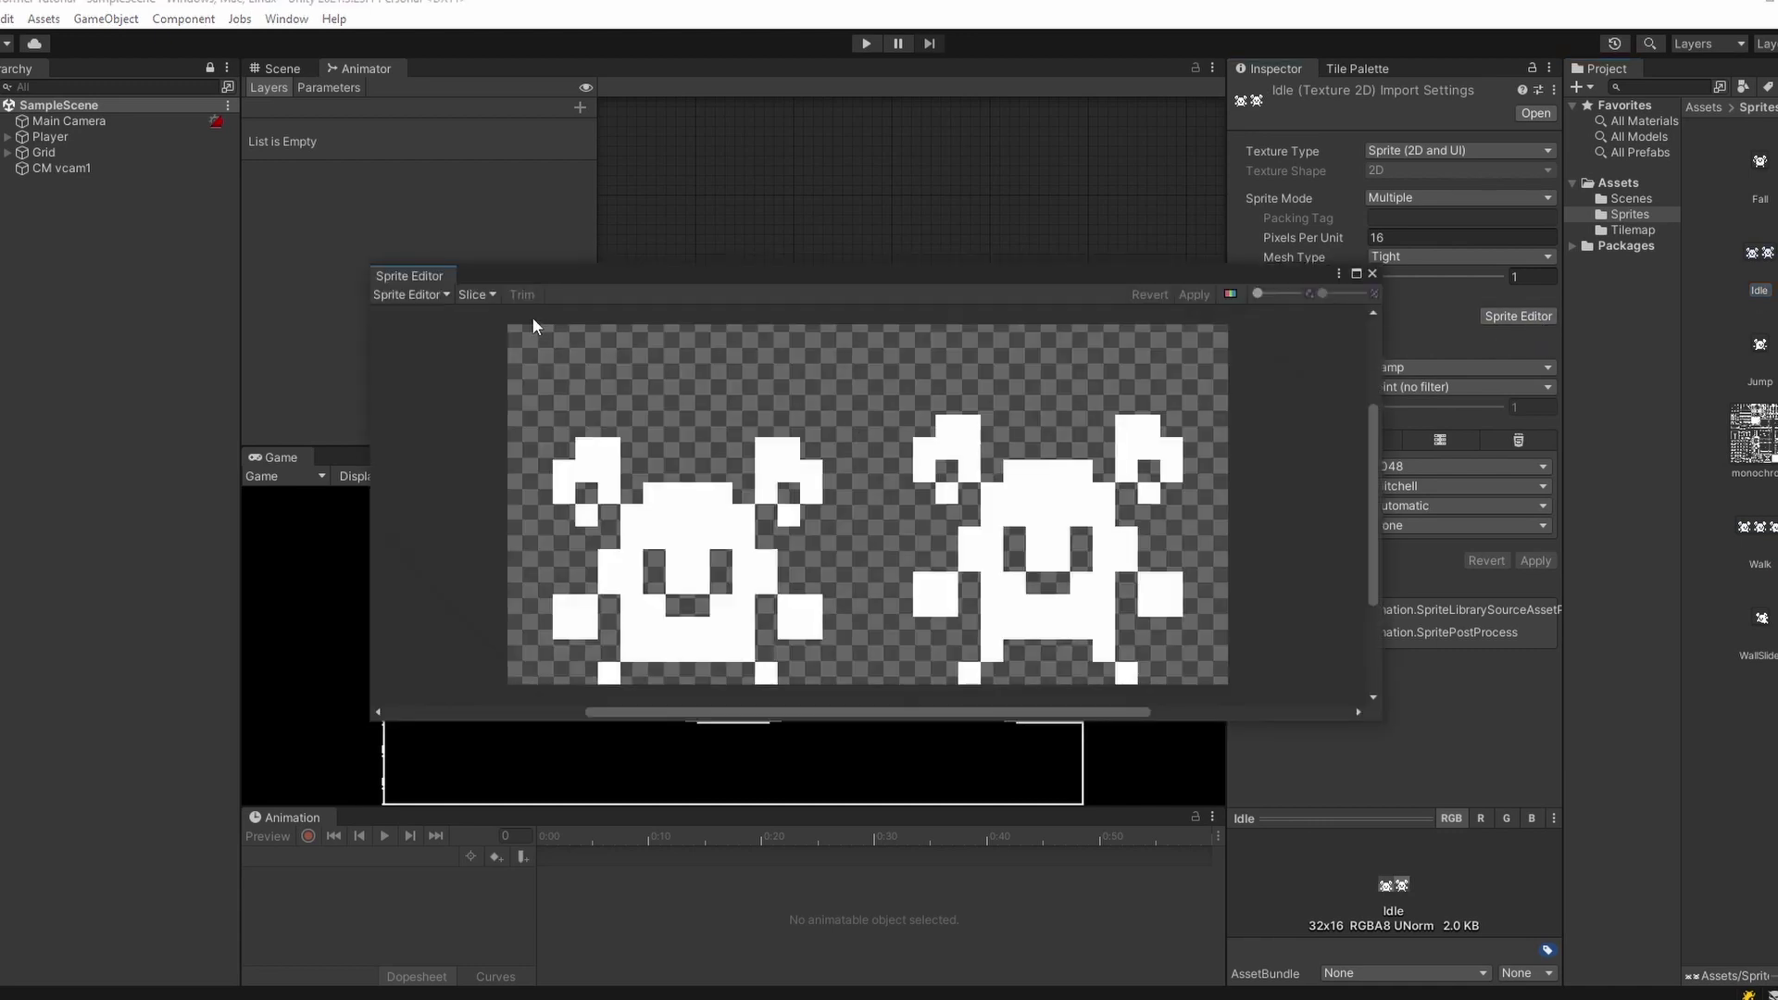
click(476, 294)
click(634, 314)
click(660, 358)
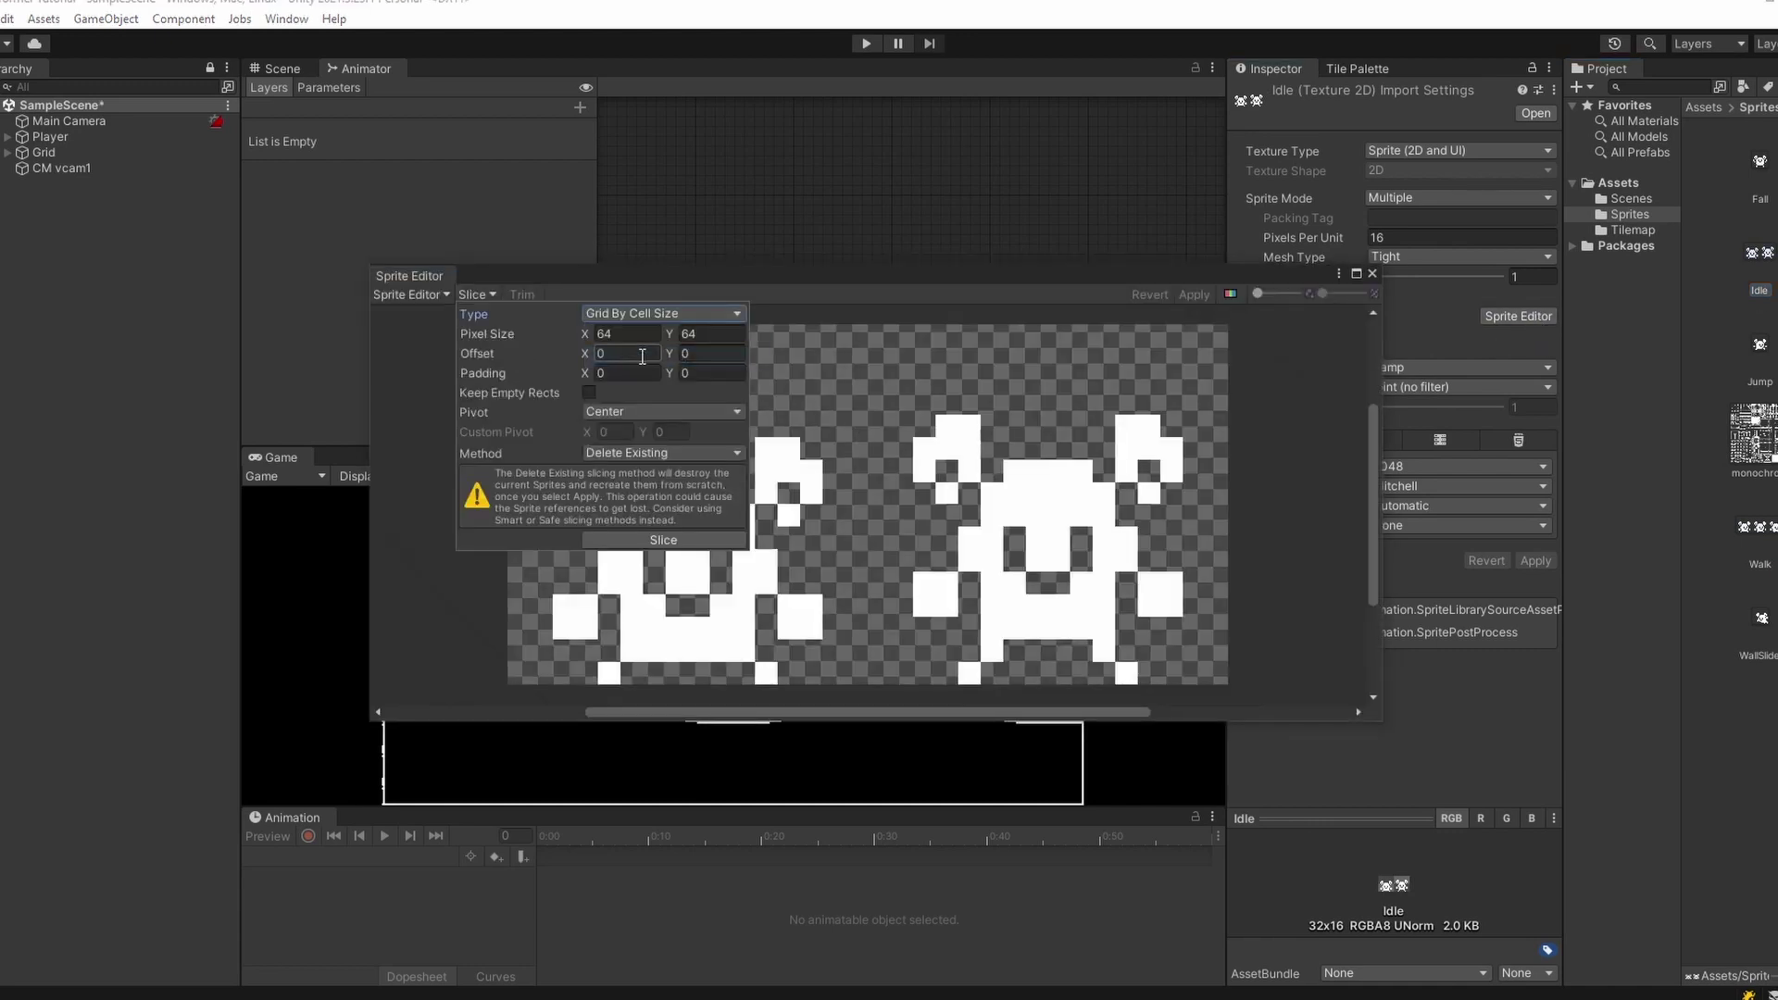
click(642, 335)
text(16)
click(721, 333)
text(1)
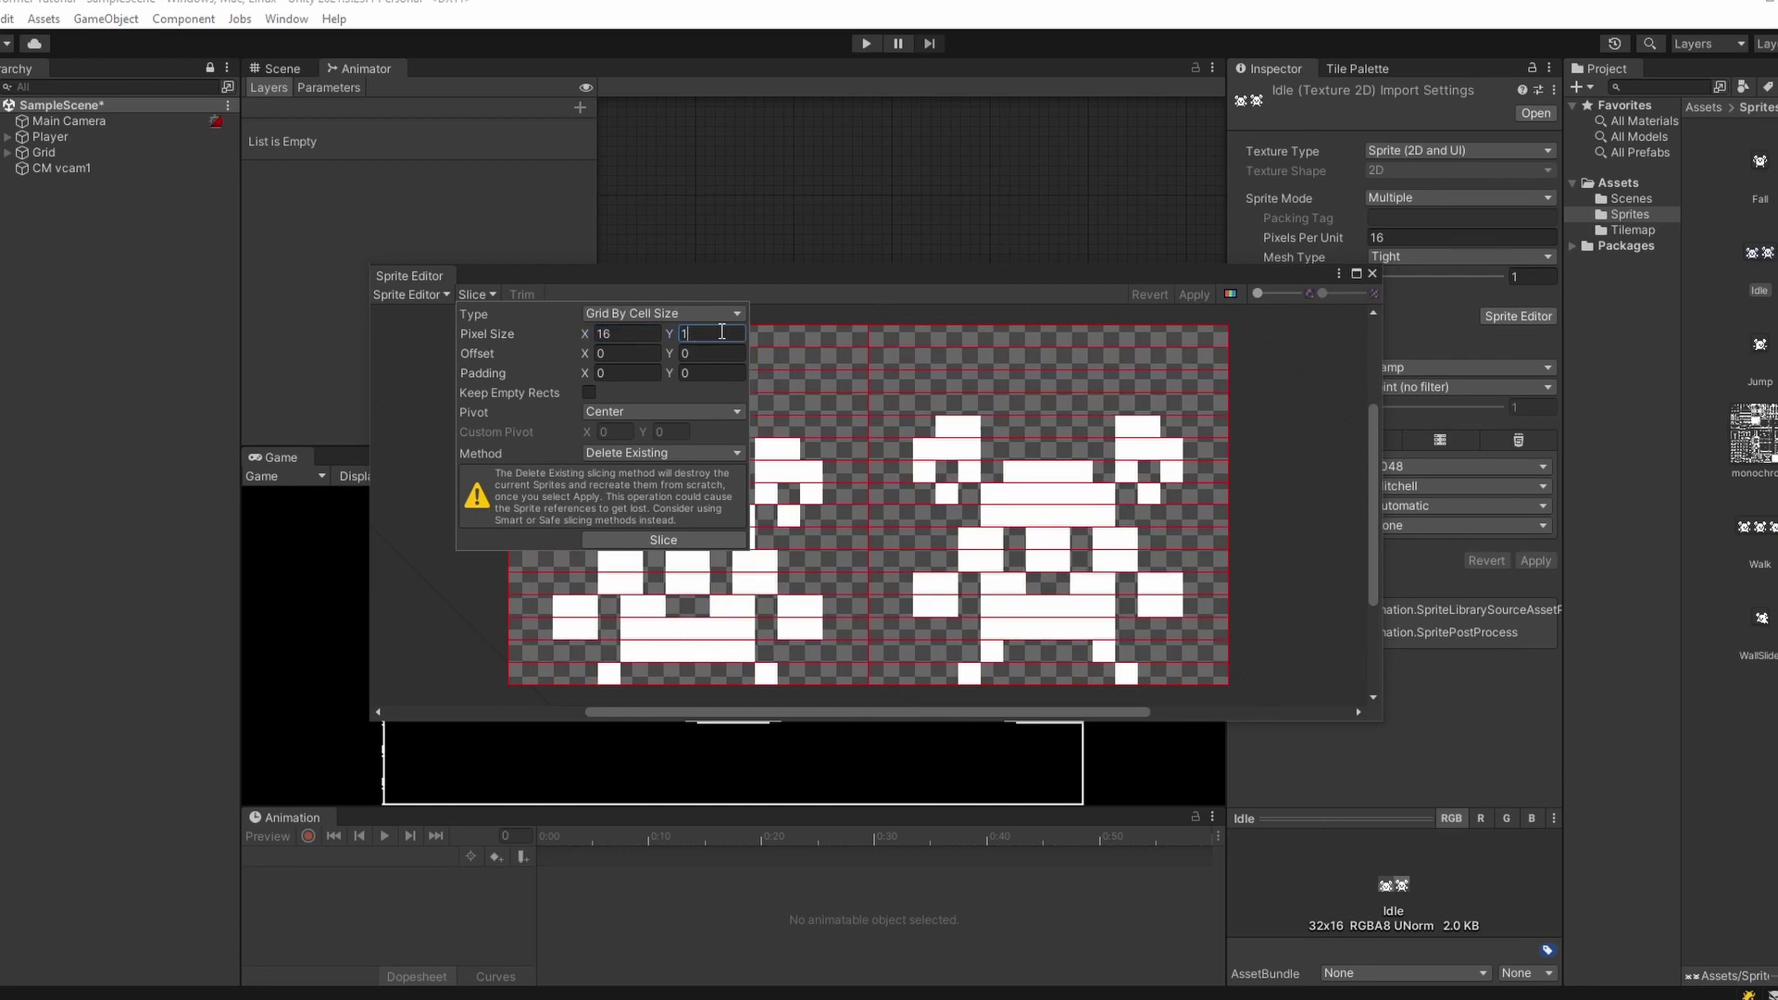
text(6)
click(674, 539)
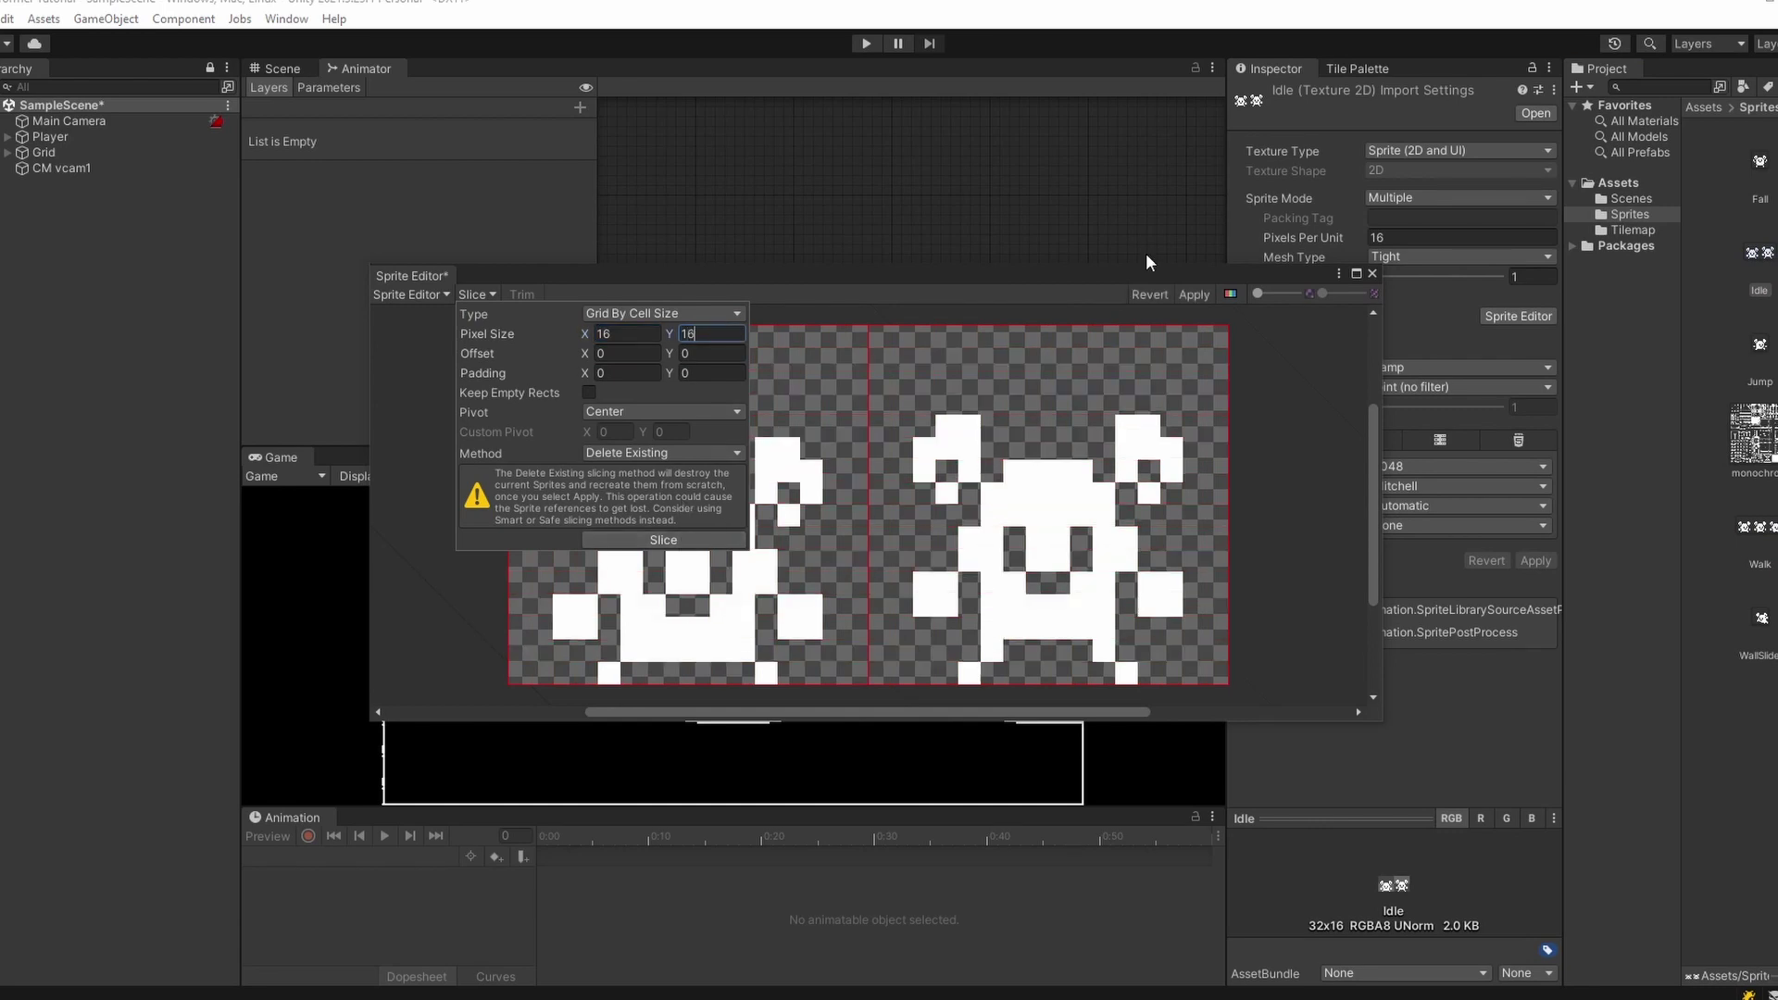
click(1190, 294)
click(1372, 274)
- Slice the Walk texture in the Sprite Editor with the same 16 x 16 cell-size grid and apply it
click(1743, 519)
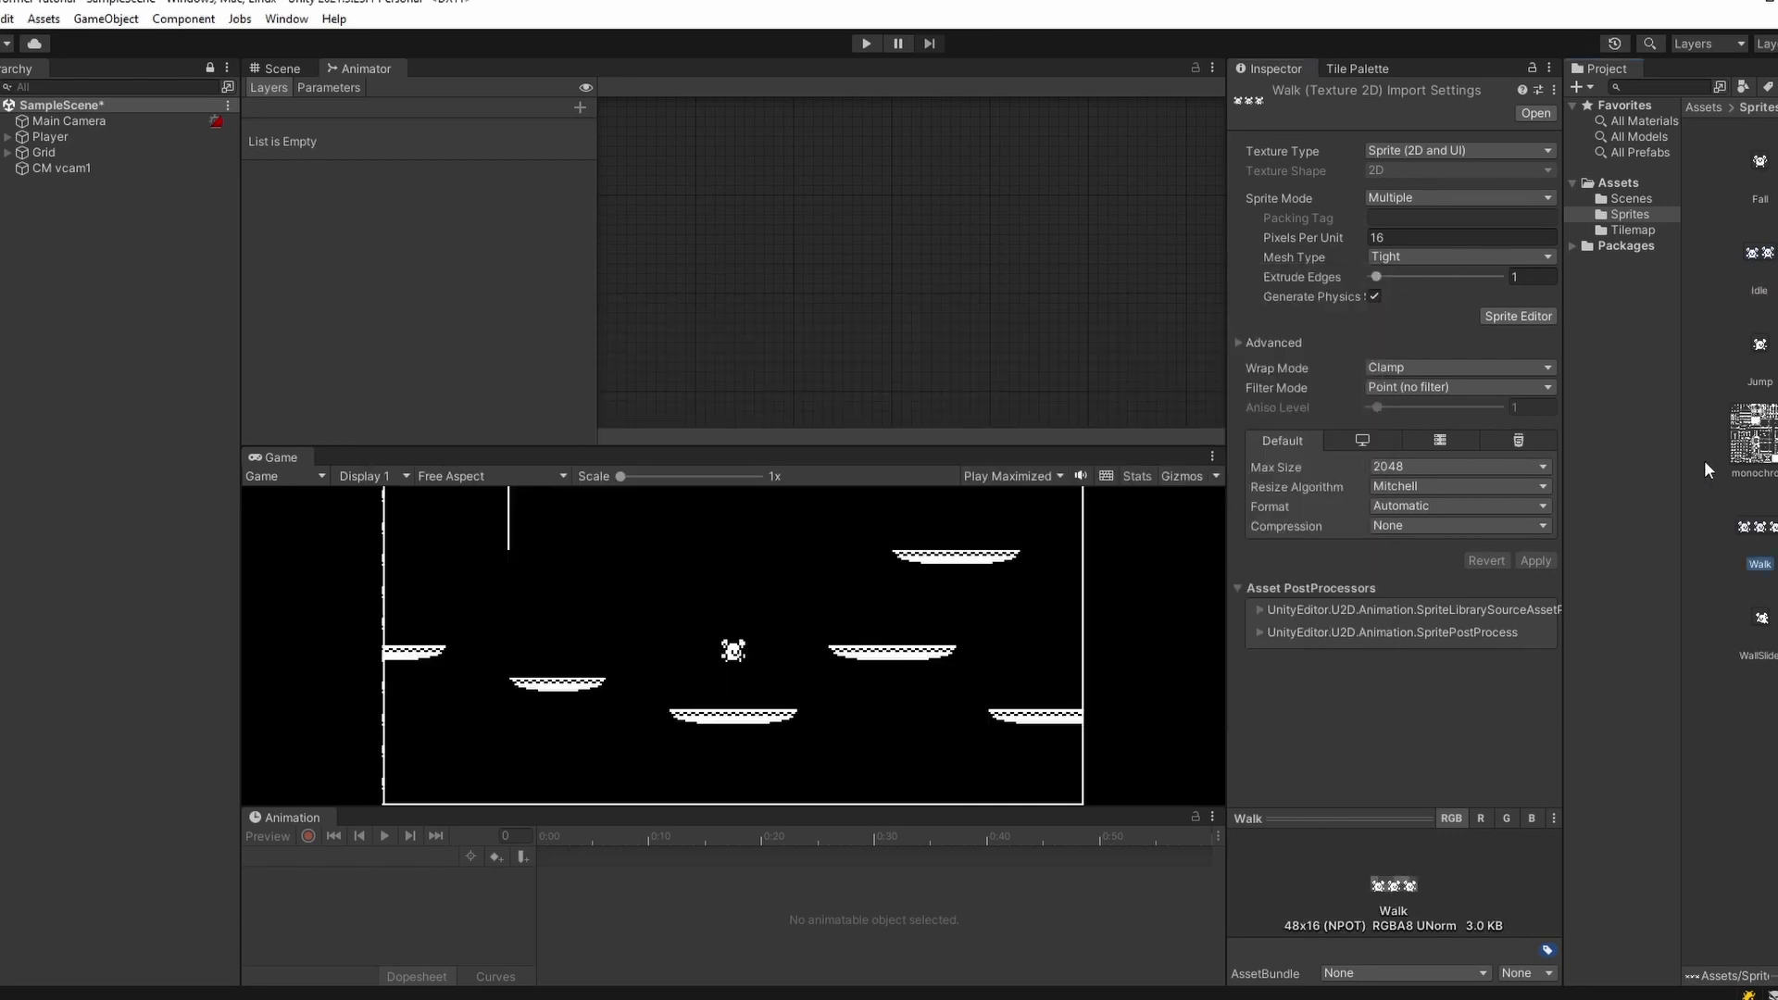
click(1530, 317)
click(476, 294)
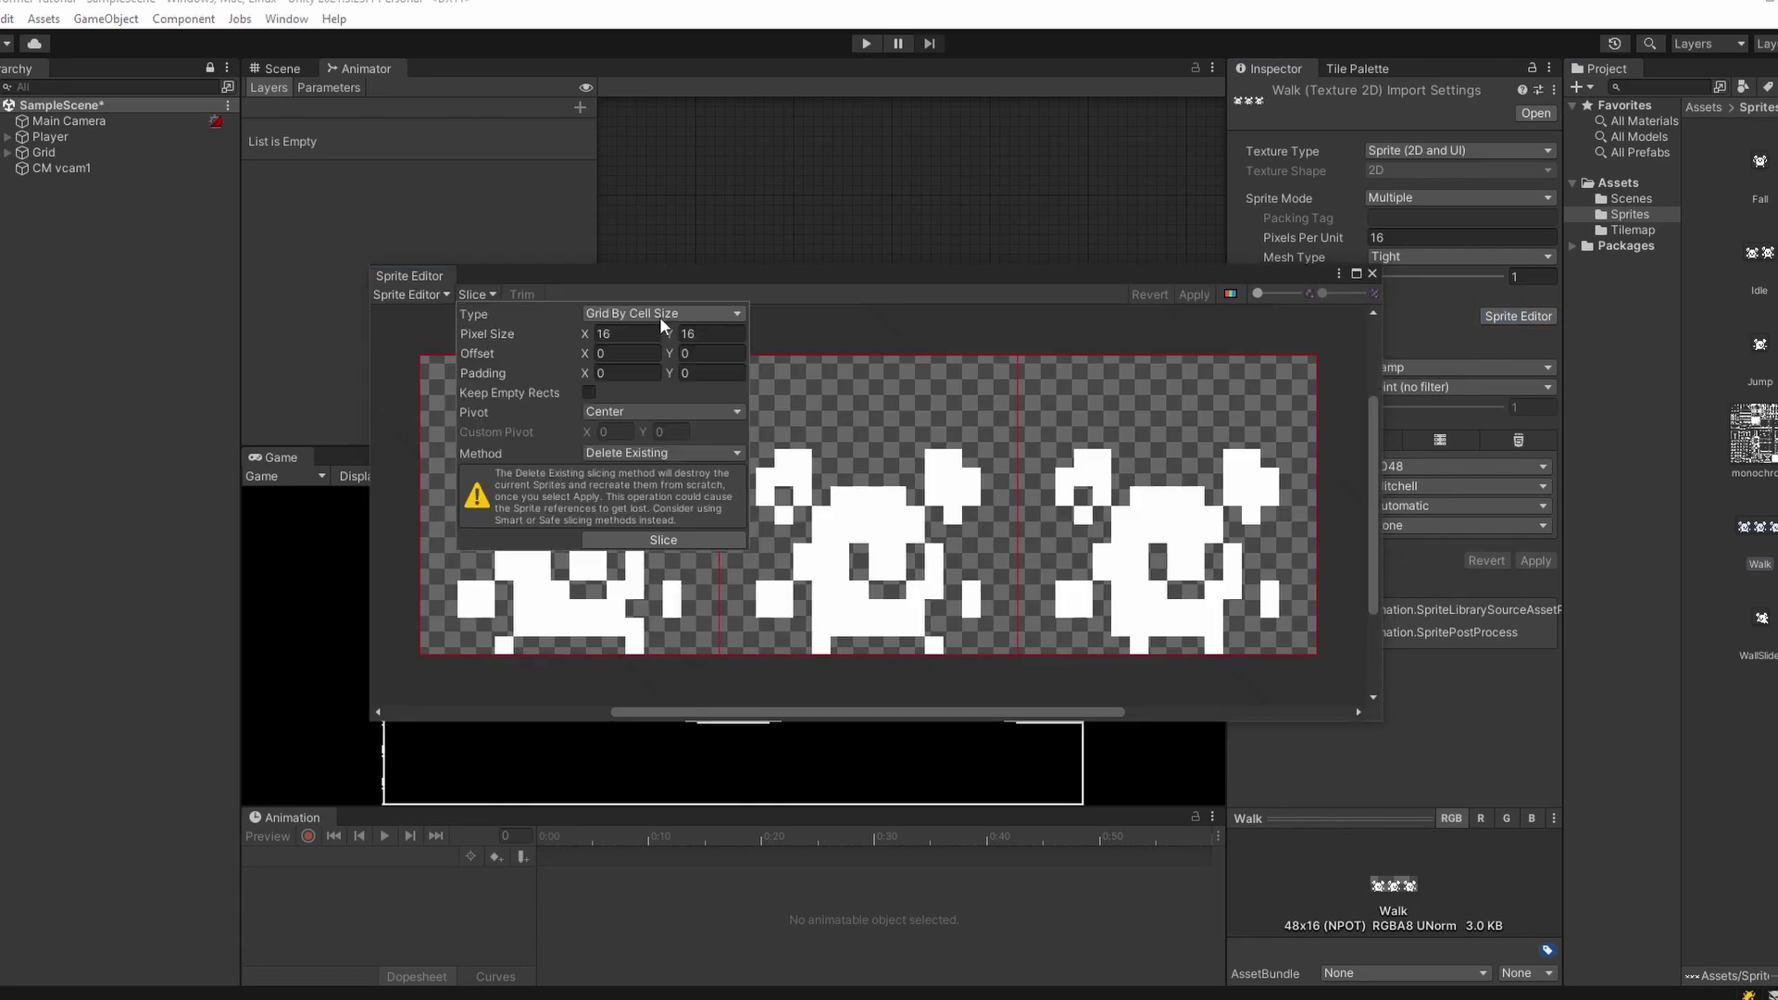
click(681, 540)
click(1194, 294)
click(1373, 273)
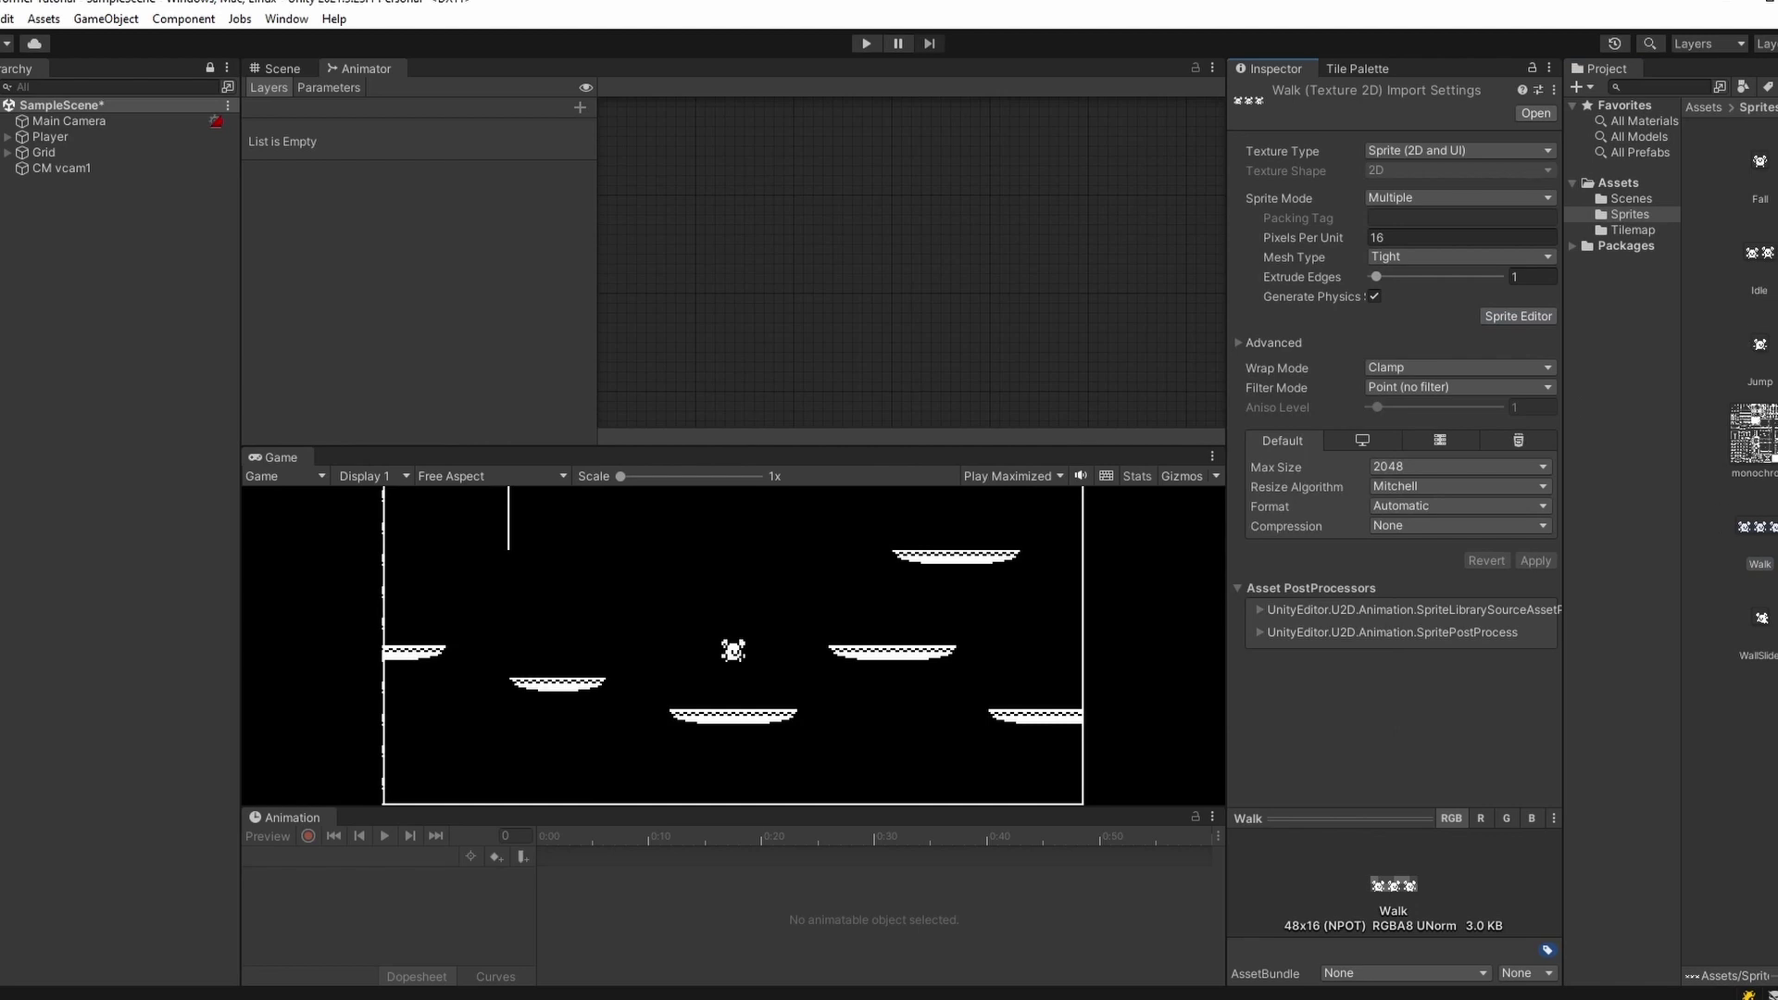
- Examine the sliced Idle and Walk frames and the single Fall, Jump and WallSlide sprites in the Sprites folder
click(1776, 251)
click(1773, 357)
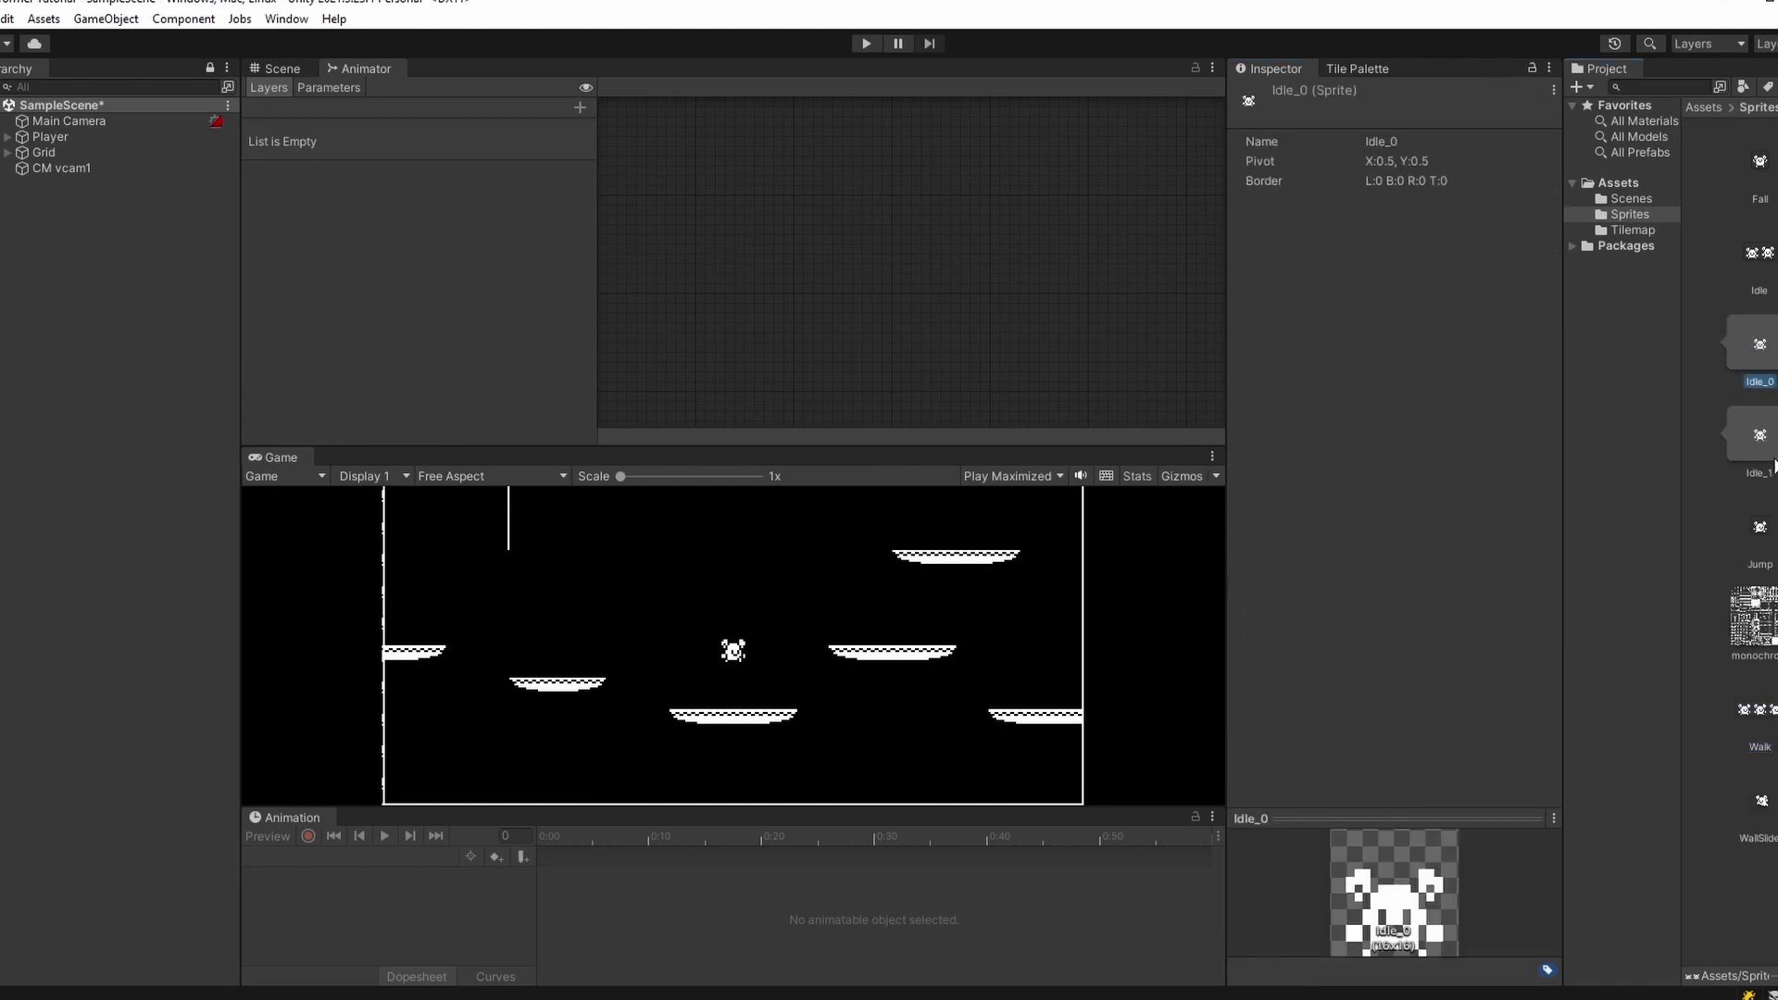
click(1772, 445)
click(1772, 356)
click(1772, 445)
click(1773, 353)
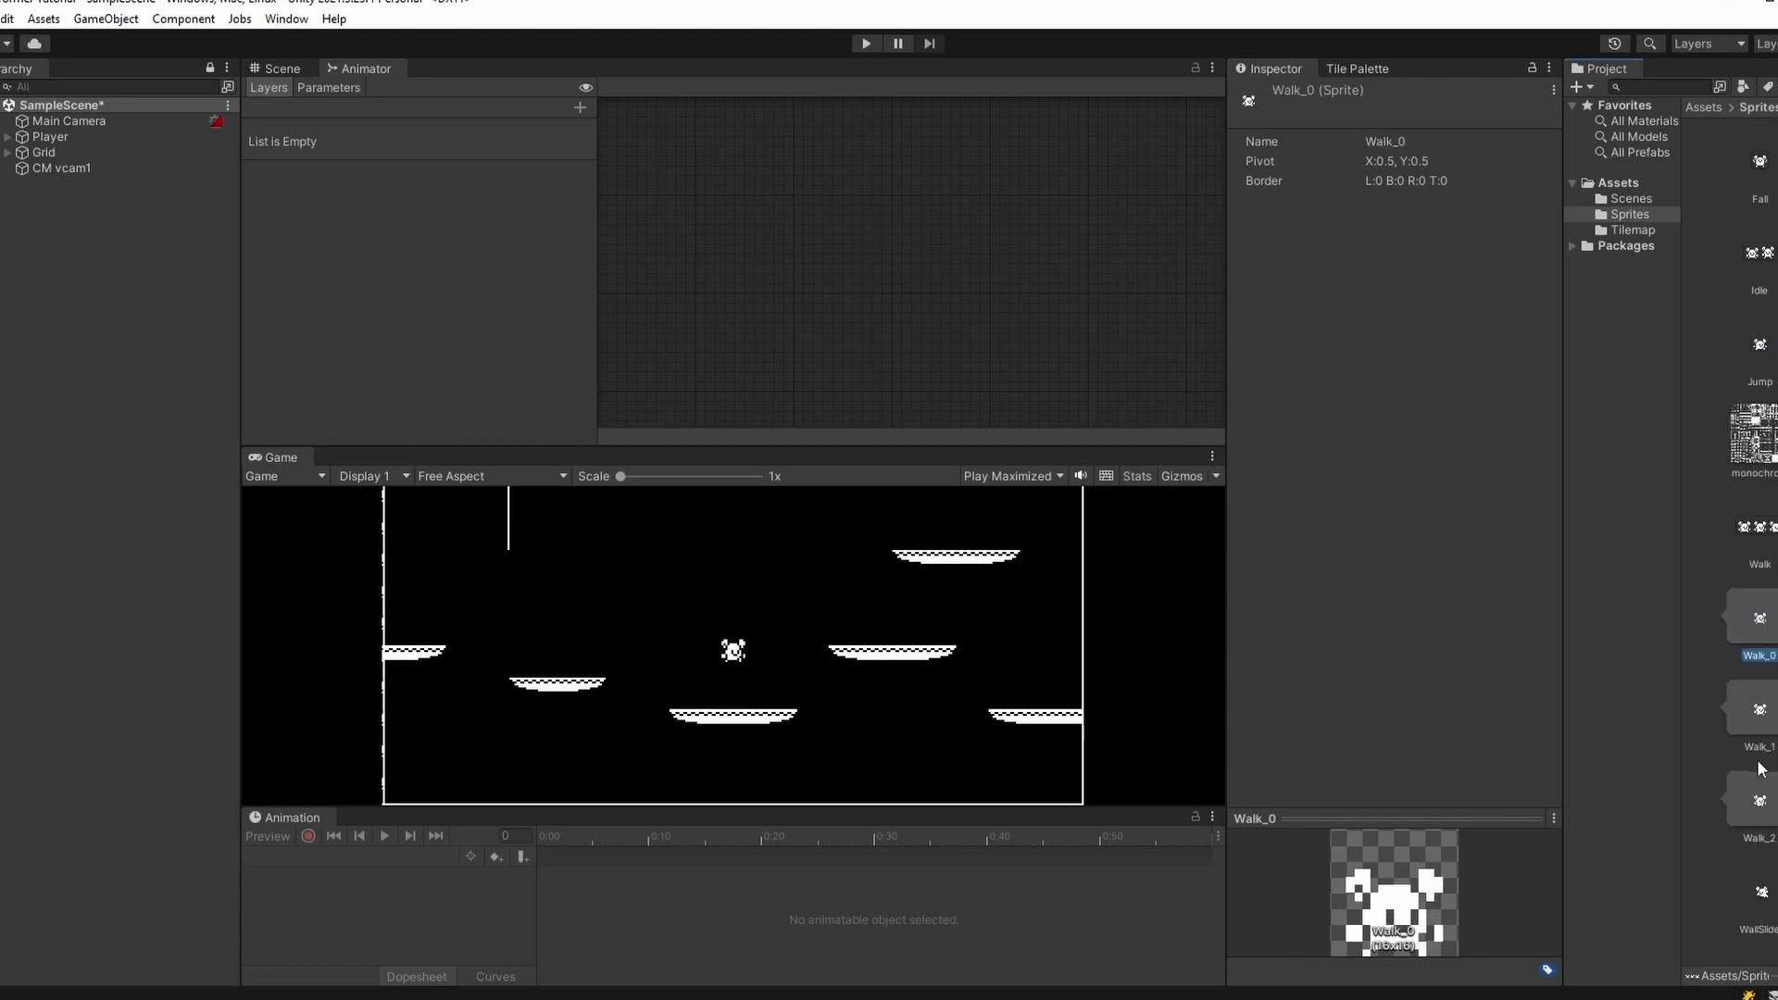
click(1763, 722)
click(1765, 803)
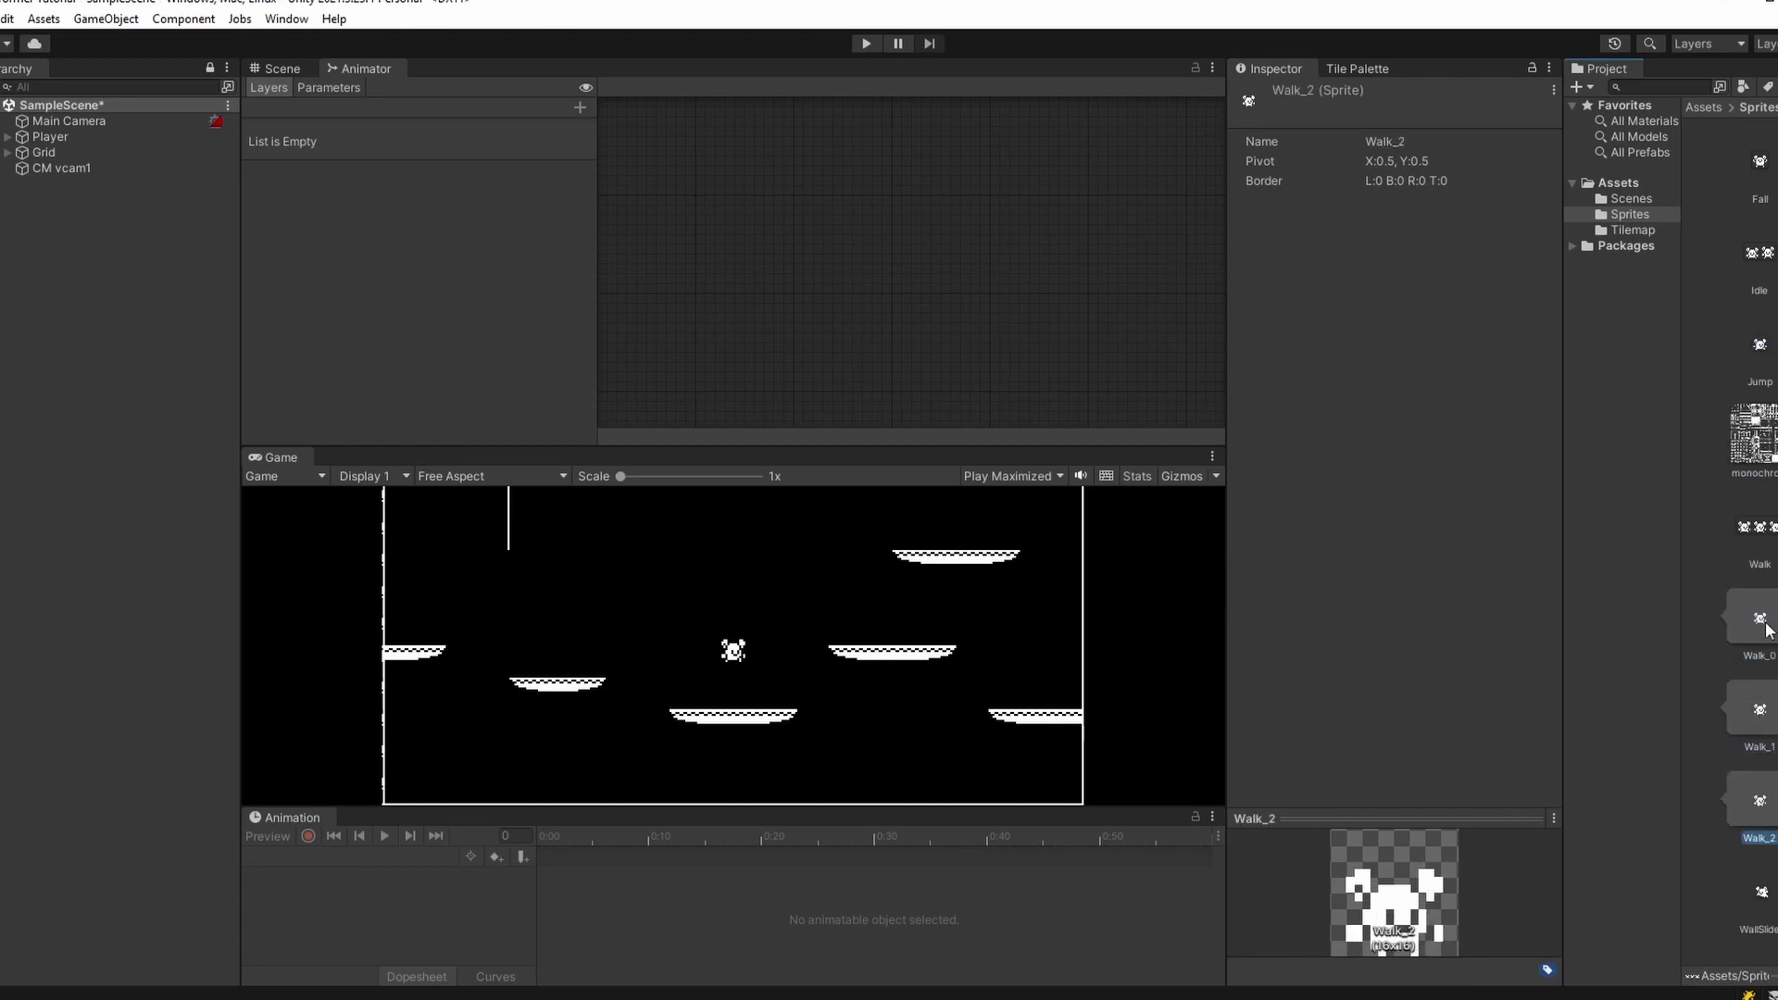
click(1766, 630)
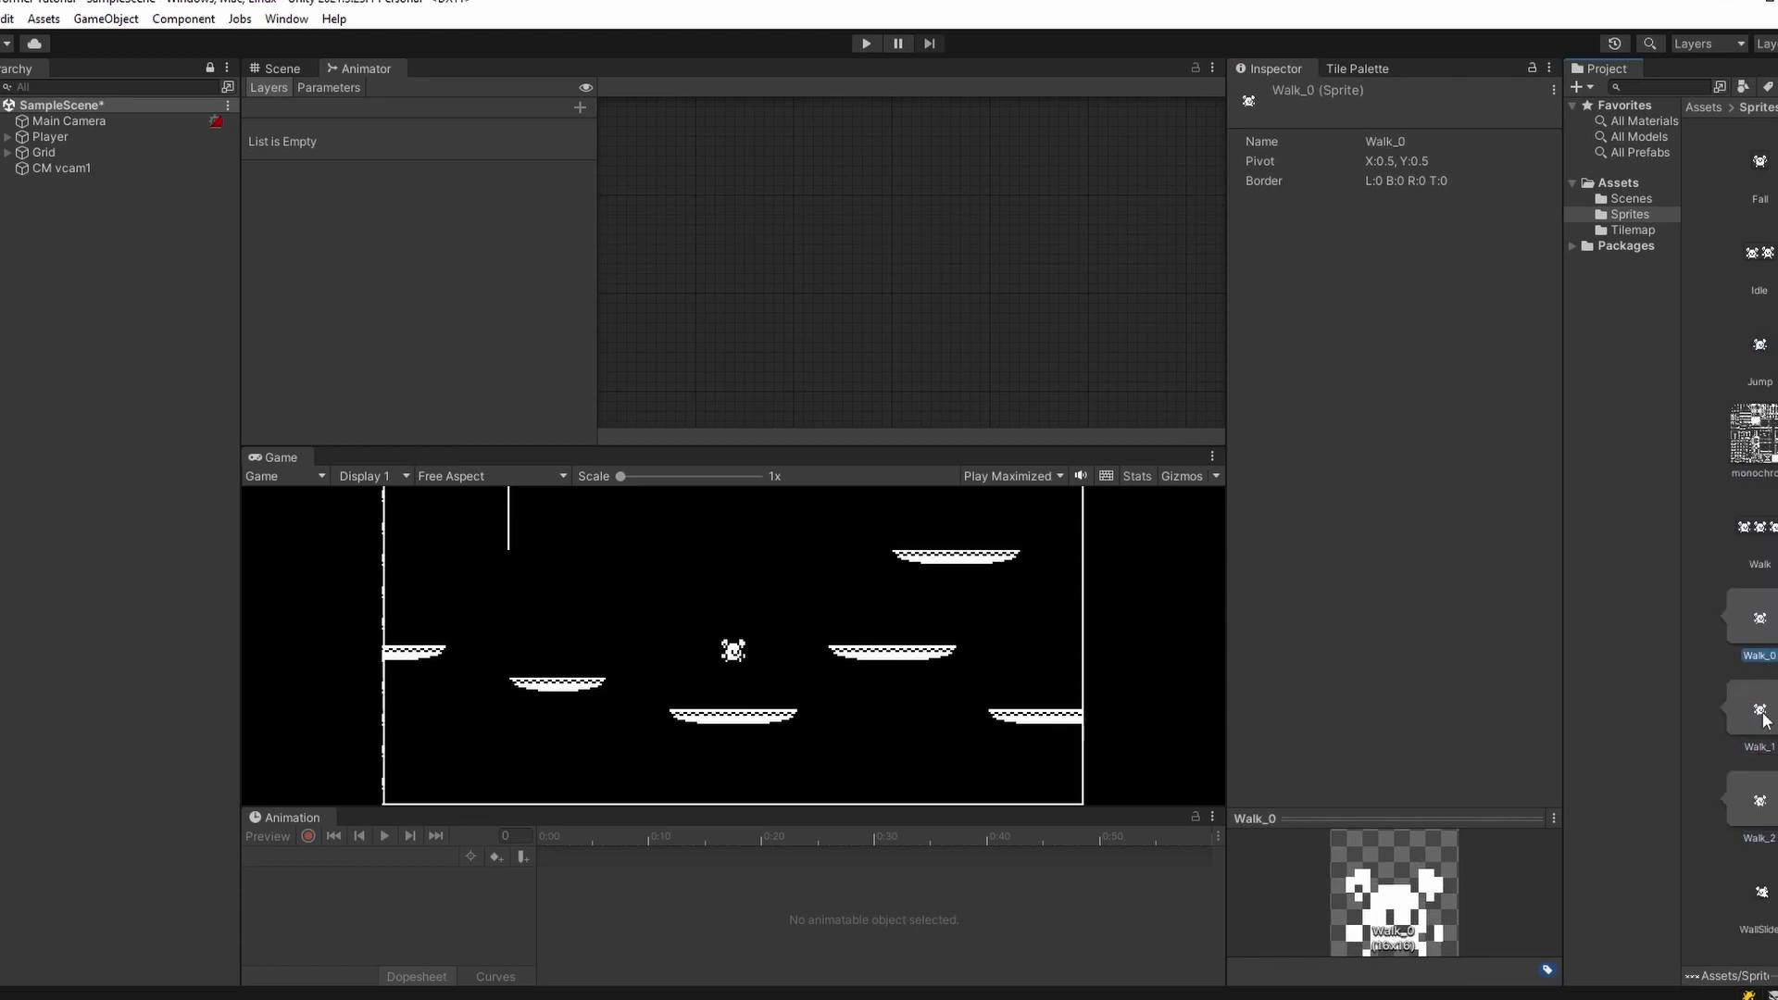
click(1765, 718)
click(1765, 802)
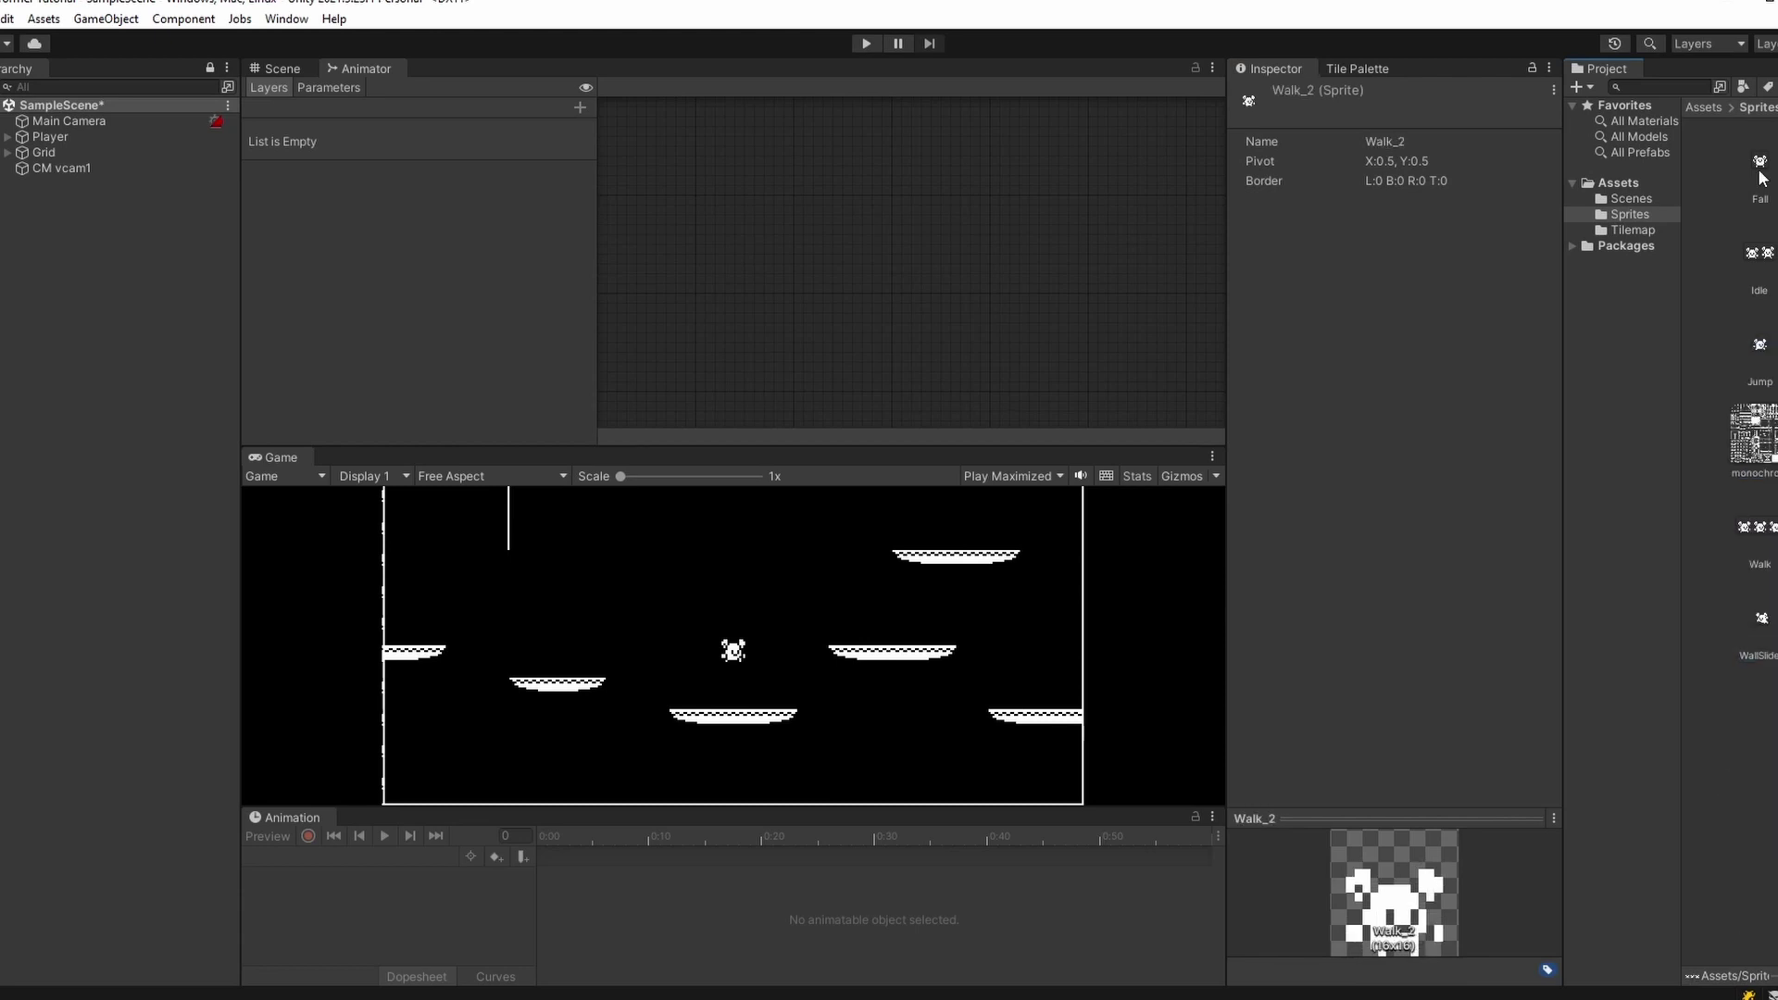
click(1760, 181)
click(1771, 344)
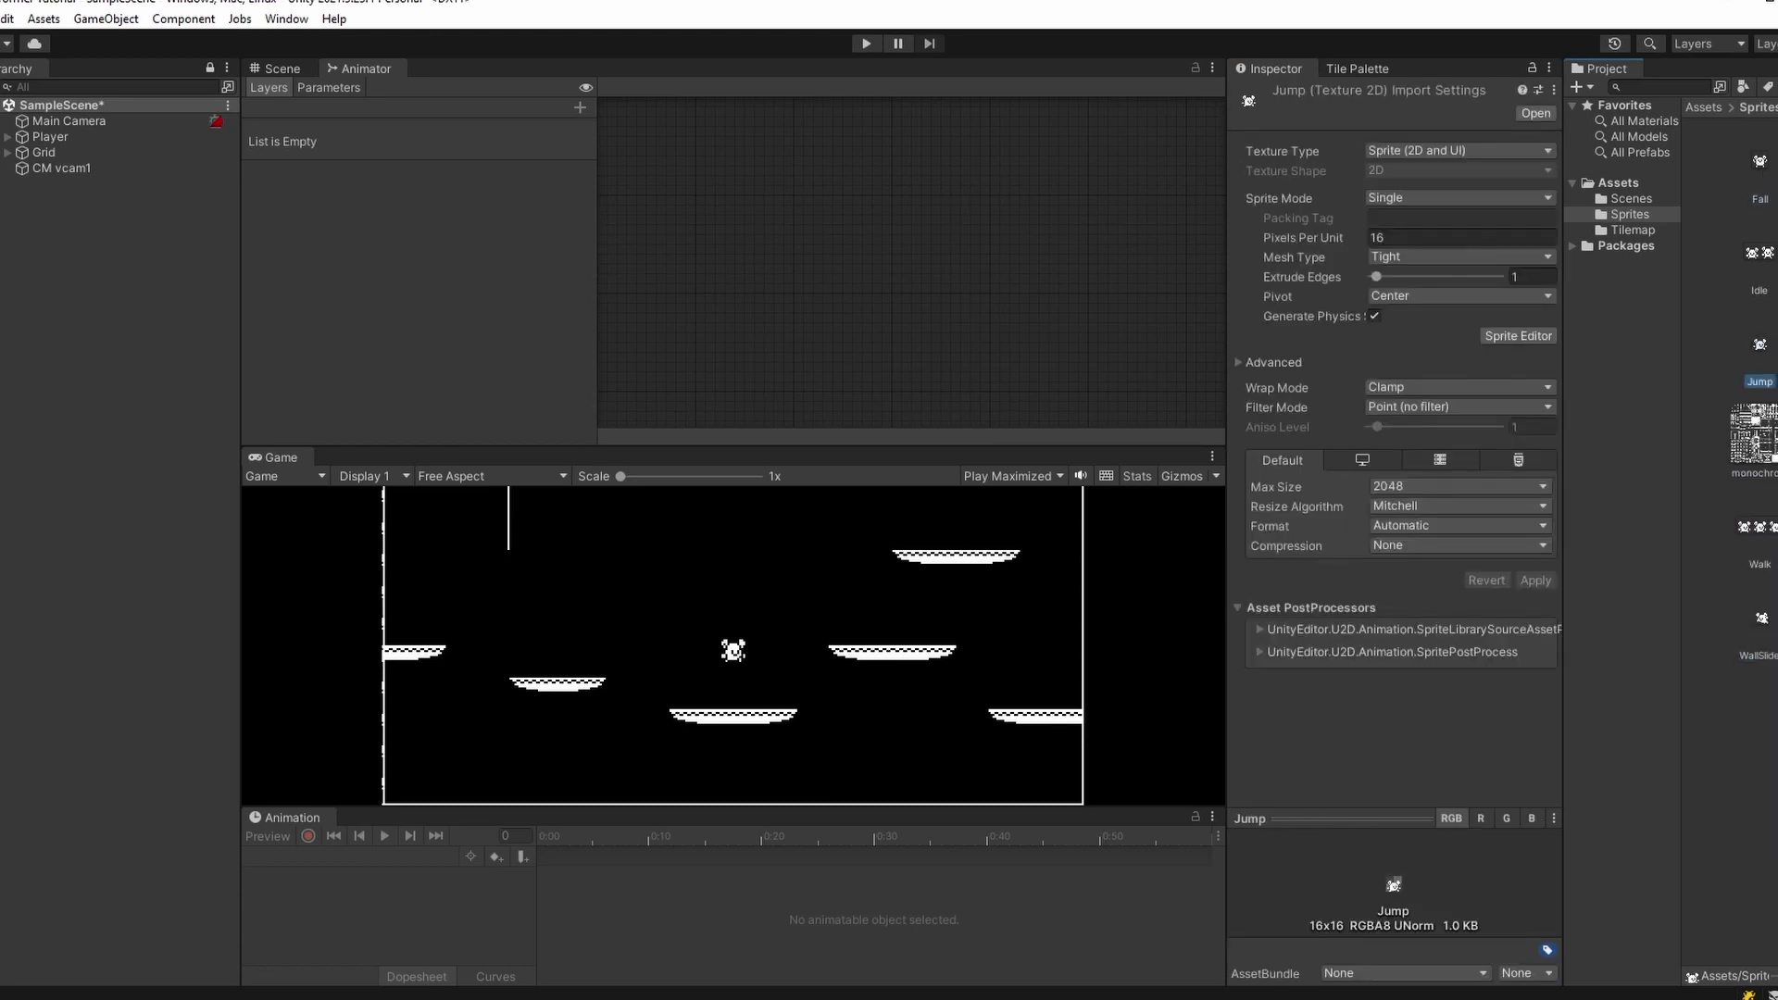
click(1774, 622)
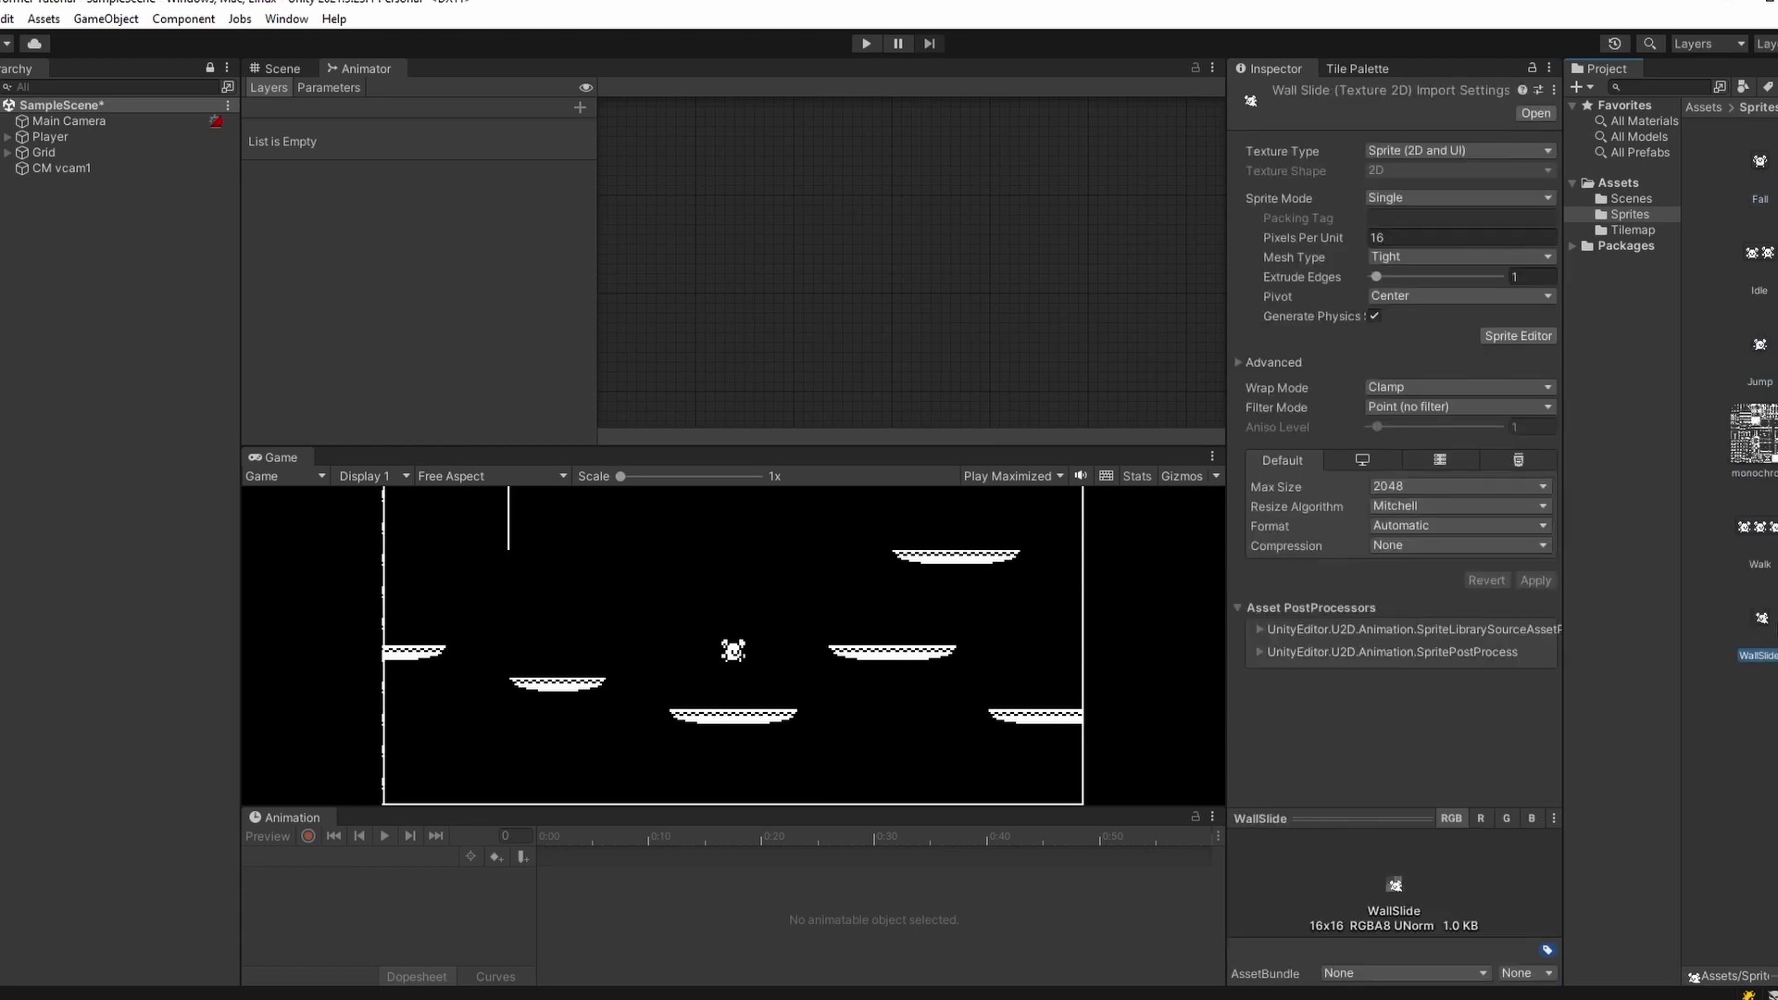
- Add an Animator component to the Player object
click(115, 137)
click(1369, 631)
text(anim)
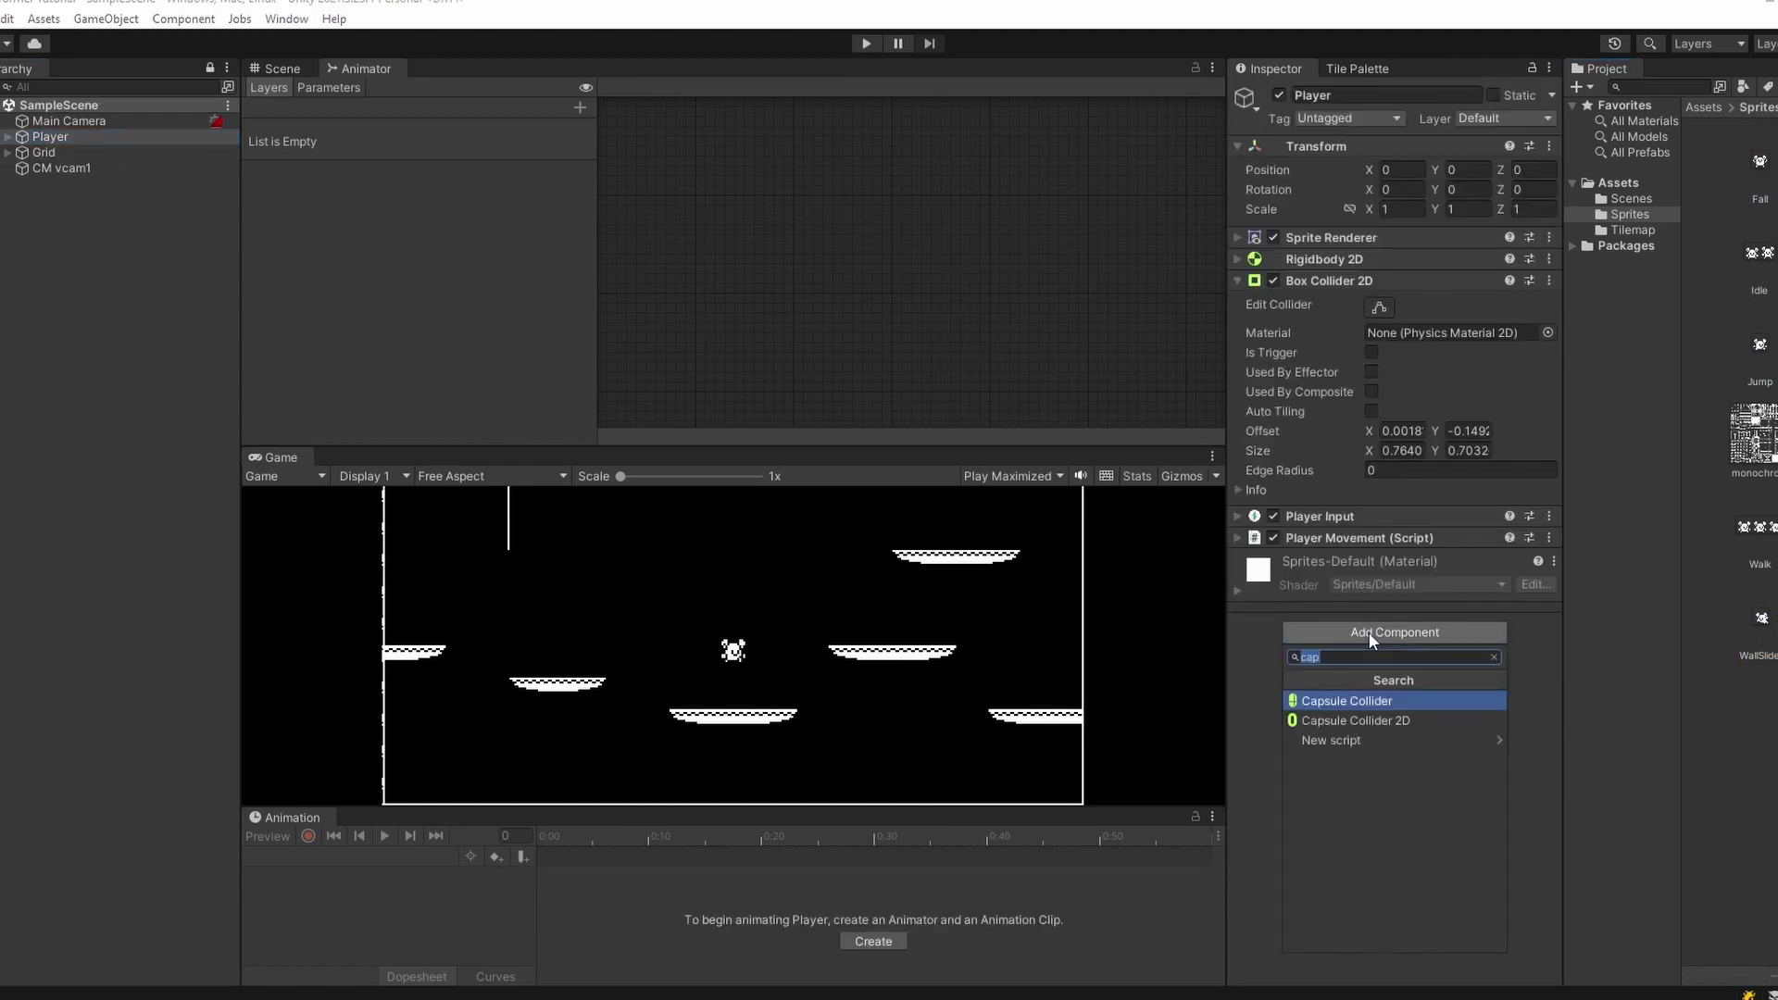
key(Down)
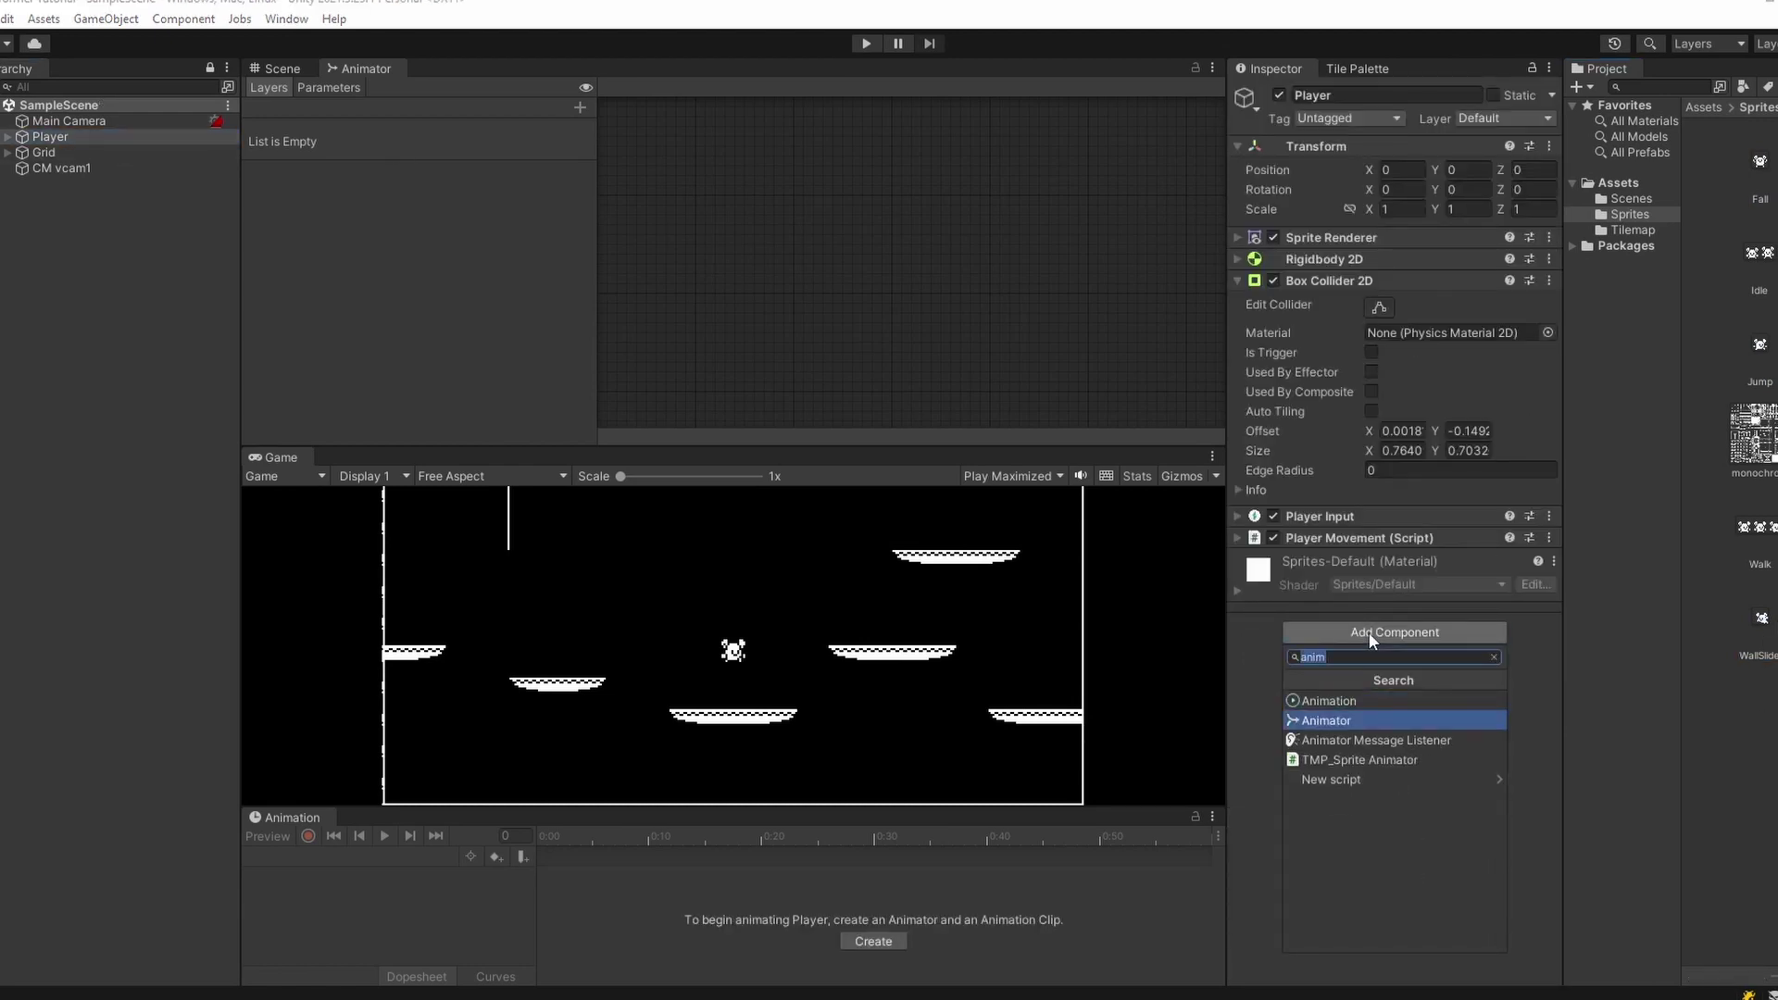
click(1354, 724)
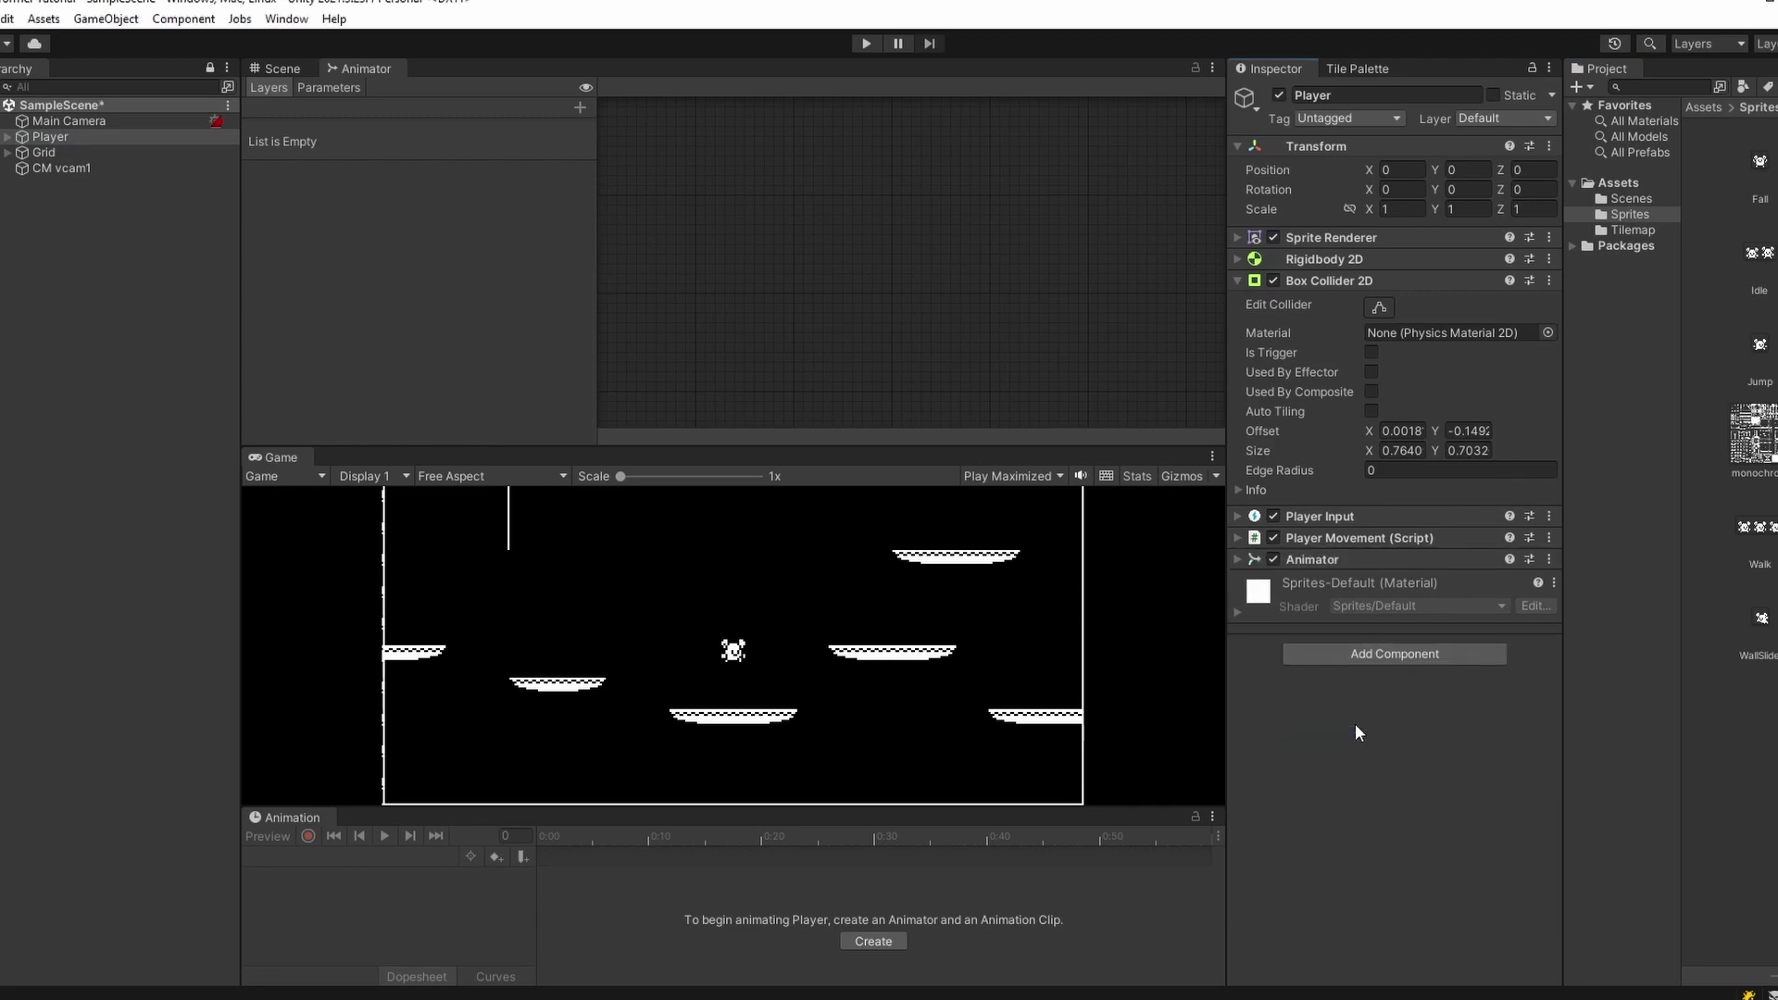
- Create an animation clip for the Player object and save it as Idle in a new Animations folder under Assets
click(110, 139)
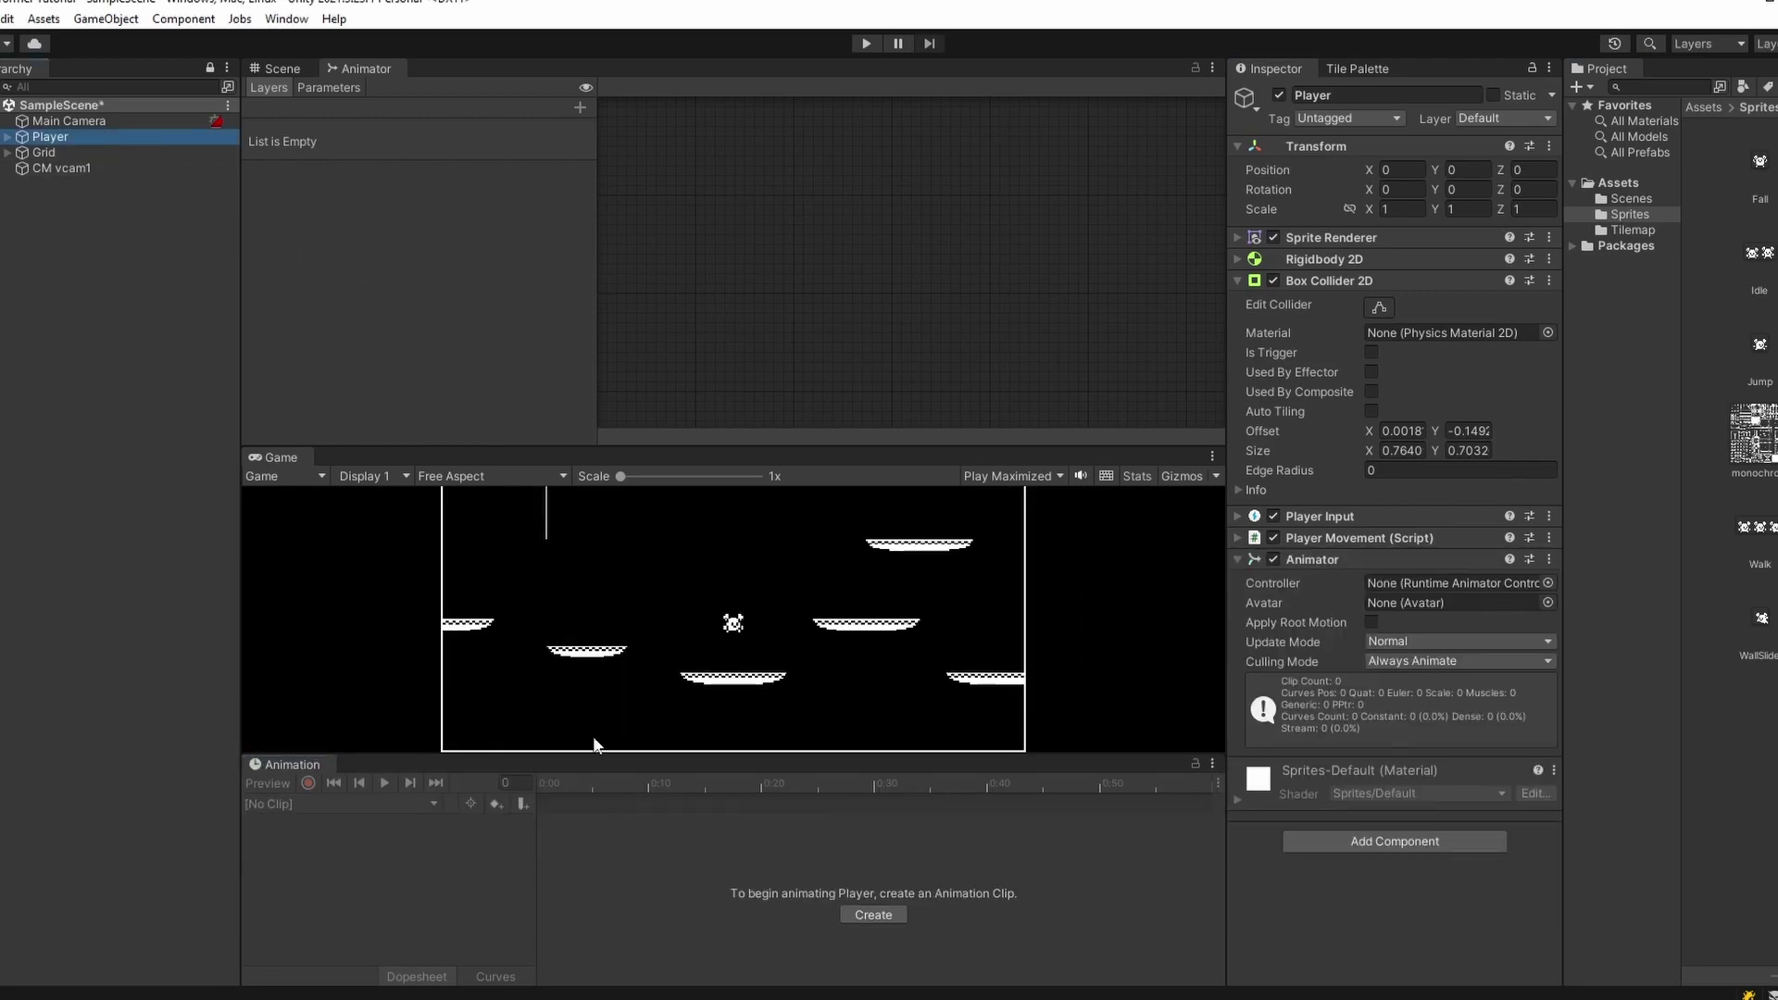
click(873, 915)
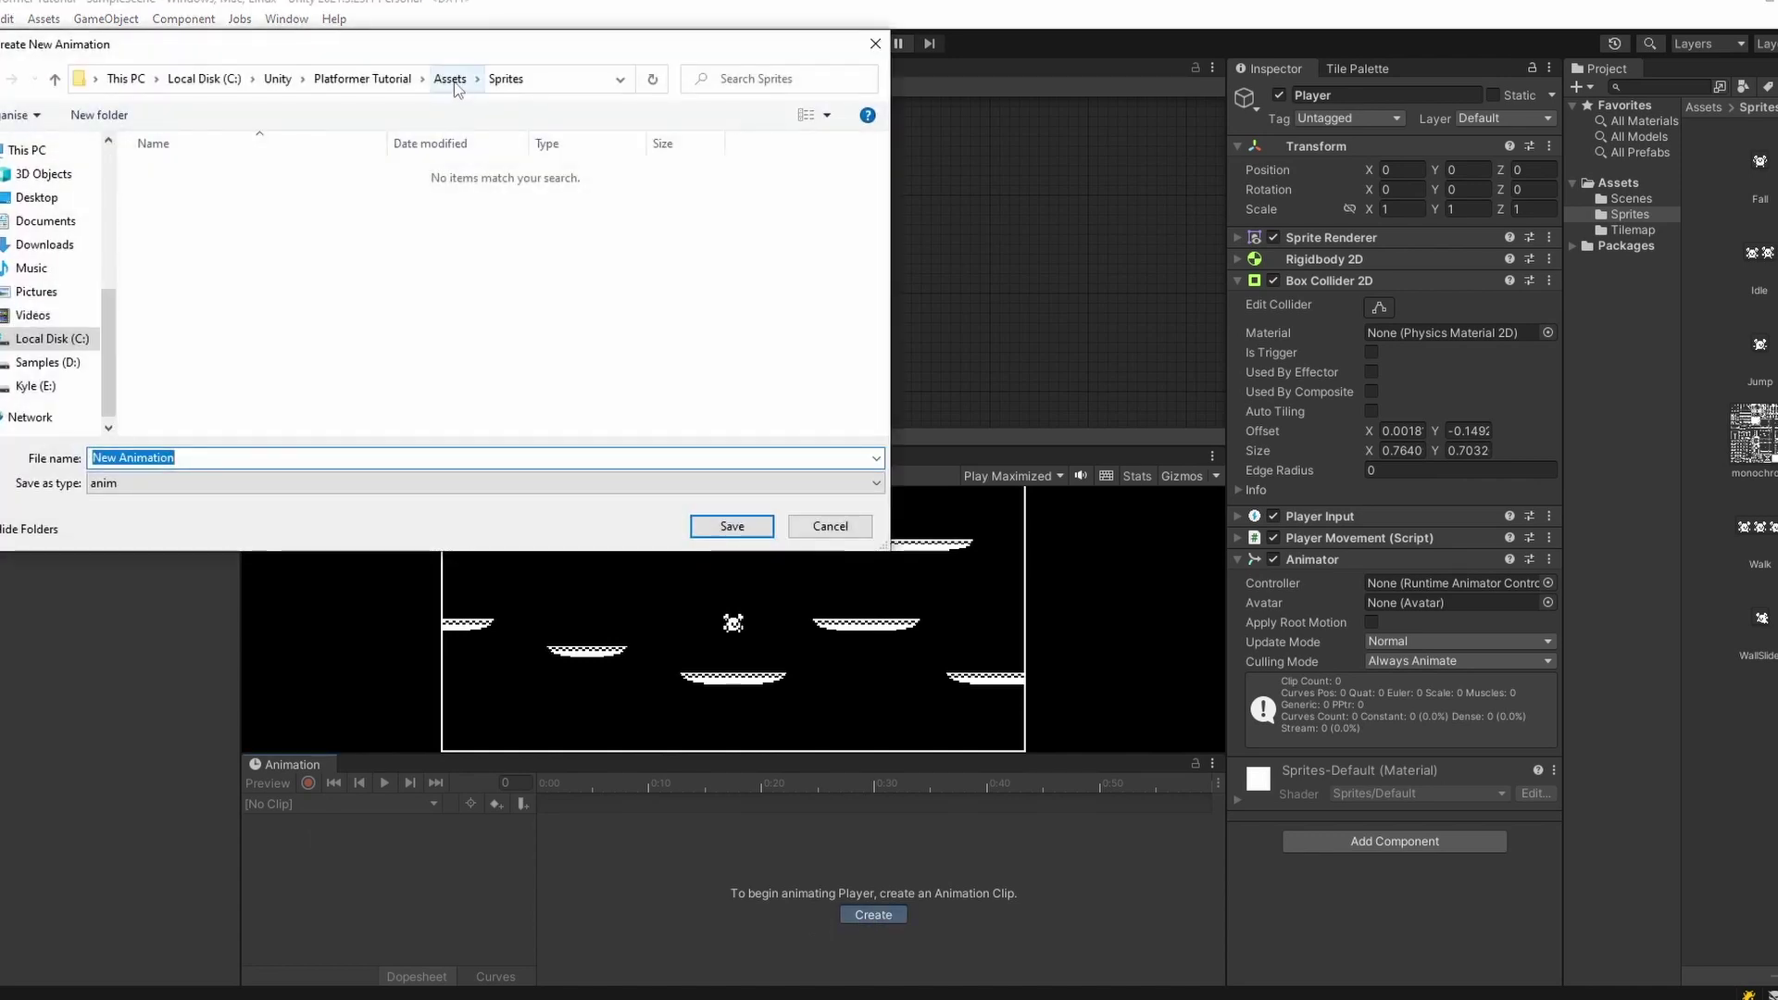
click(450, 80)
right_click(303, 345)
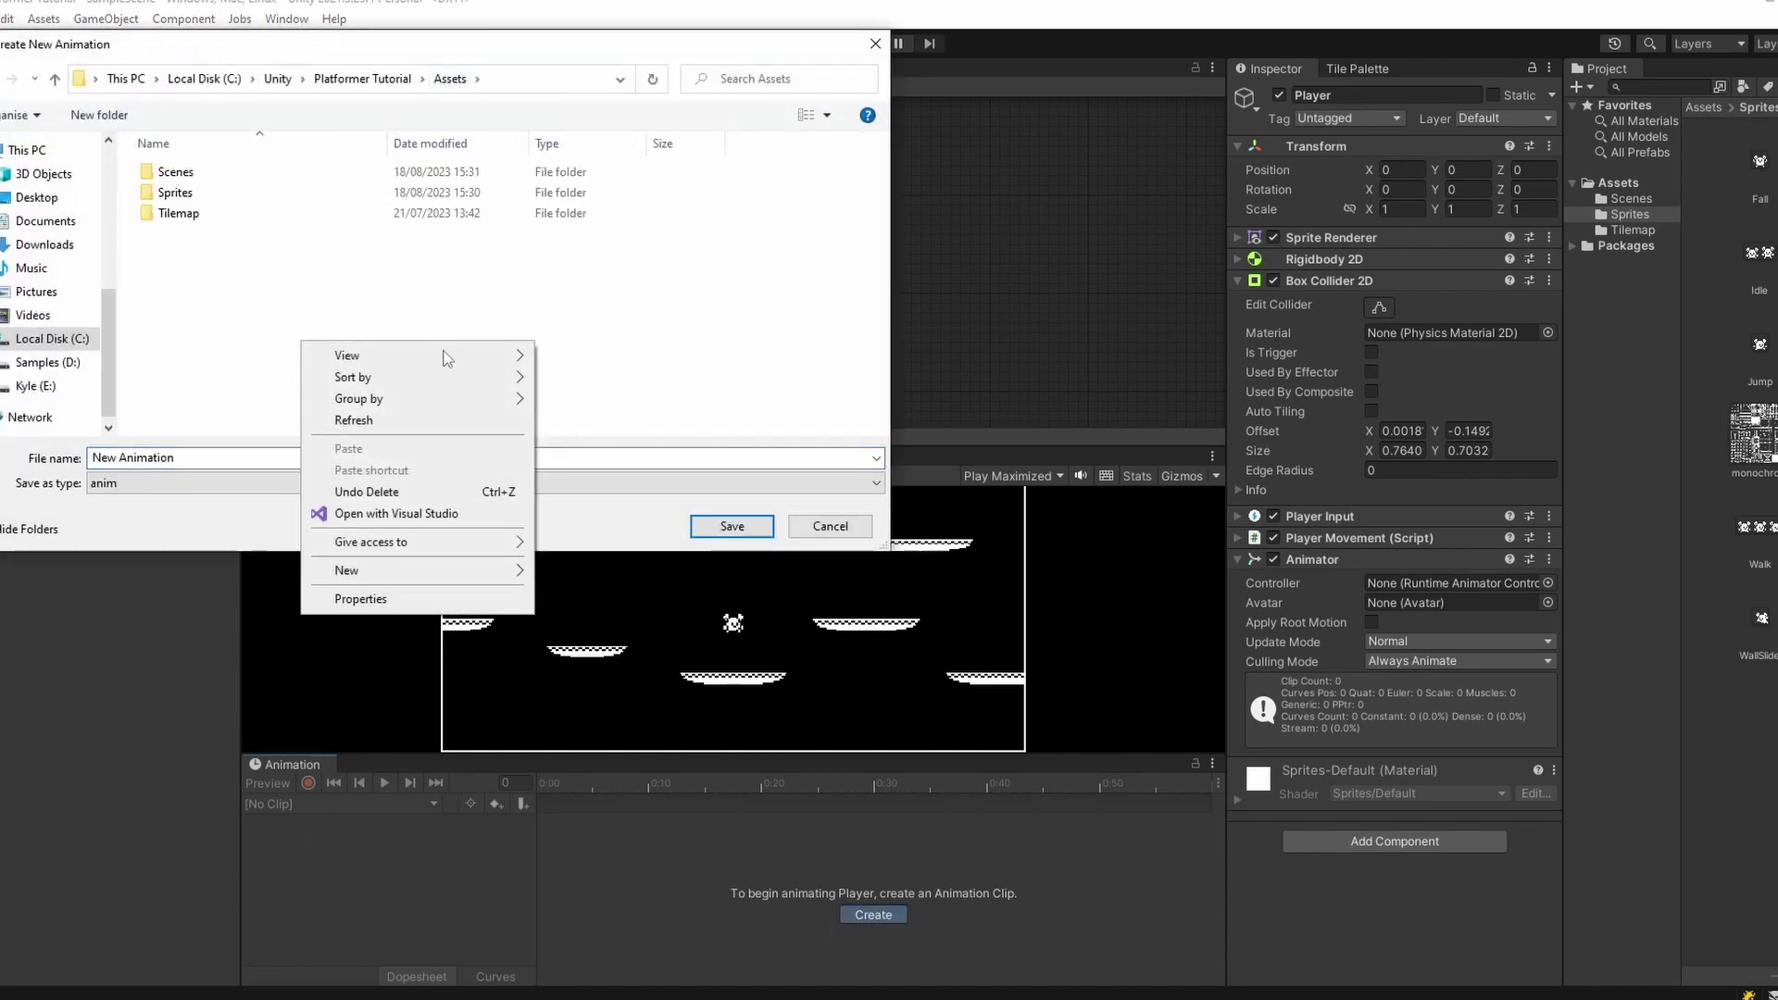
mouse_move(402, 571)
click(557, 560)
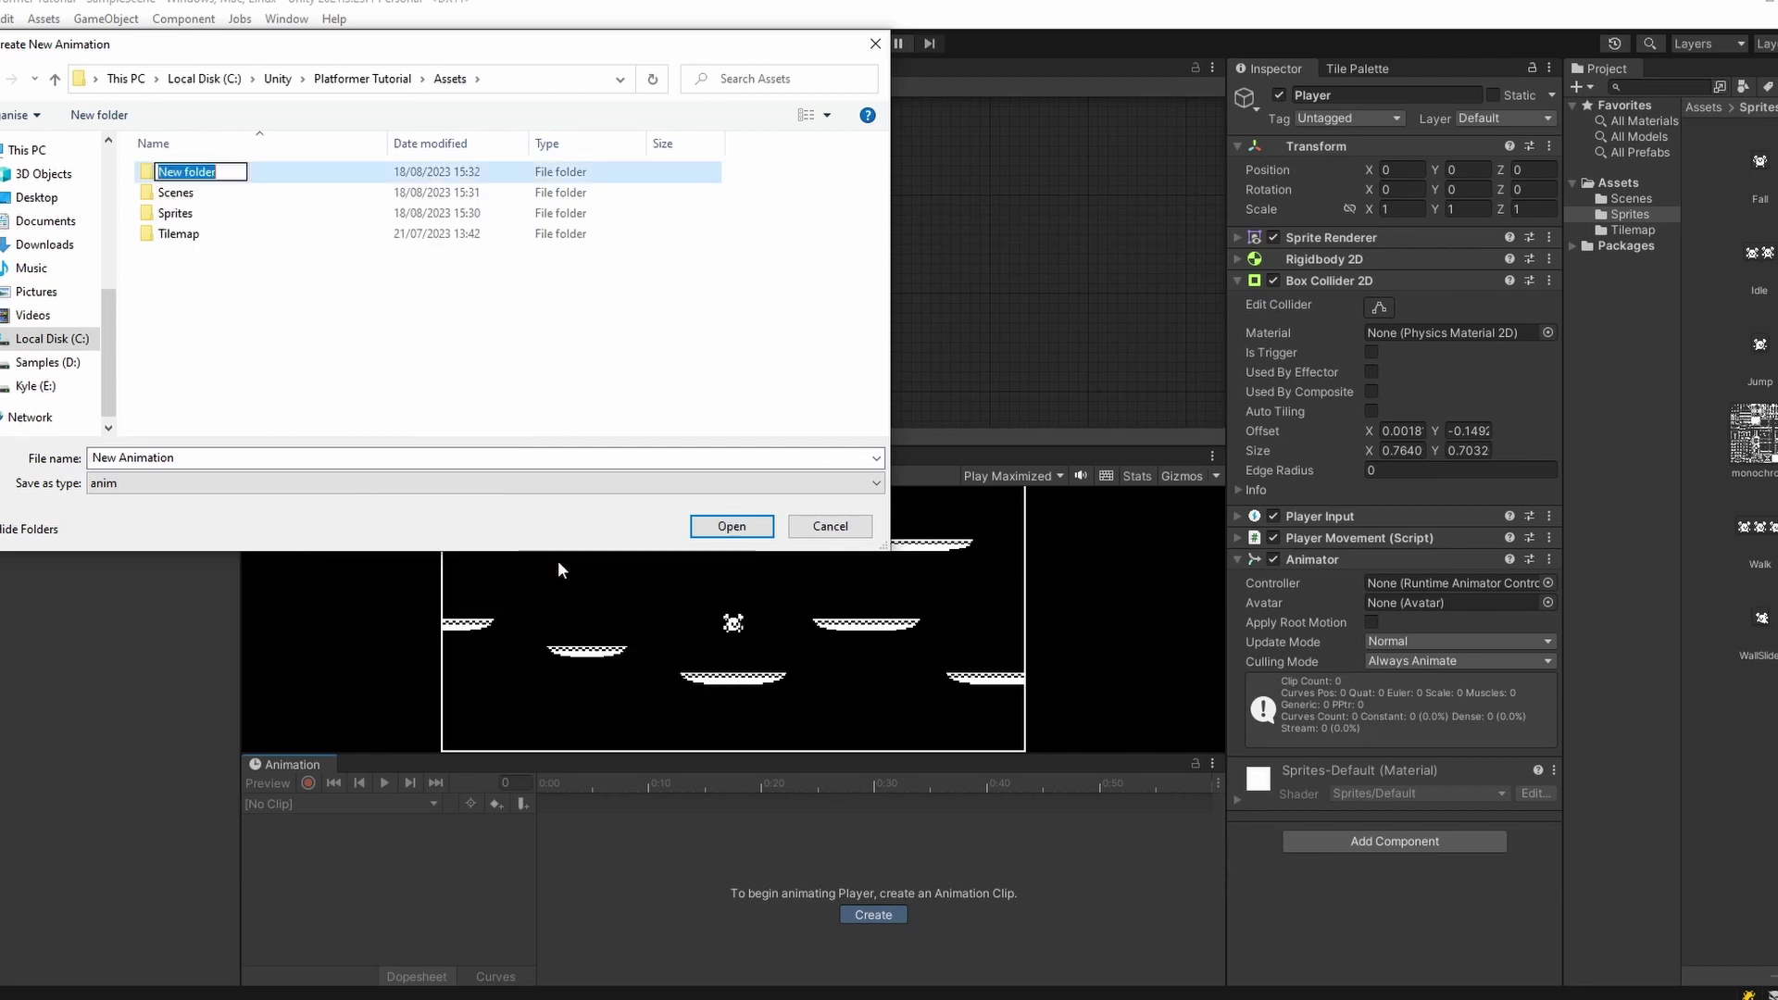
text(Animations)
key(Return)
key(Return)
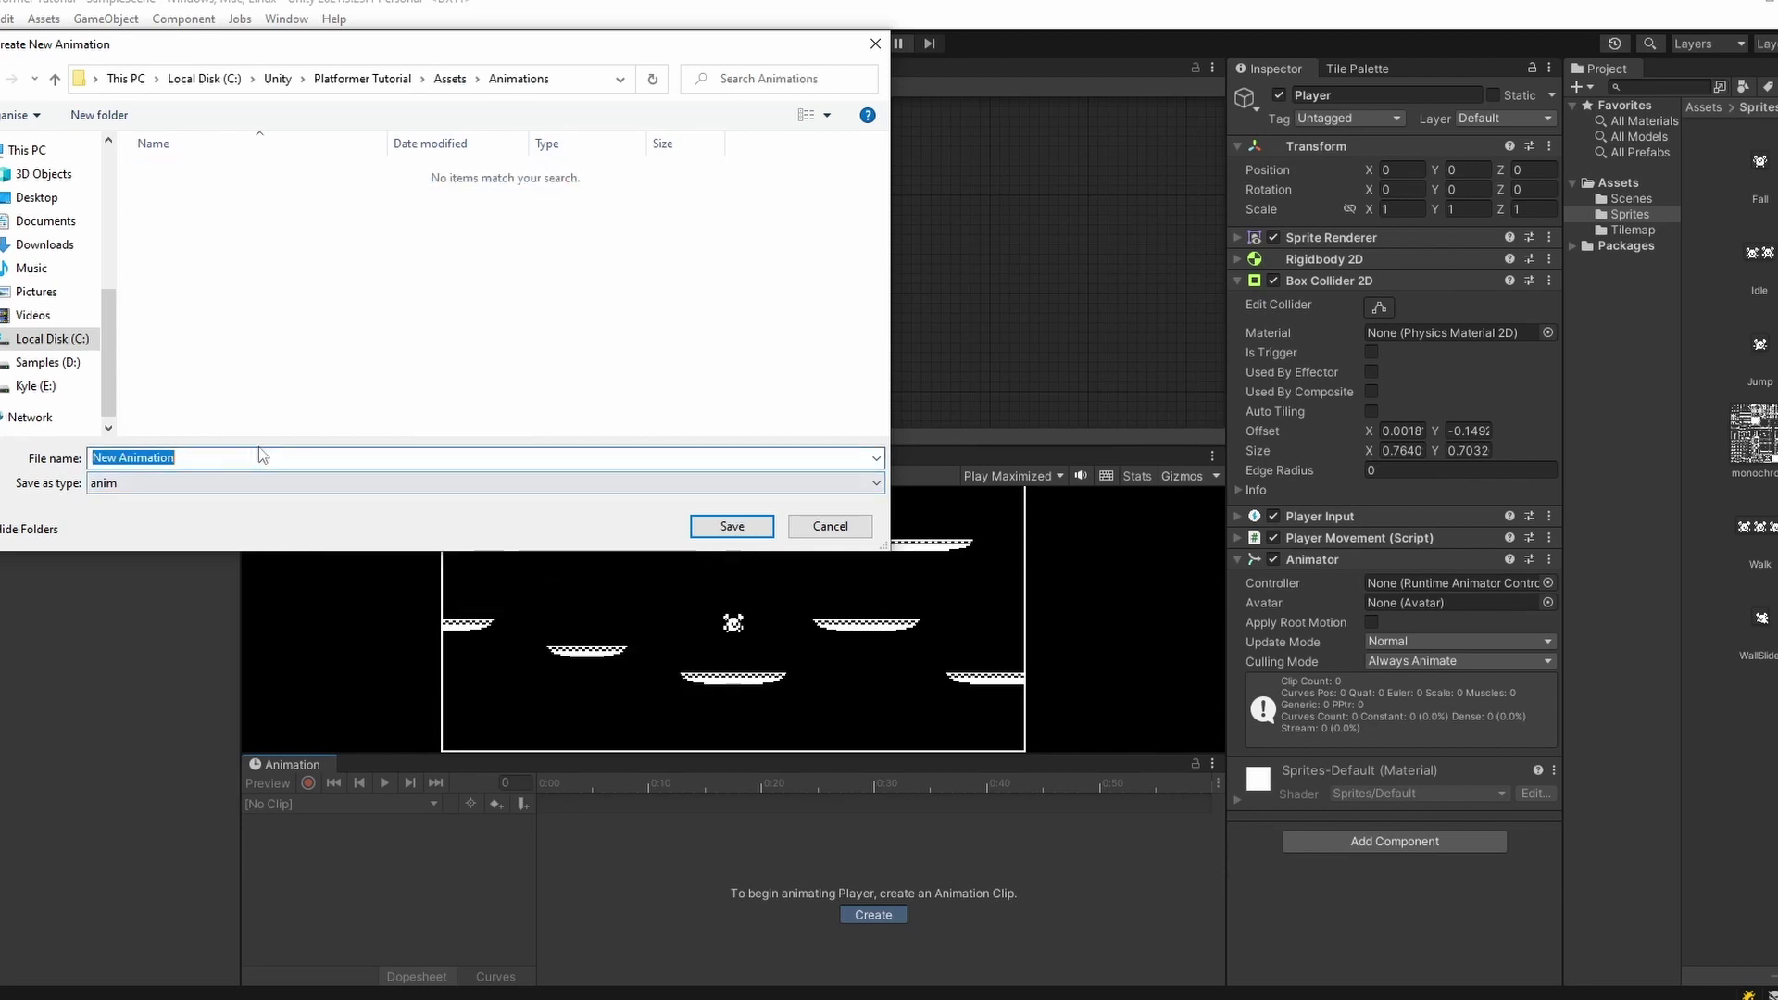
text(Idle)
key(Return)
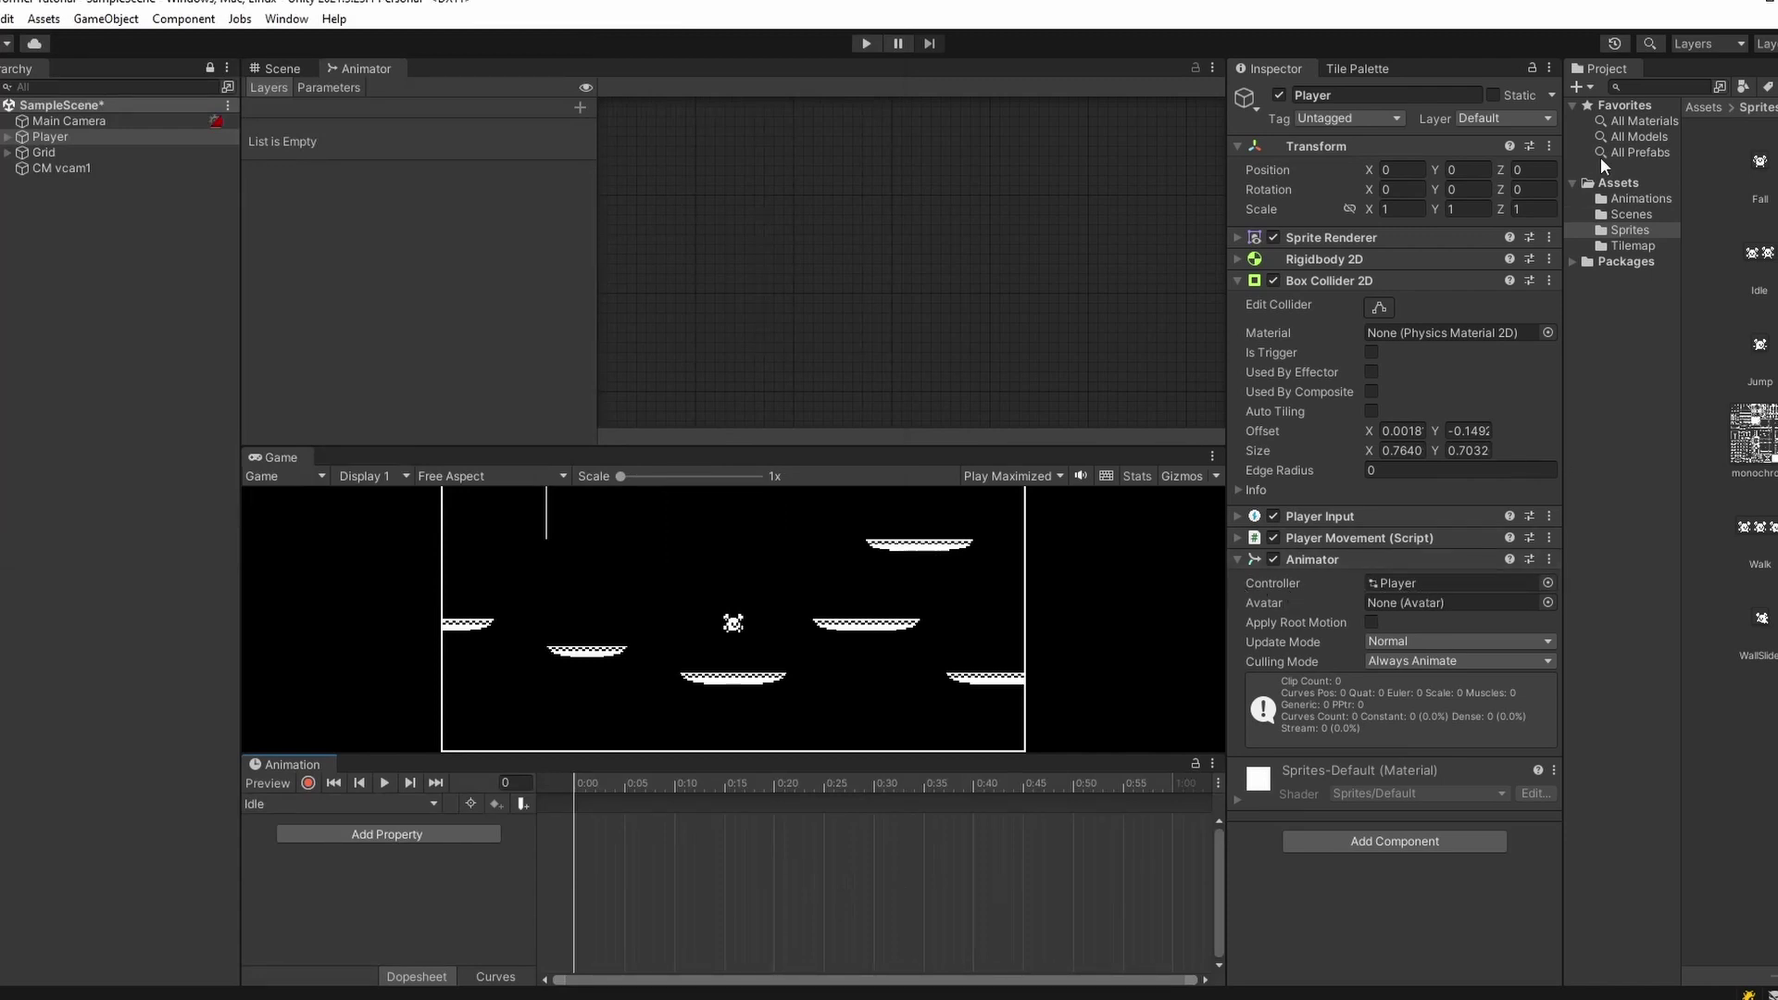
- Open the Player animator controller from the Animations folder and reposition the Idle state beside the Entry node
click(1642, 198)
double_click(1757, 255)
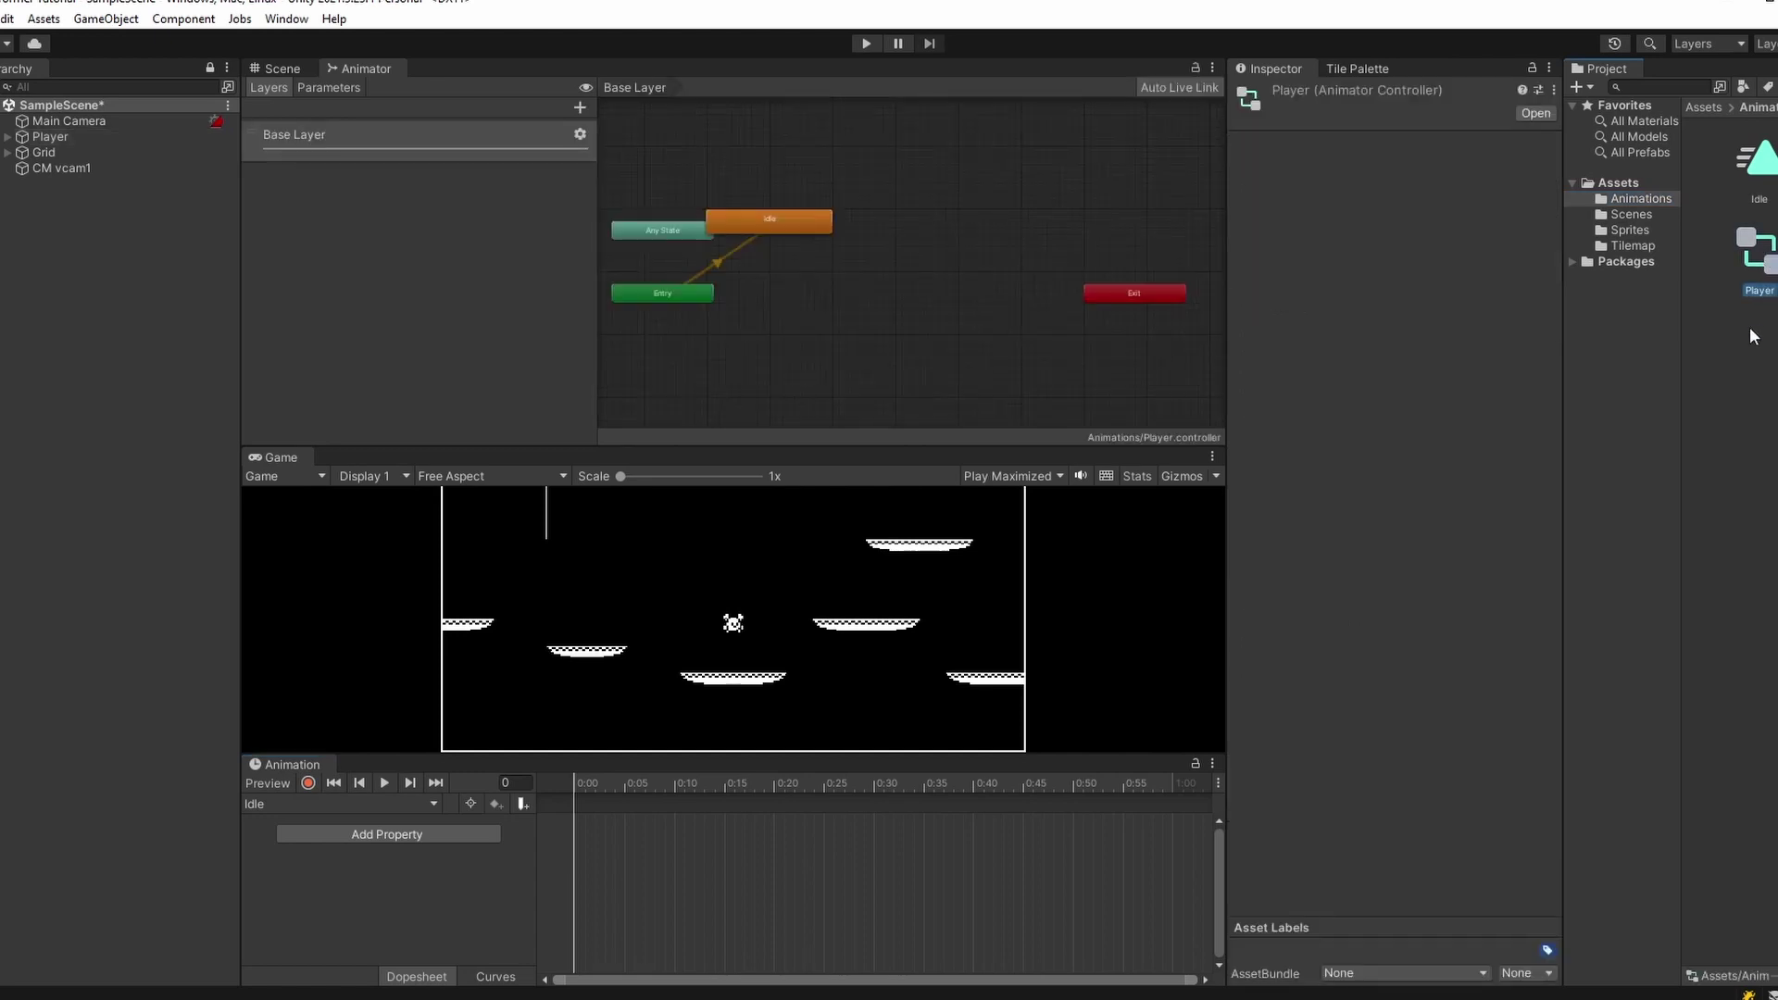
click(804, 287)
drag(808, 290, 815, 301)
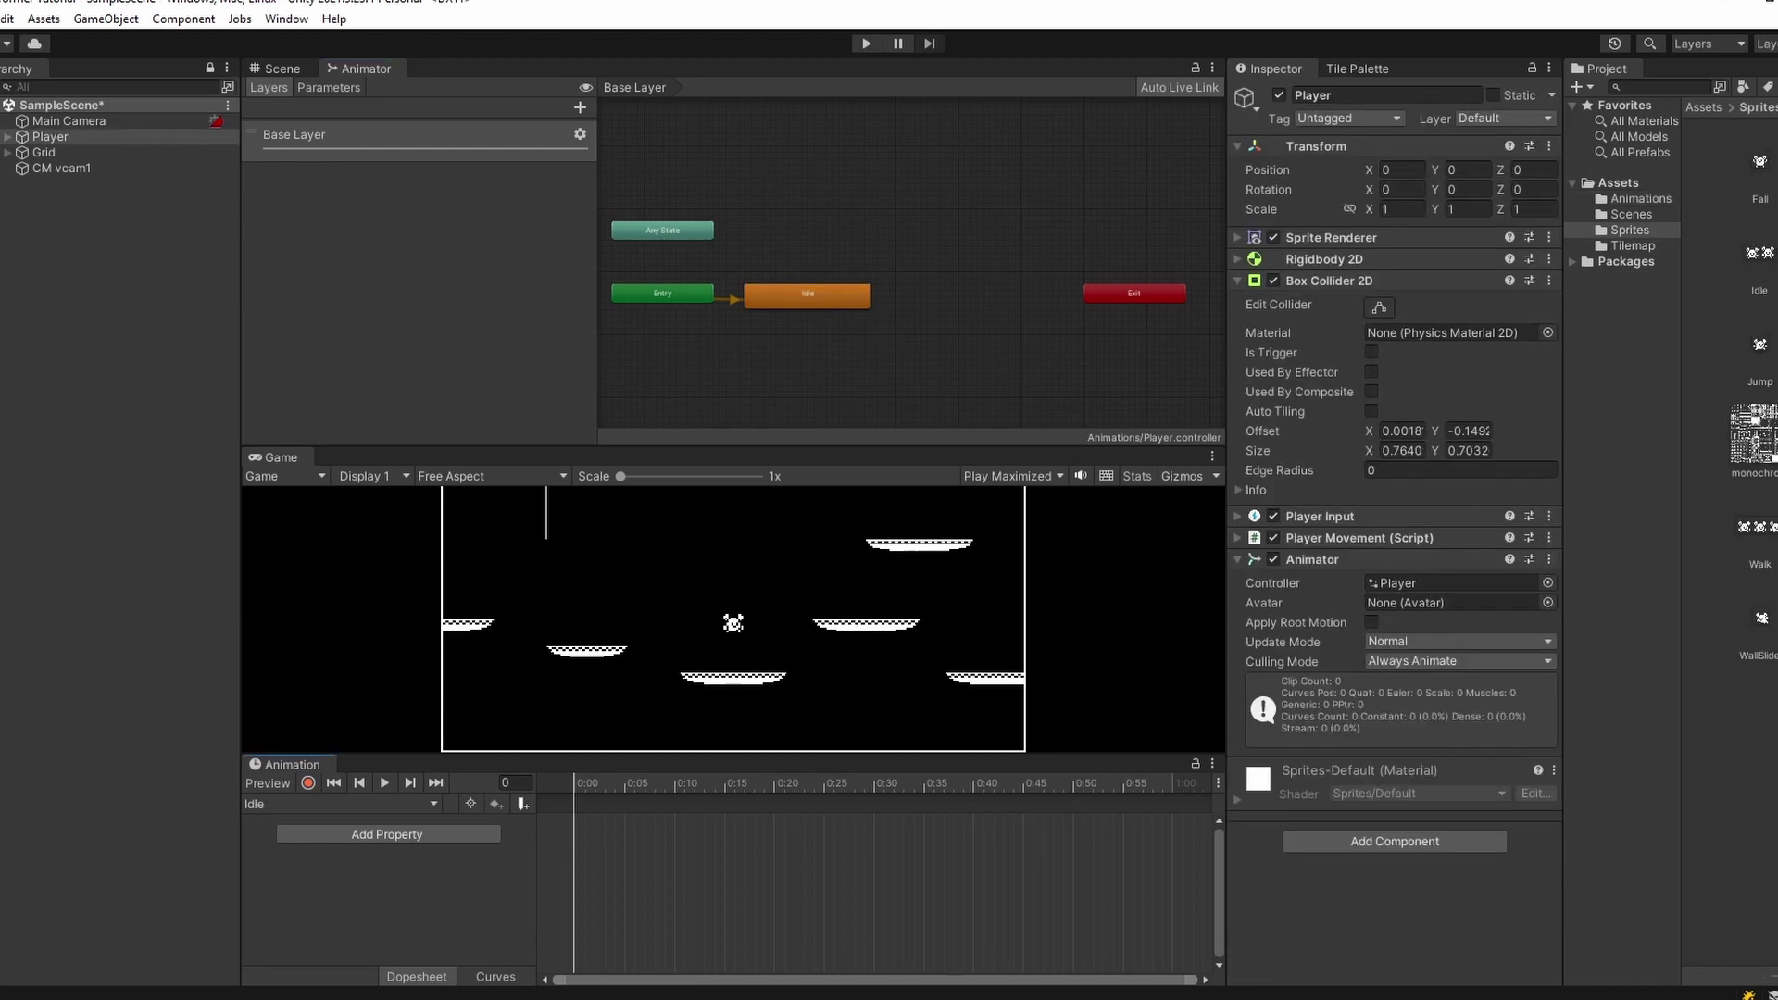
- Expand the Idle sprite sheet and key Idle_0 at 0:00 and Idle_1 at 0:05 in the Idle clip
click(1766, 255)
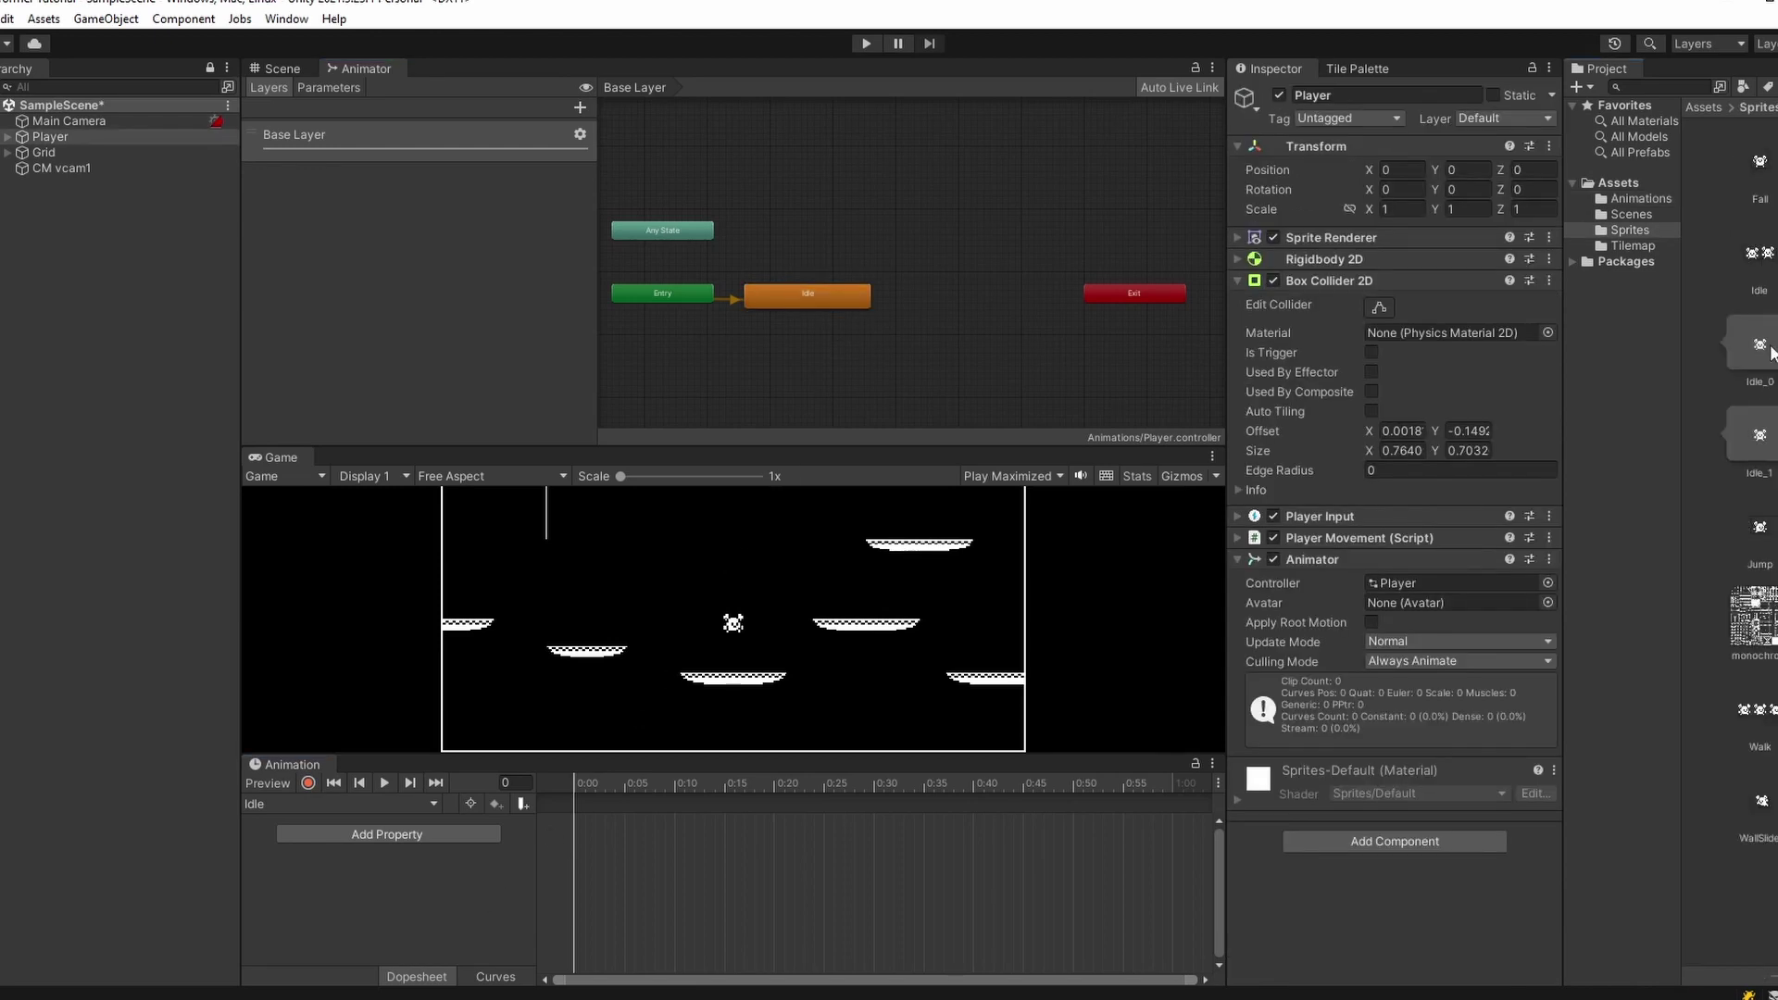
drag(1772, 353, 797, 788)
drag(578, 836, 571, 837)
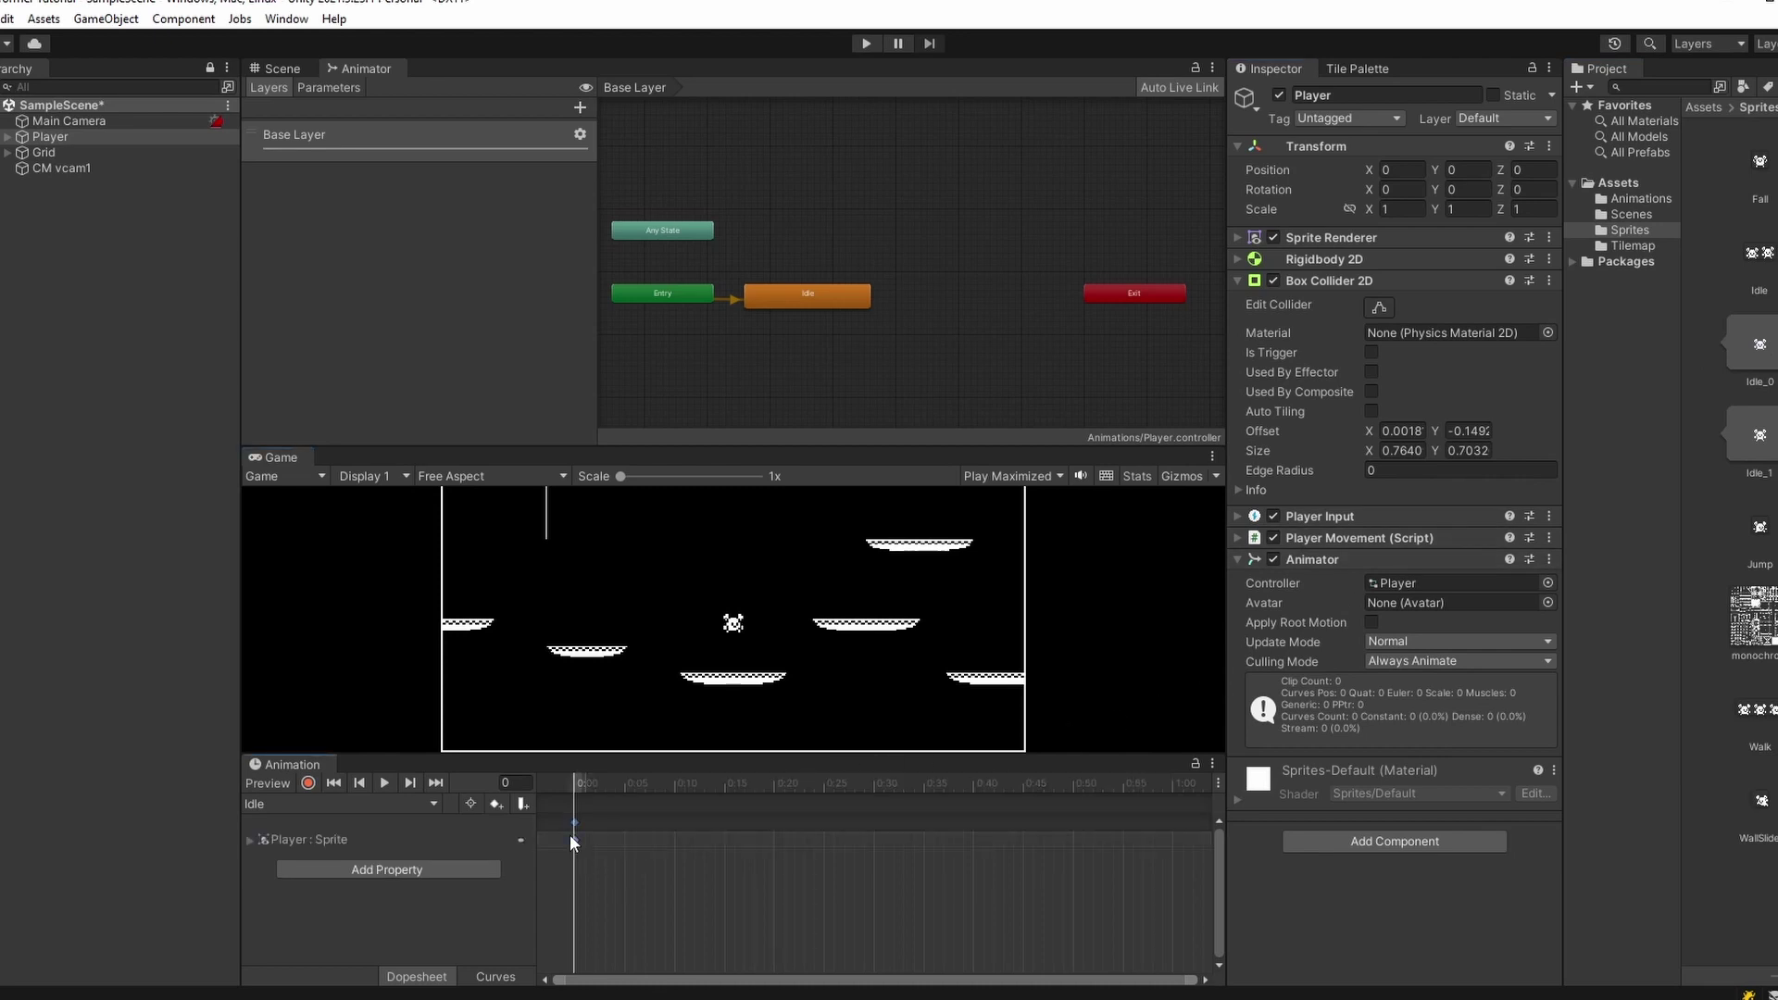
drag(1767, 430, 630, 873)
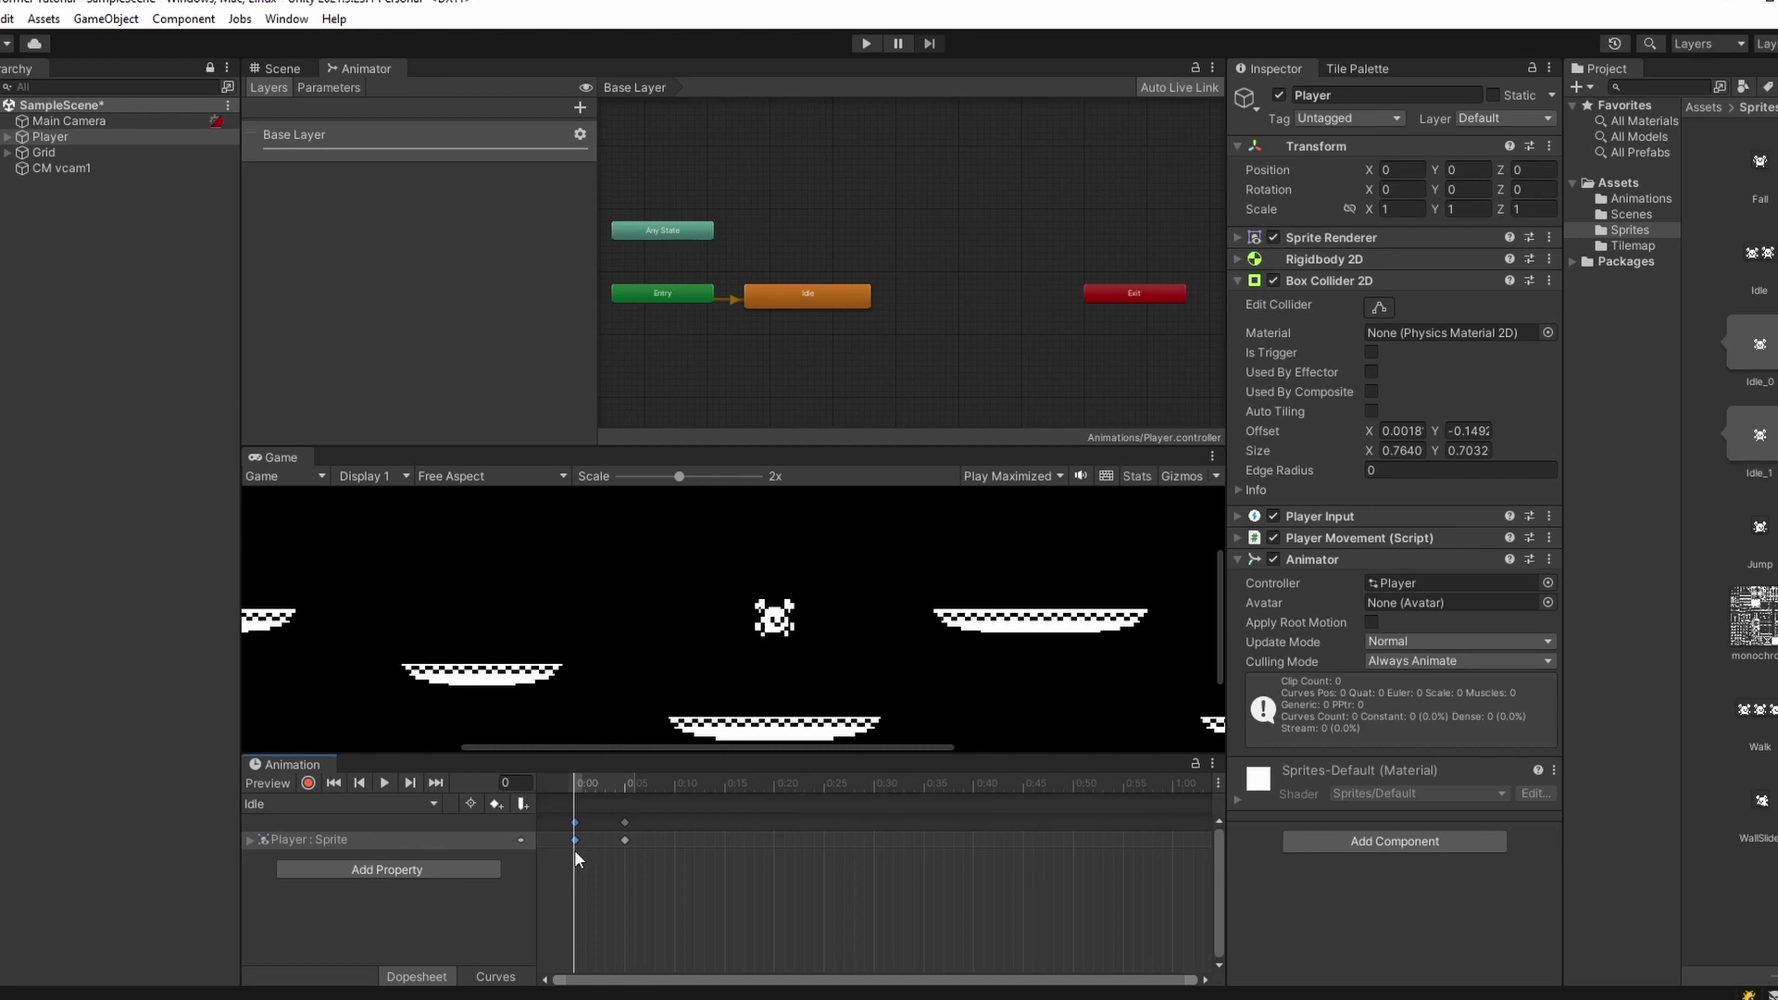
- Scrub through the Idle clip's two keyframes and play it back to check its speed
drag(622, 792, 634, 789)
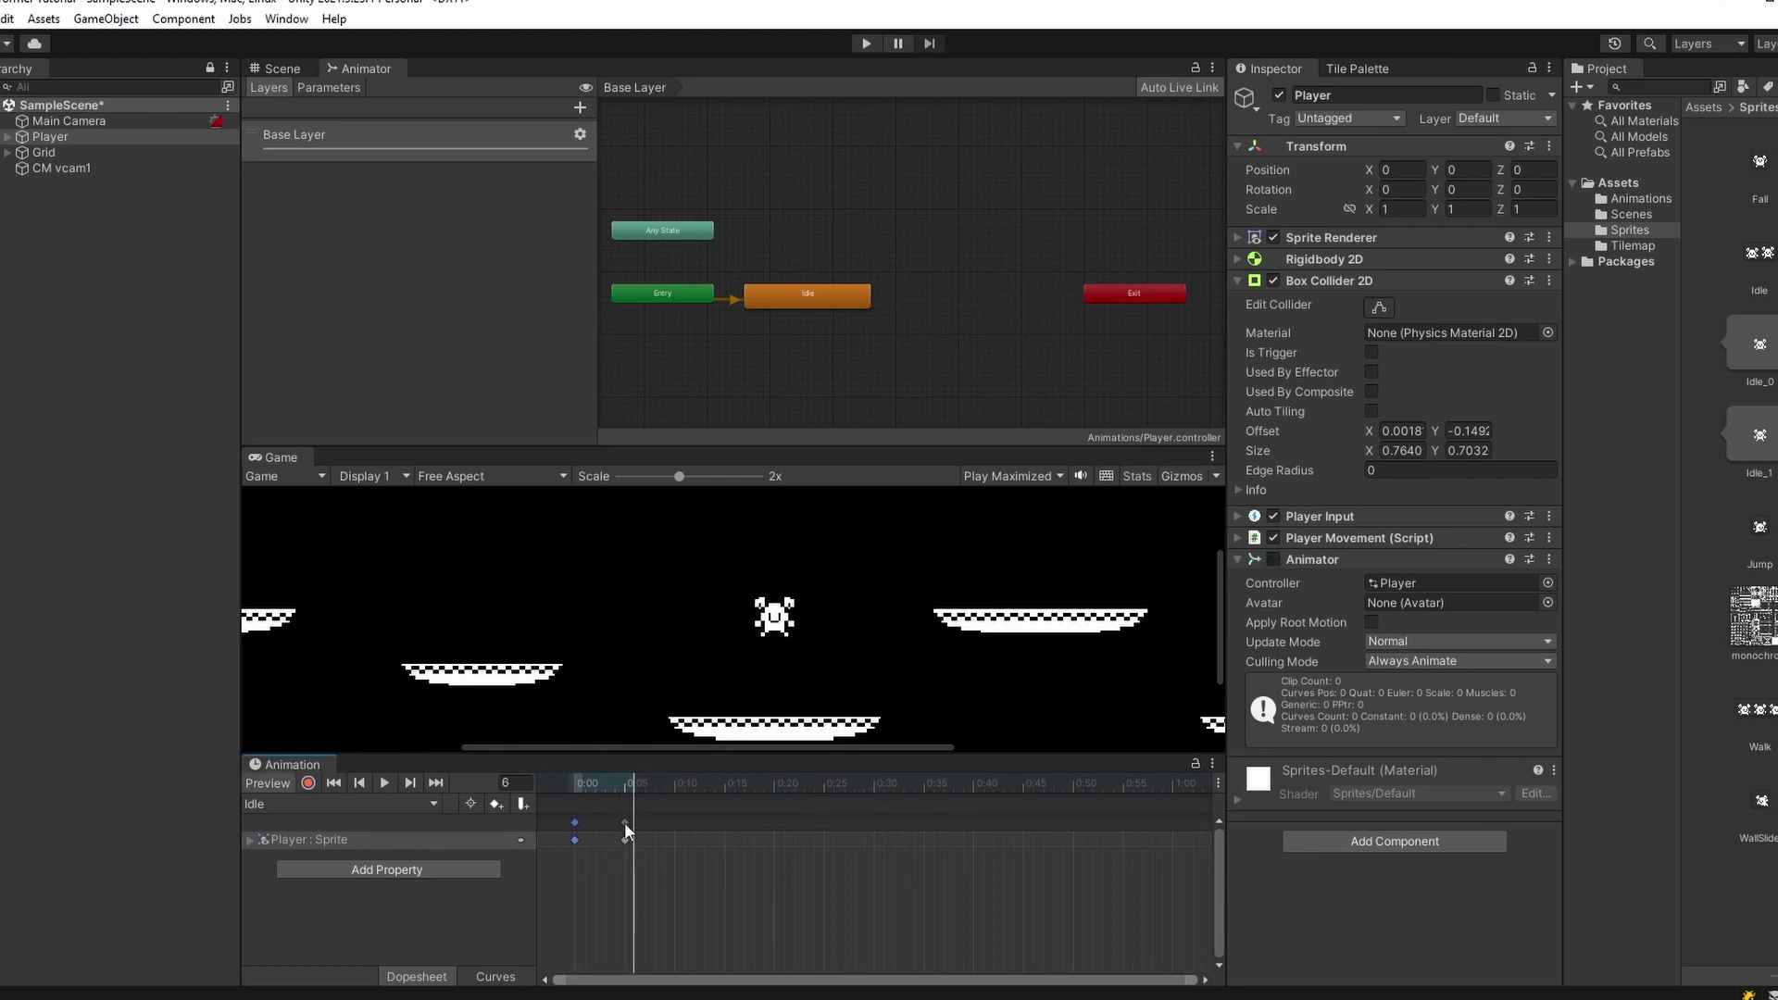
scroll(742, 636, down, 1)
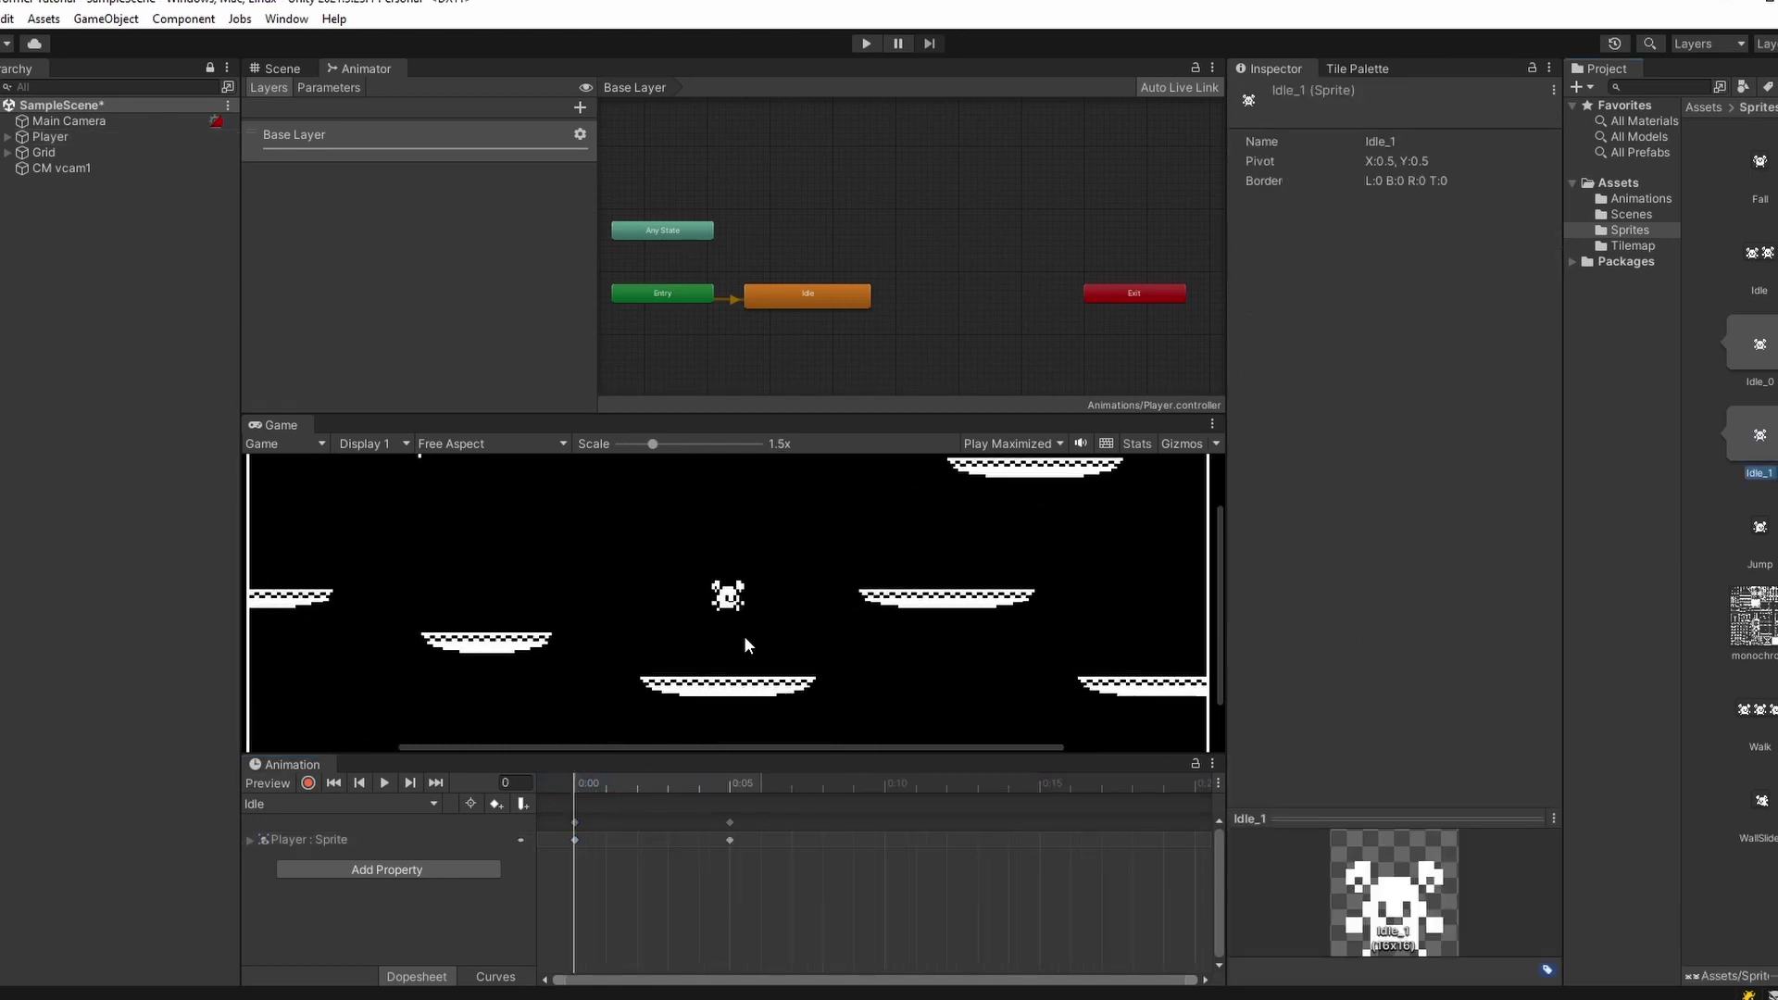
scroll(743, 635, up, 1)
click(382, 780)
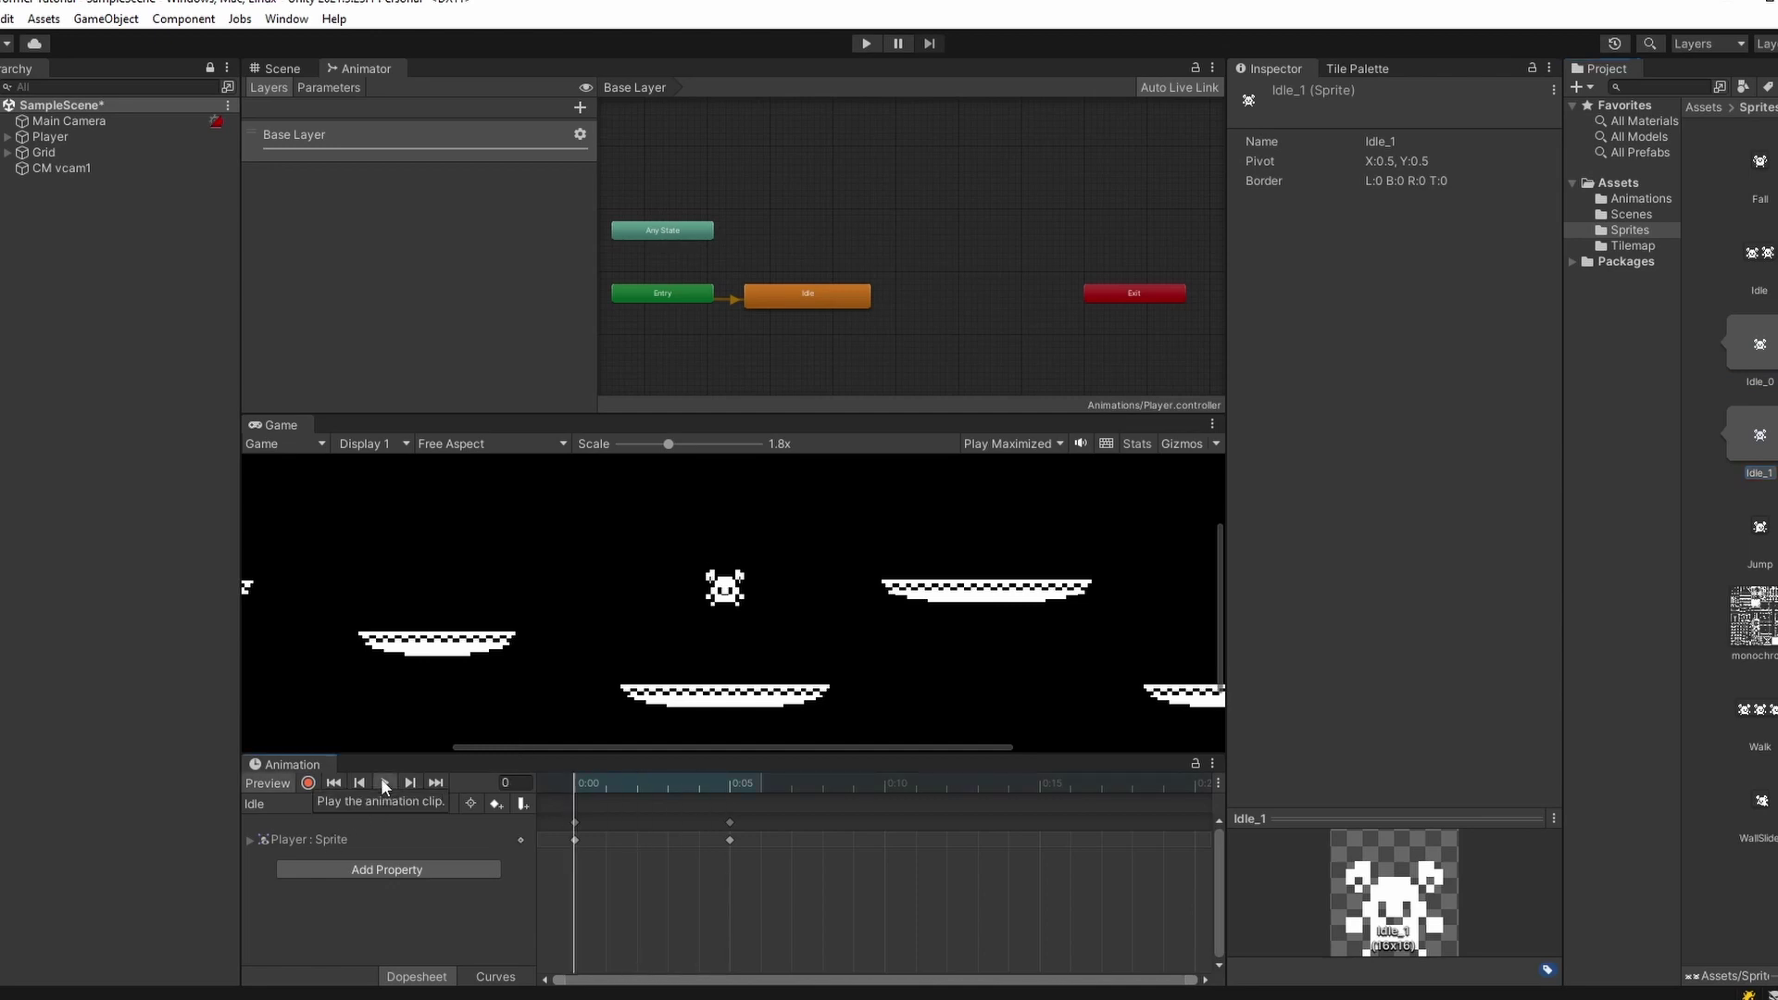
- Move the Idle clip's second keyframe to 0:30 and play the clip to check its timing
click(633, 827)
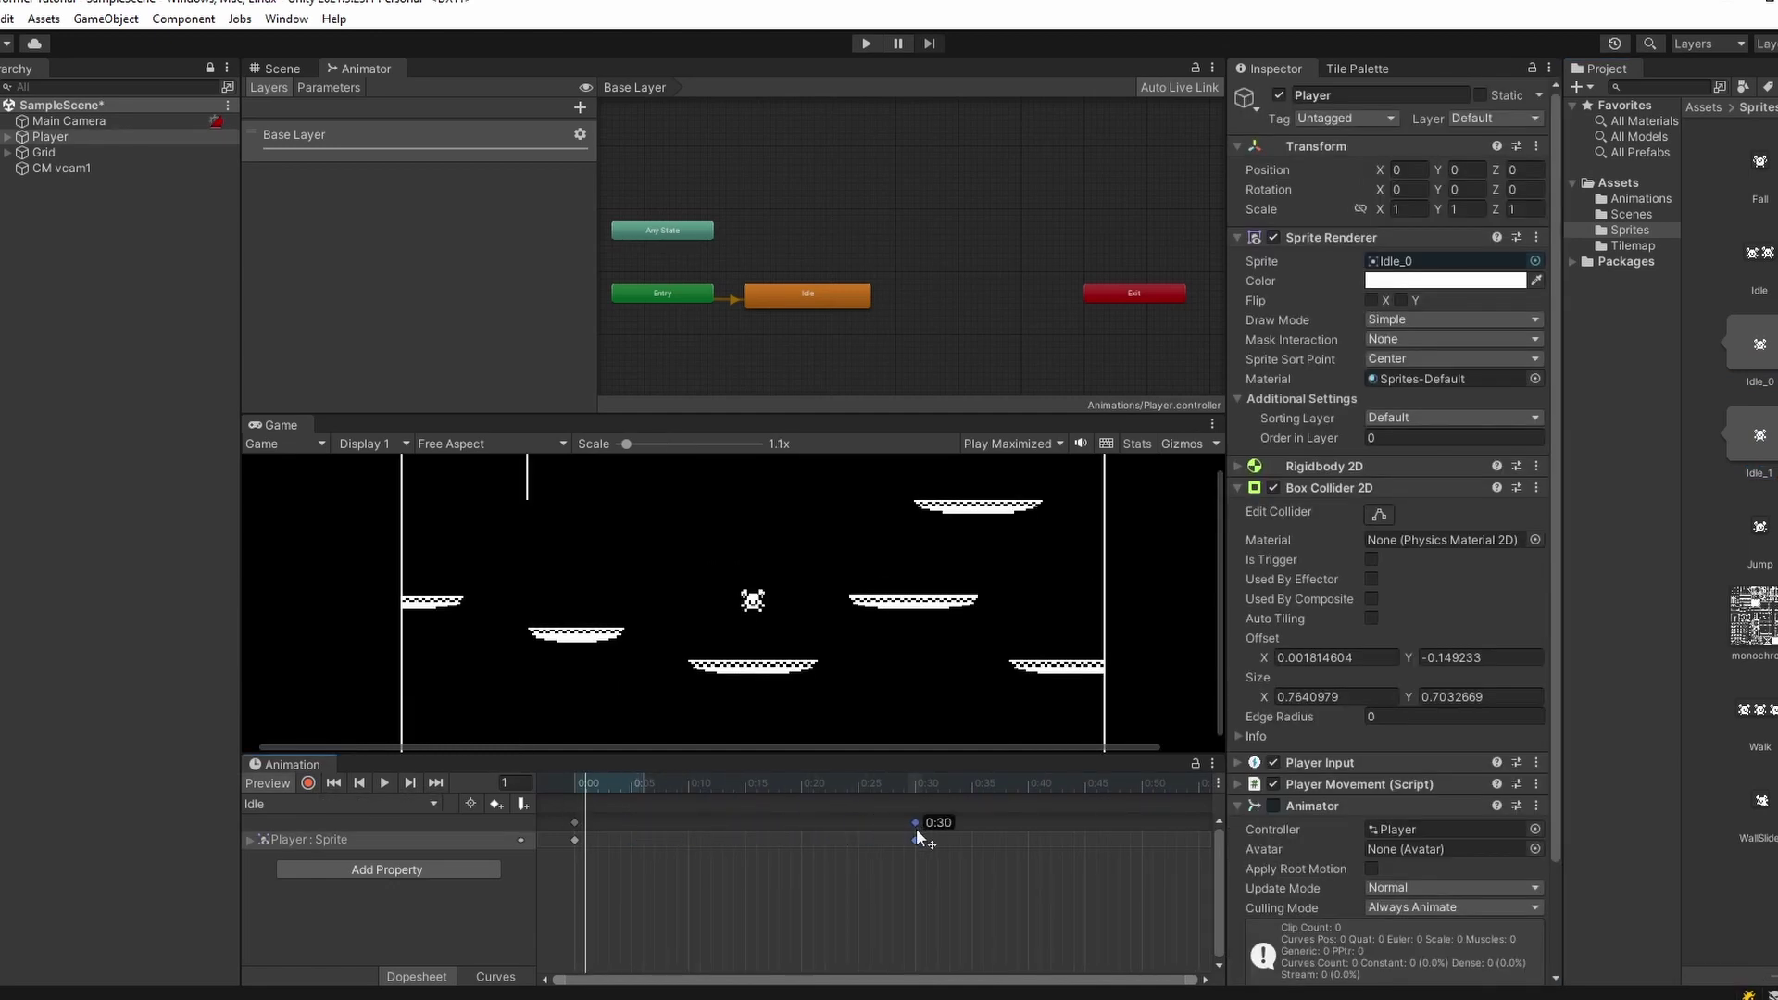
drag(917, 831, 918, 830)
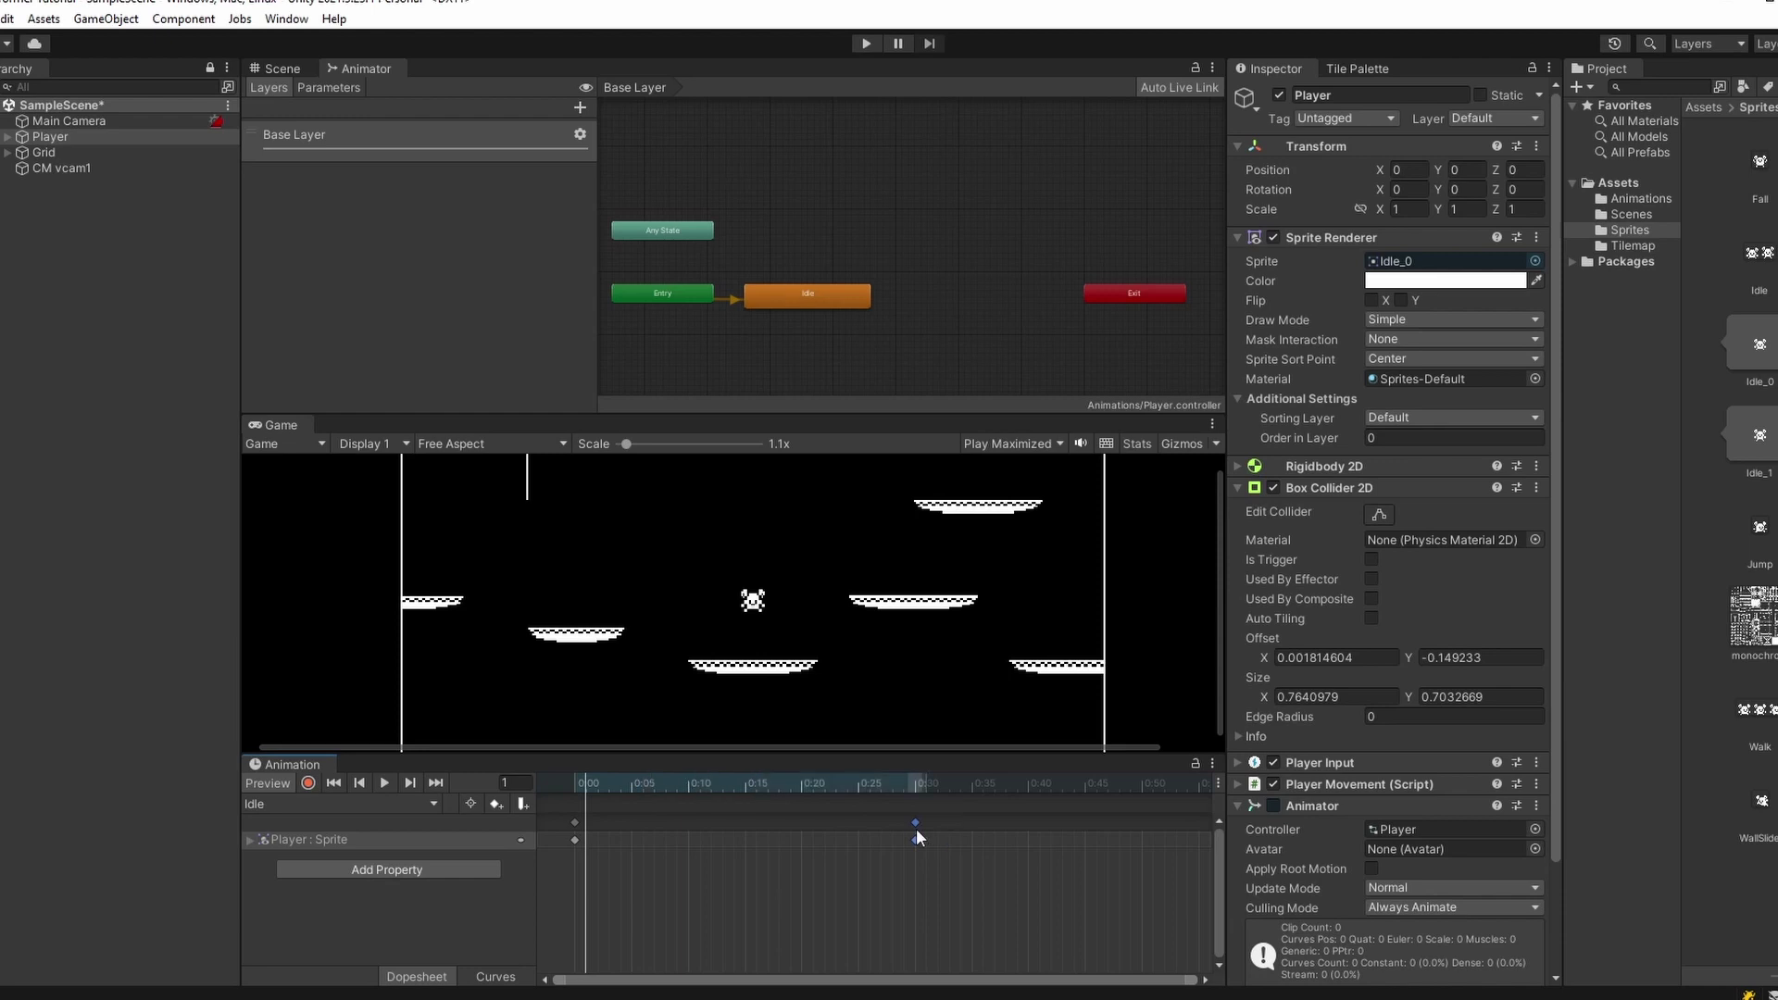
click(384, 783)
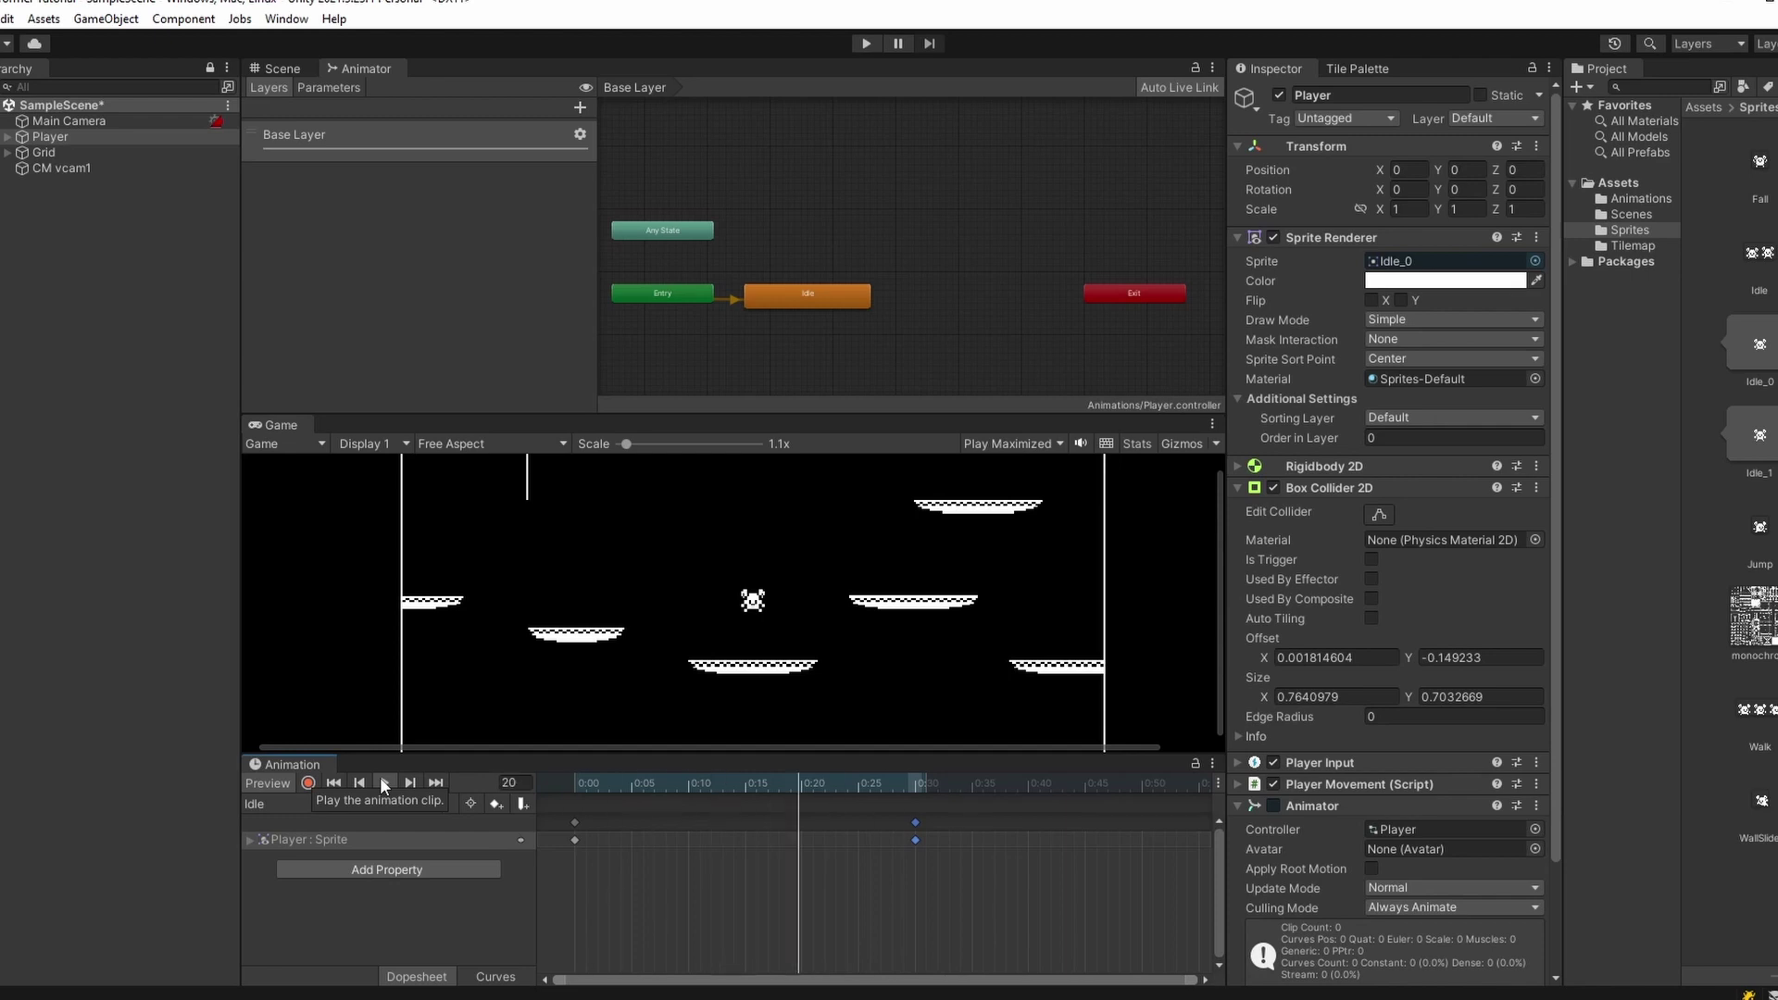
click(383, 783)
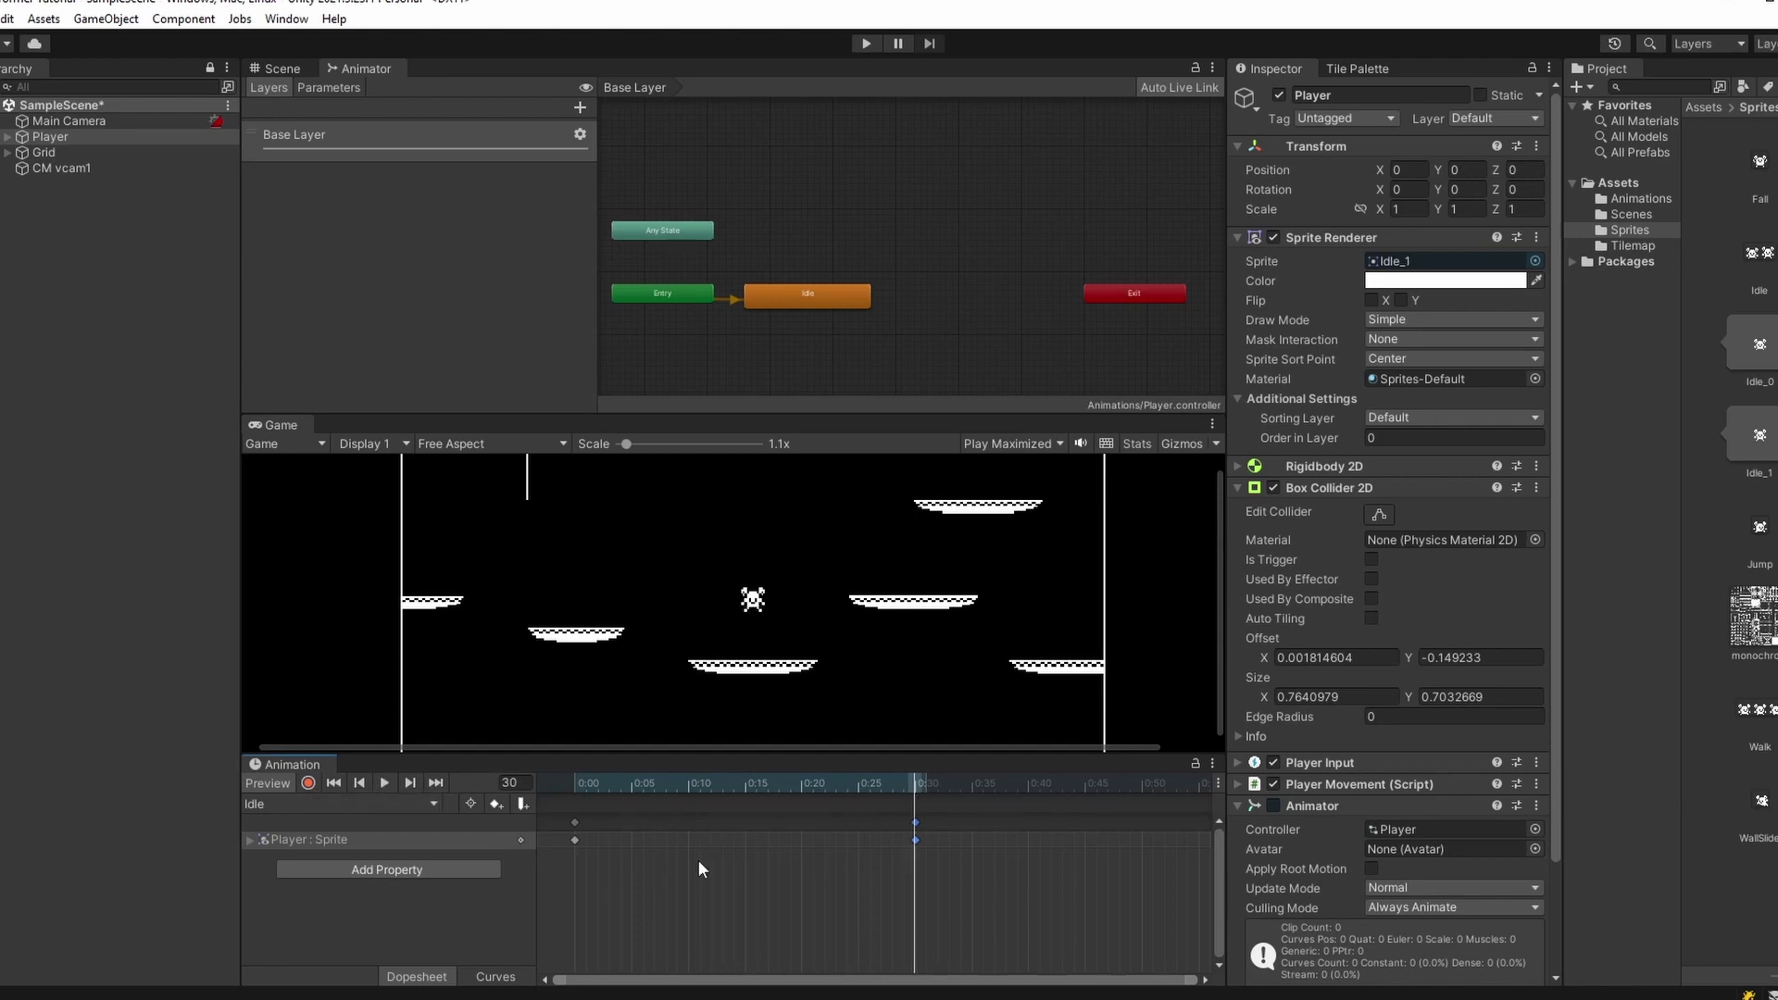
- Add another Idle_1 keyframe at 1:00 to the Idle clip, then save the scene after previewing it
scroll(1124, 902, down, 1)
middle_drag(1124, 902, 1068, 899)
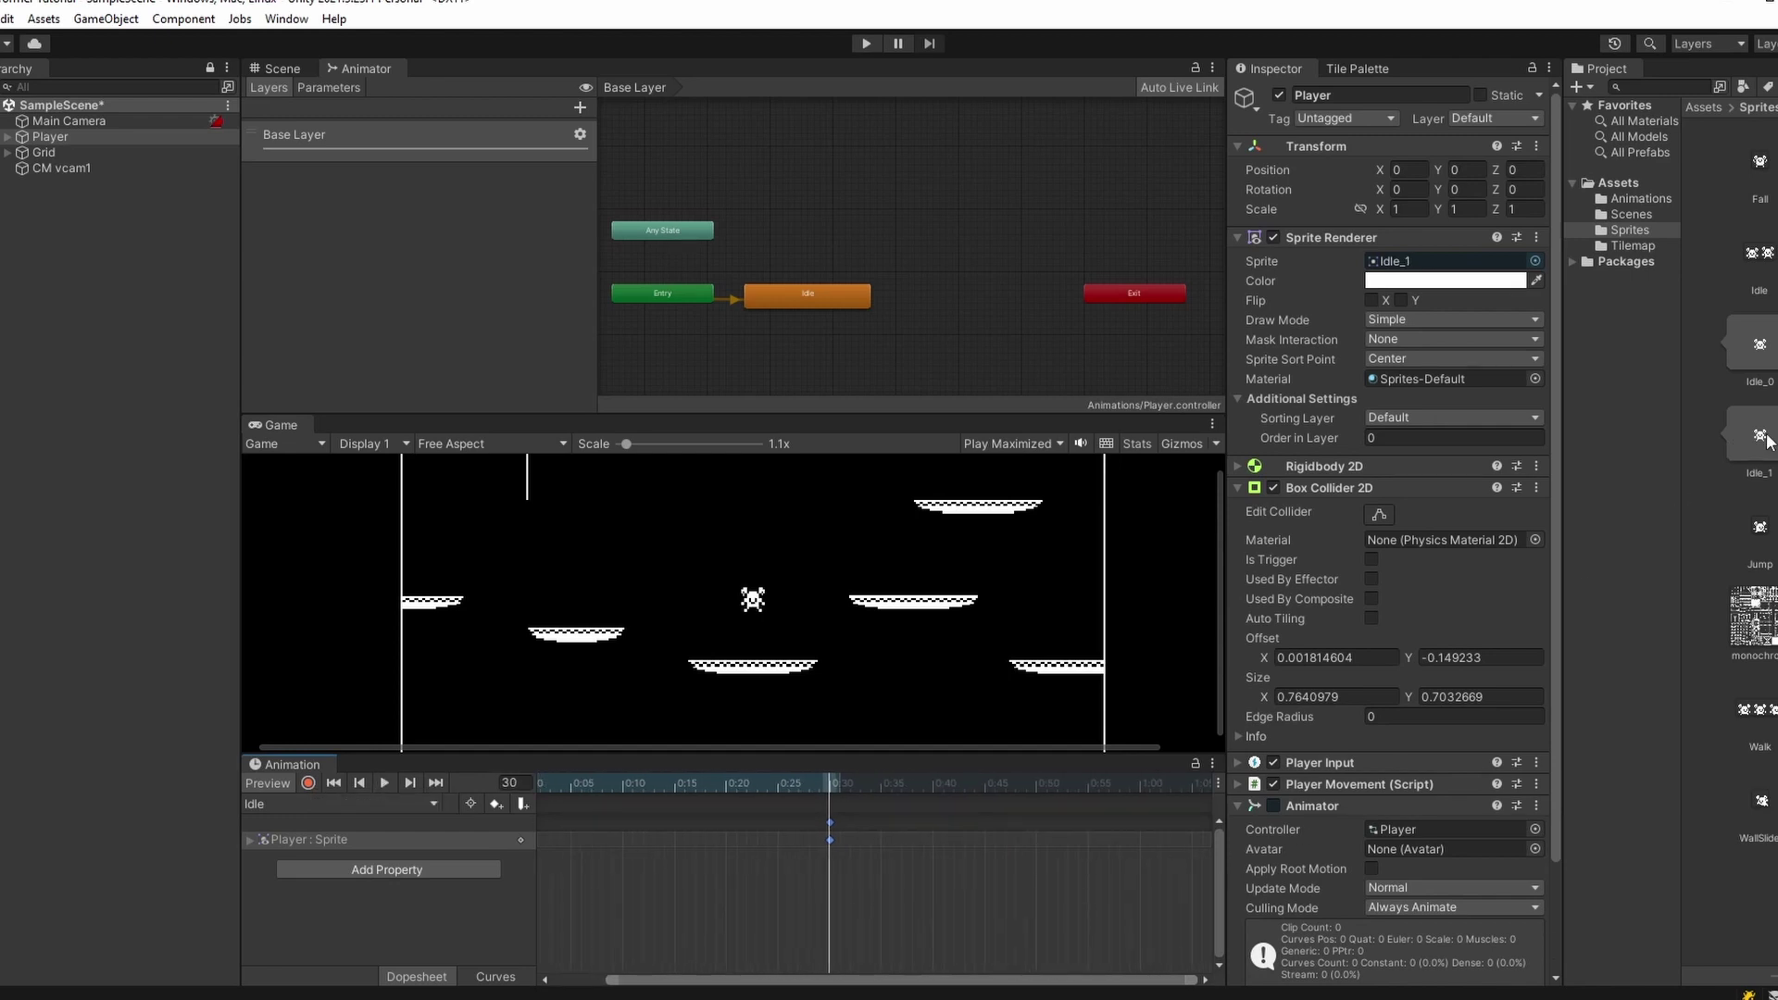
drag(1760, 437, 1149, 840)
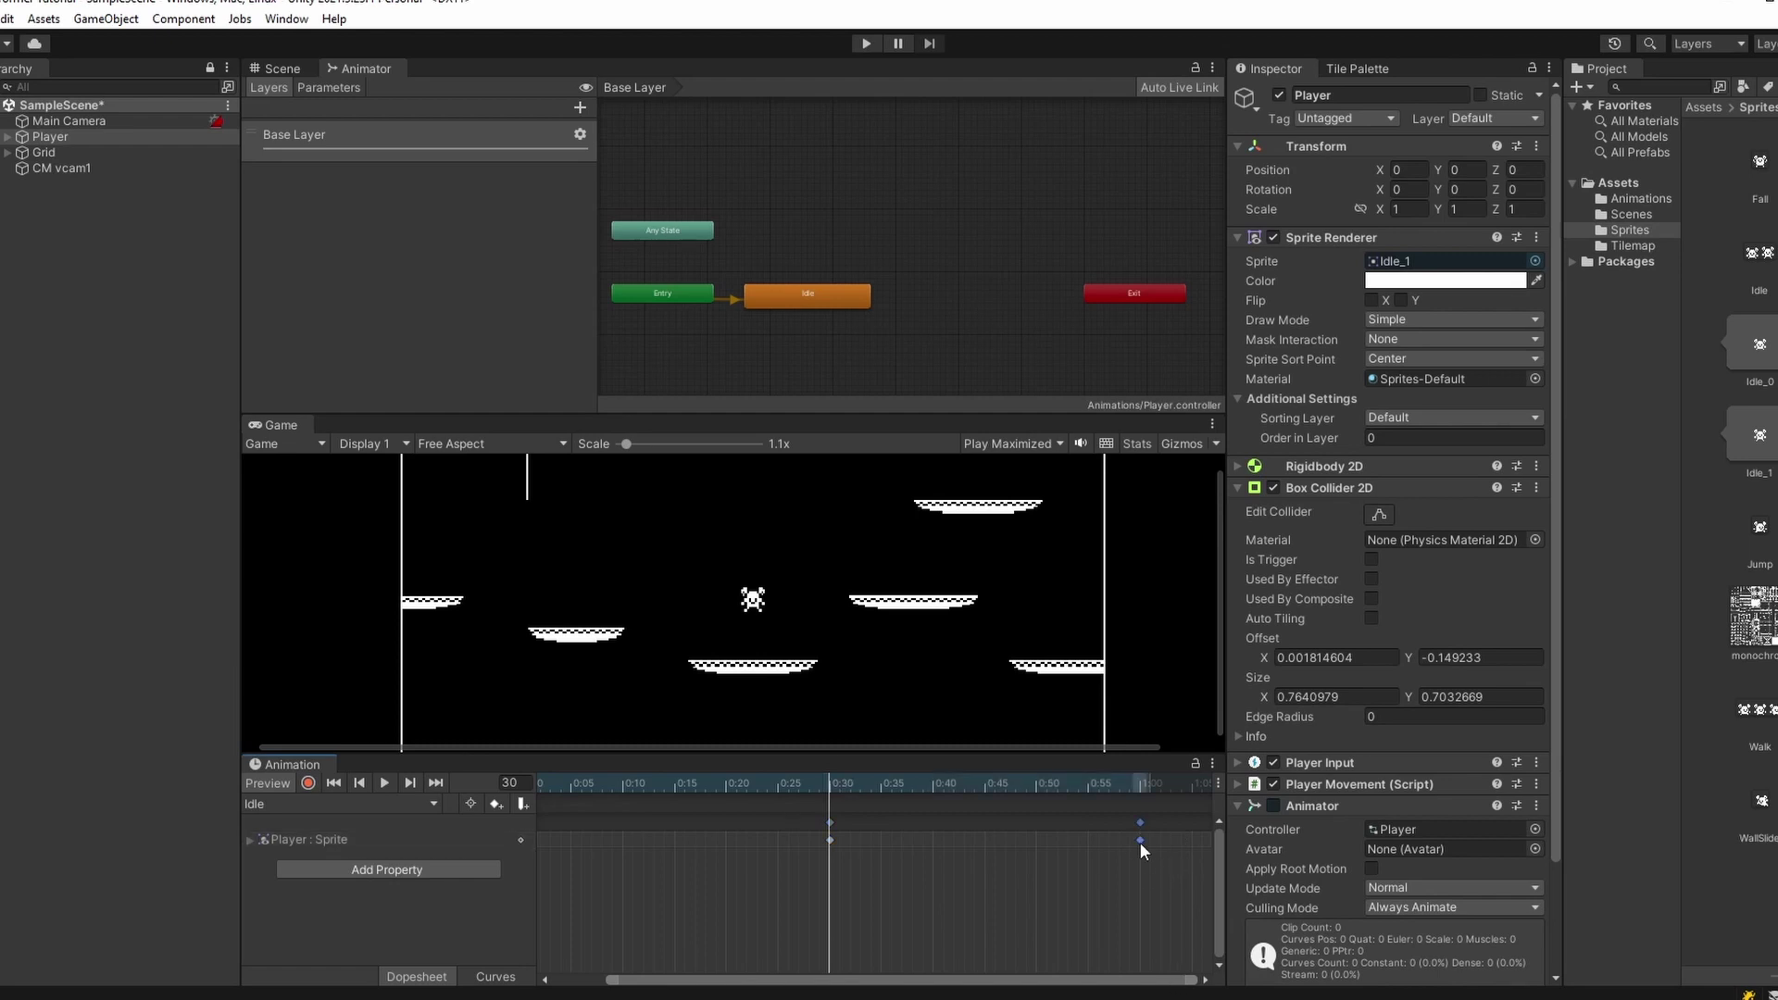
click(384, 783)
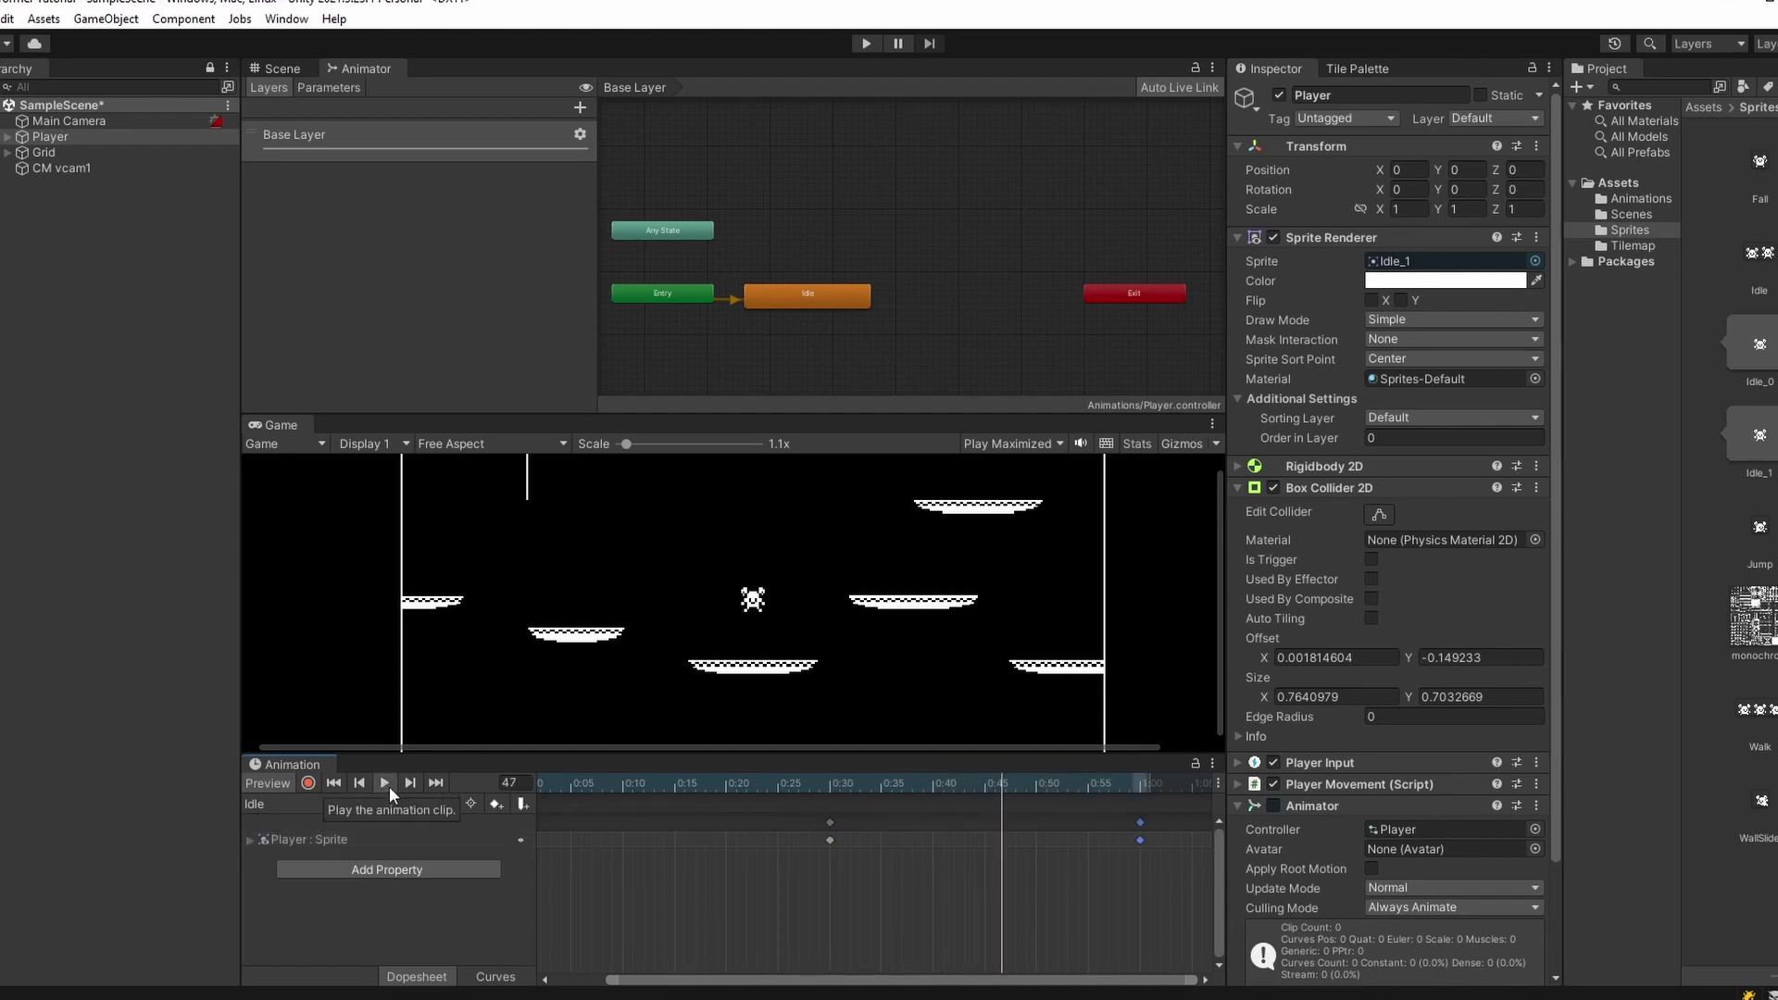
click(390, 788)
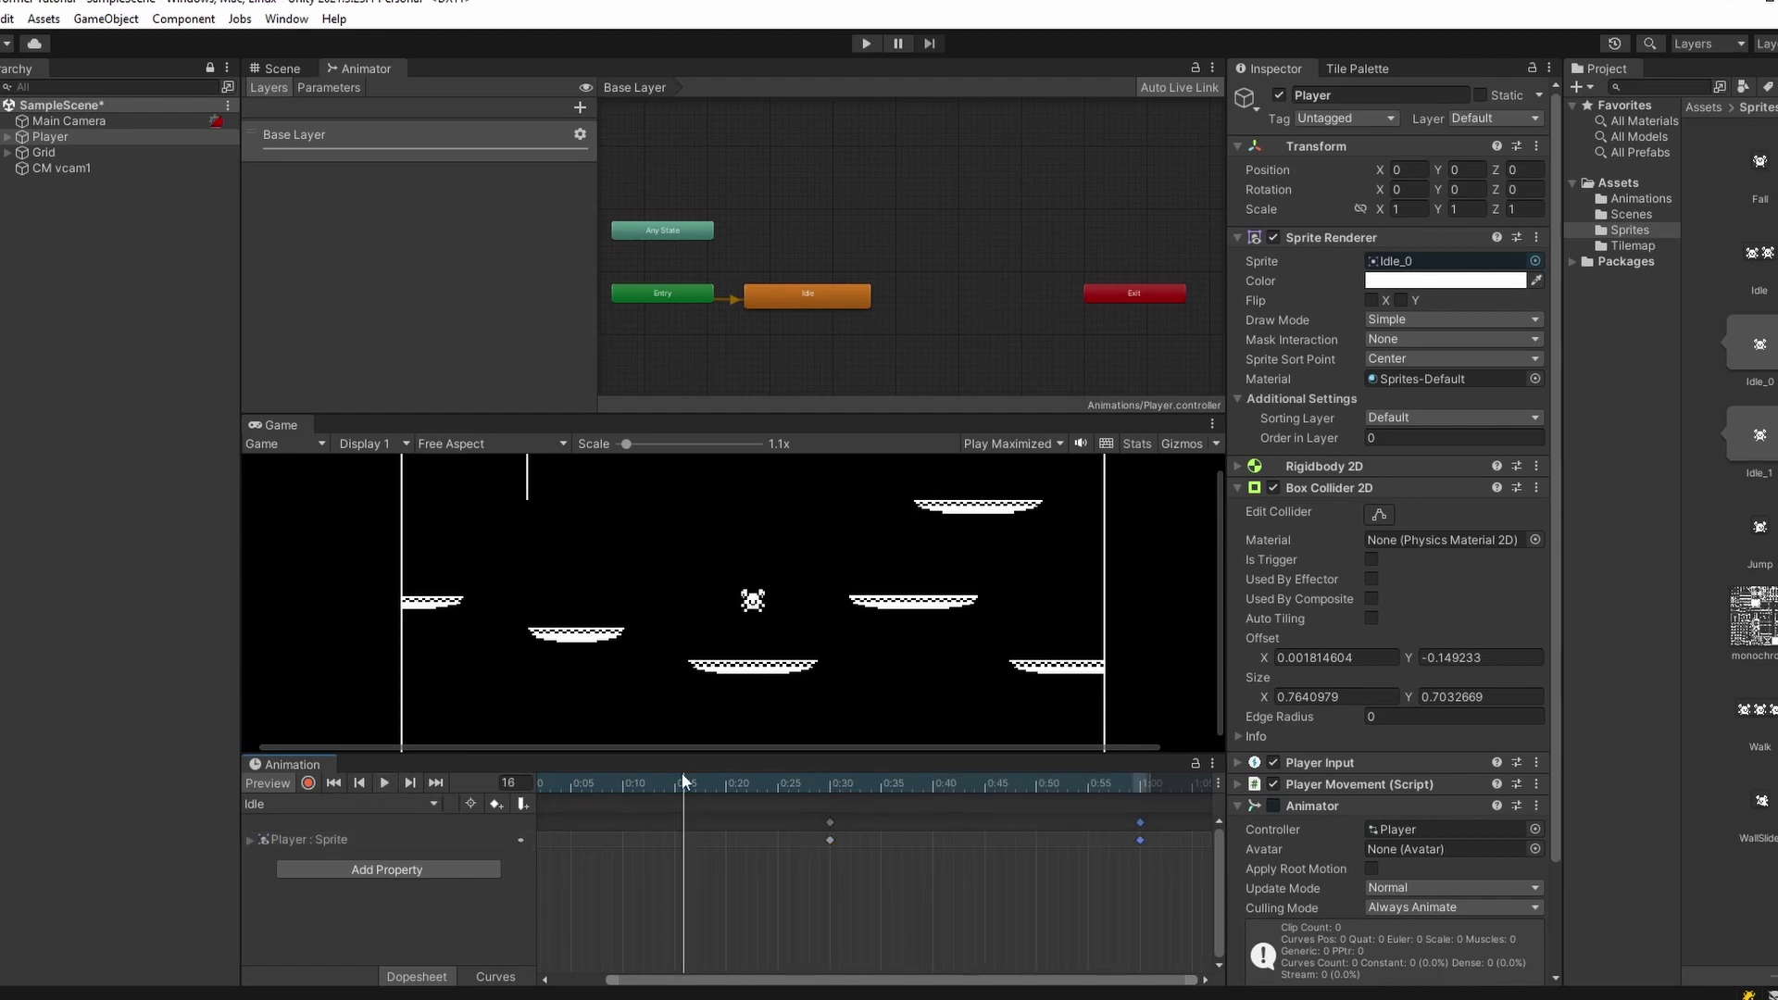
key(ctrl+s)
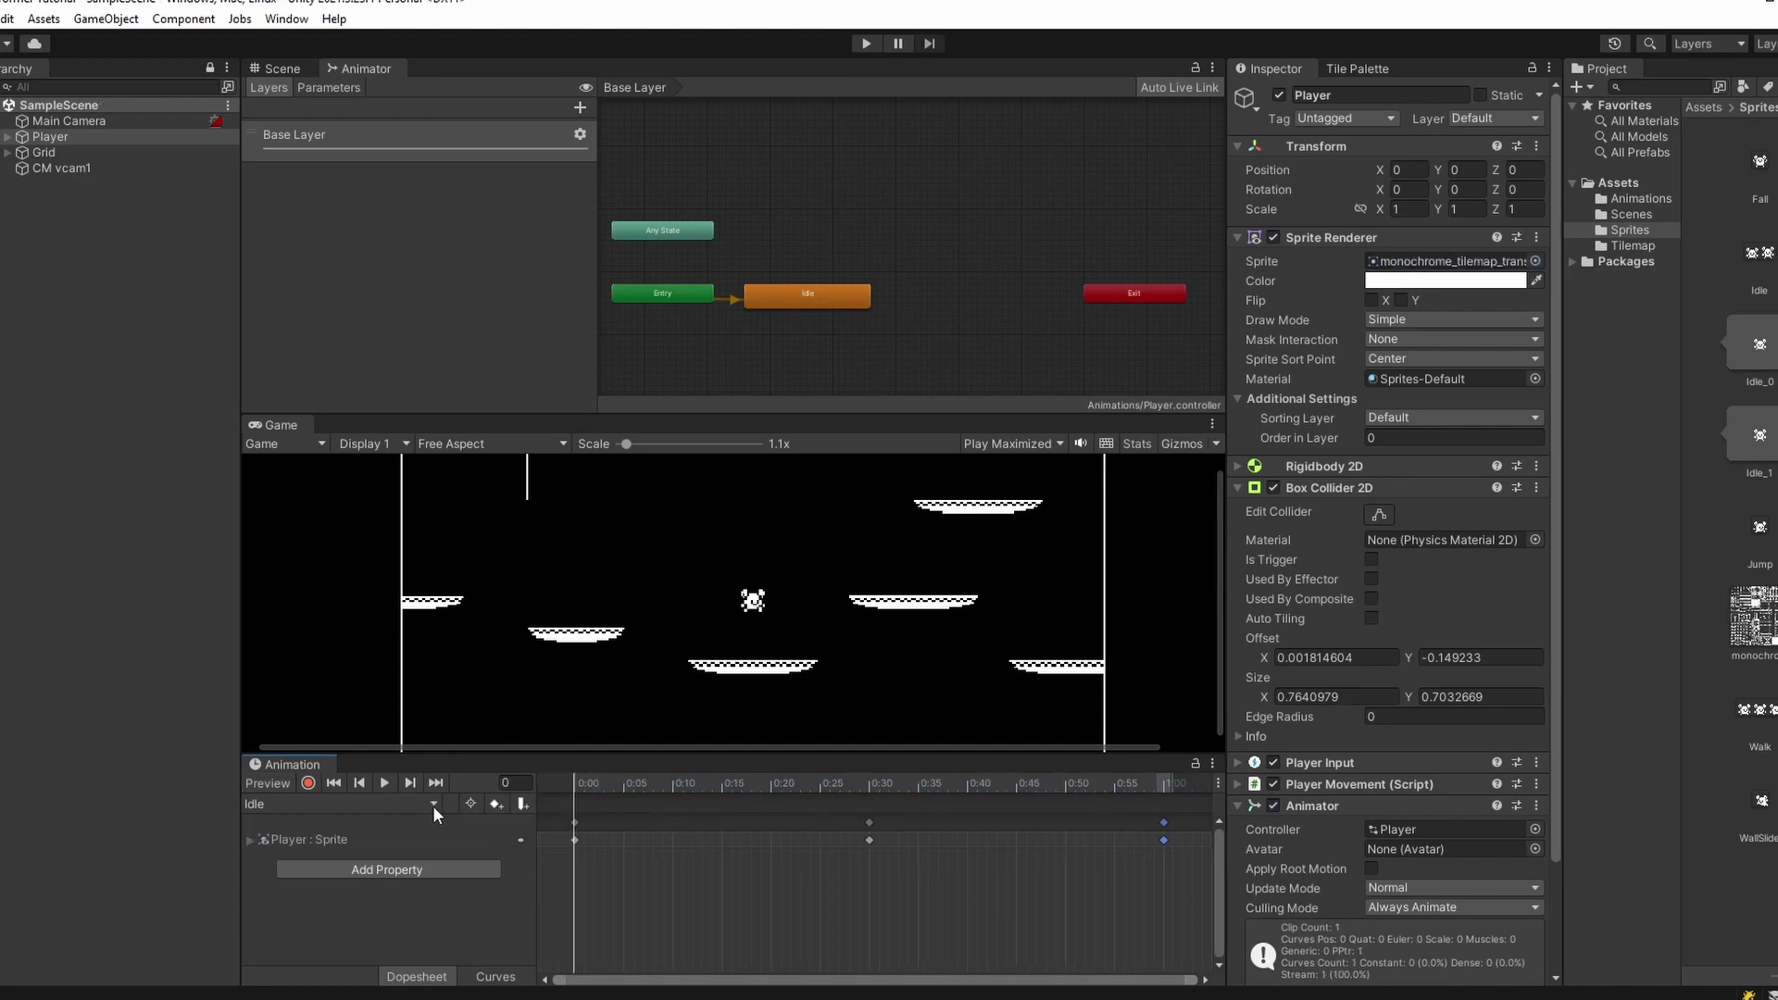
- Create a new animation clip named Walk and save it in the Assets/Animations folder
click(429, 806)
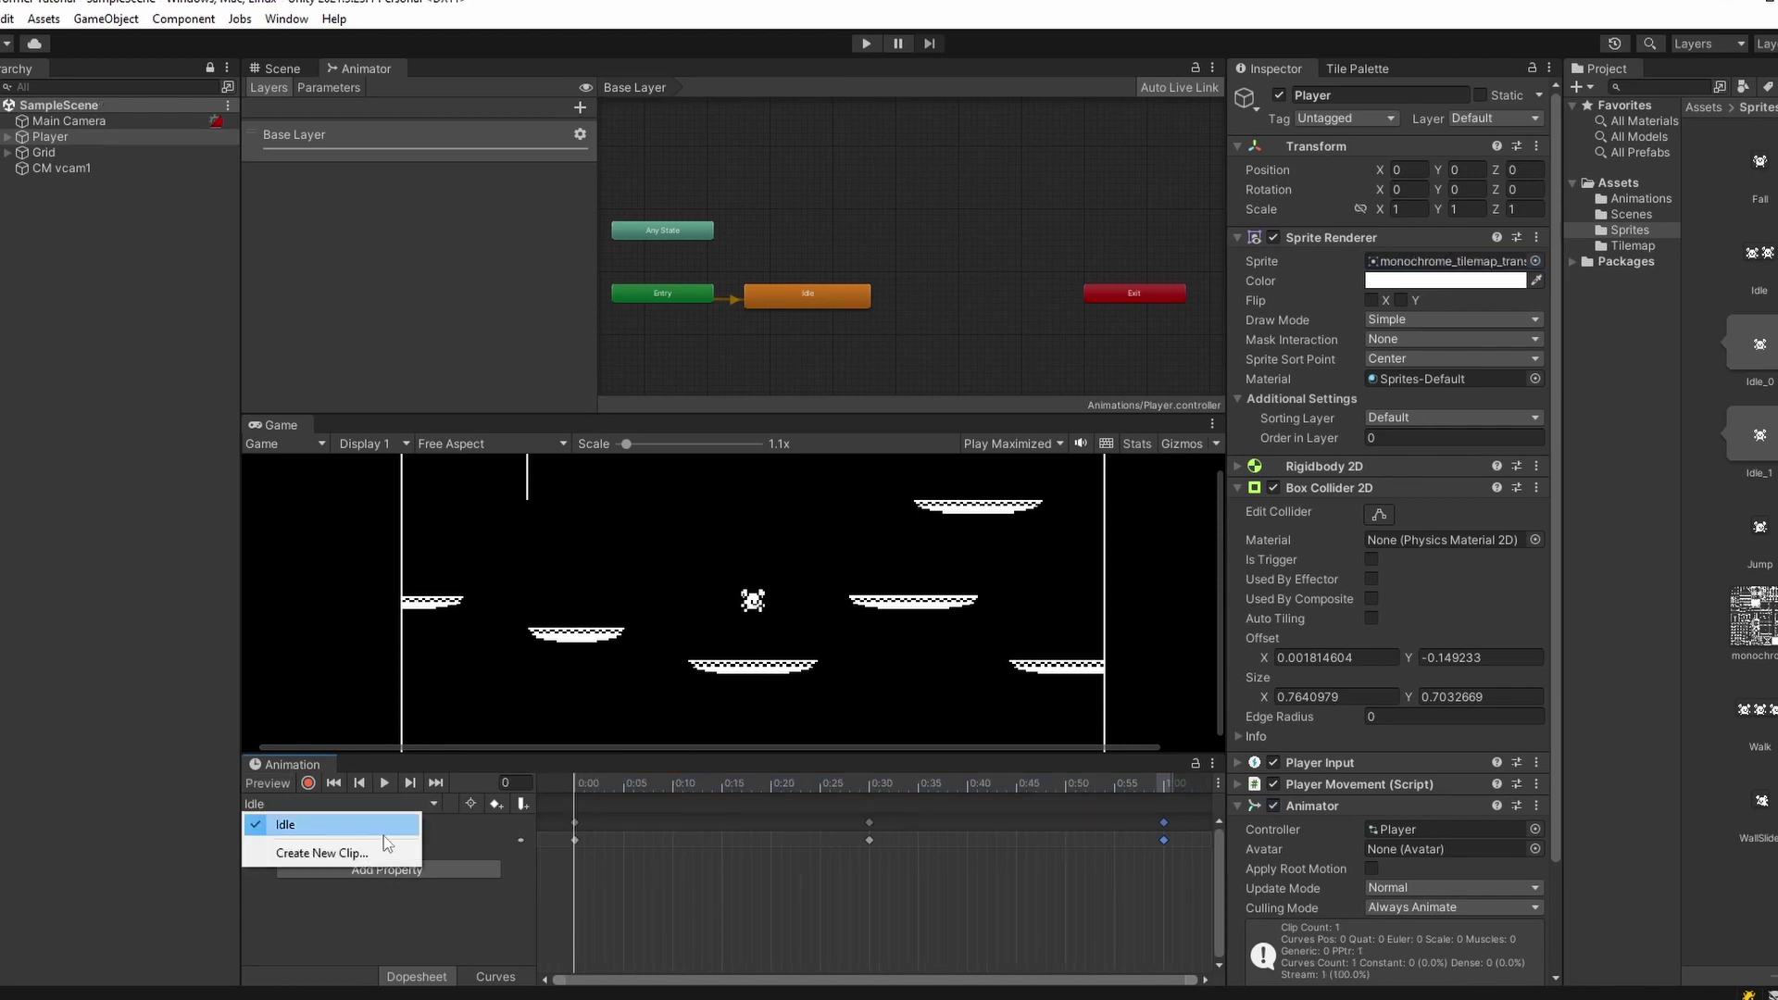
click(363, 854)
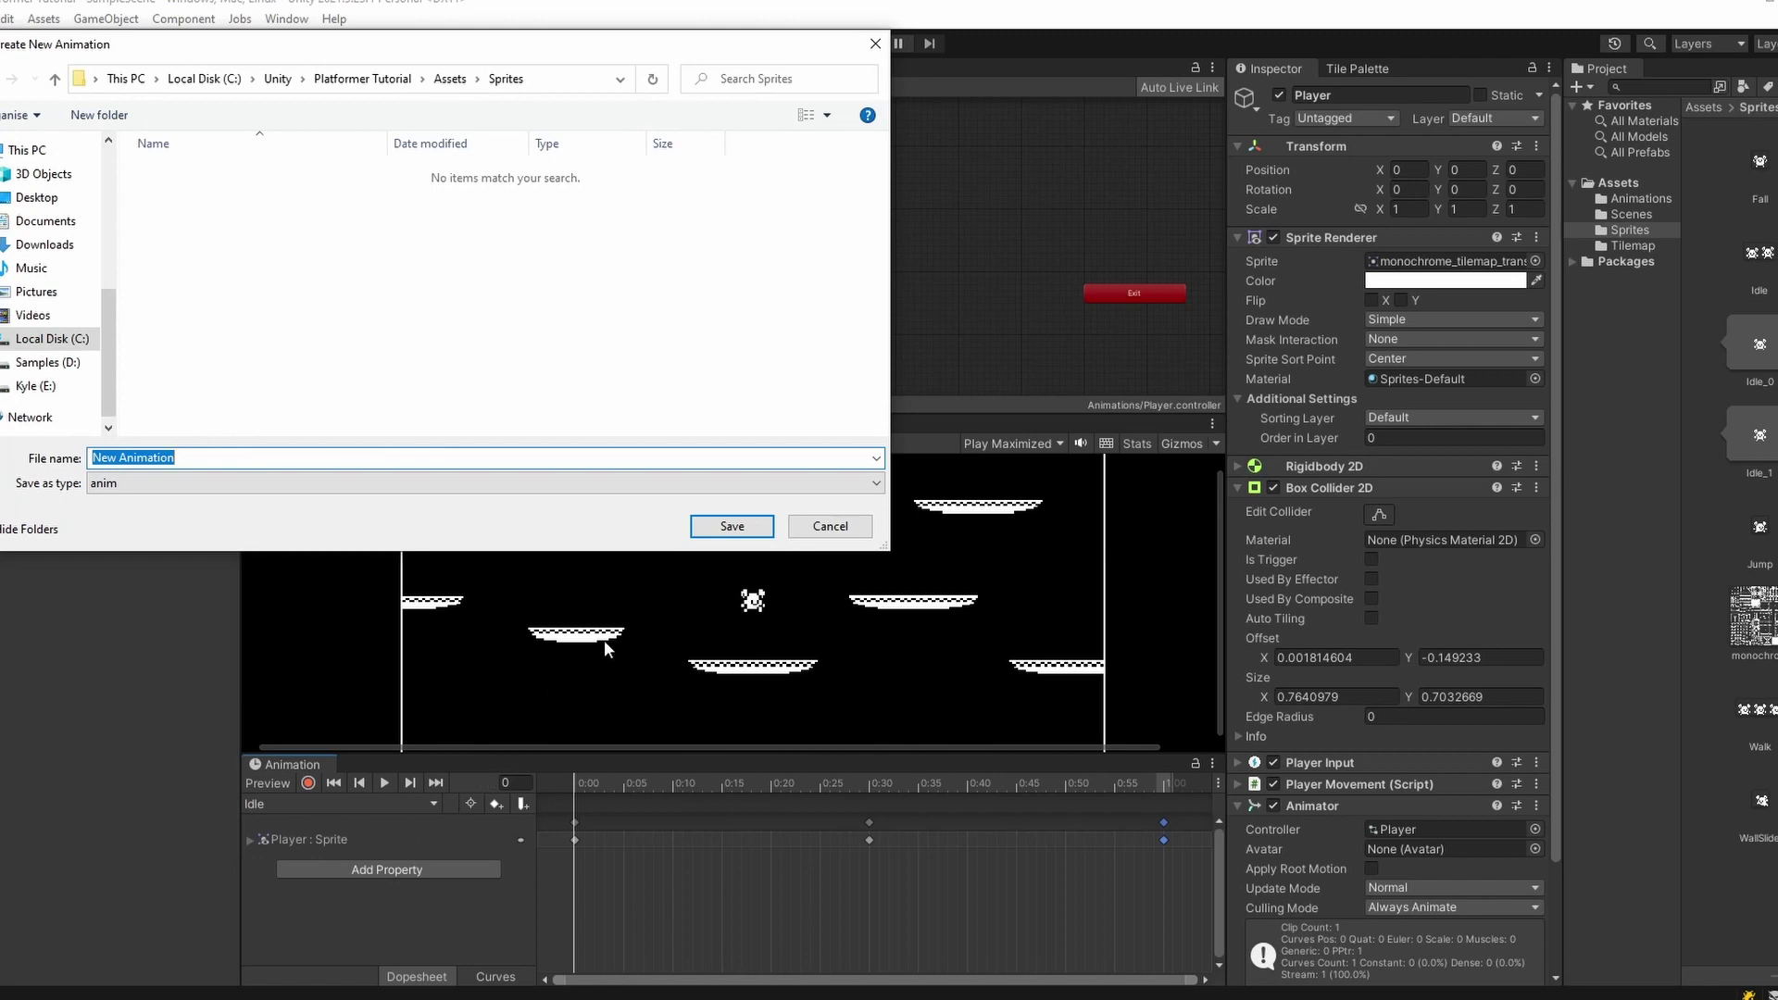
text(Walk)
click(450, 79)
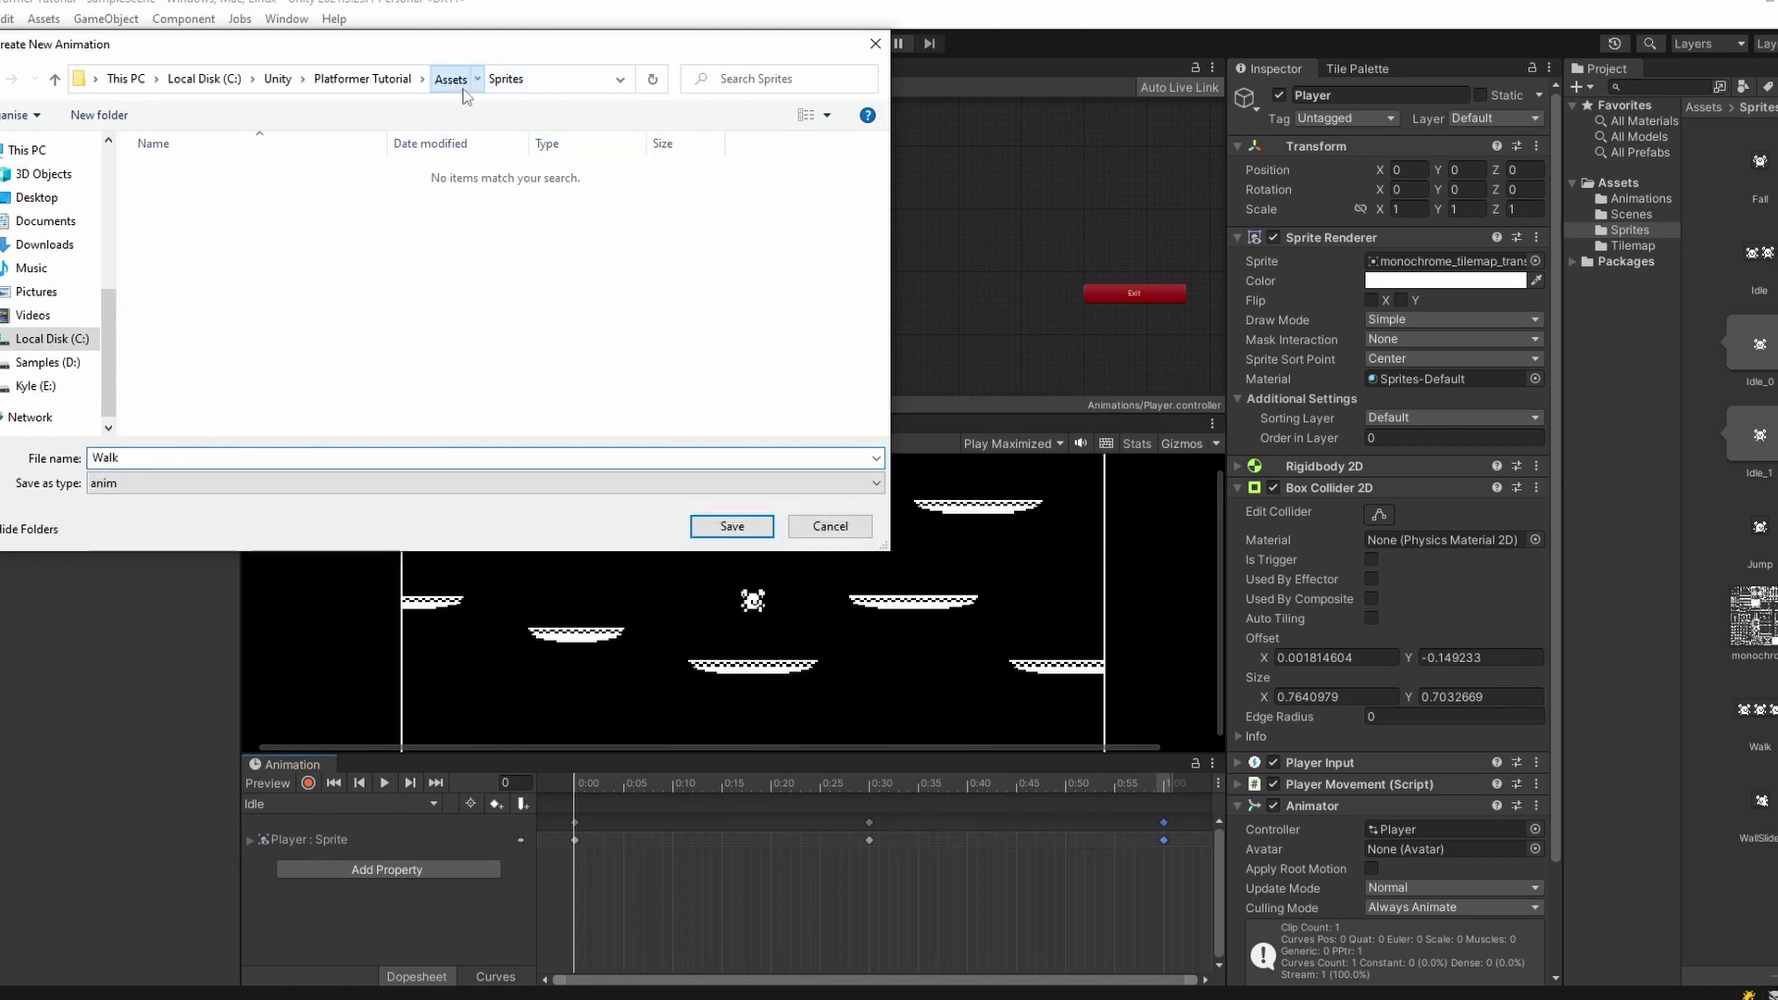
double_click(185, 172)
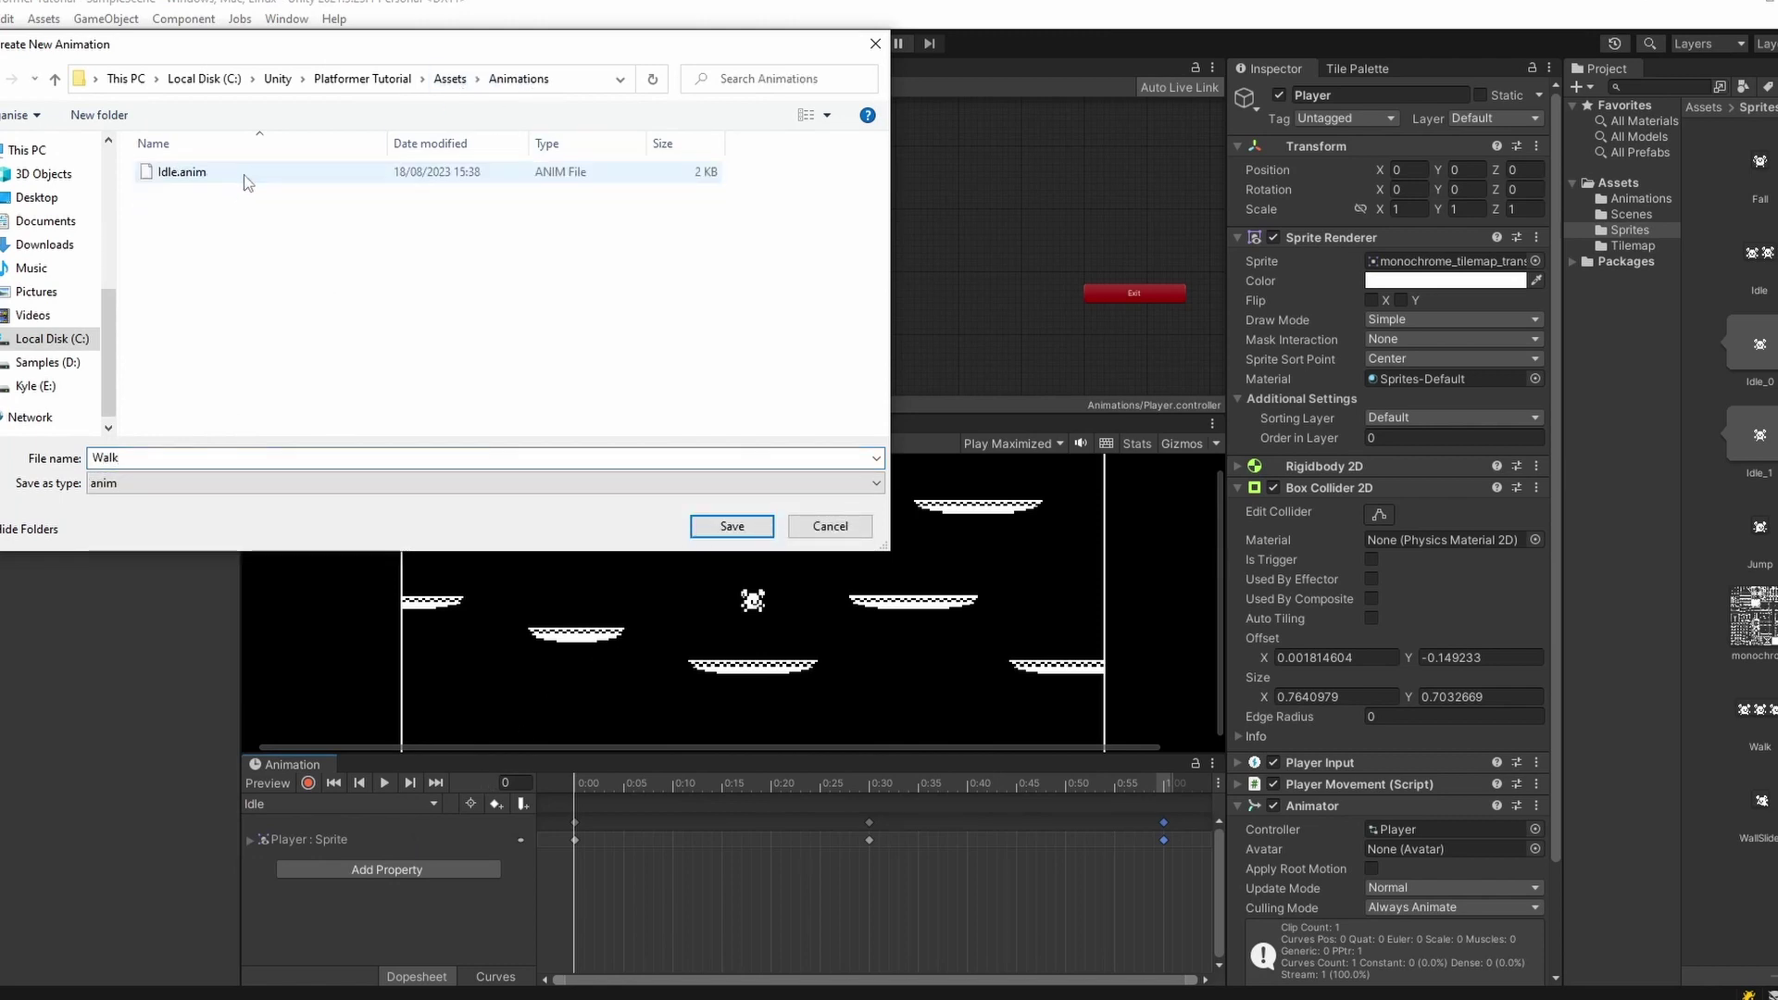
key(Return)
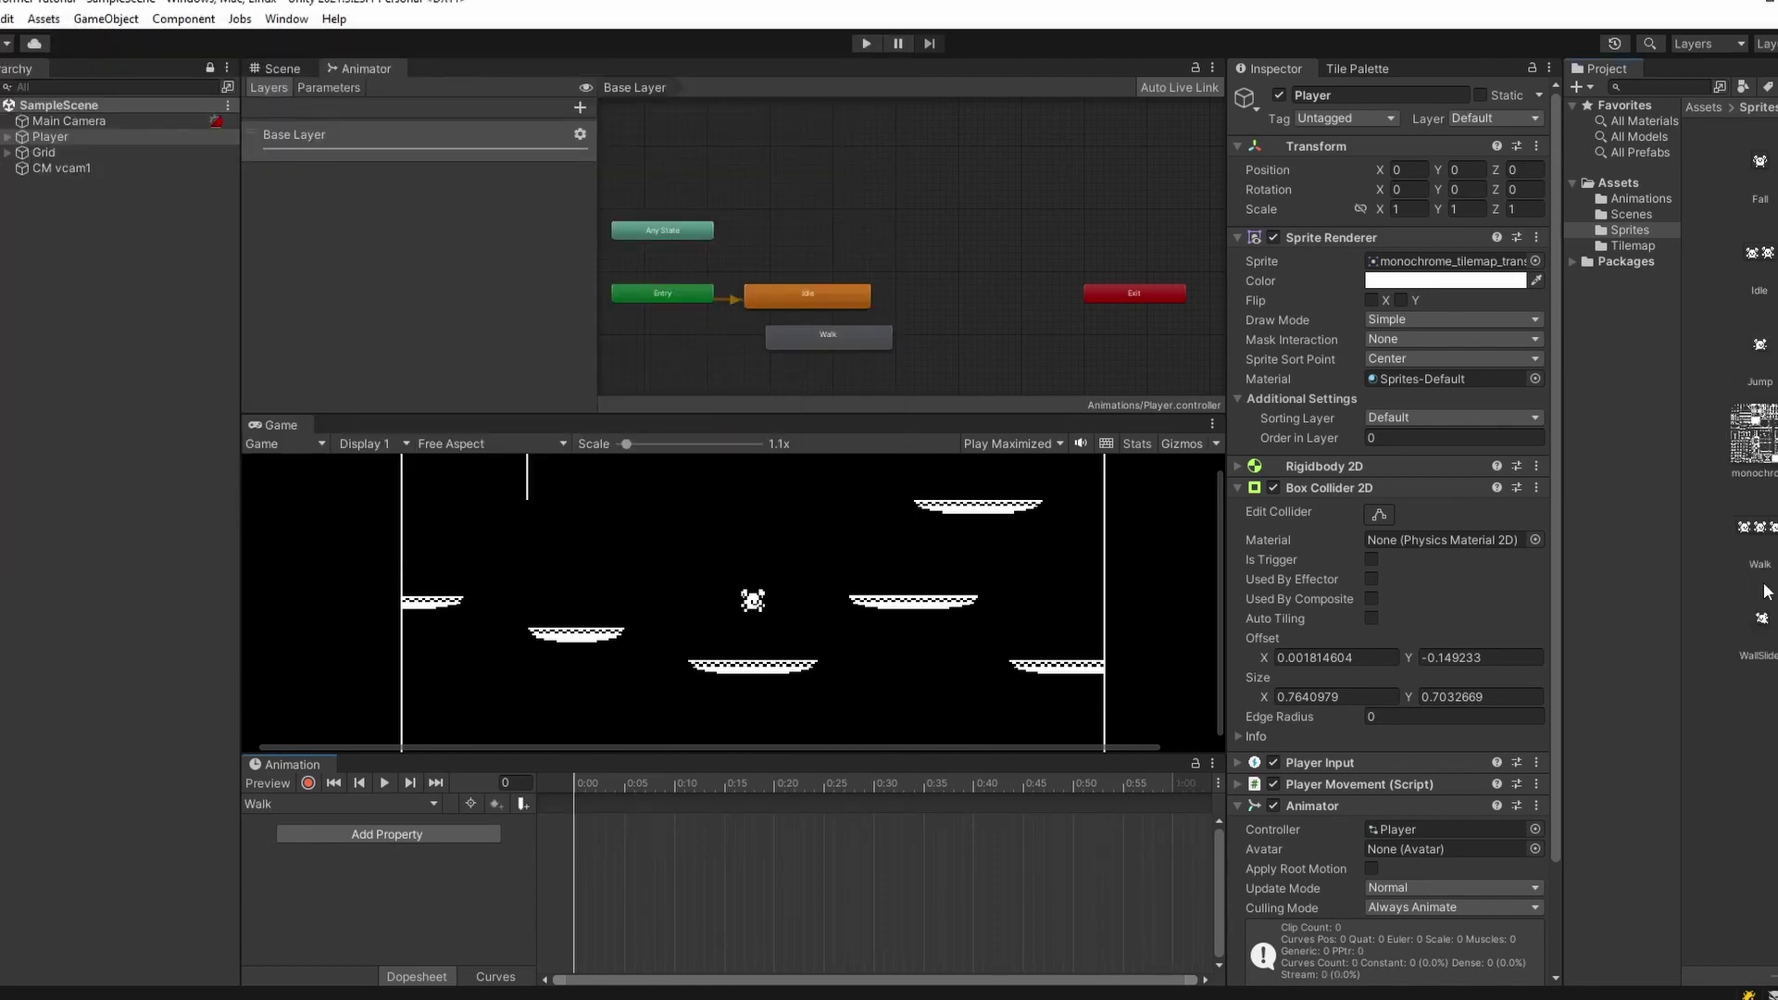
- Key Walk_0, Walk_1 and Walk_2 at 0:00, 0:05 and 0:10, add a keyframe at 0:15, and preview the Walk clip
click(1777, 526)
drag(1770, 639, 567, 826)
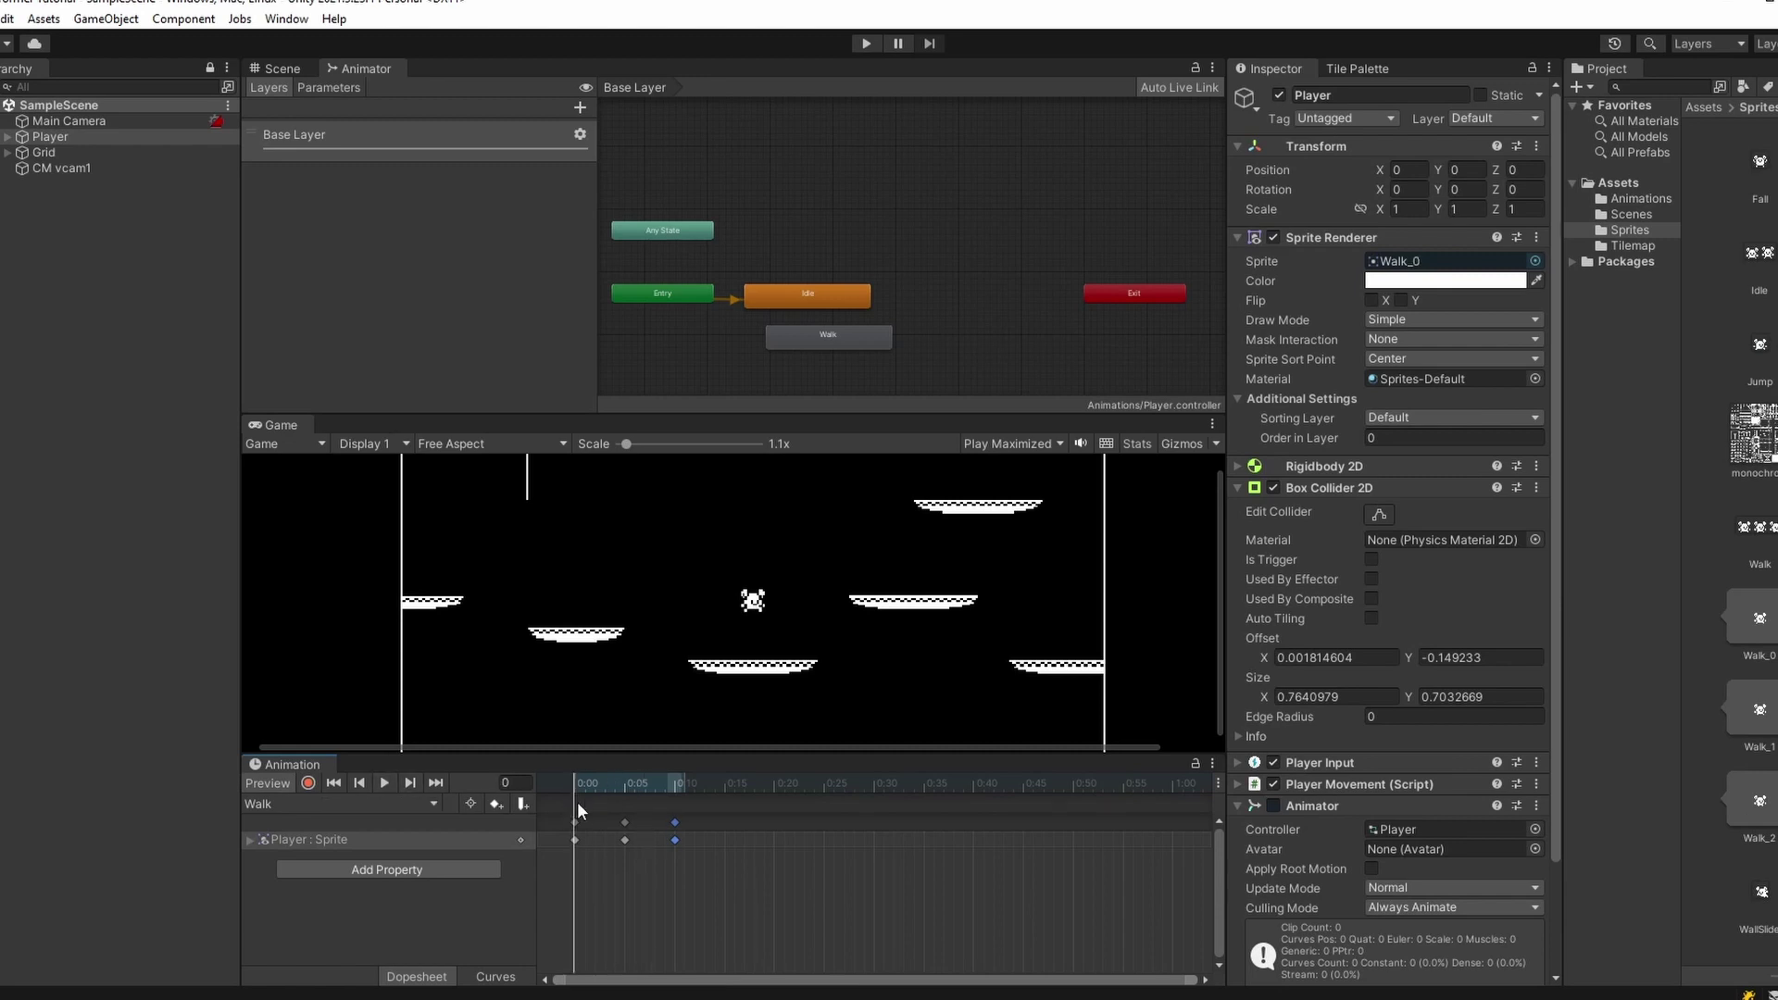
scroll(602, 850, up, 2)
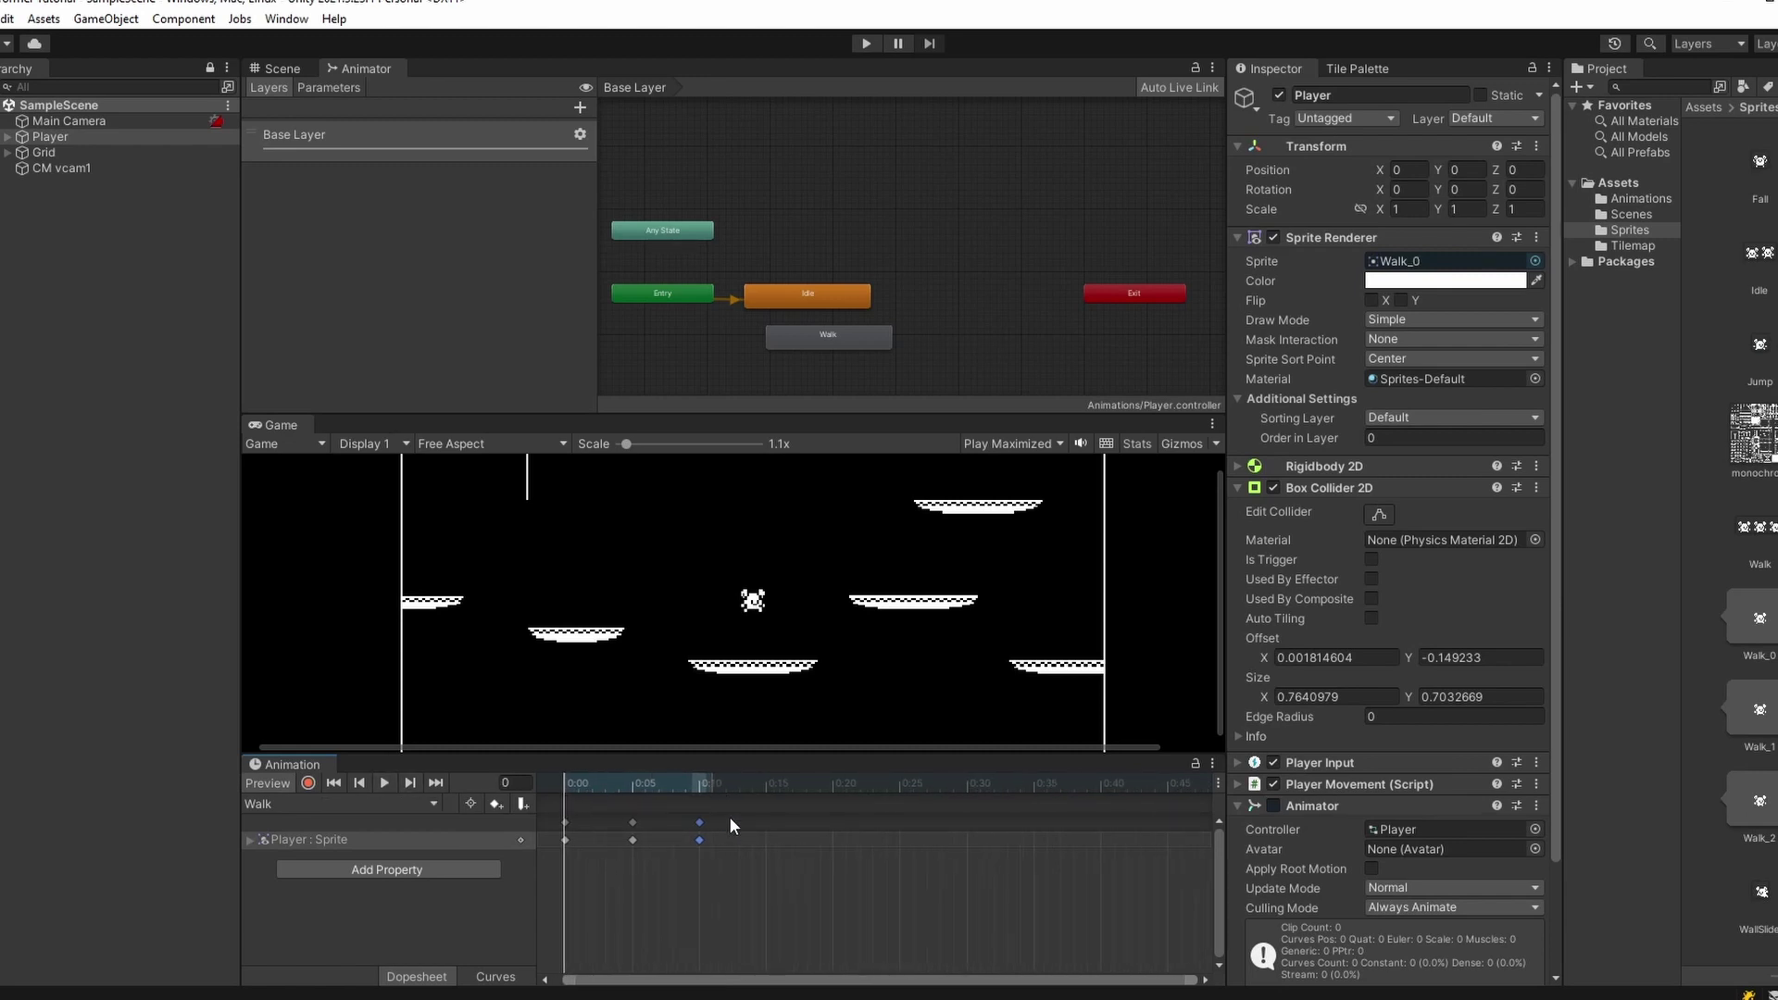
double_click(765, 840)
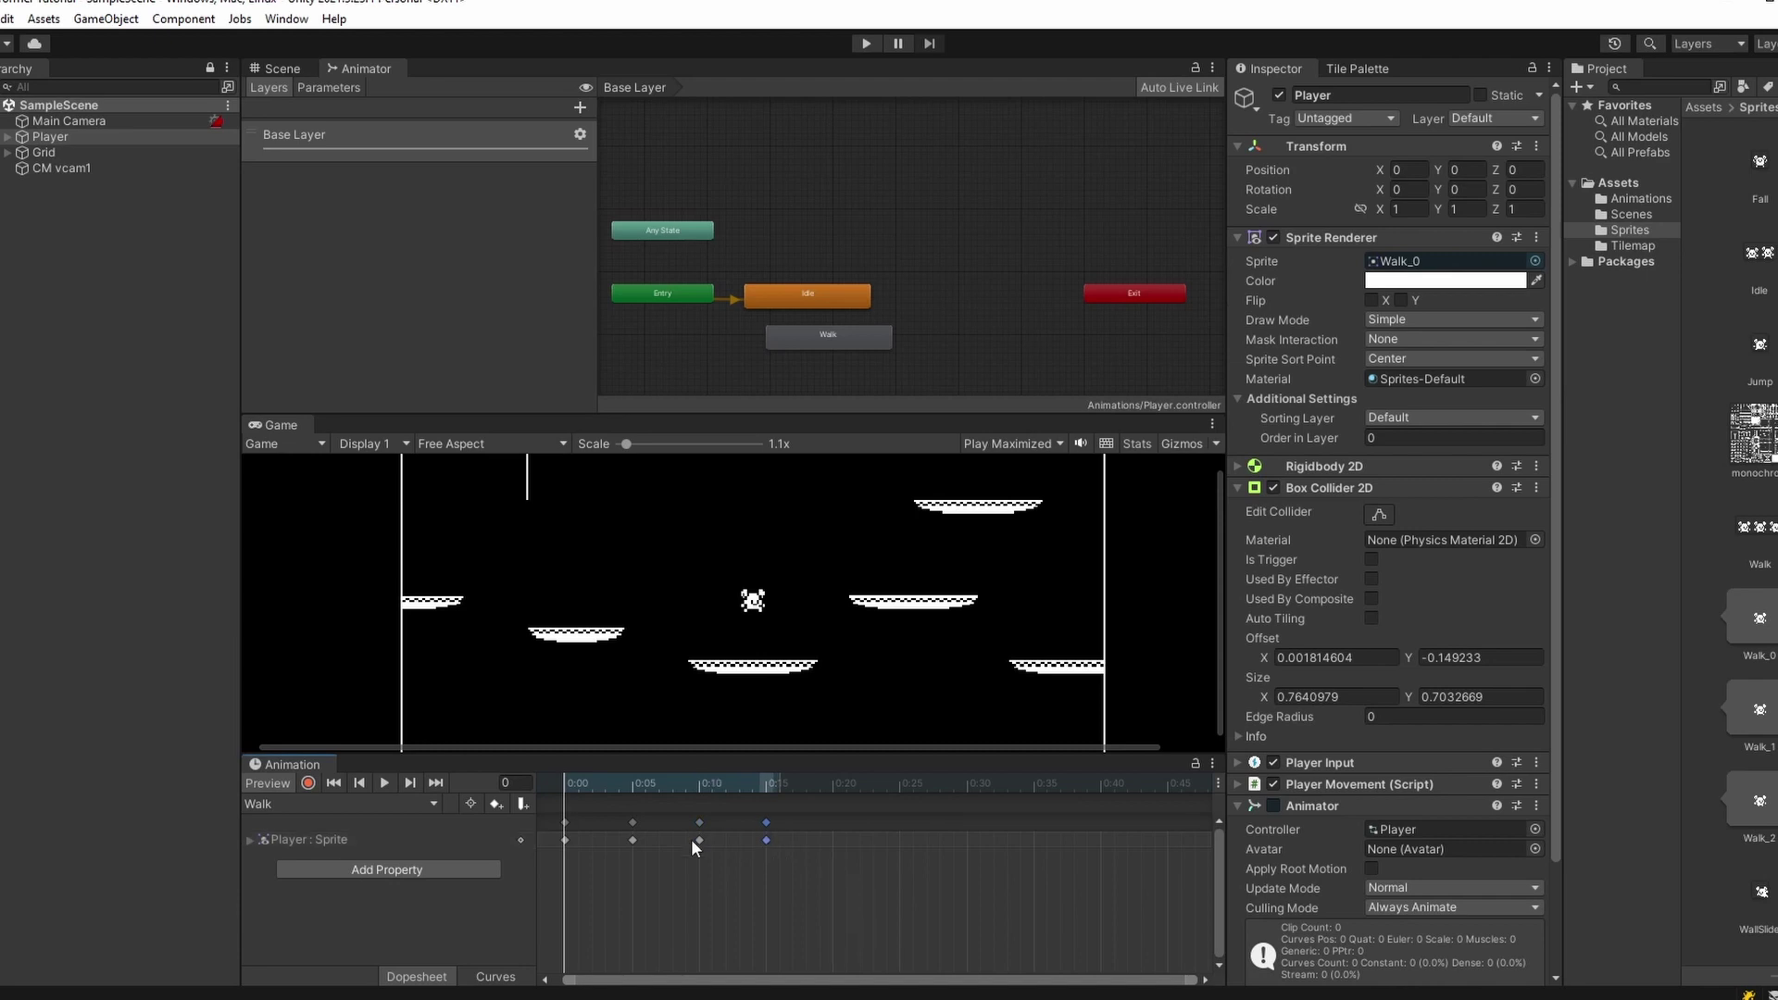
click(383, 783)
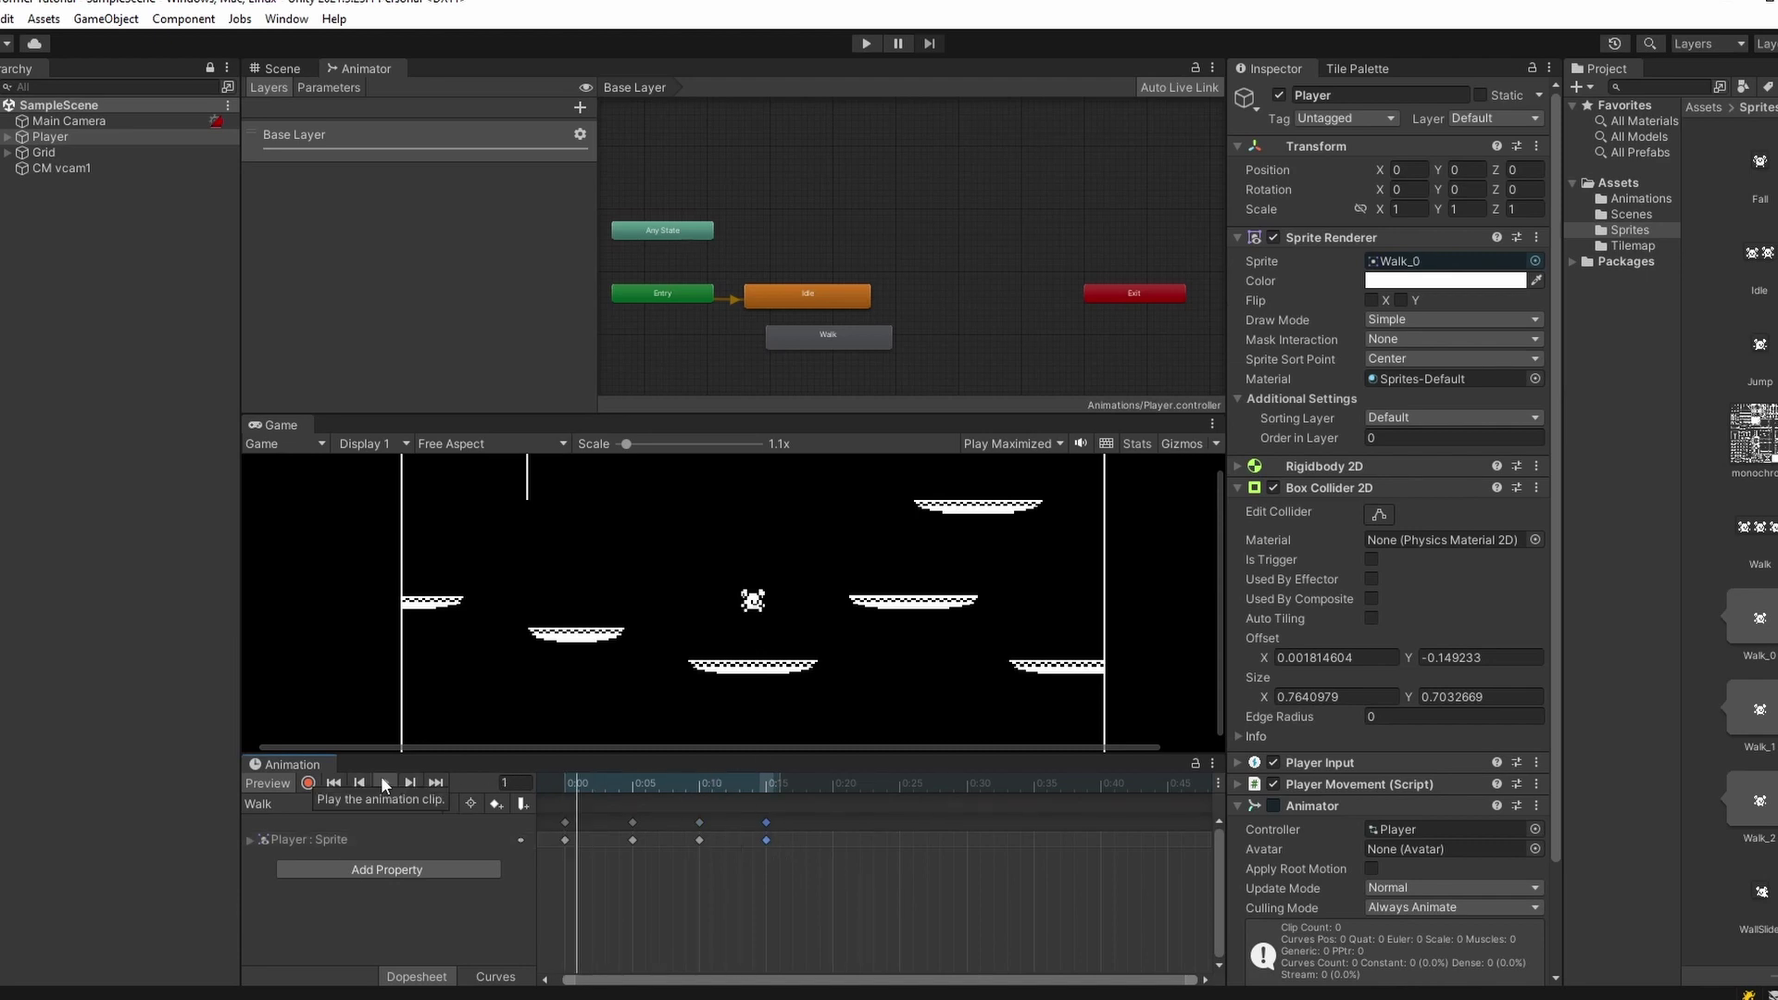
- Create a new clip named Jump in the Animations folder and key the Jump sprite at 0:00
click(363, 805)
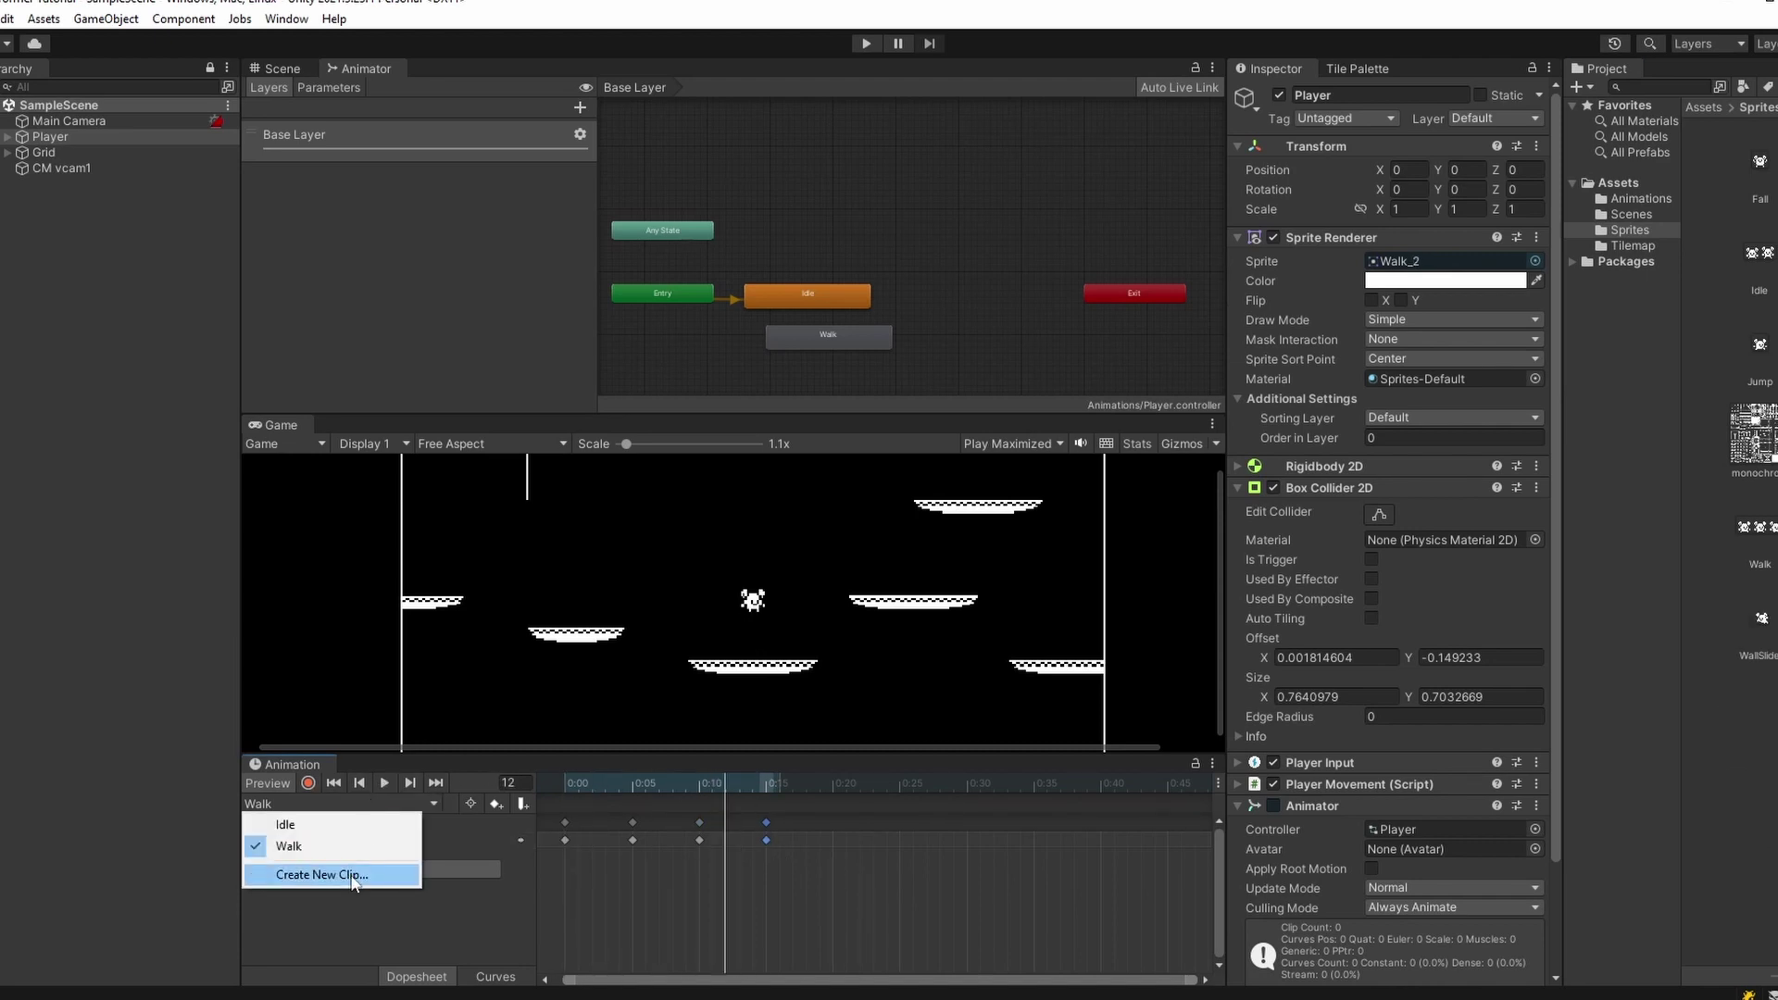
click(352, 877)
click(359, 460)
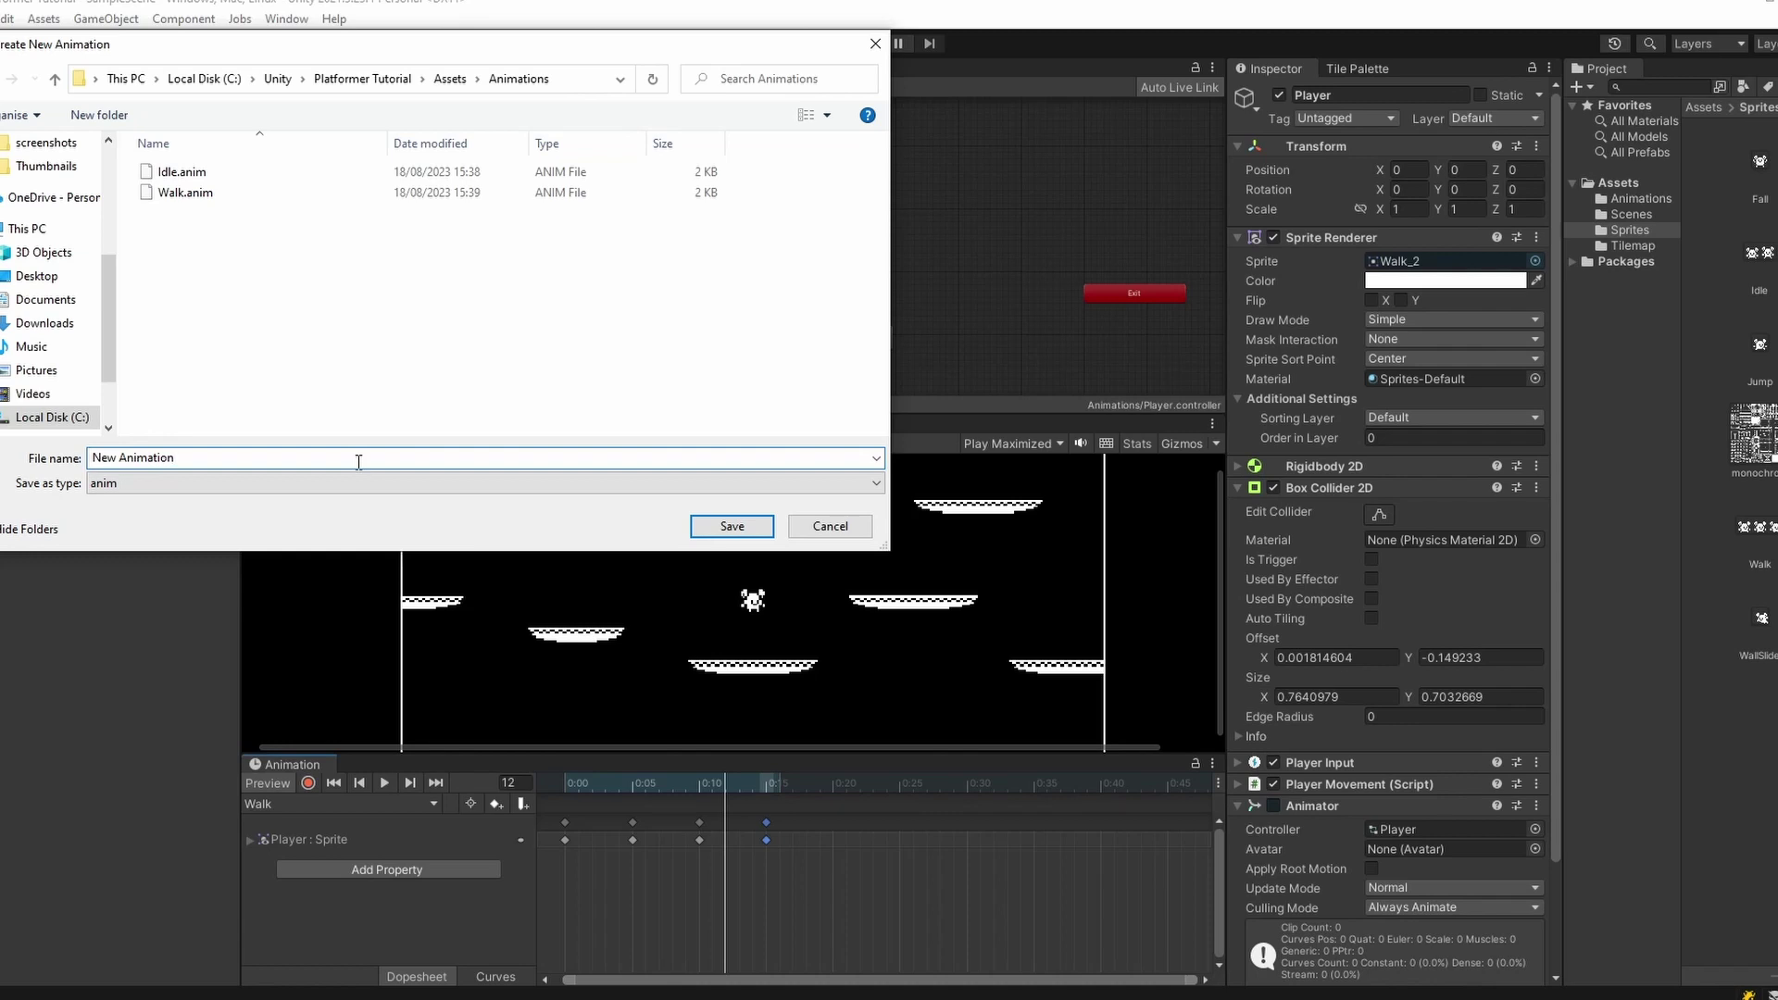
key(ctrl+a)
text(Jump)
key(Return)
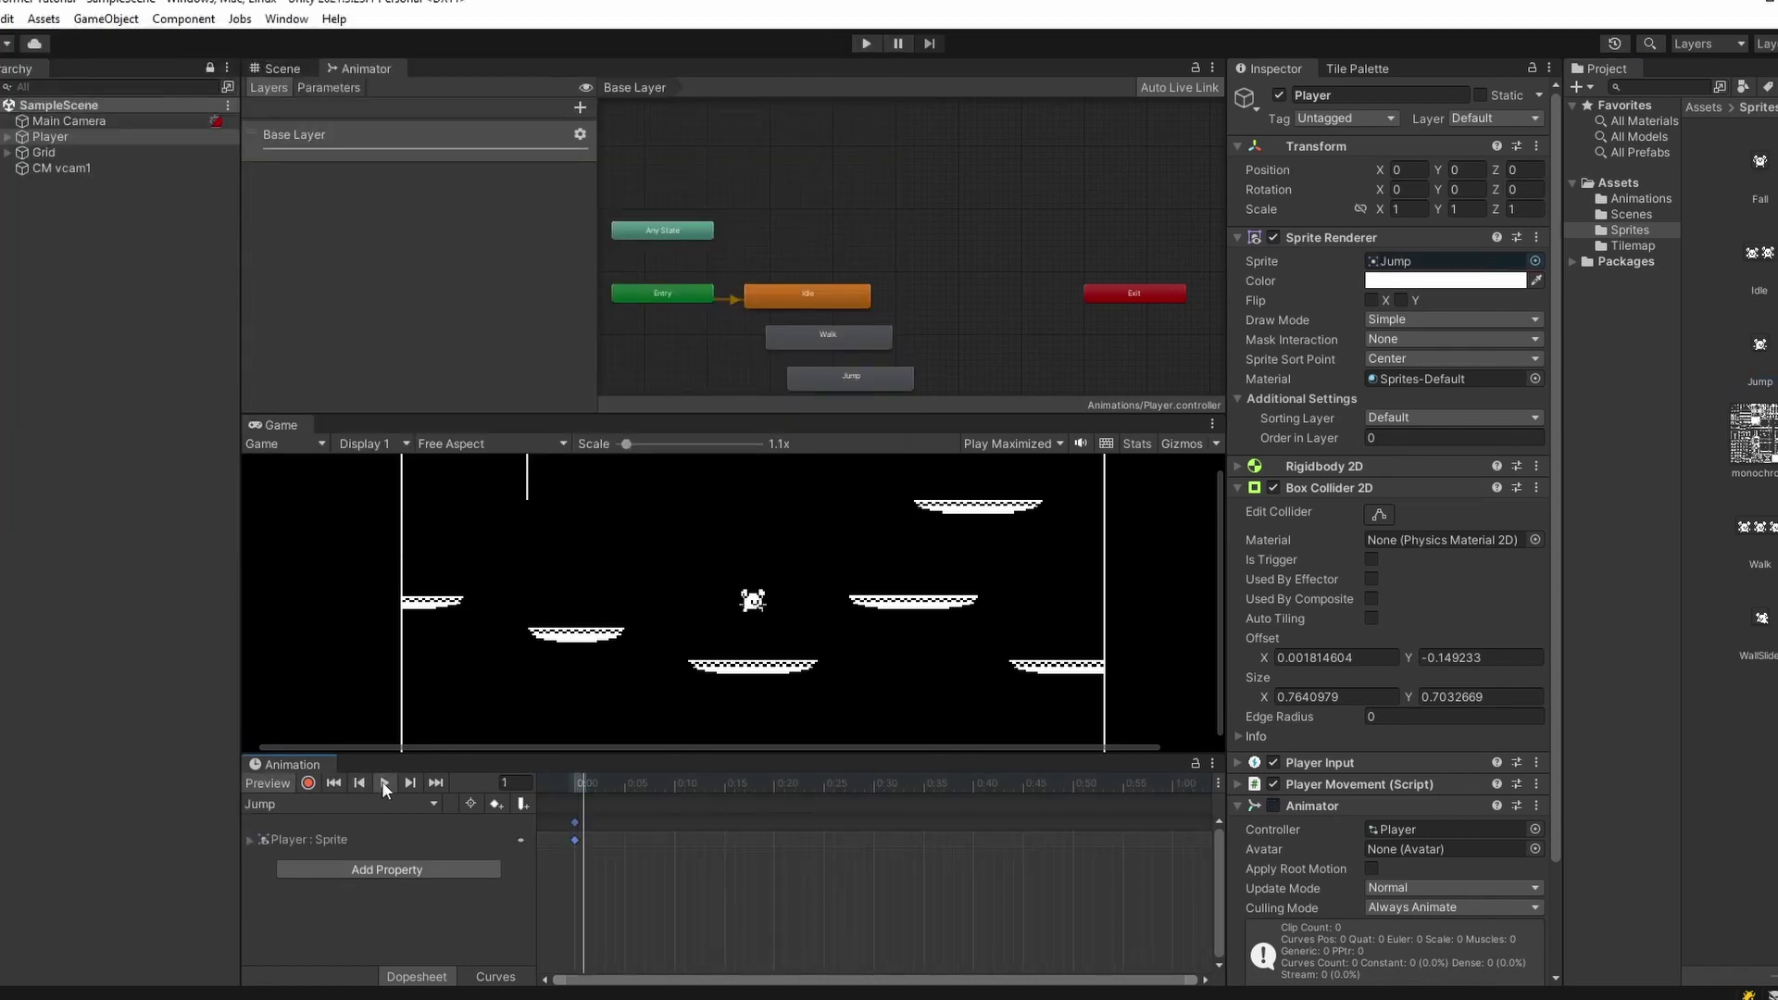
- Create a new animation clip named Wallslide and key the WallSlide sprite at 0:00
click(369, 804)
click(361, 897)
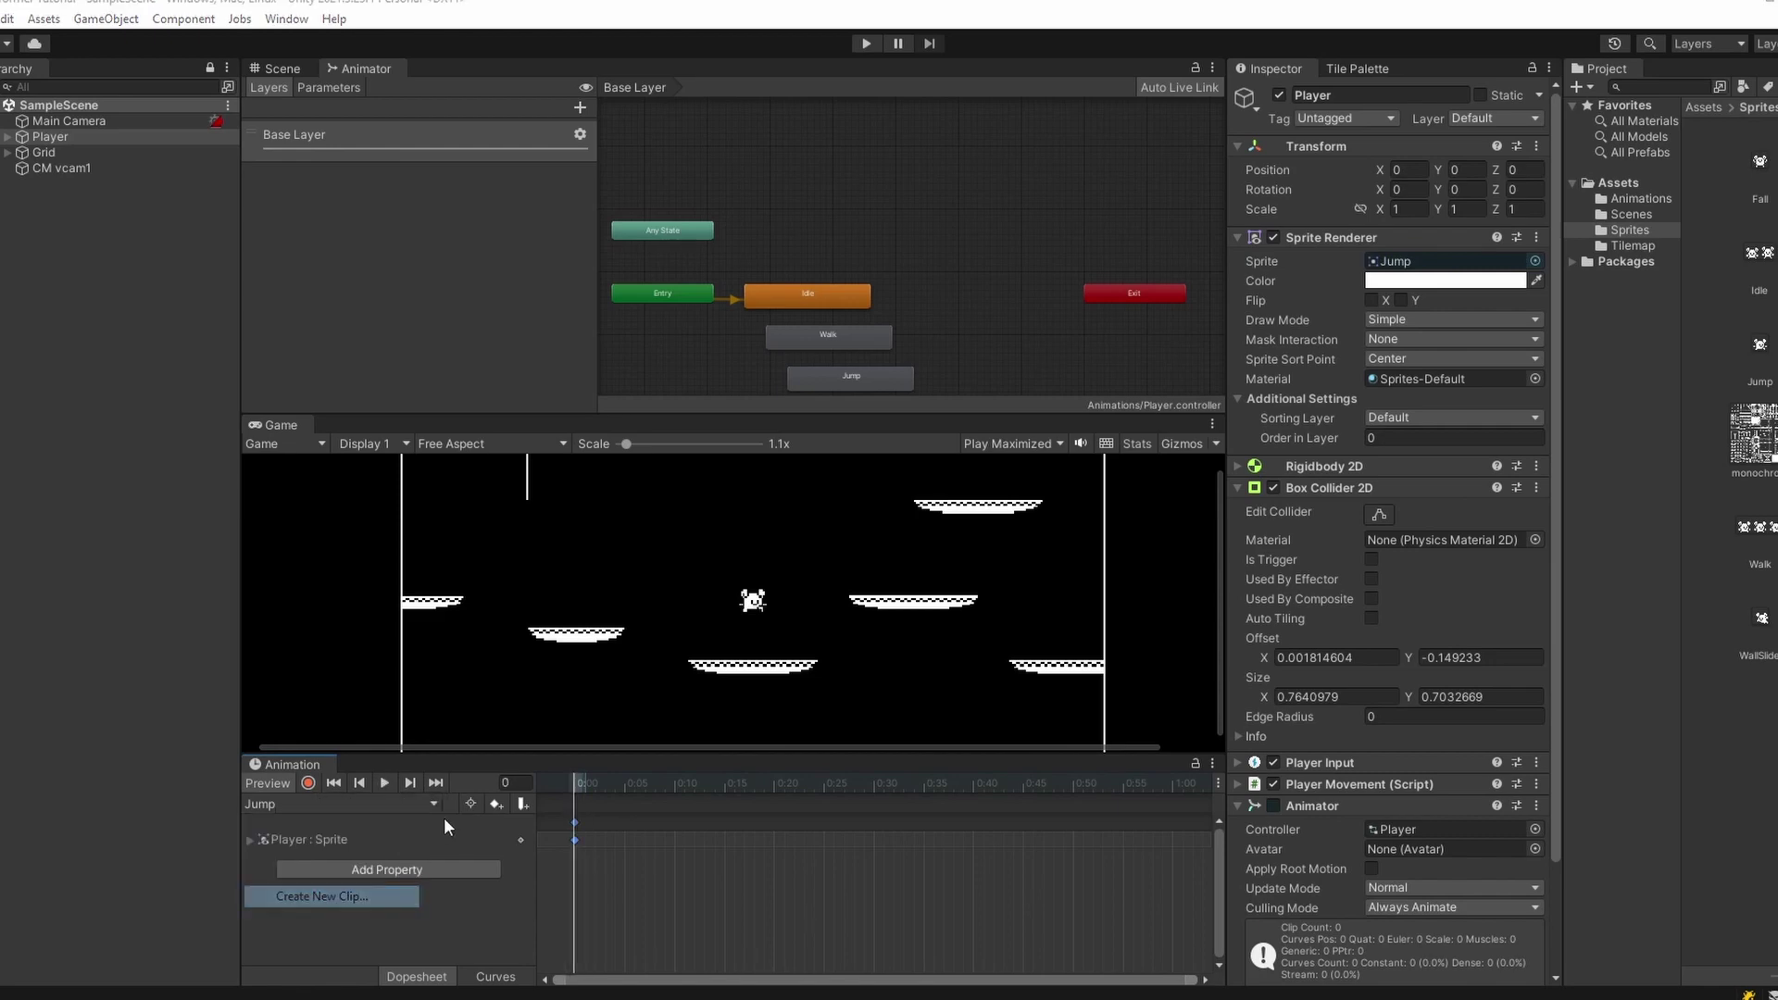
key(ctrl+a)
text(Wallslide)
key(Return)
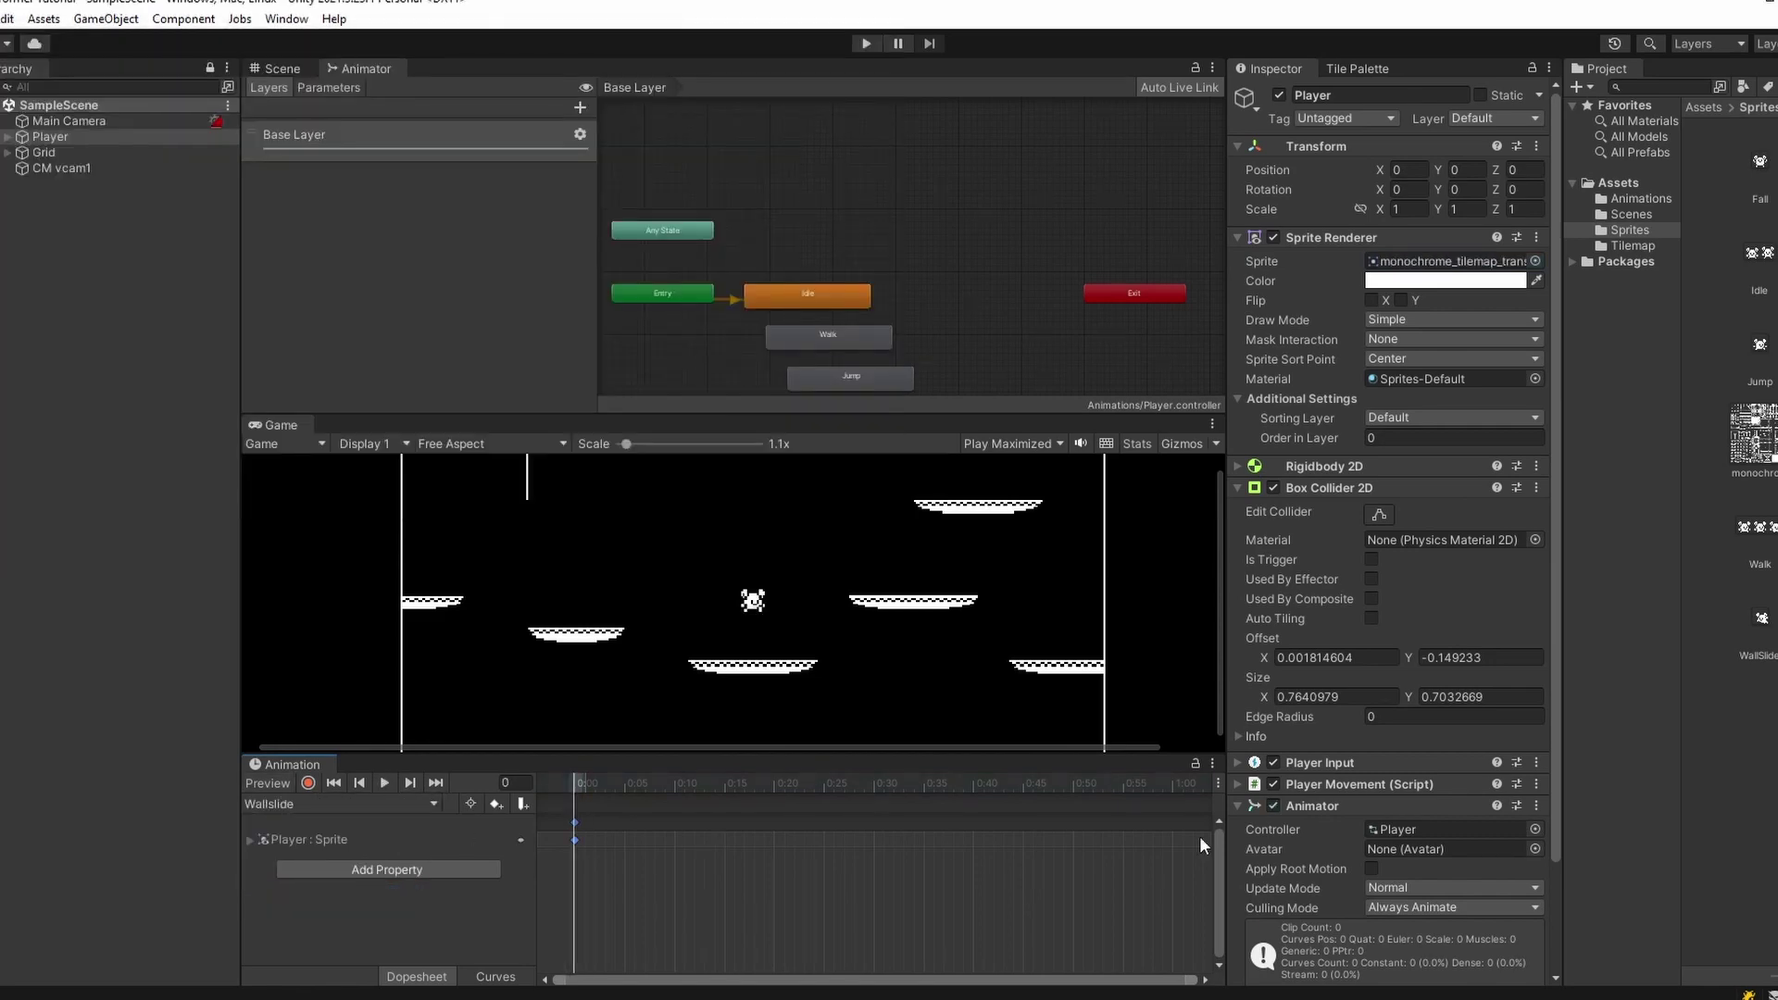
- Create a new animation clip named Fall and key the Fall sprite at 0:00
text(Fall)
key(Return)
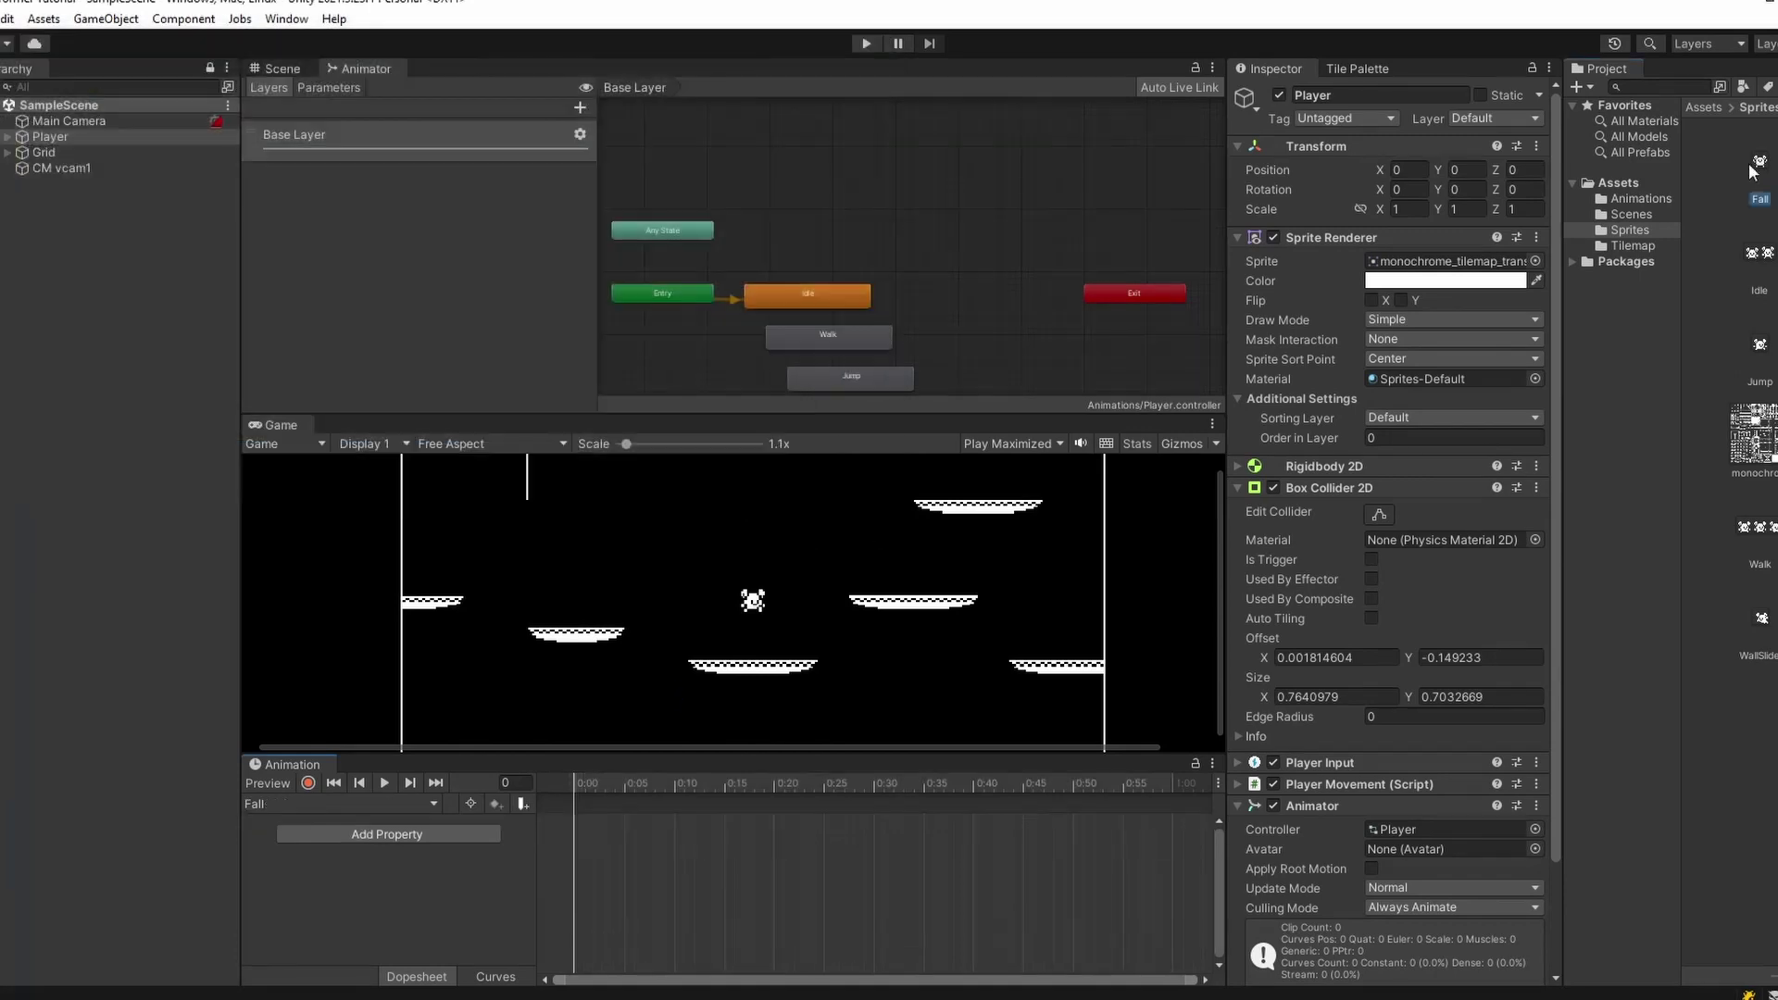
drag(1754, 167, 570, 833)
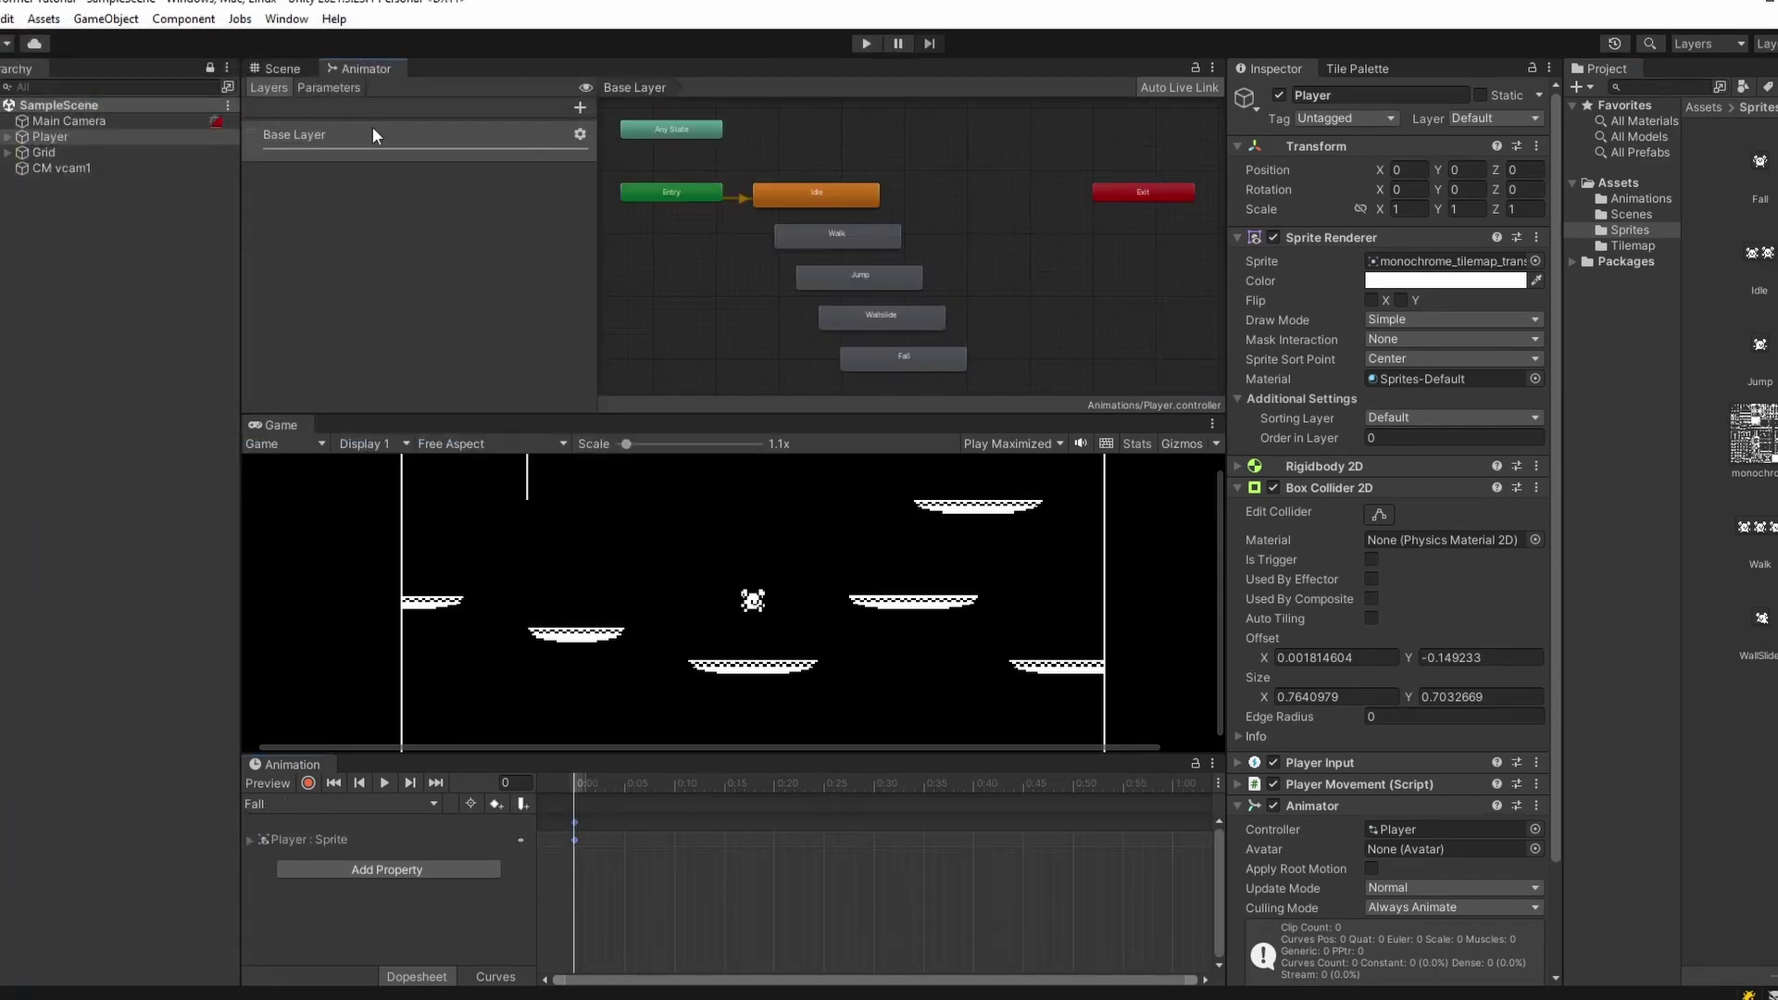
- Close the Animation window and enlarge the Animator graph area above the Game view
drag(1022, 150, 803, 385)
click(1059, 316)
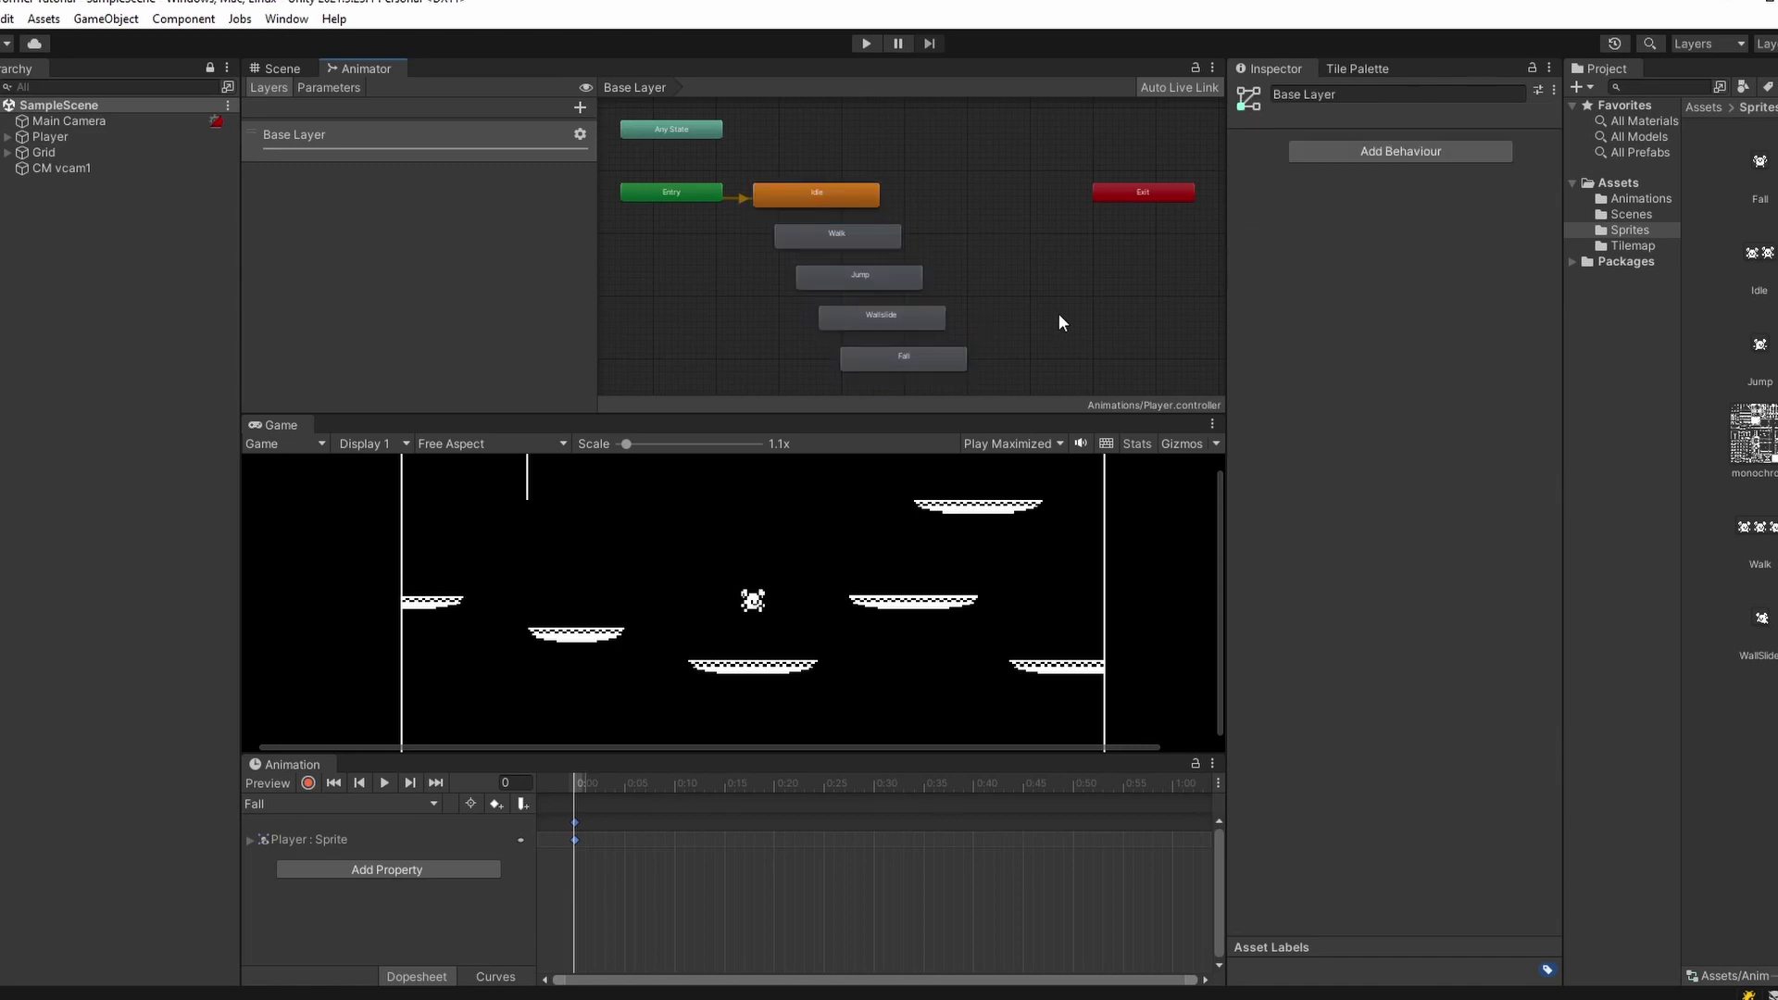
right_click(312, 770)
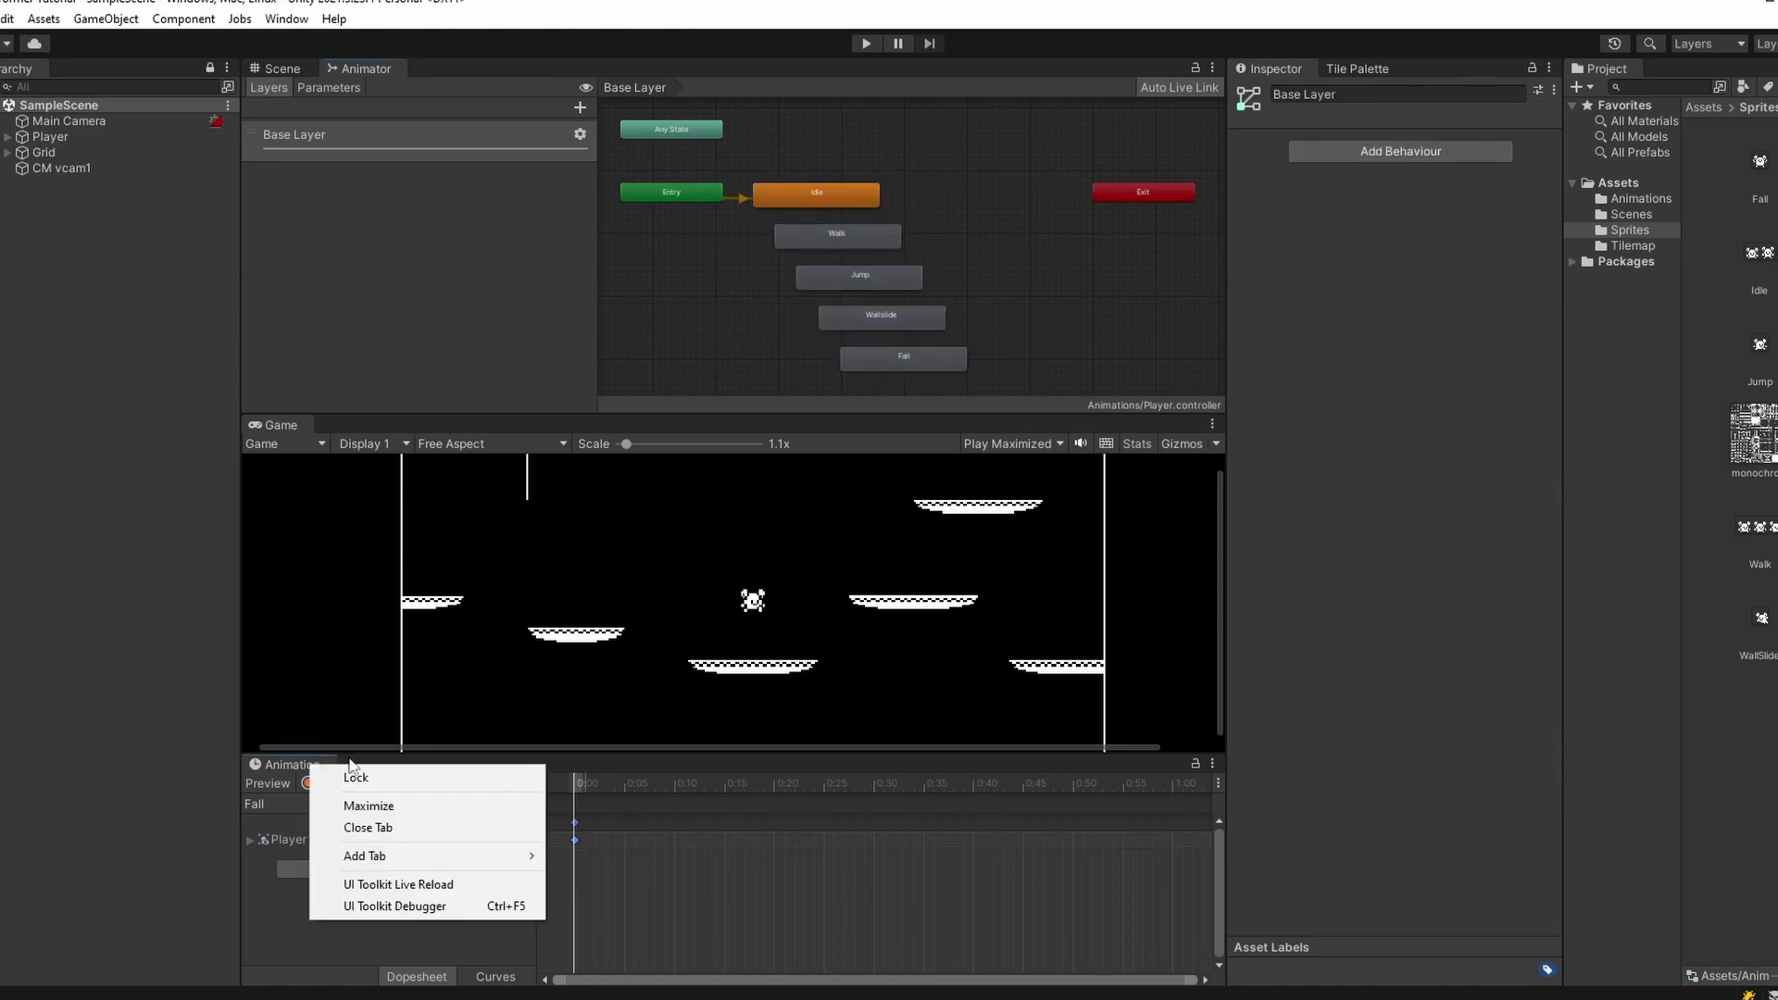
click(380, 826)
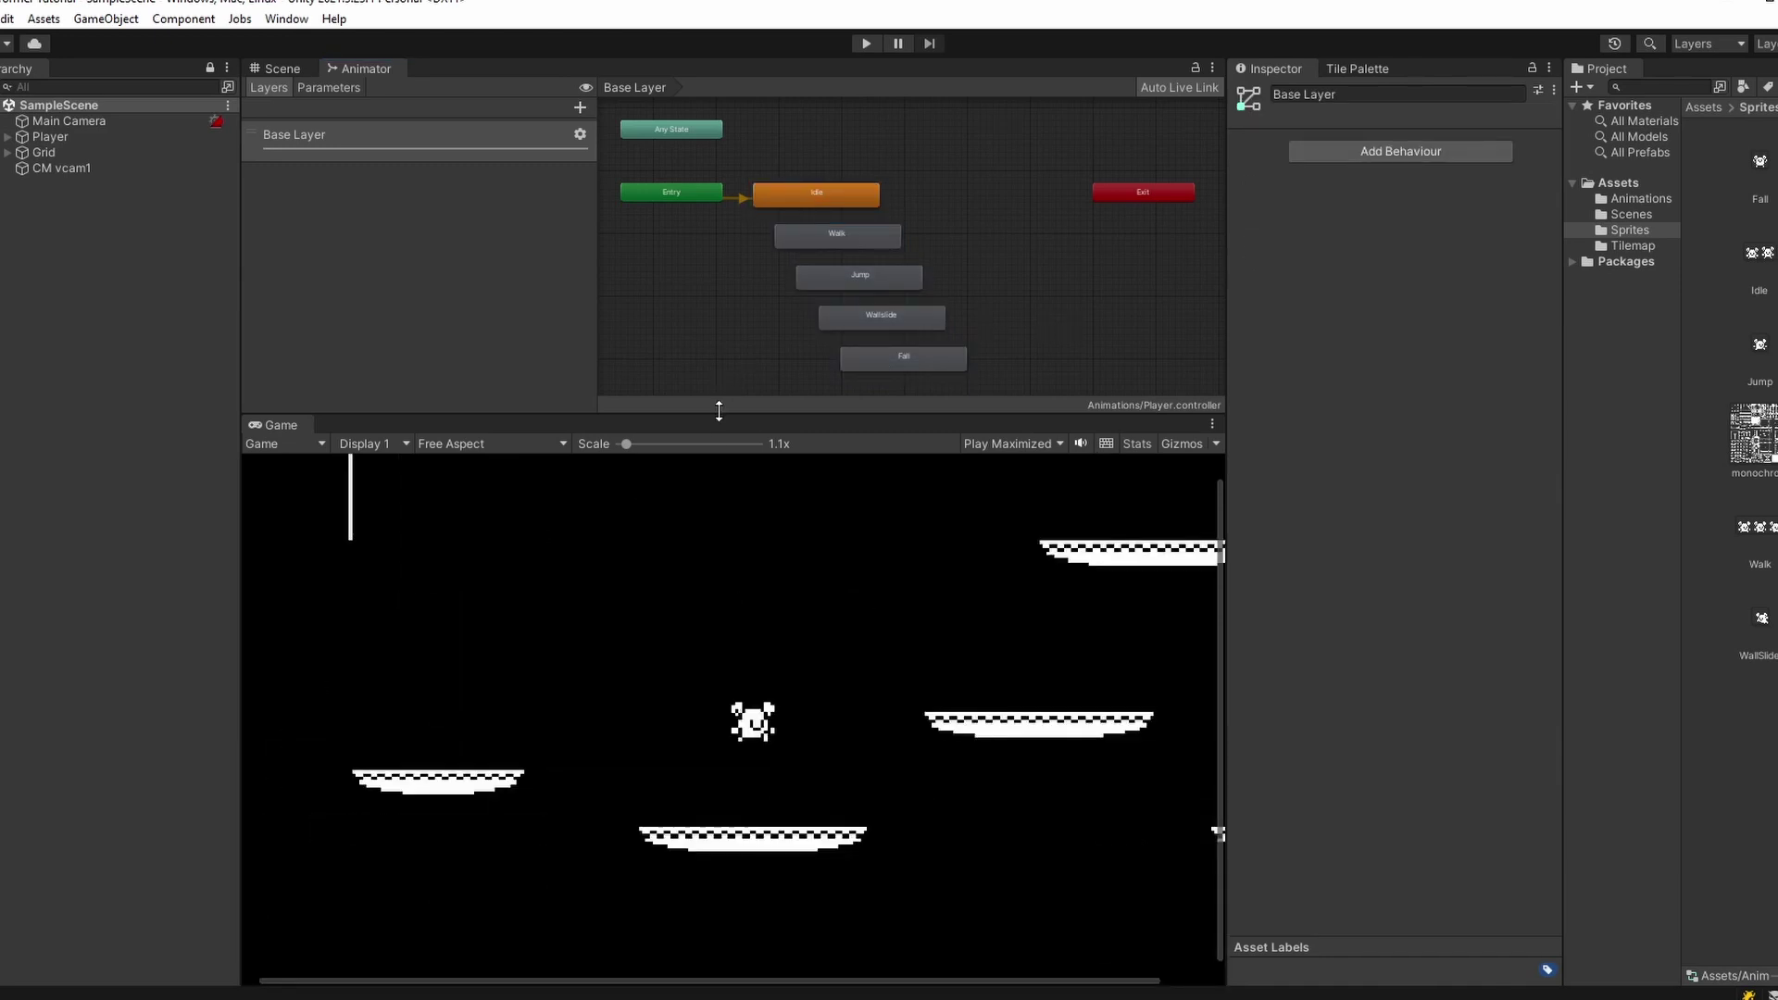
drag(719, 410, 725, 576)
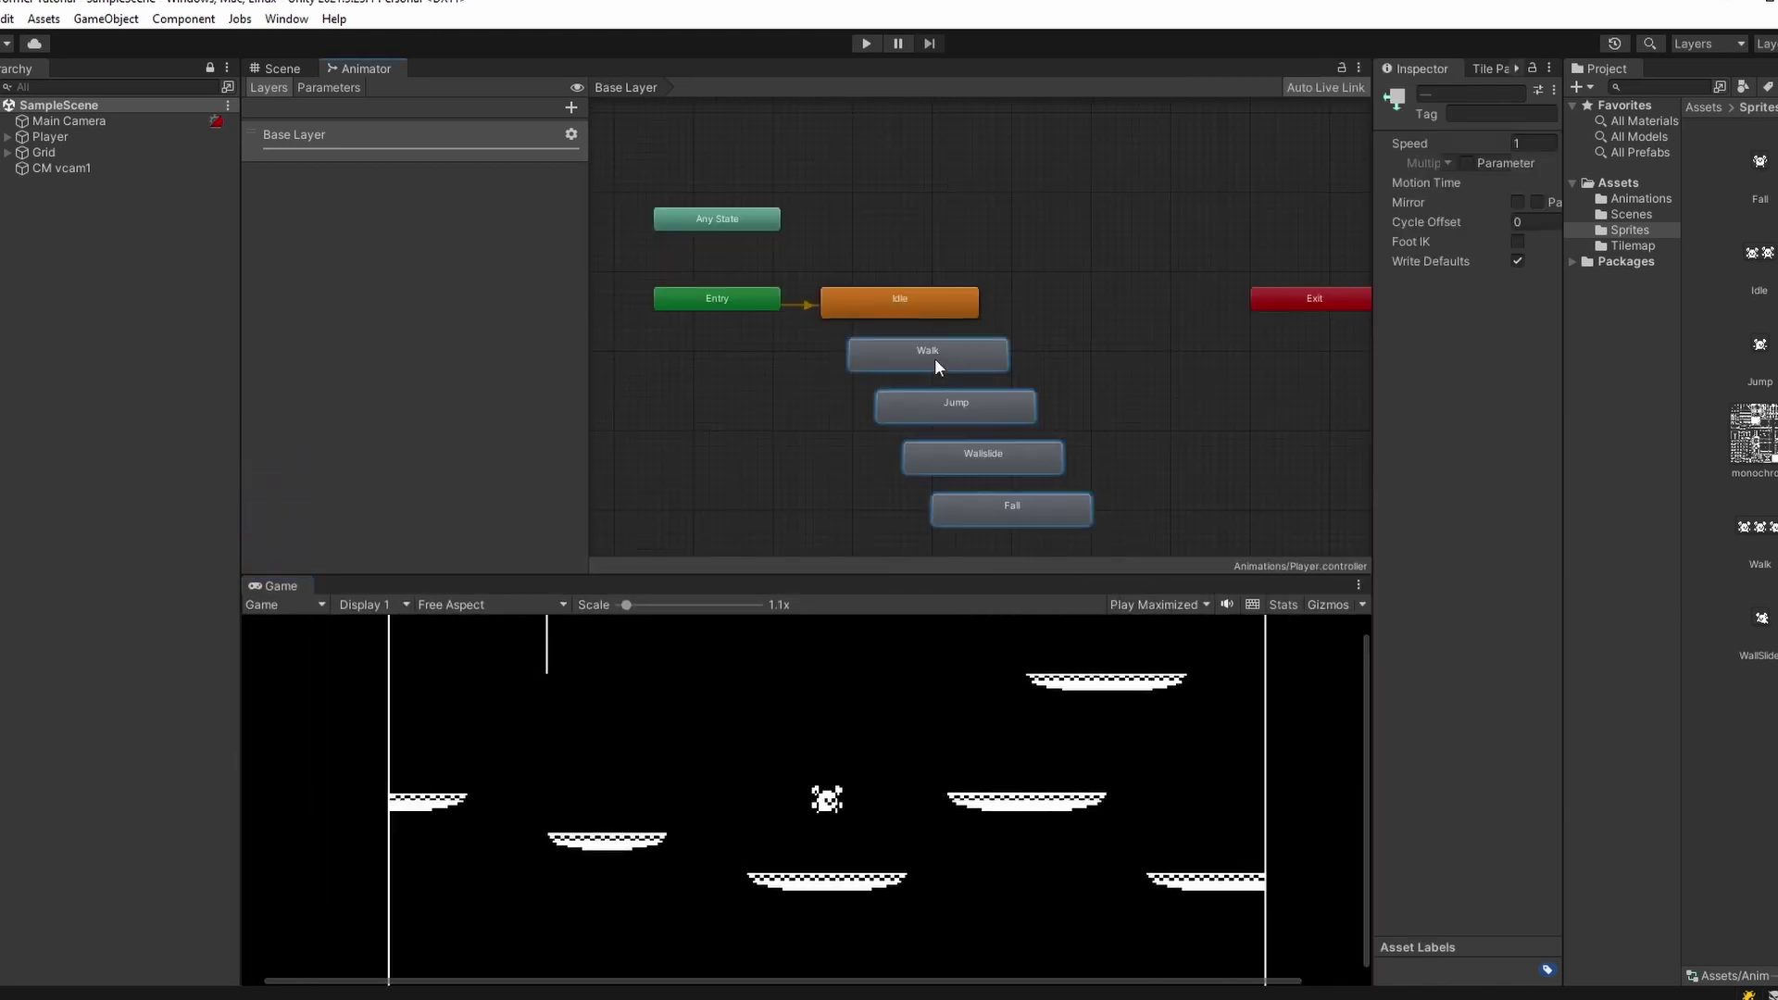
- Rearrange the Animator states with Entry directly below Idle, Walk beside Idle, and Jump, Wallslide and Fall grouped above Exit
drag(936, 357, 1171, 106)
click(735, 272)
drag(729, 298, 735, 300)
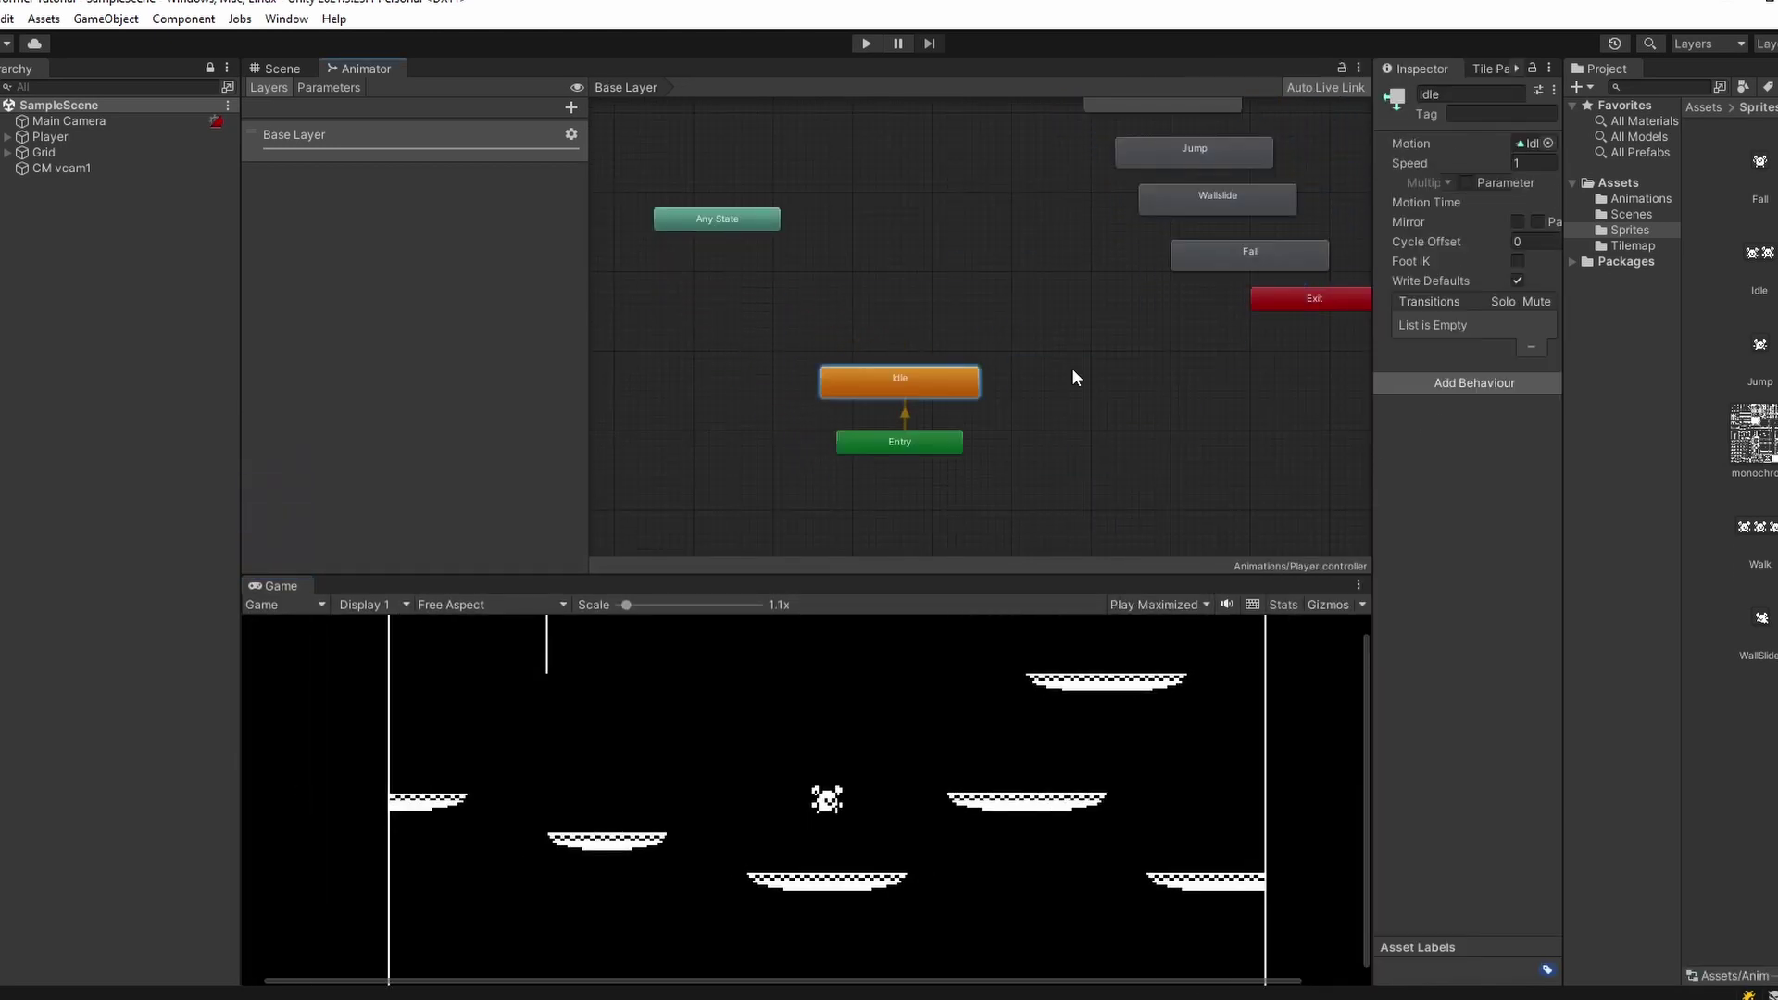
mouse_move(1071, 369)
middle_down()
mouse_move(1014, 419)
mouse_move(1102, 368)
middle_up()
click(910, 453)
click(922, 409)
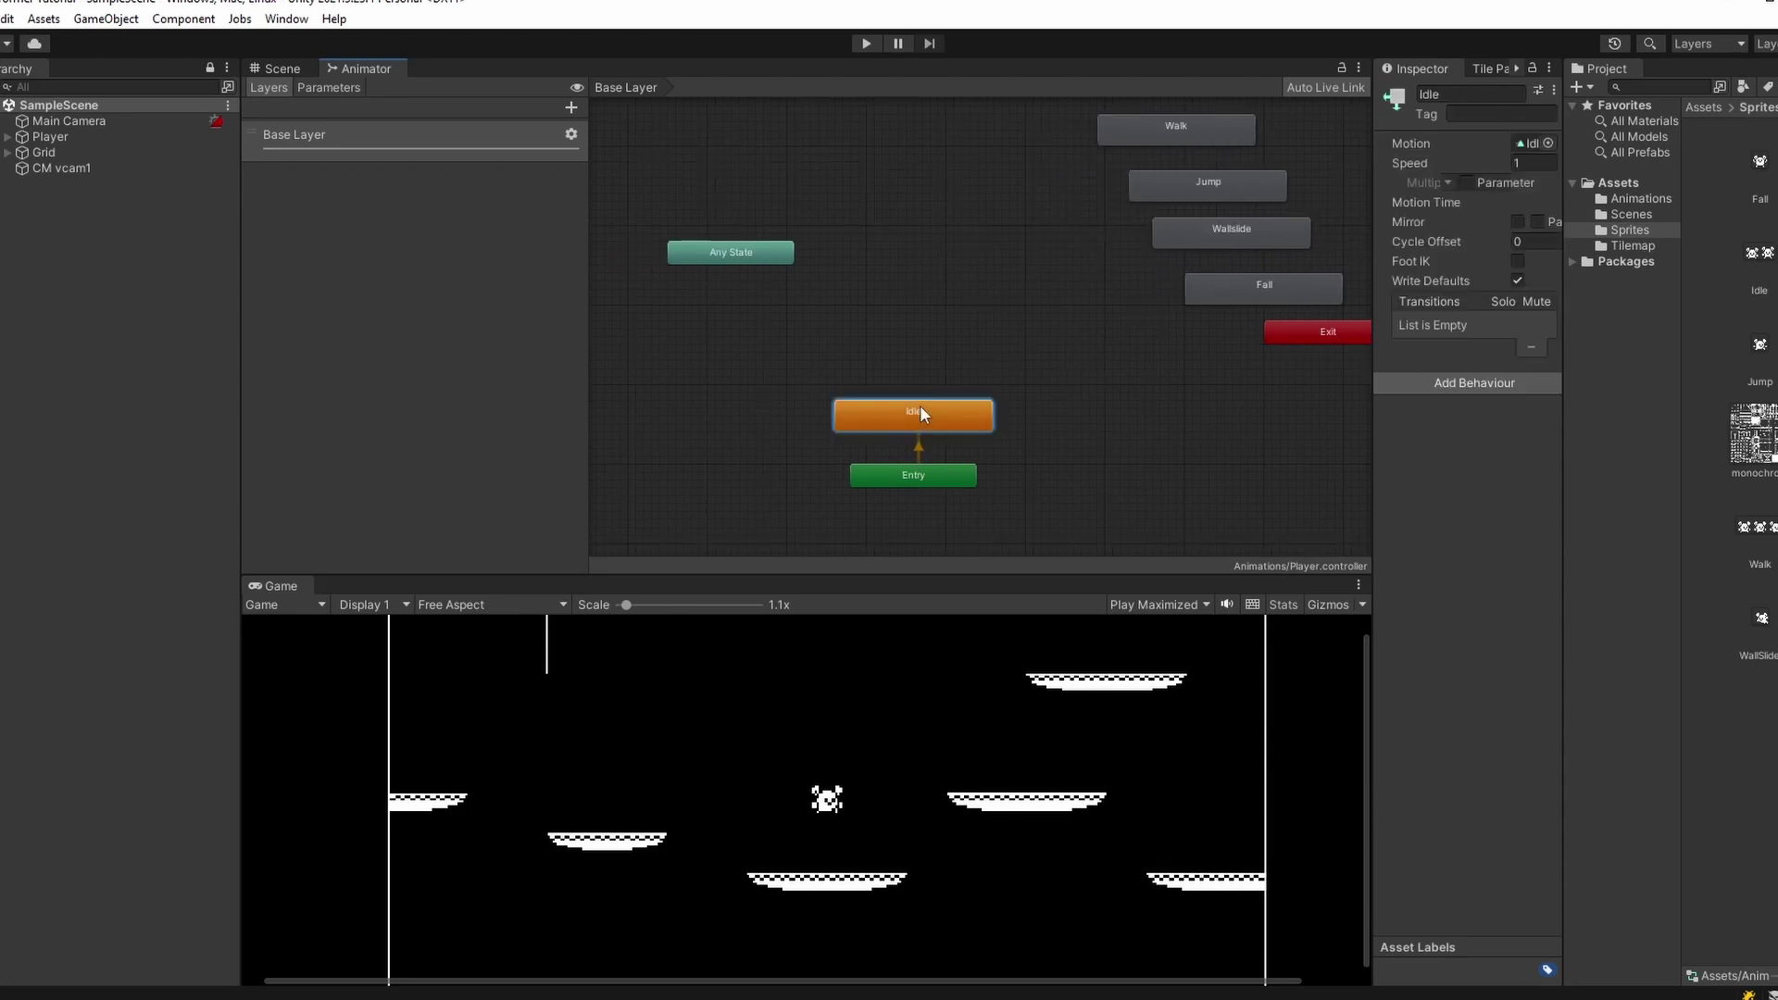
drag(1127, 129, 1062, 407)
click(1074, 498)
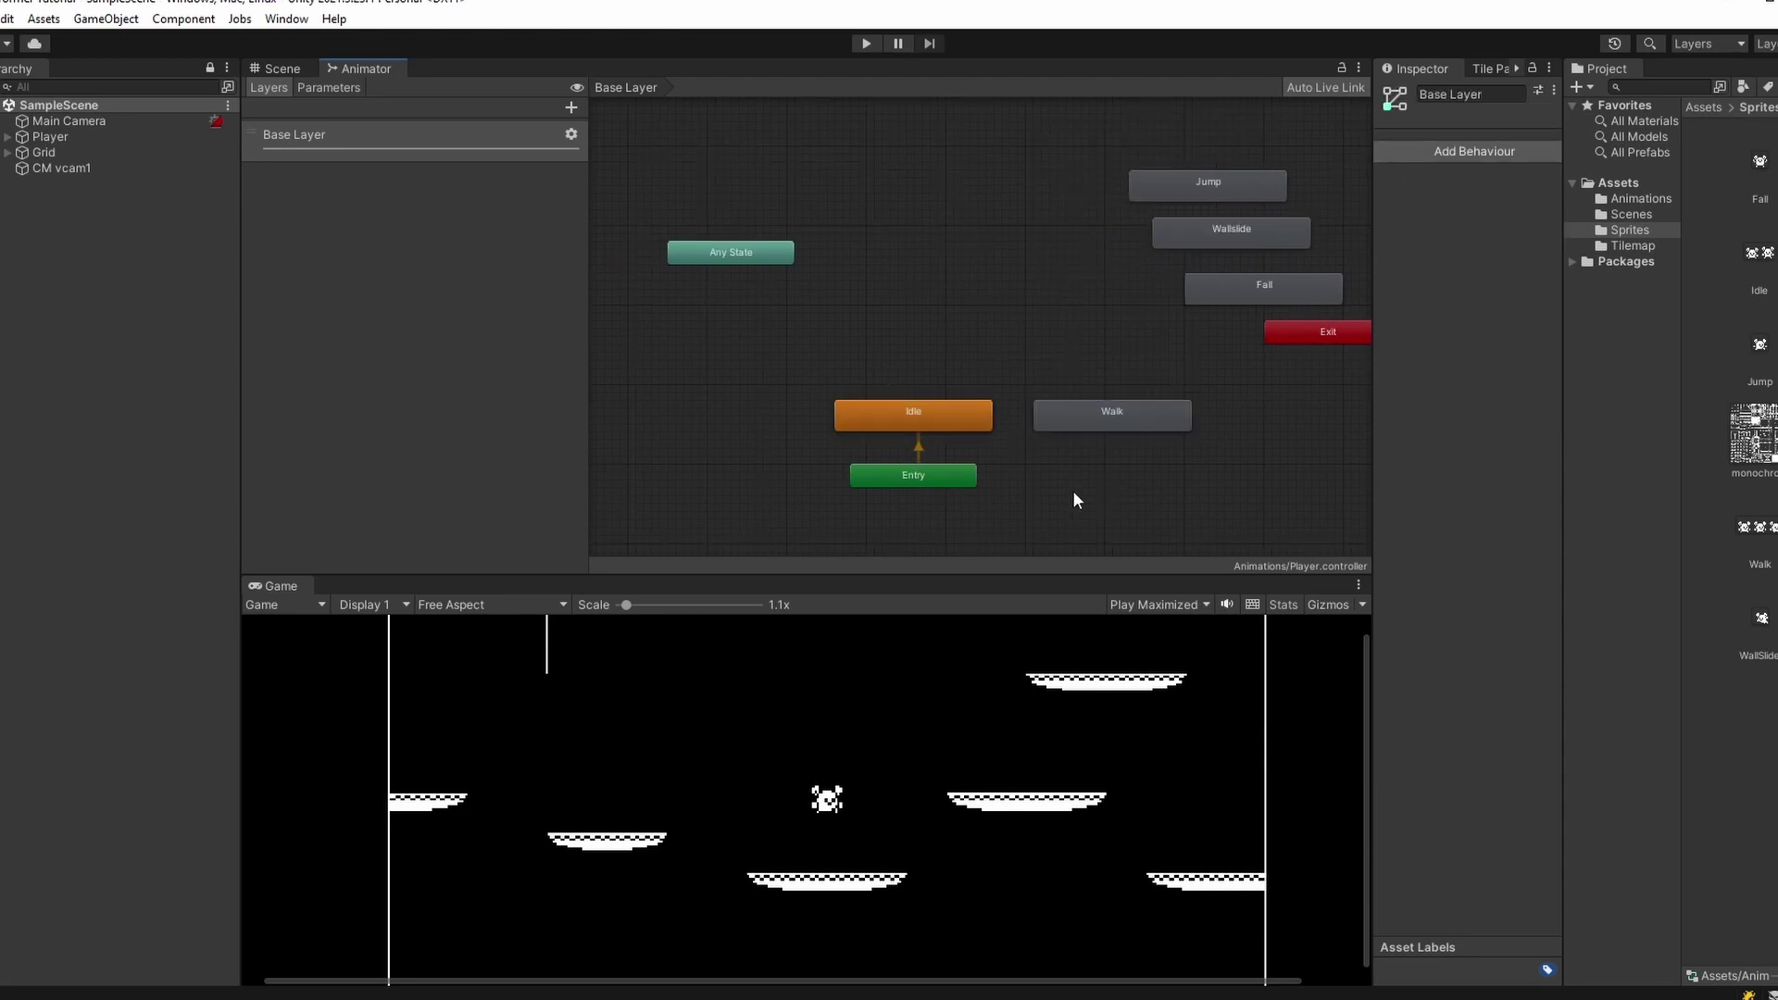
- Create a transition from the Idle state to Walk and another from Walk back to Idle
right_click(975, 413)
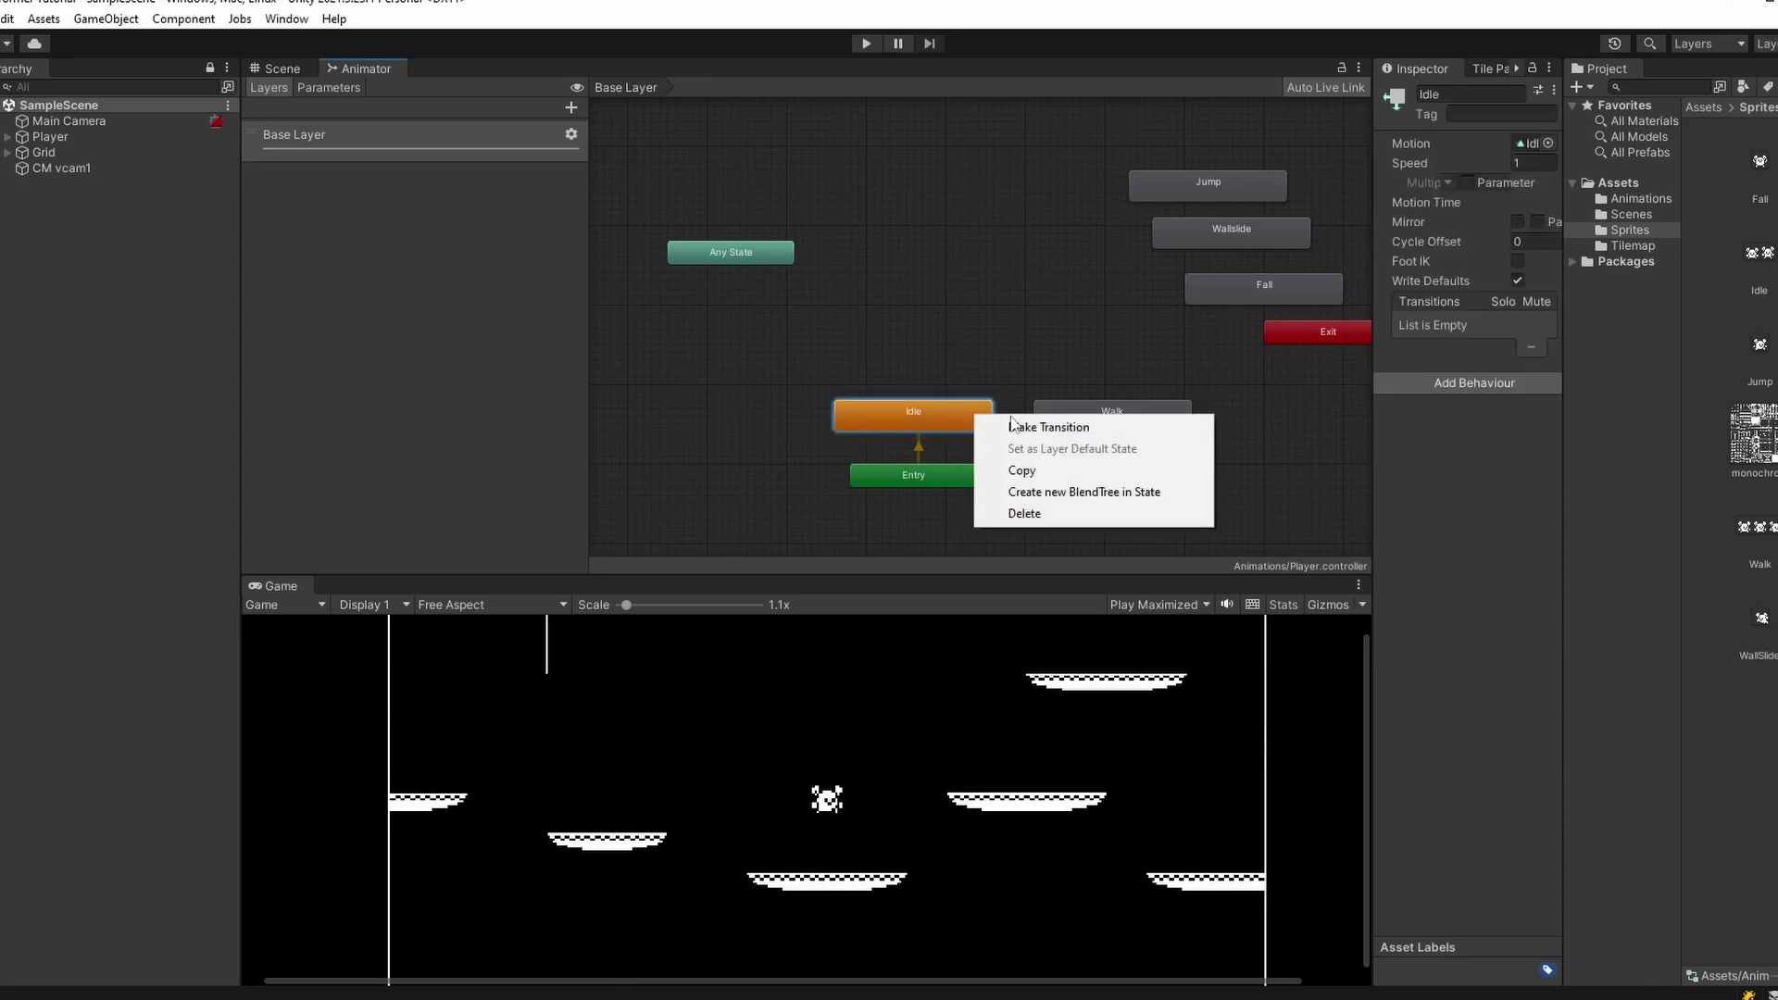
click(1017, 428)
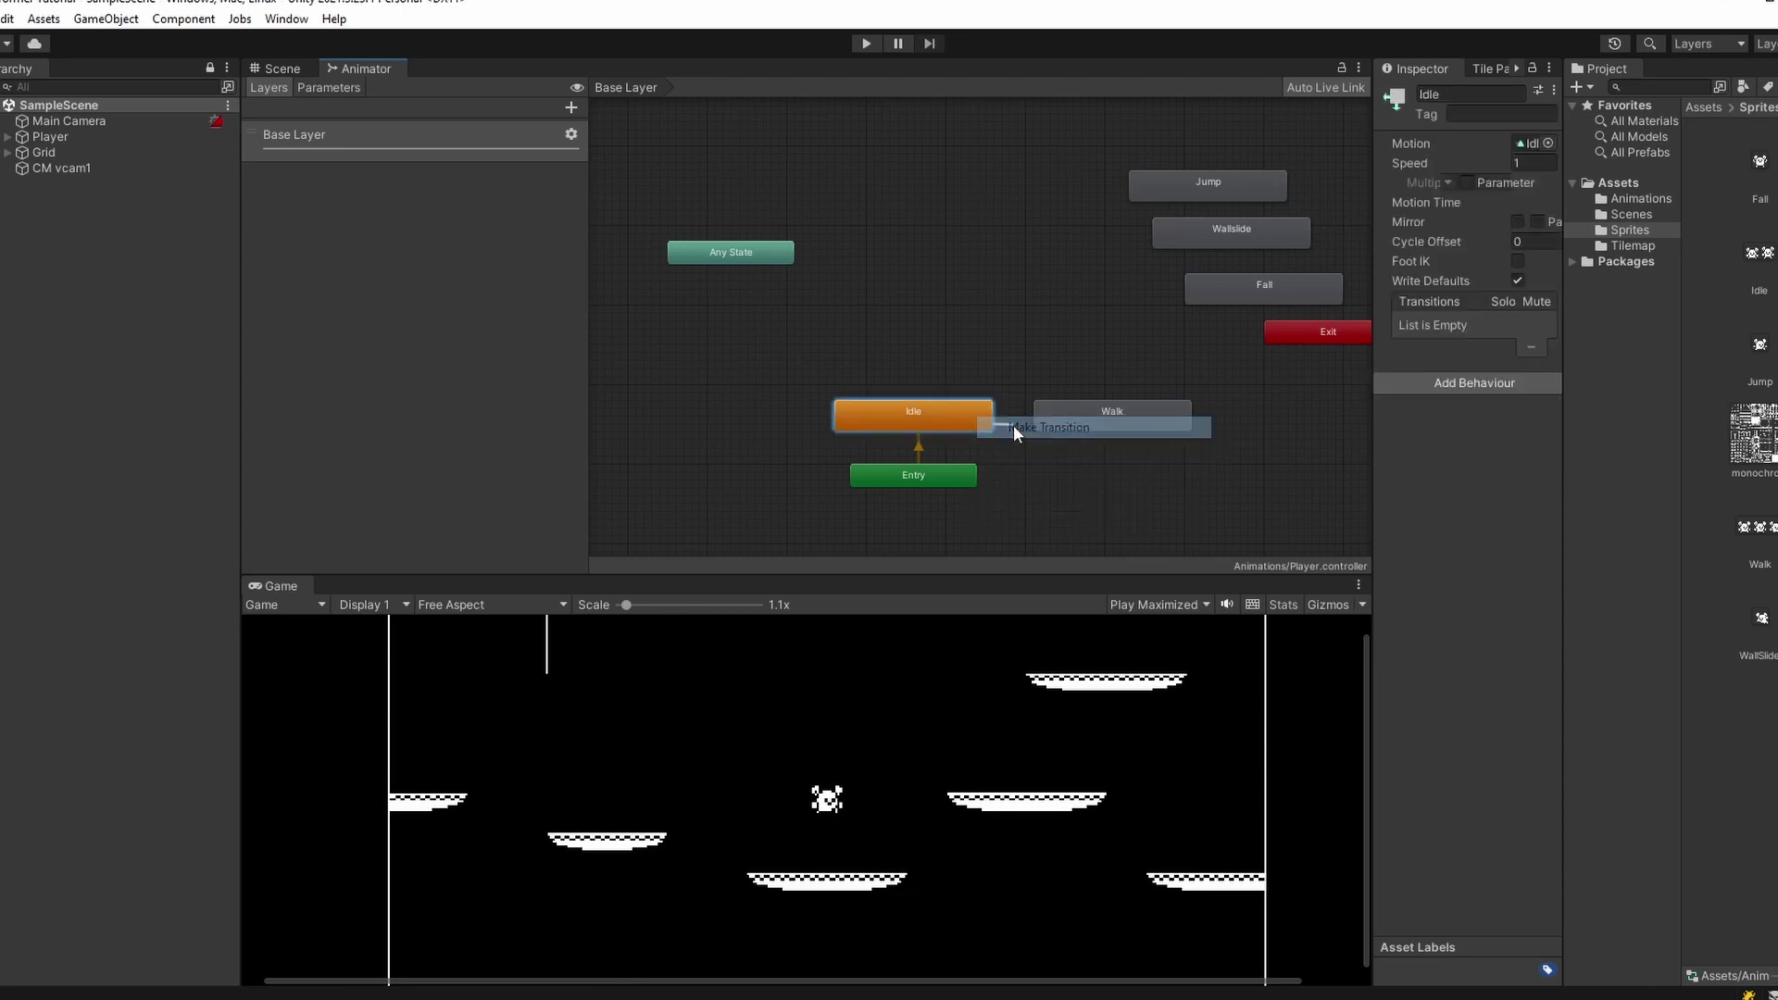
click(1066, 415)
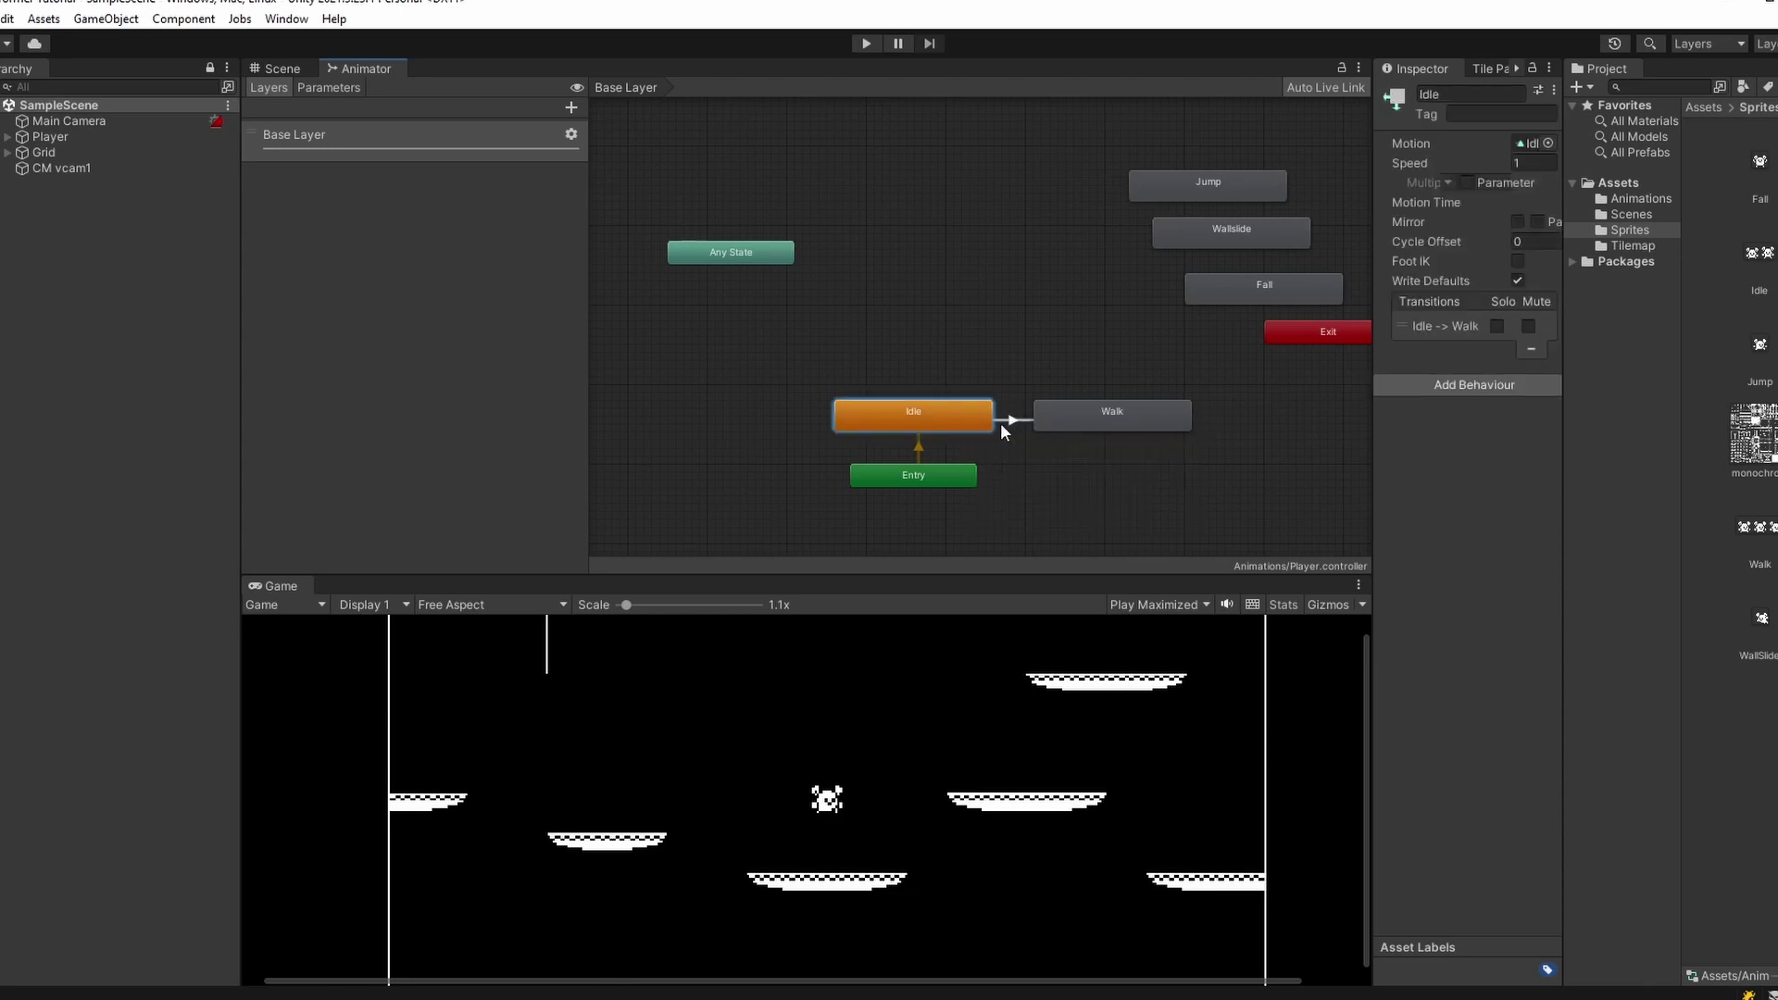
click(1094, 429)
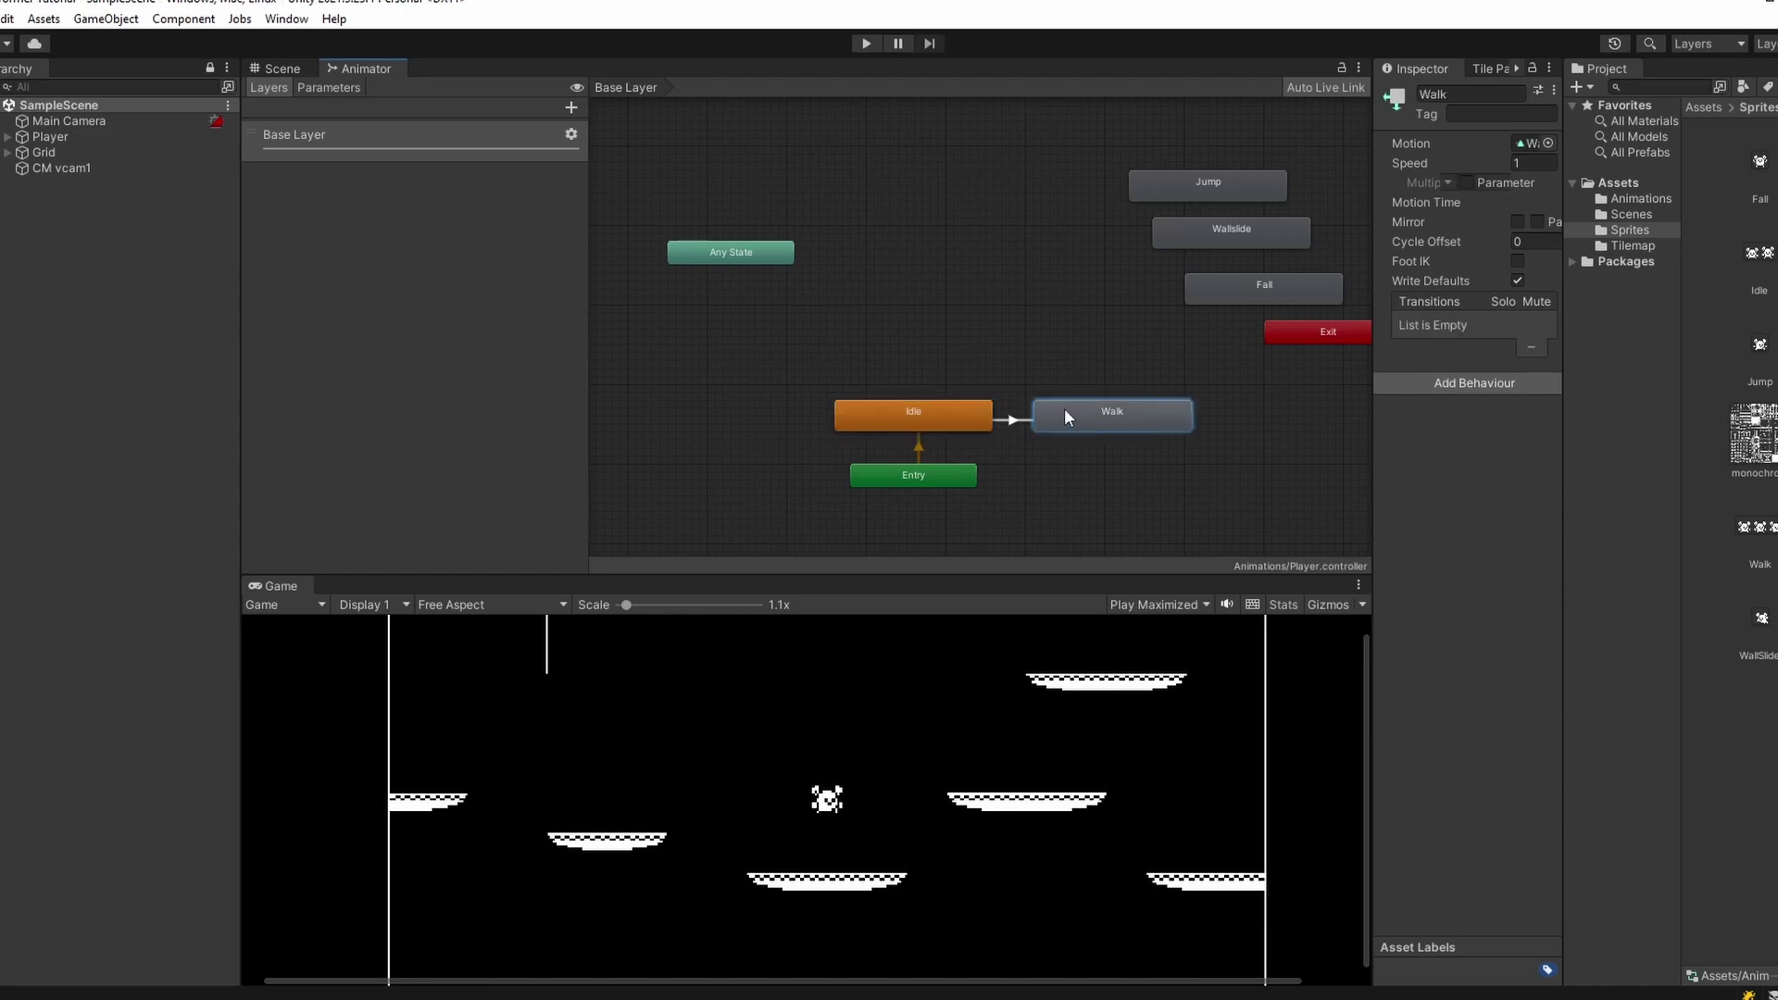
right_click(1064, 409)
click(1091, 418)
click(945, 412)
- Select the Idle to Walk transition and widen the Inspector to show its settings
click(1014, 420)
scroll(1025, 441, up, 3)
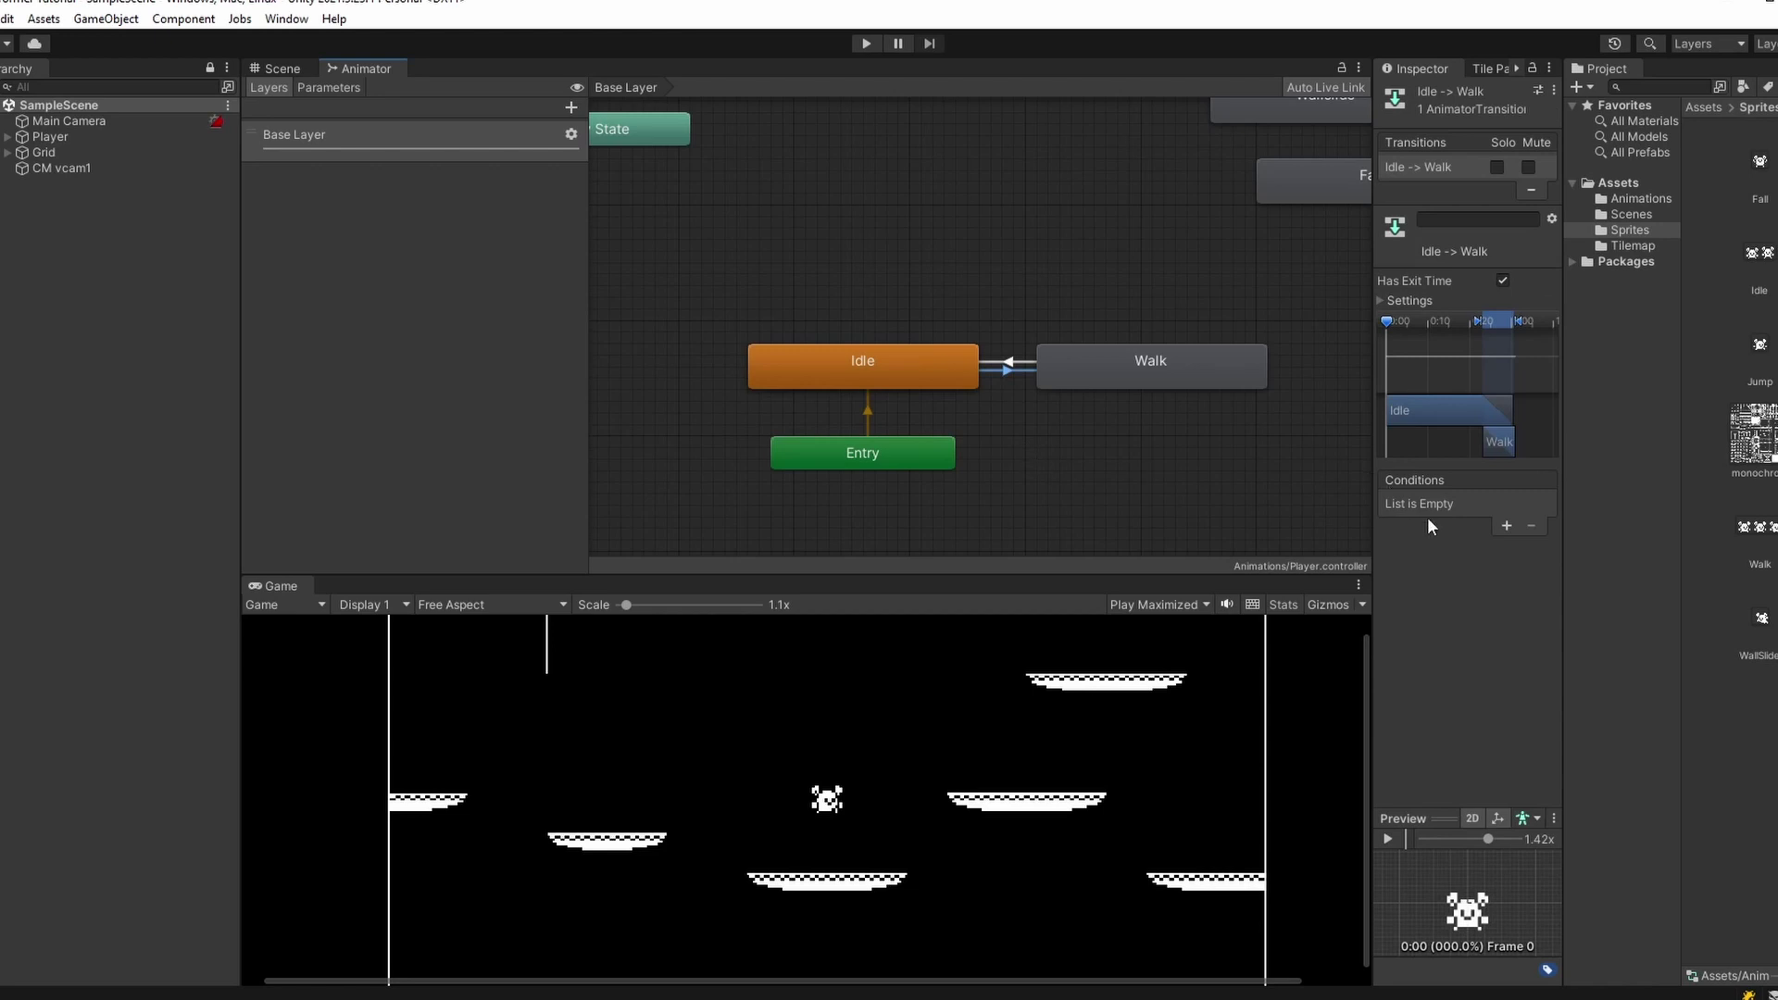
drag(1374, 485, 1295, 491)
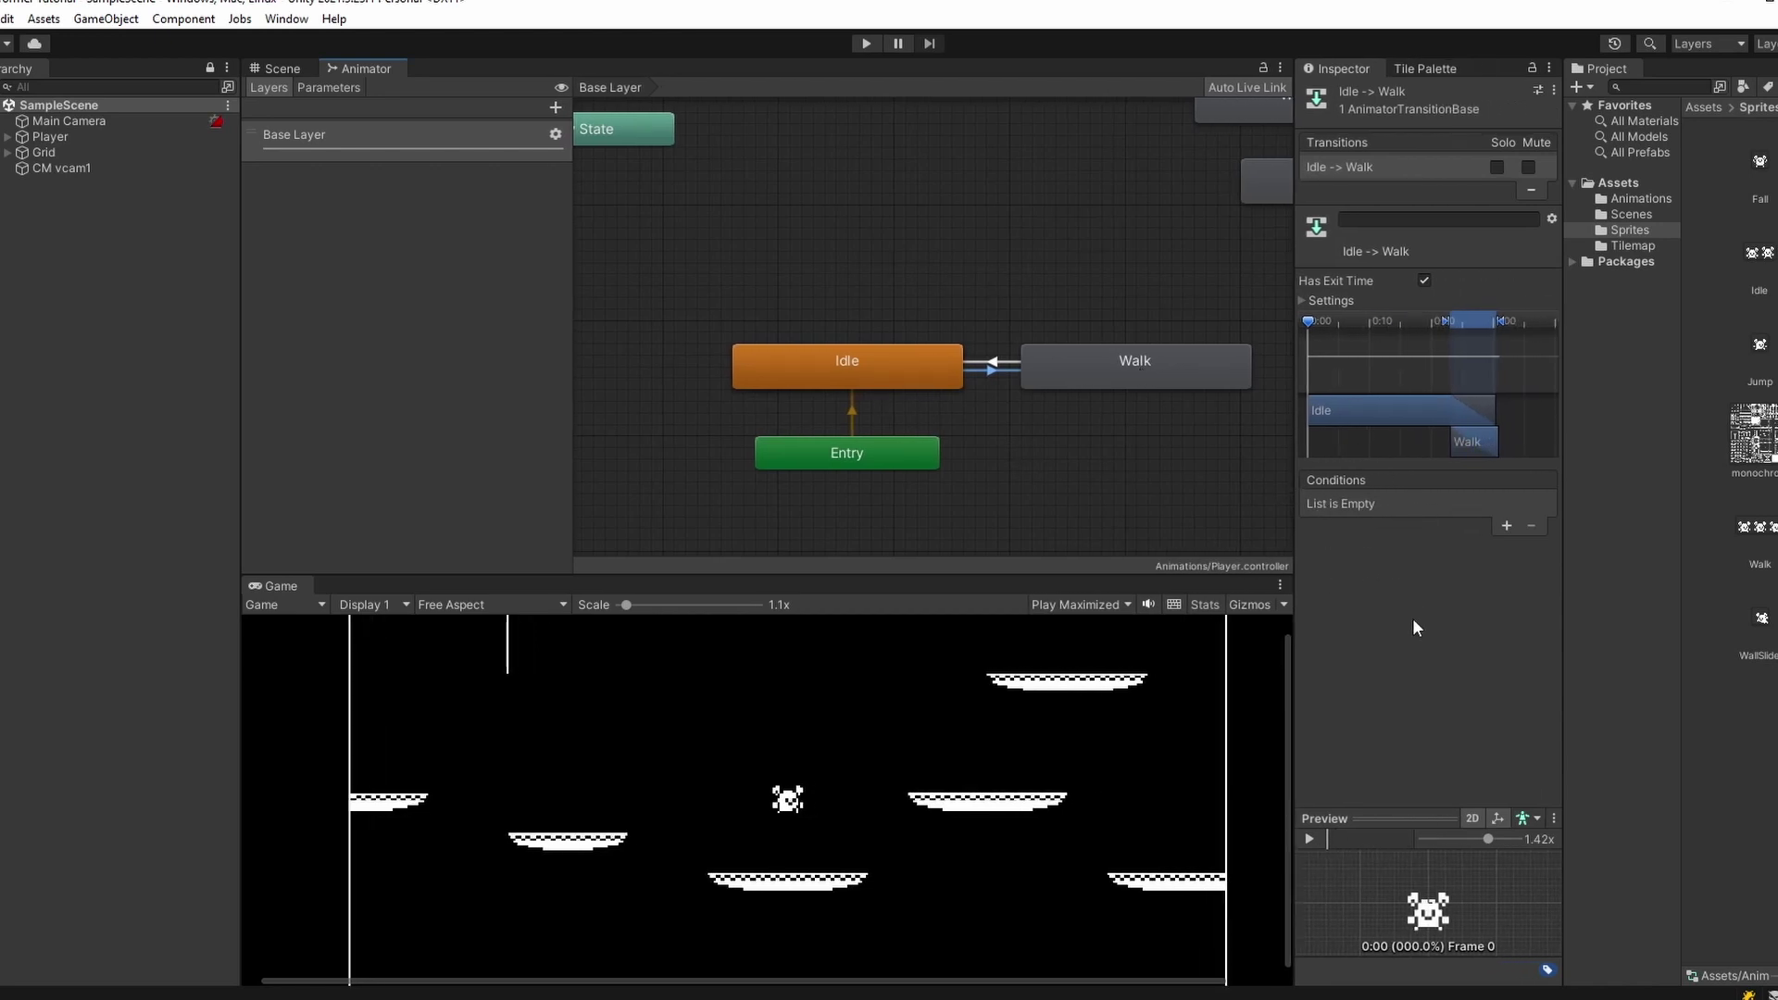
- Add a float parameter named magnitude to the Player animator controller
click(341, 90)
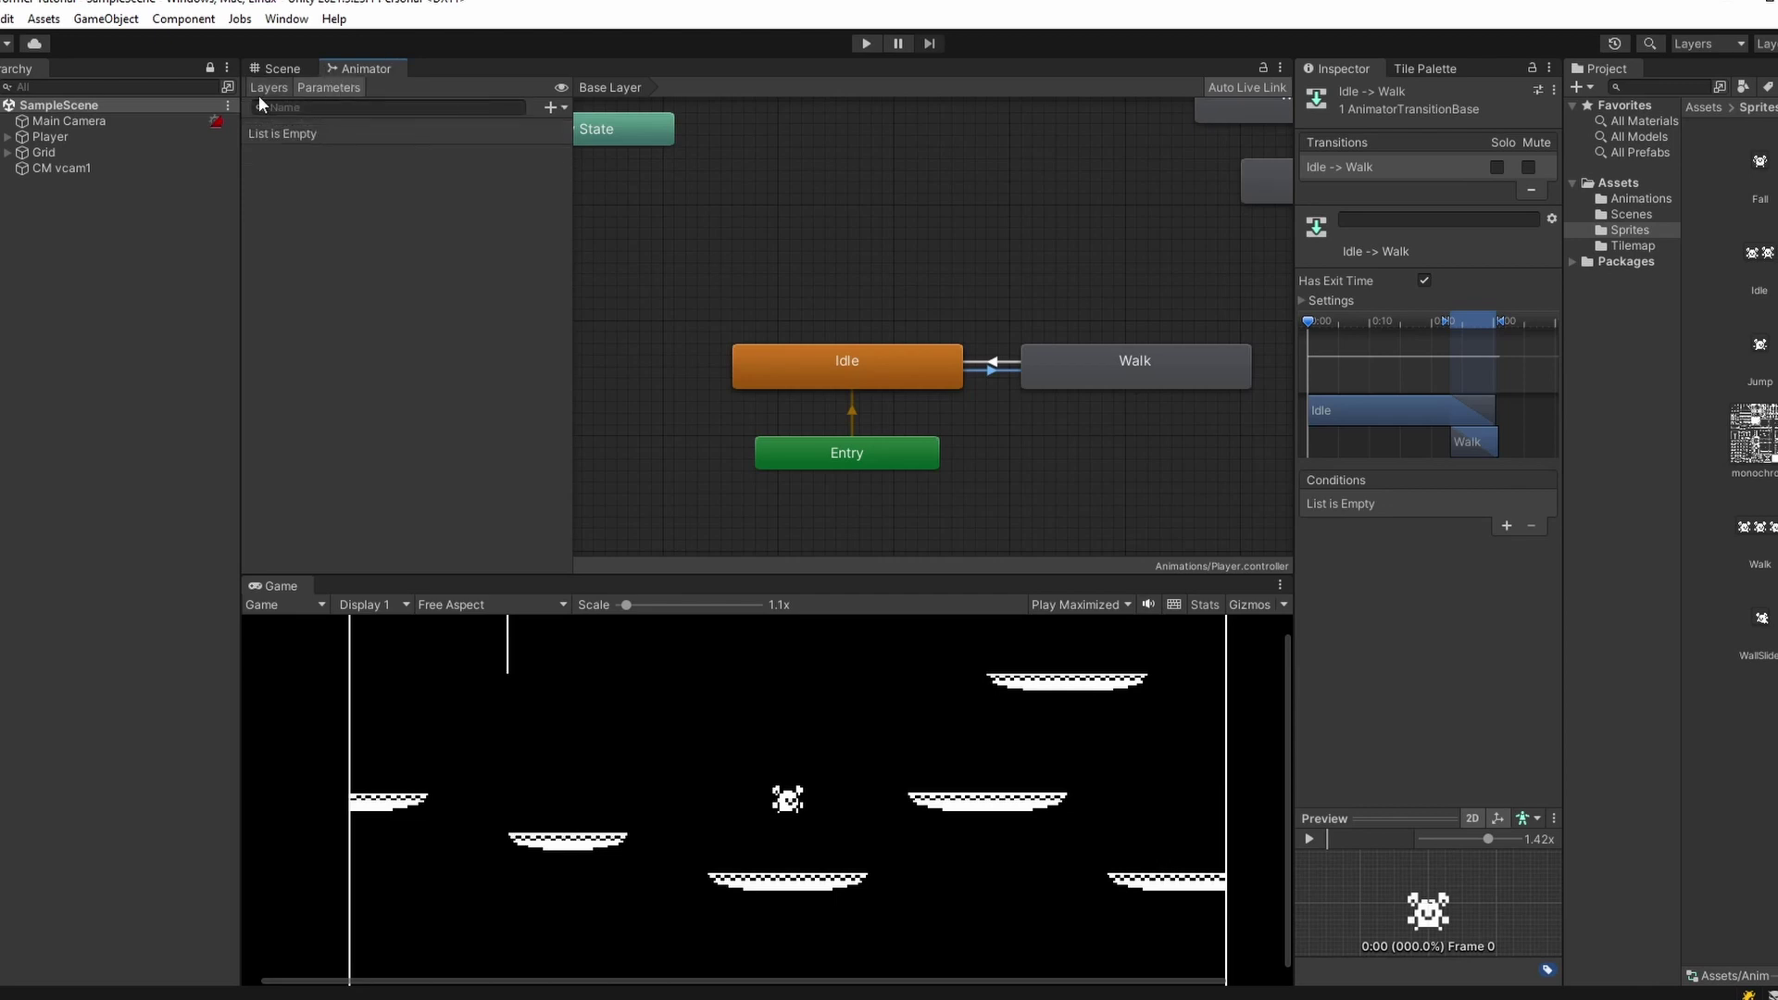
click(553, 110)
click(629, 136)
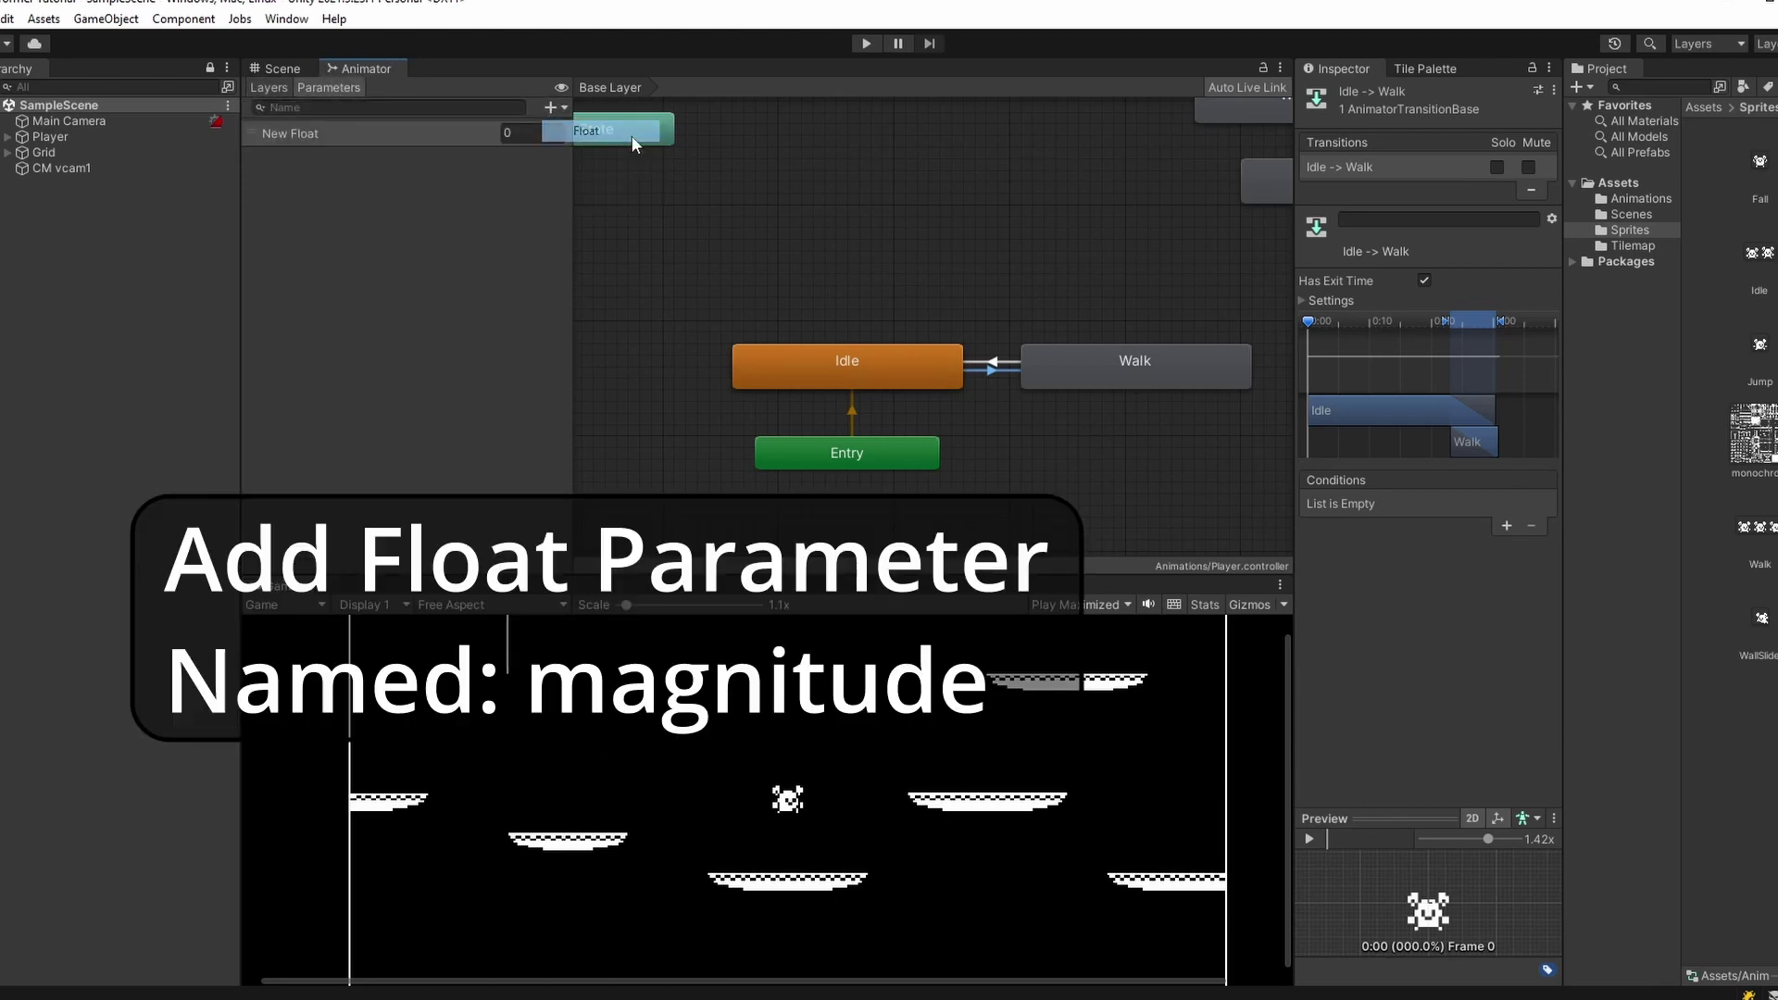
text(magni)
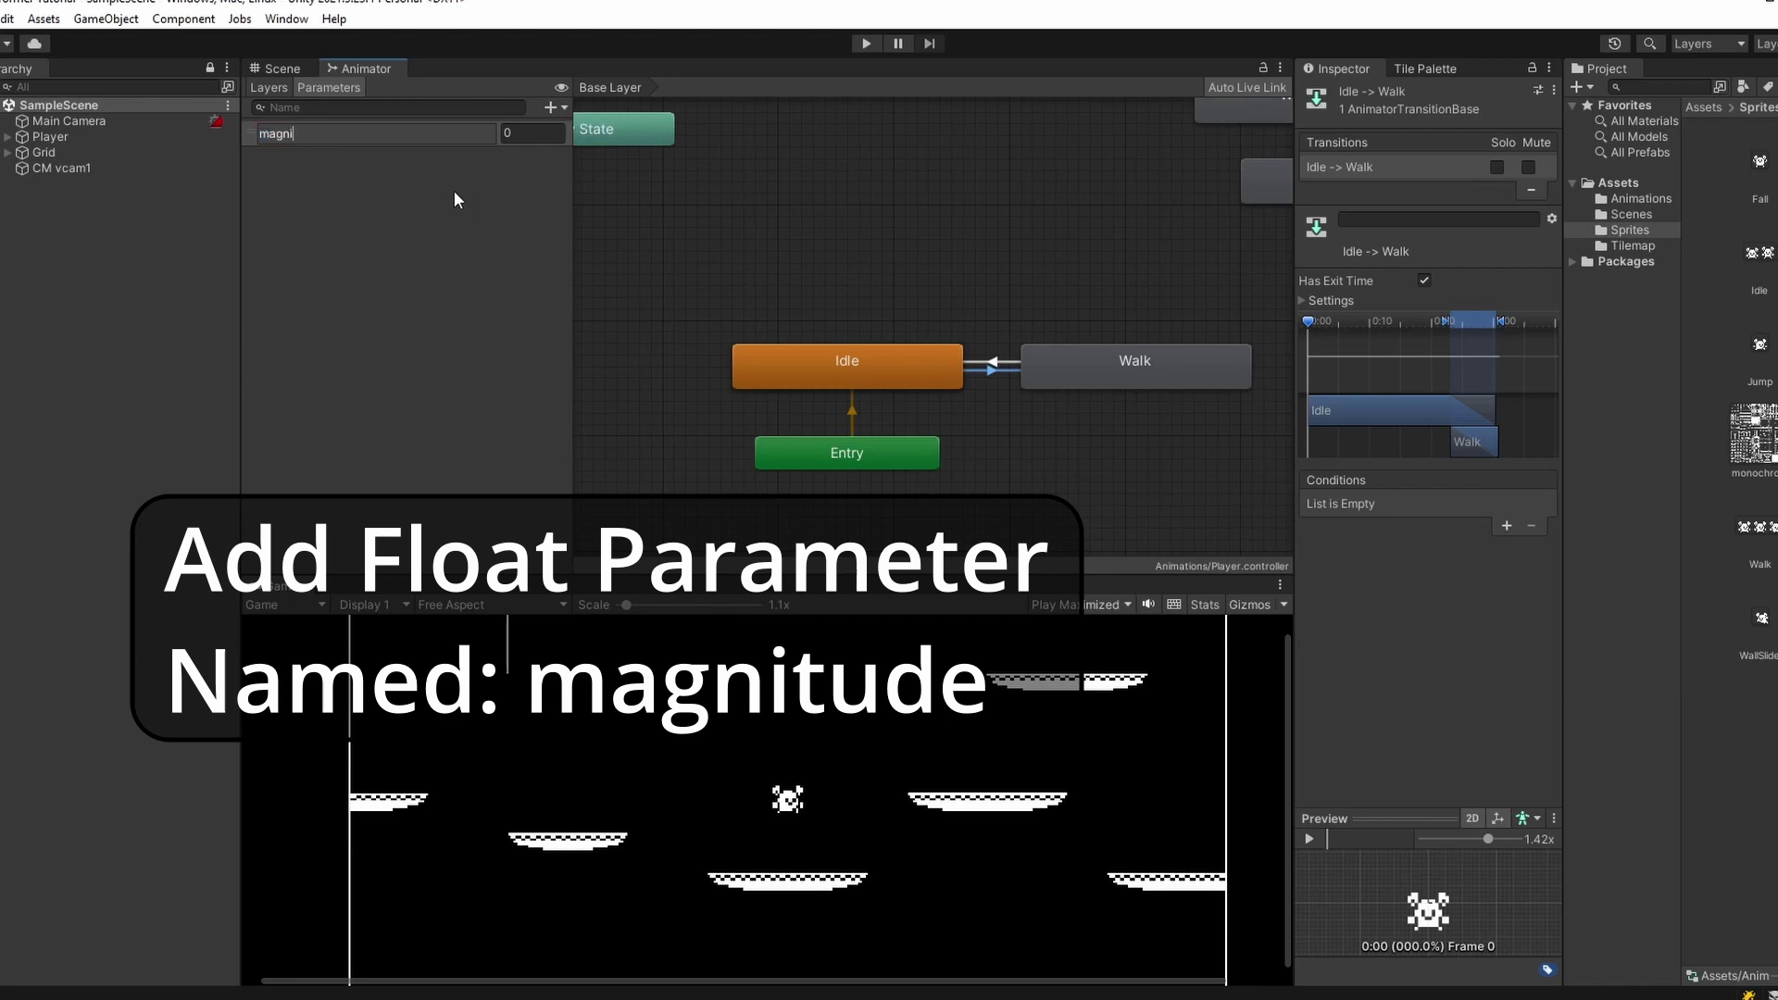
text(tude)
key(Return)
- Add the condition magnitude Greater 0 to the Idle to Walk transition and magnitude Less 0.1 to the Walk to Idle transition
scroll(971, 350, up, 3)
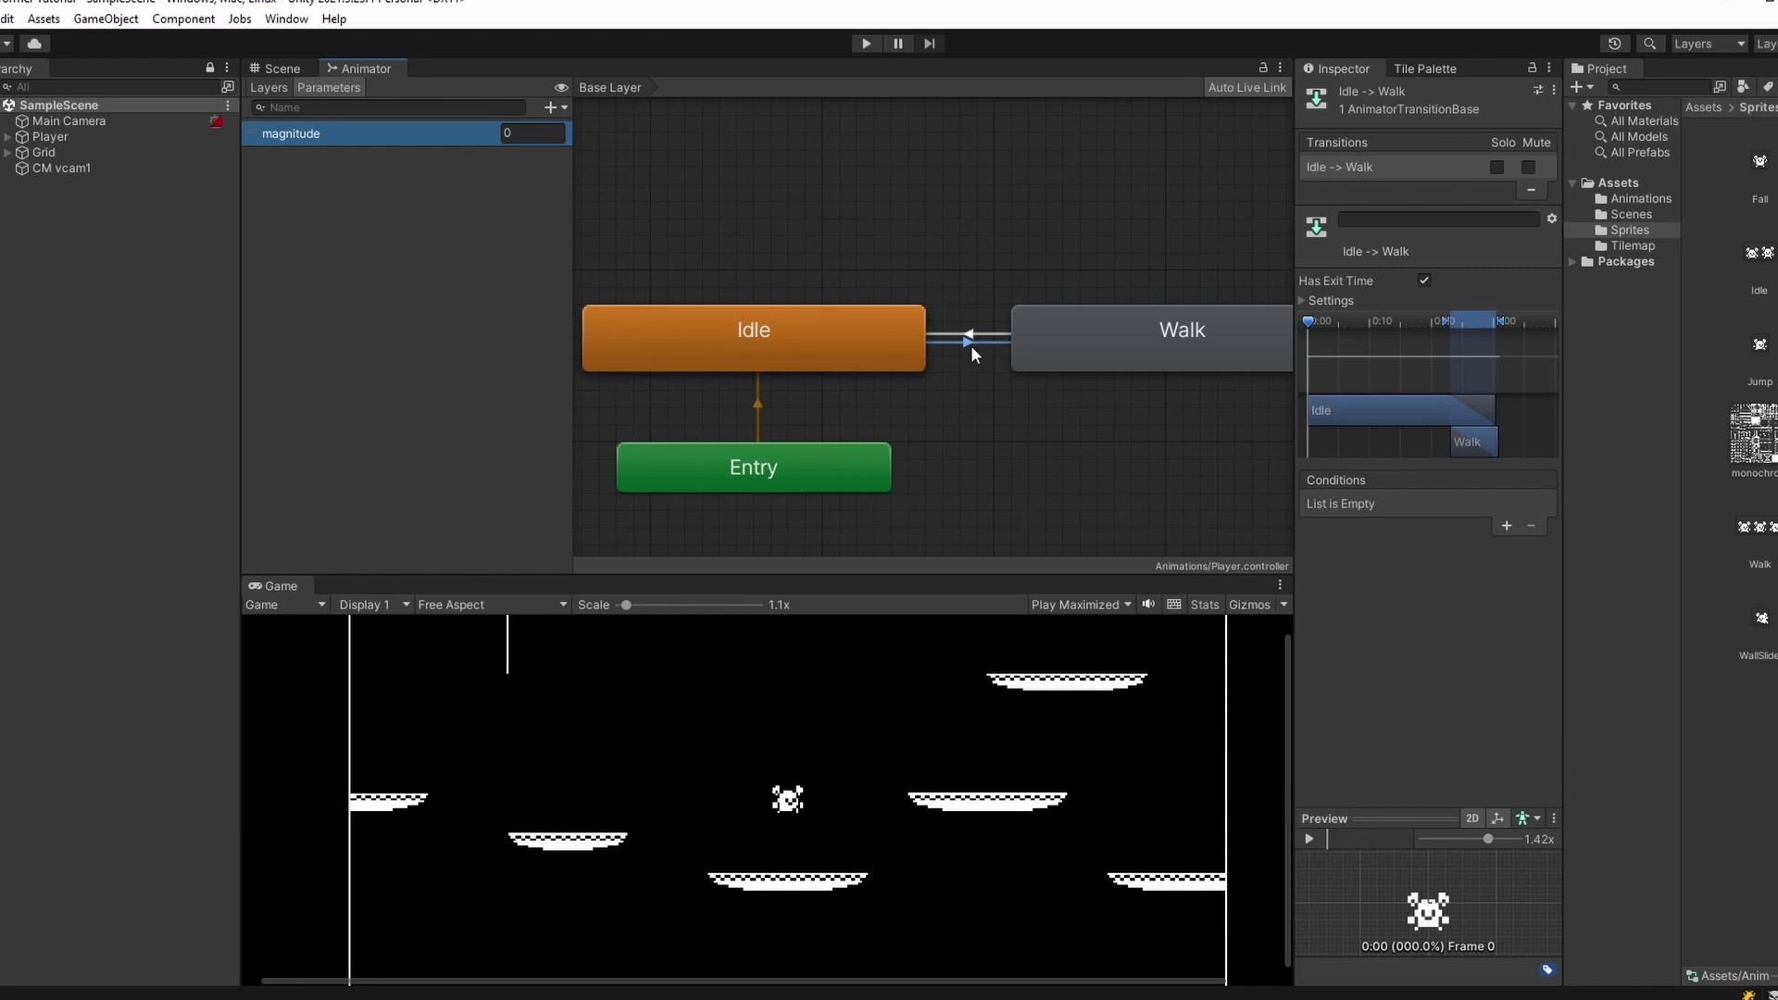
click(1507, 526)
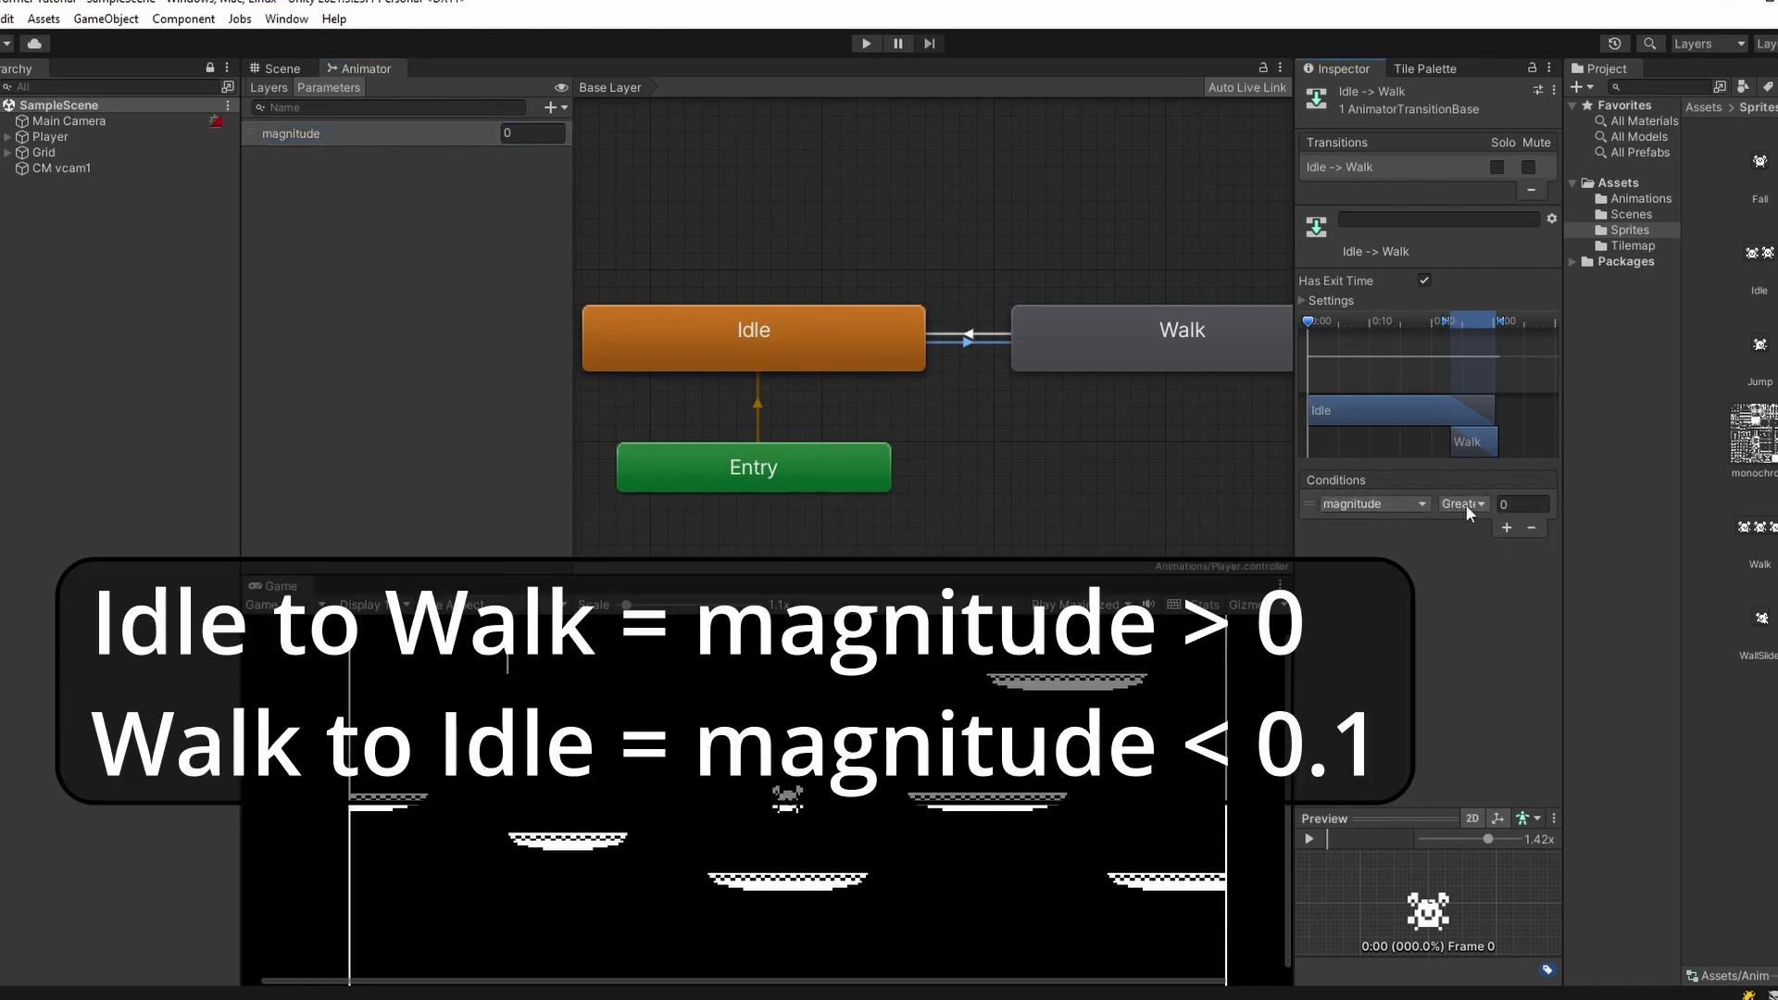
click(974, 333)
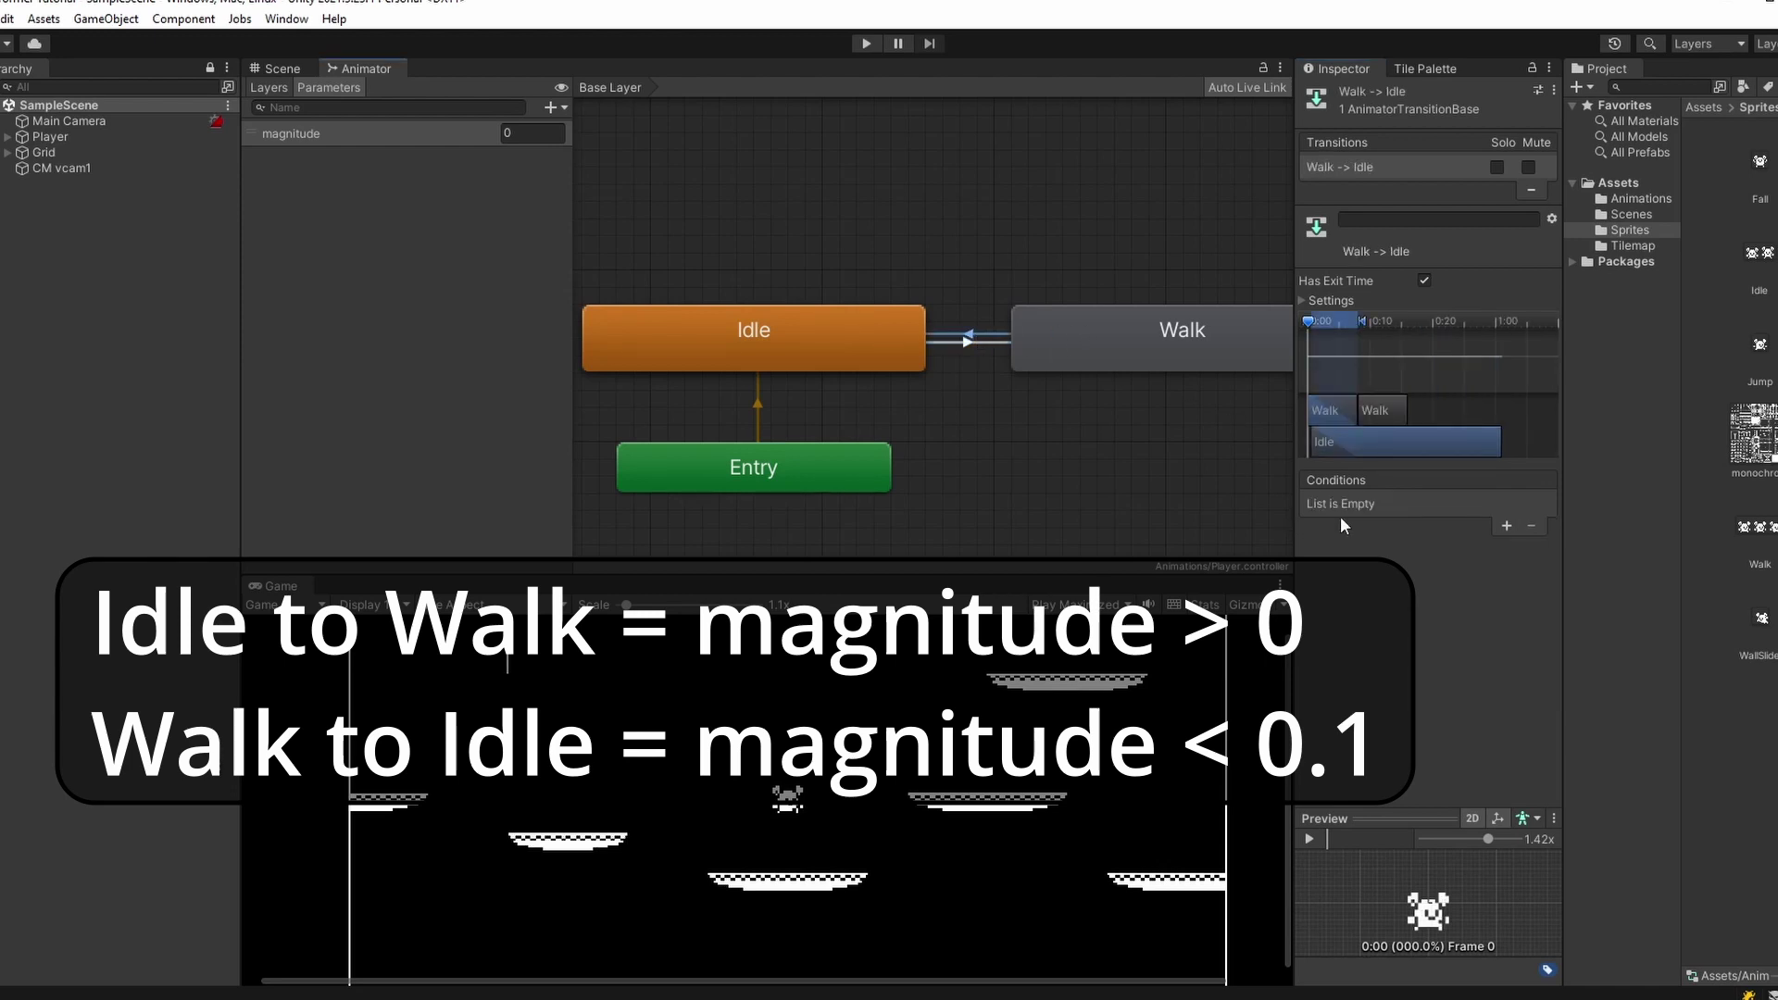
click(1506, 526)
click(1459, 502)
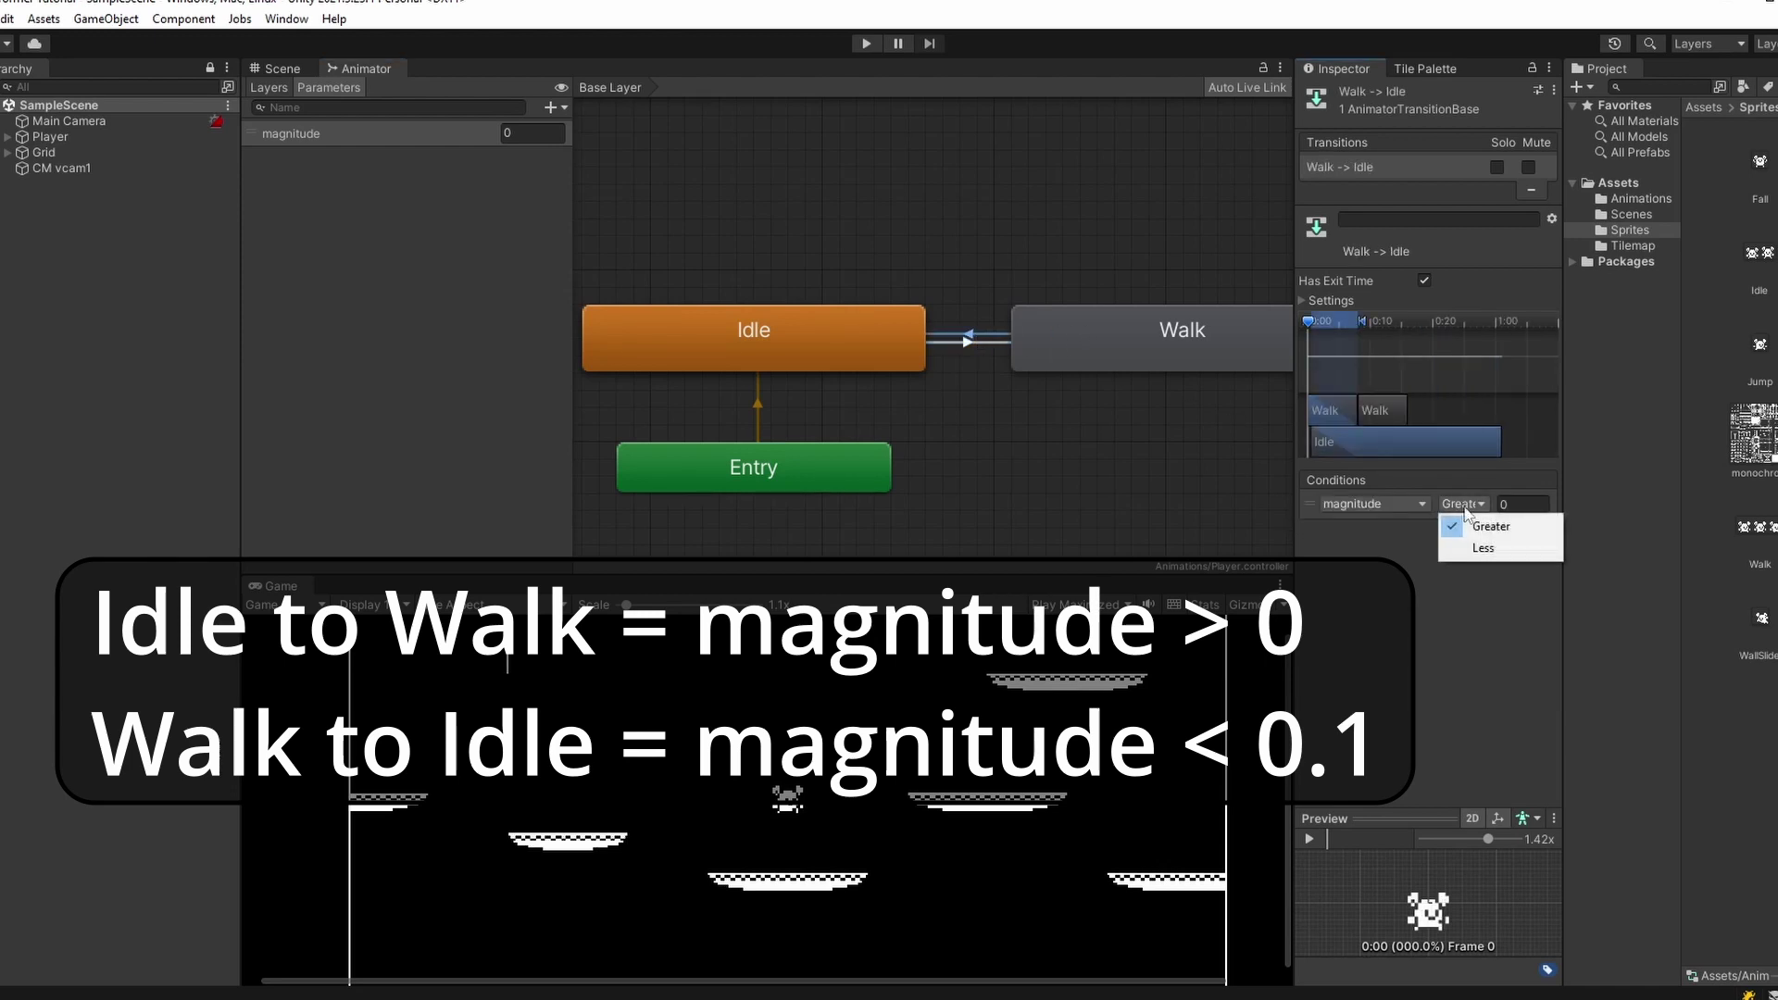
click(1487, 548)
click(1529, 504)
text(0.1)
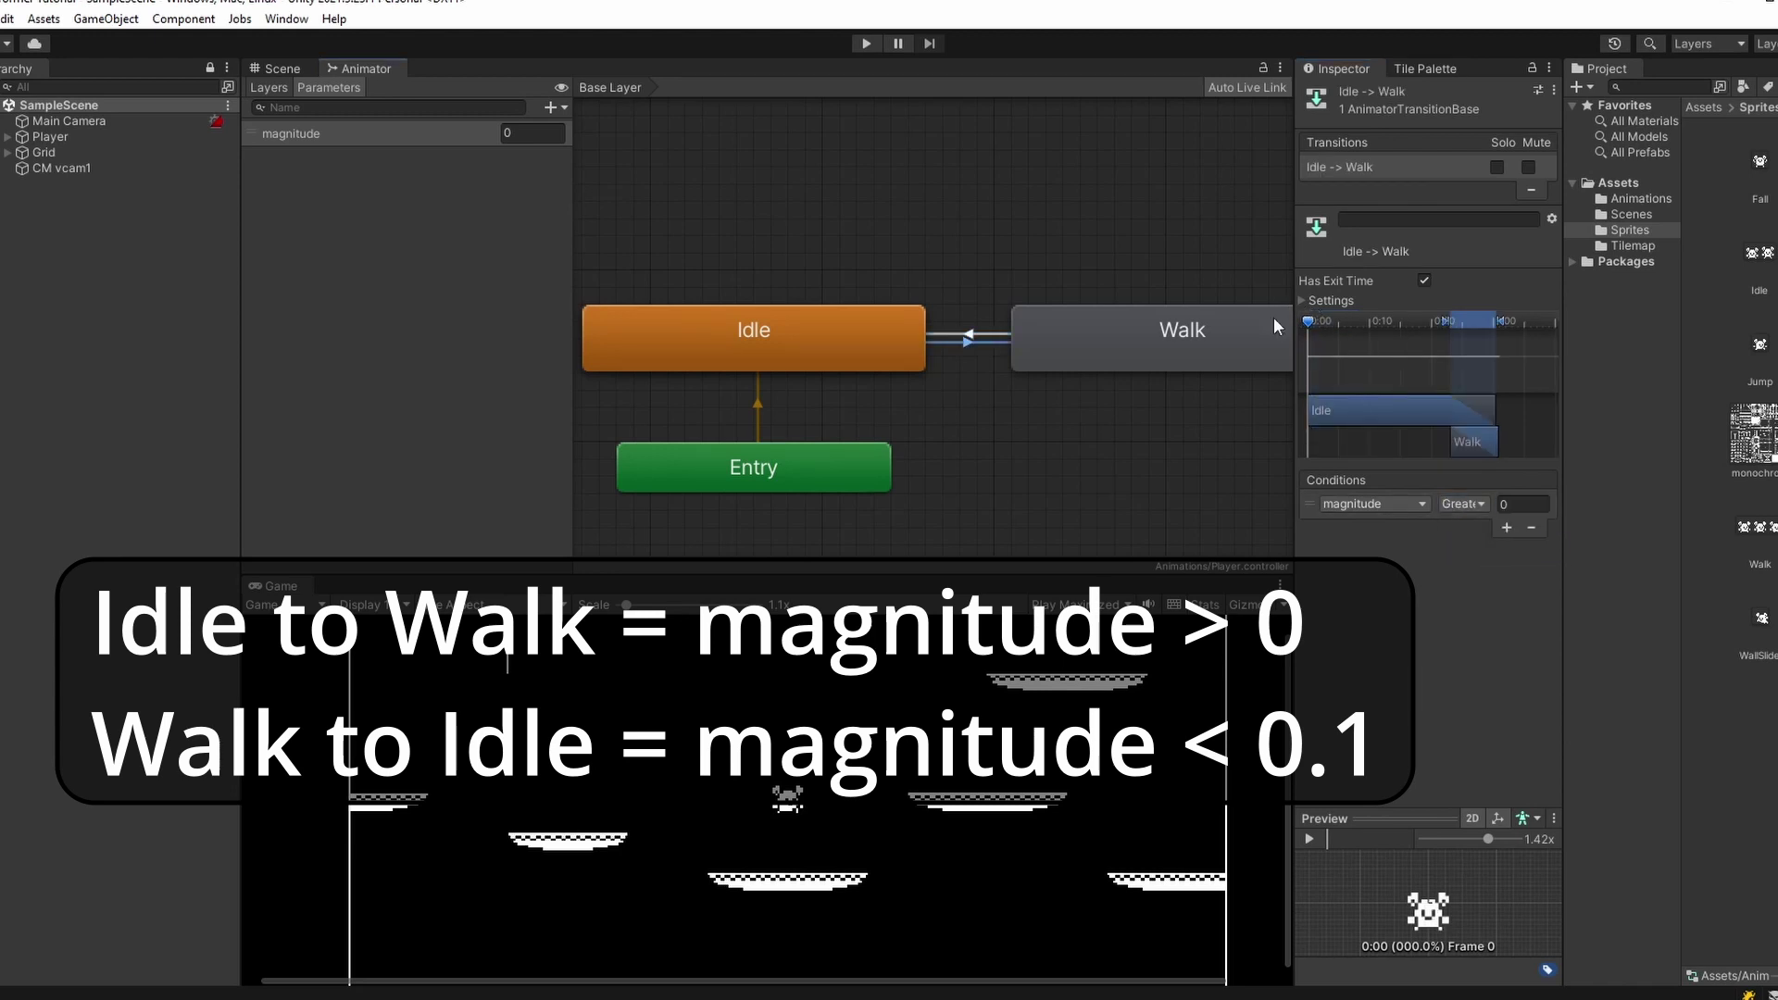
- Turn off Has Exit Time and Fixed Duration on the Idle to Walk transition and set its Transition Duration to 0
scroll(972, 344, up, 1)
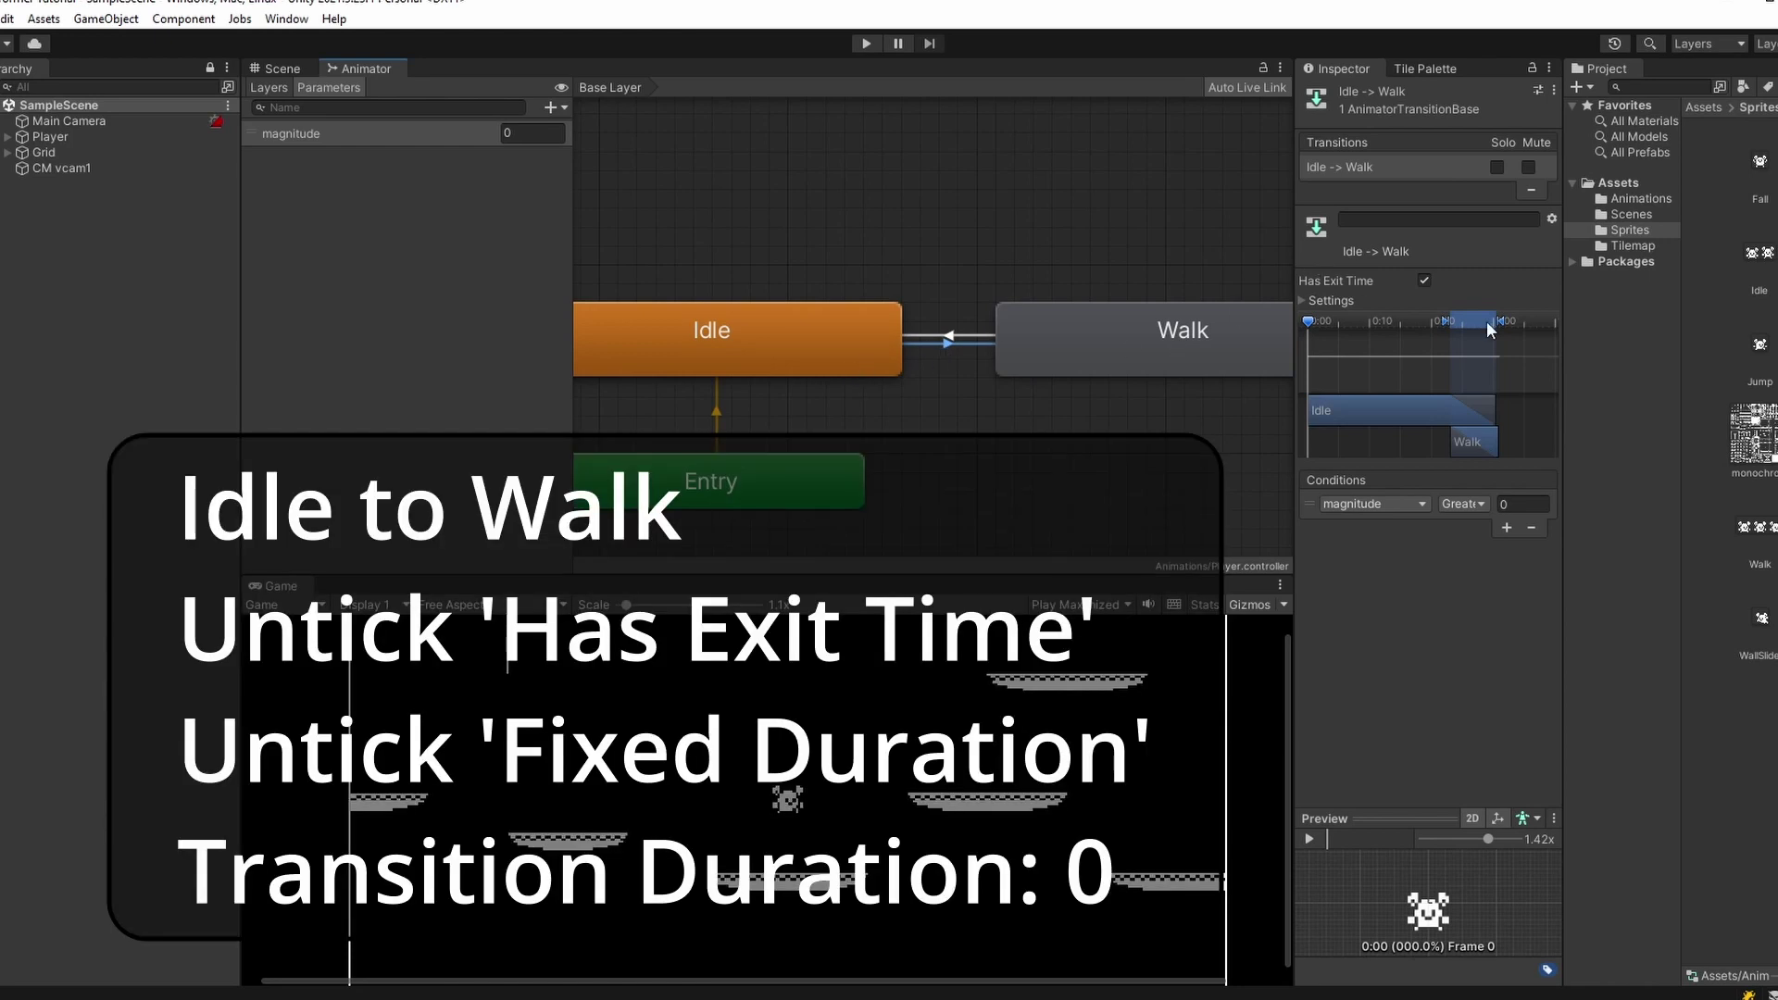
click(1423, 280)
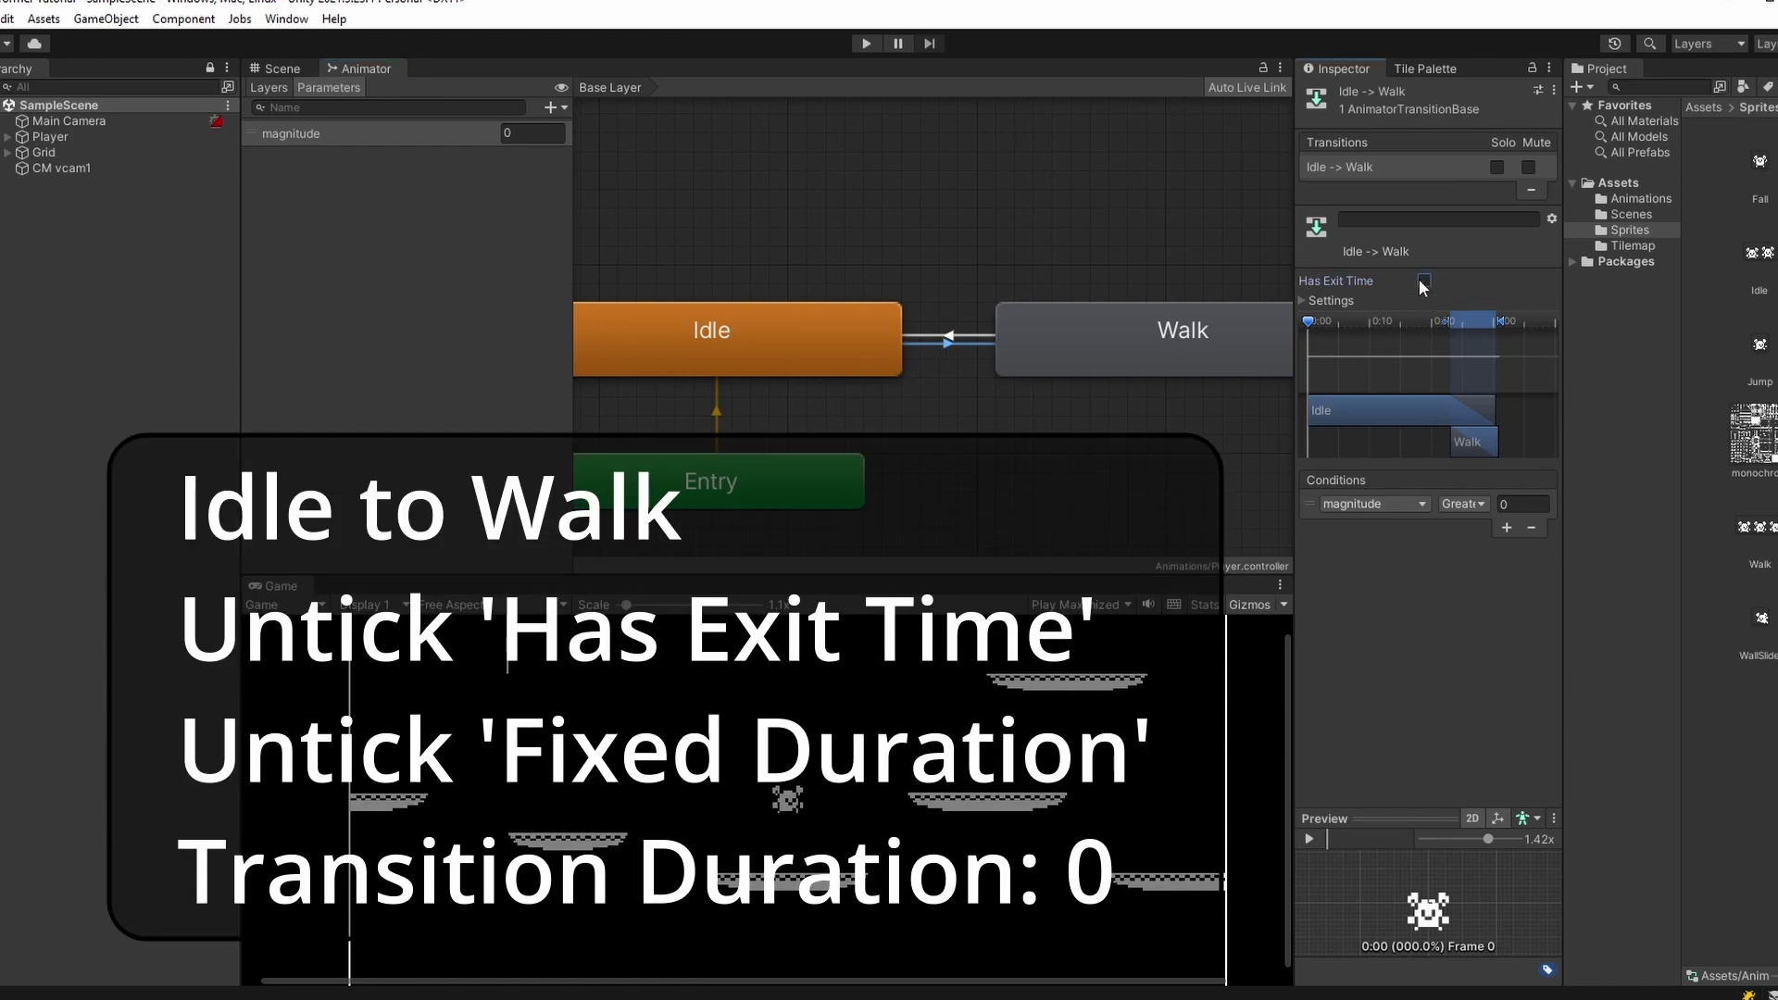
click(1303, 302)
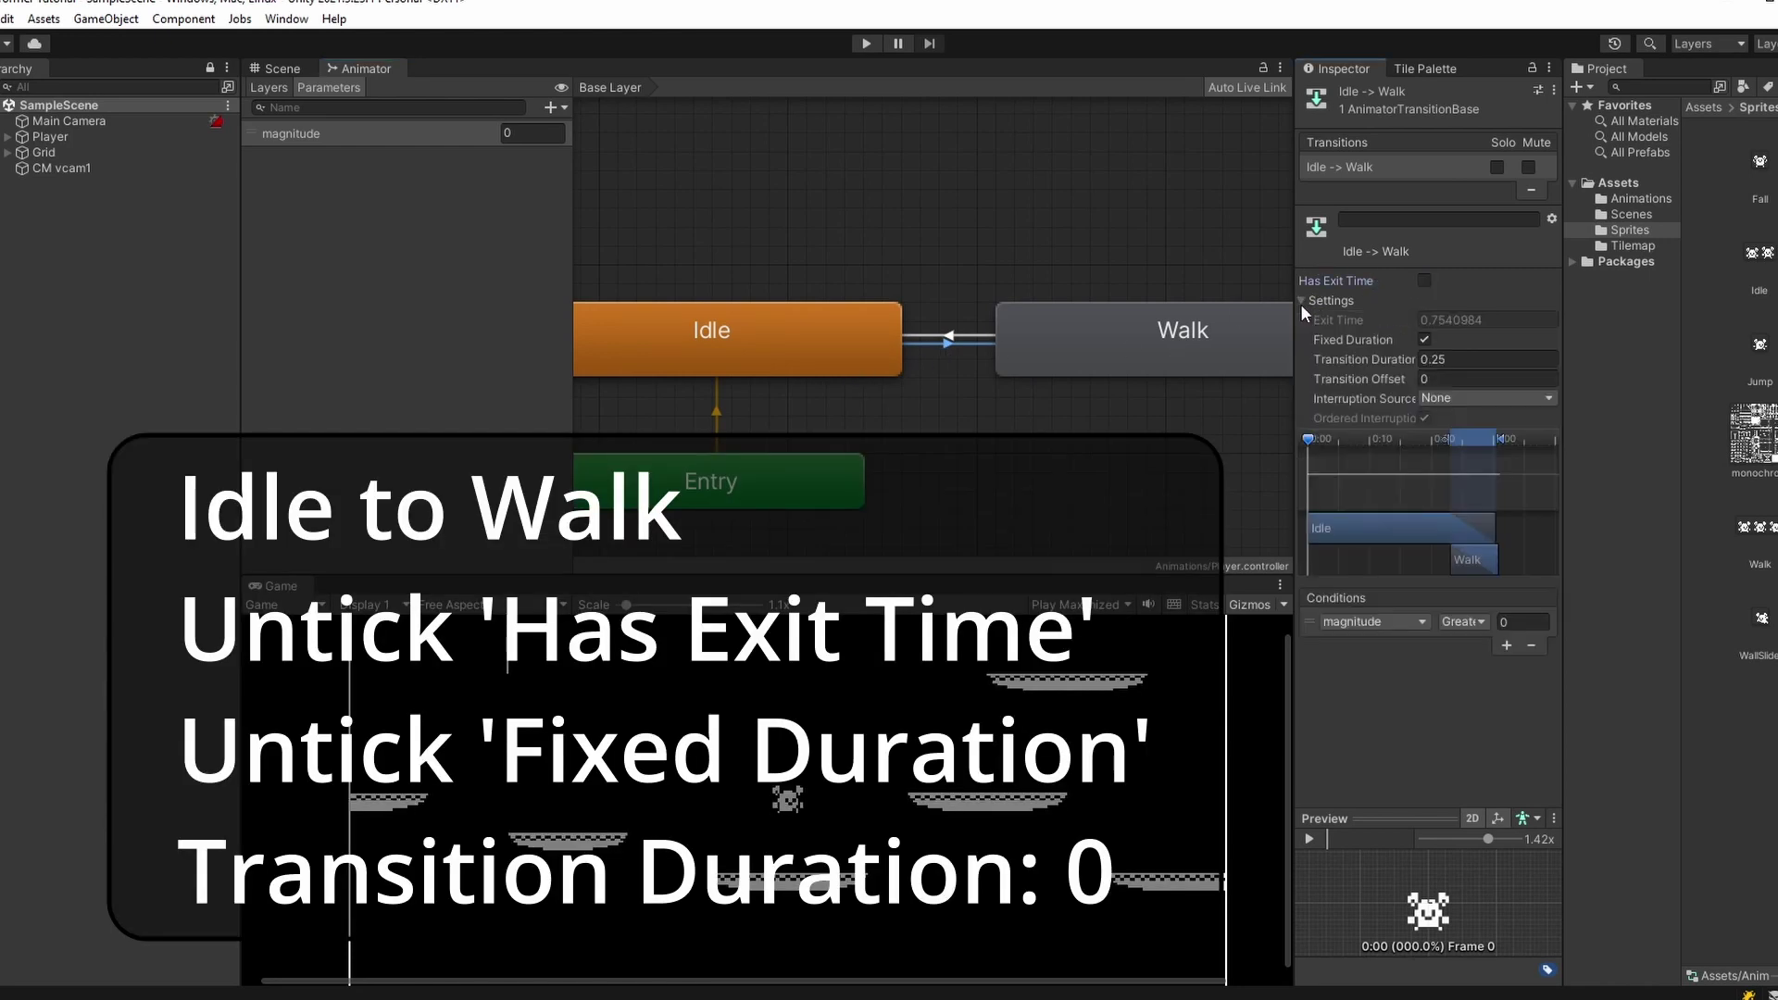
click(1424, 339)
click(1493, 359)
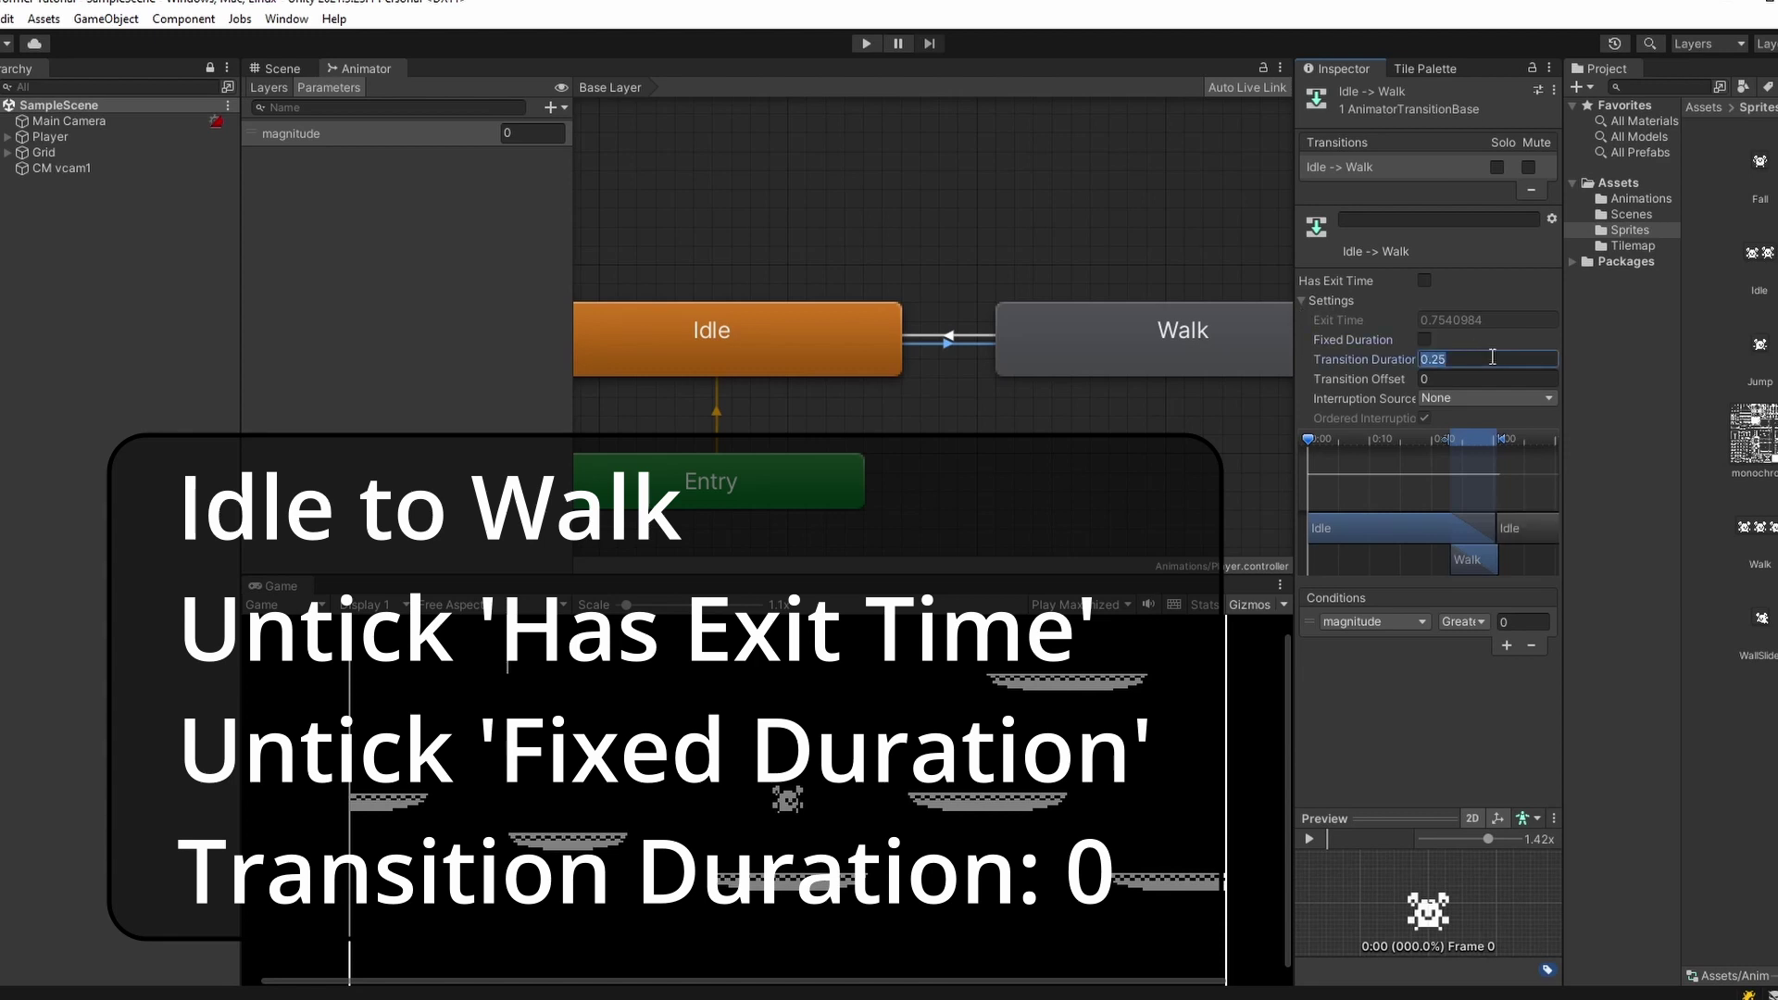
text(0)
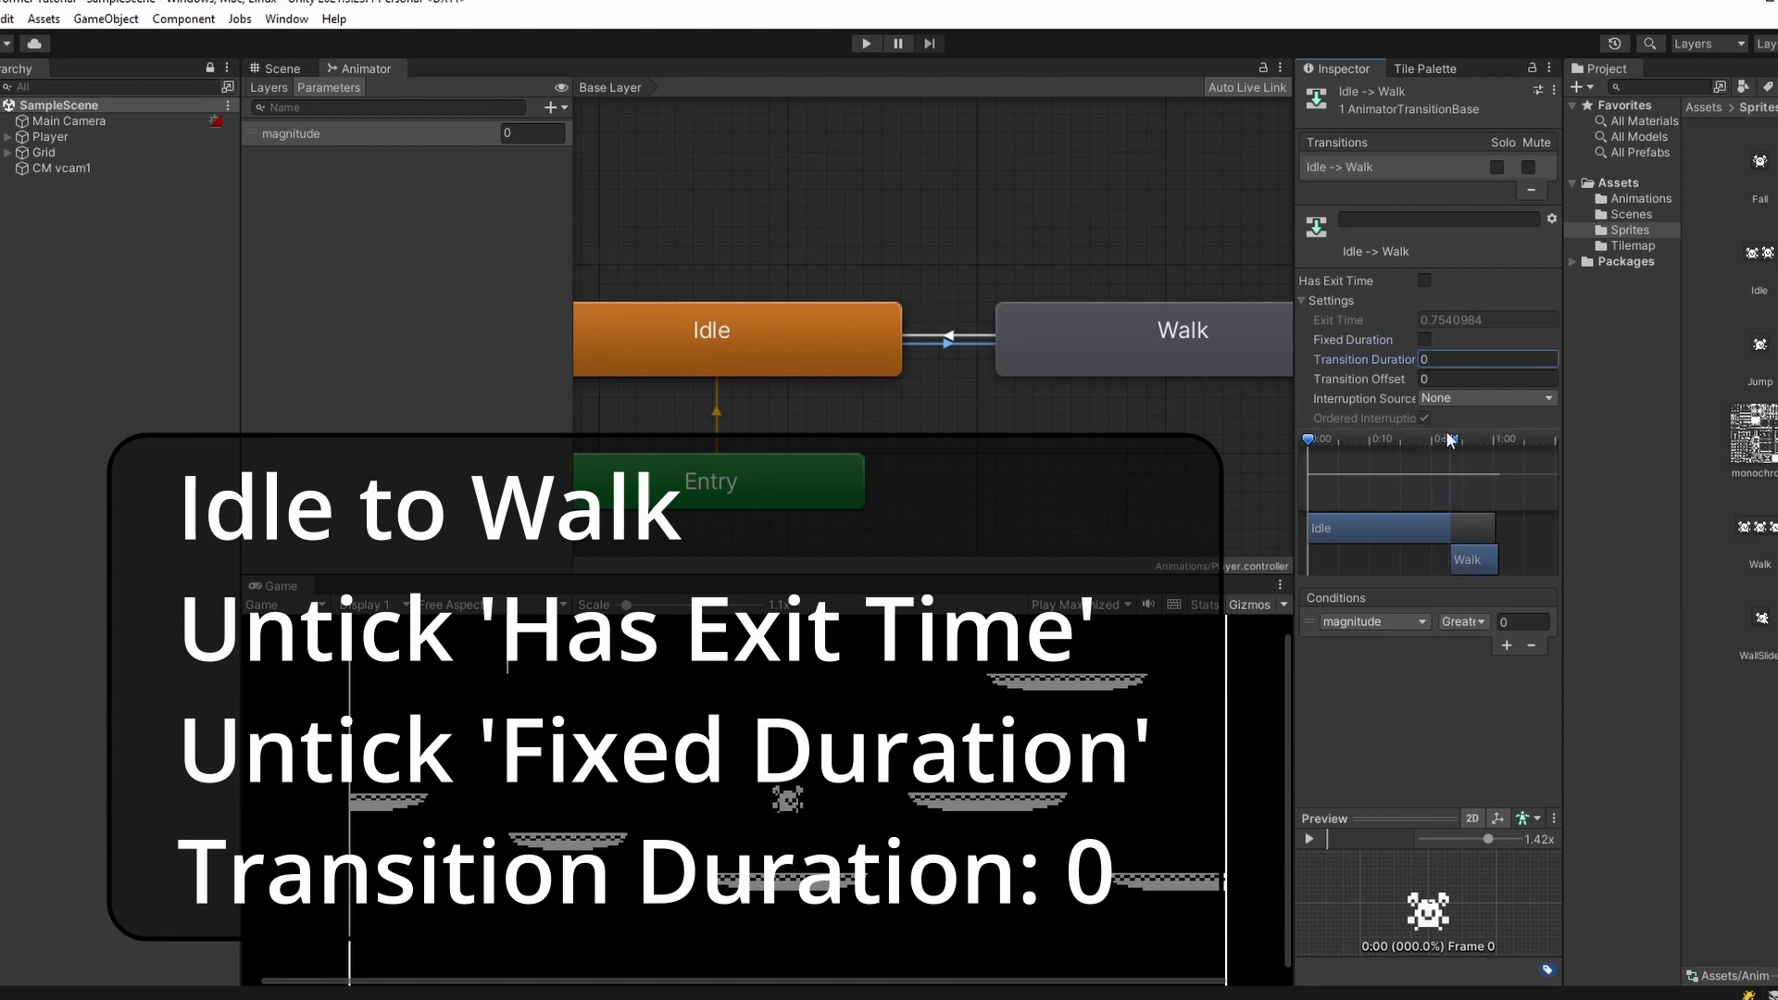
click(1451, 787)
- Turn off Has Exit Time and Fixed Duration on the Walk to Idle transition and set its Transition Duration to 0
click(949, 337)
click(1423, 281)
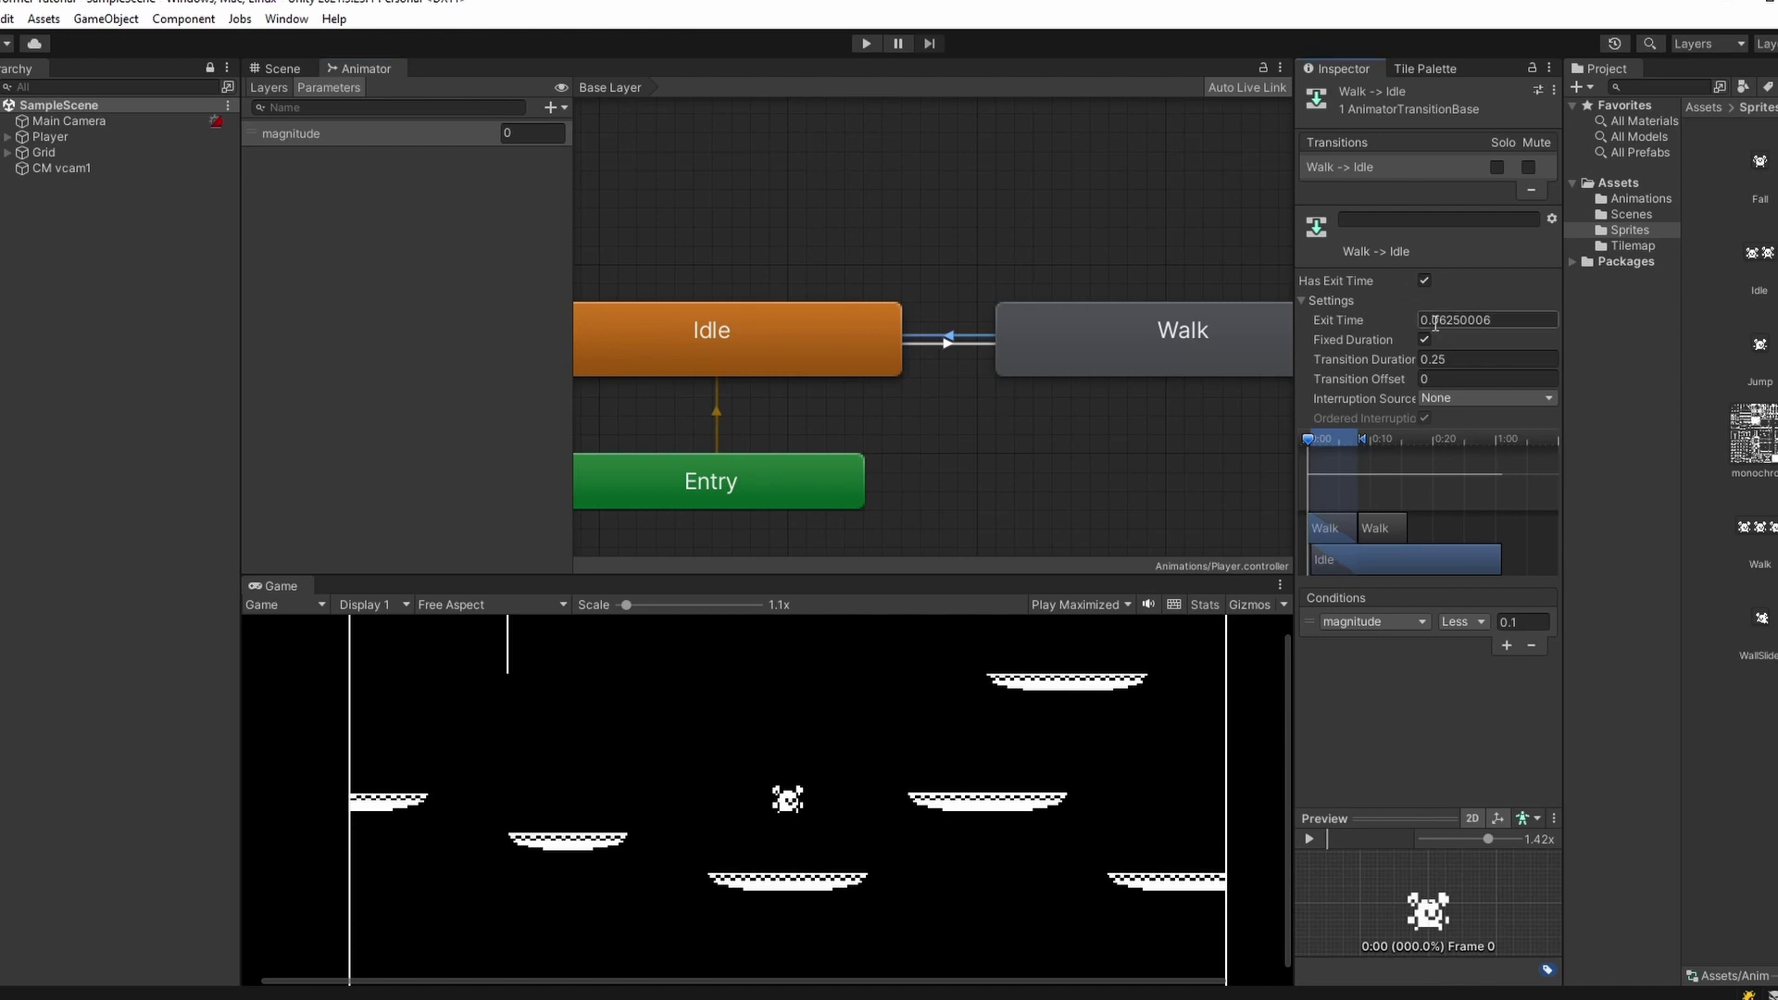
click(1425, 339)
click(1496, 358)
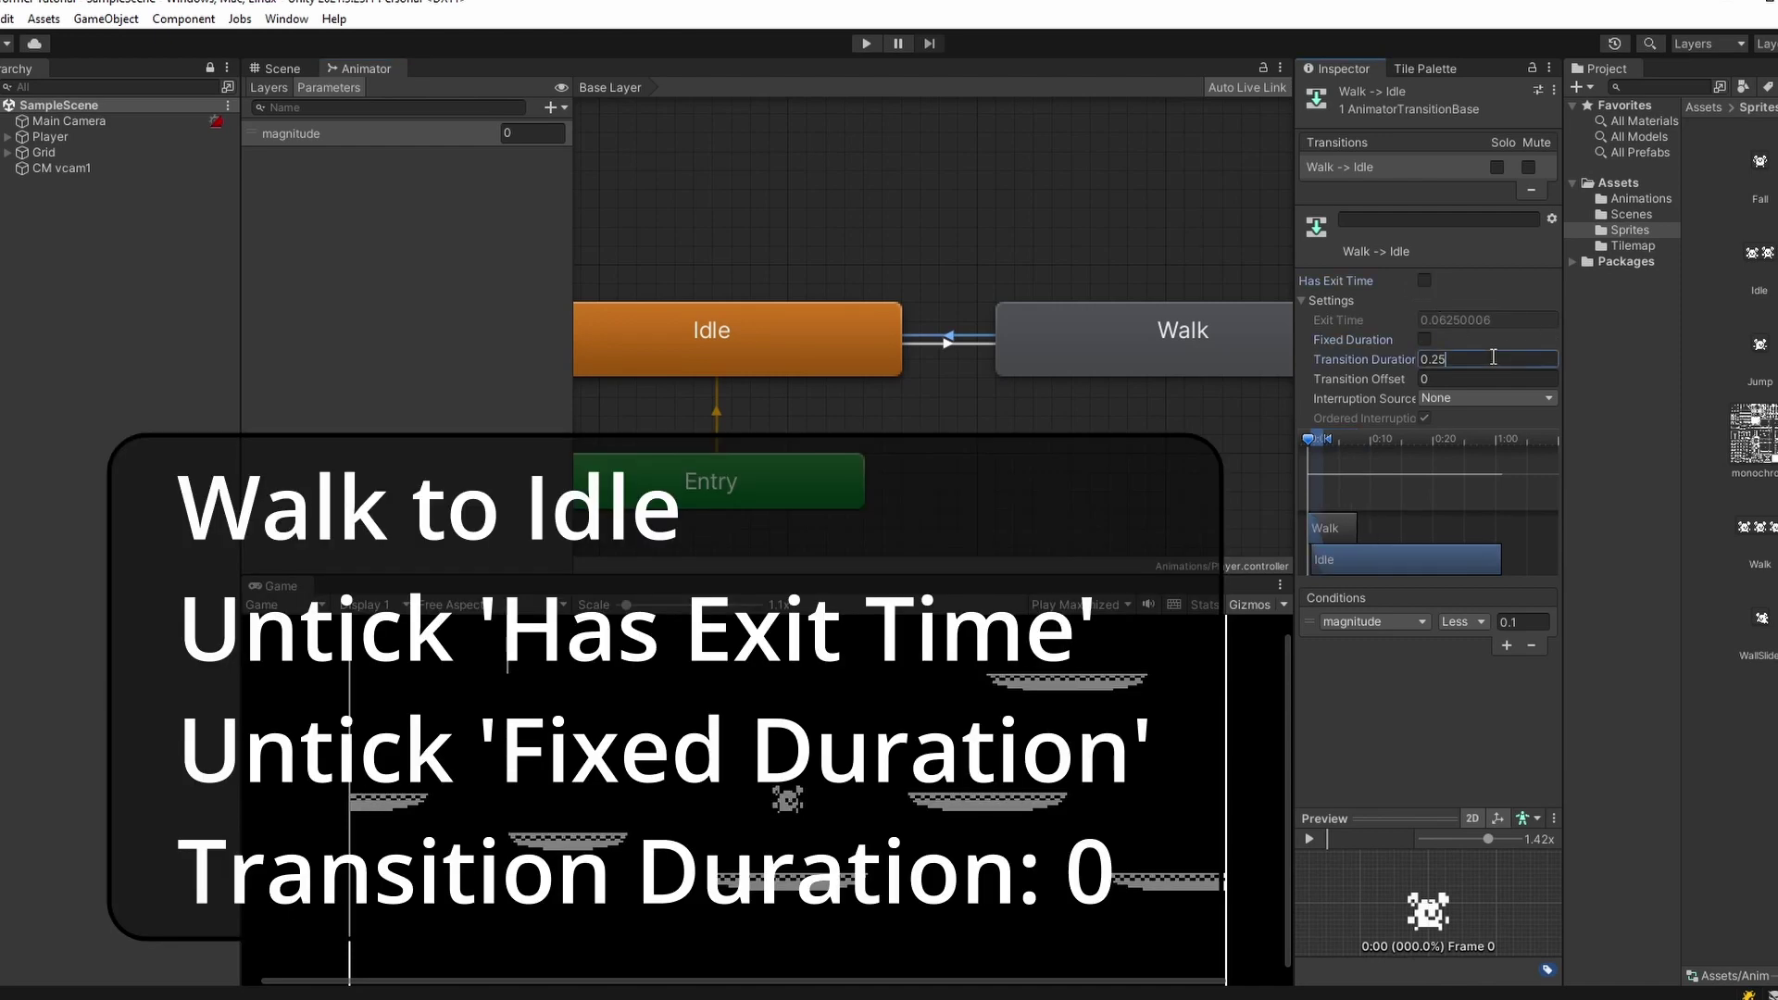
text(0)
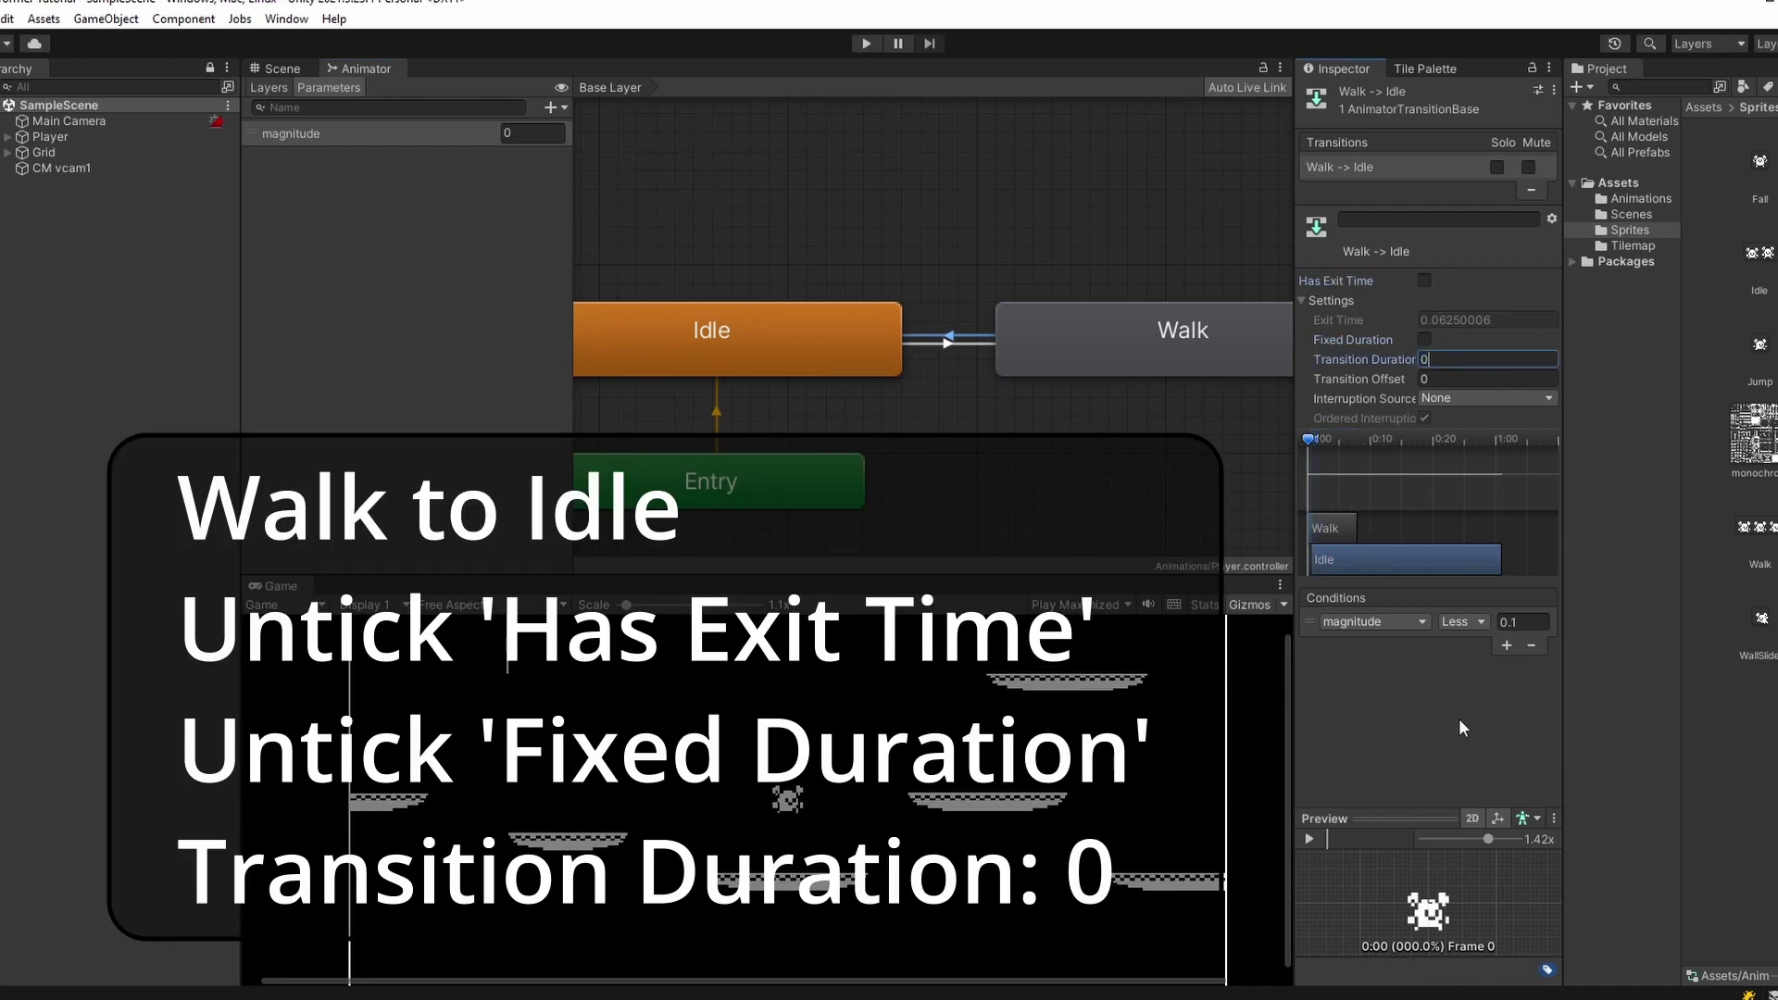
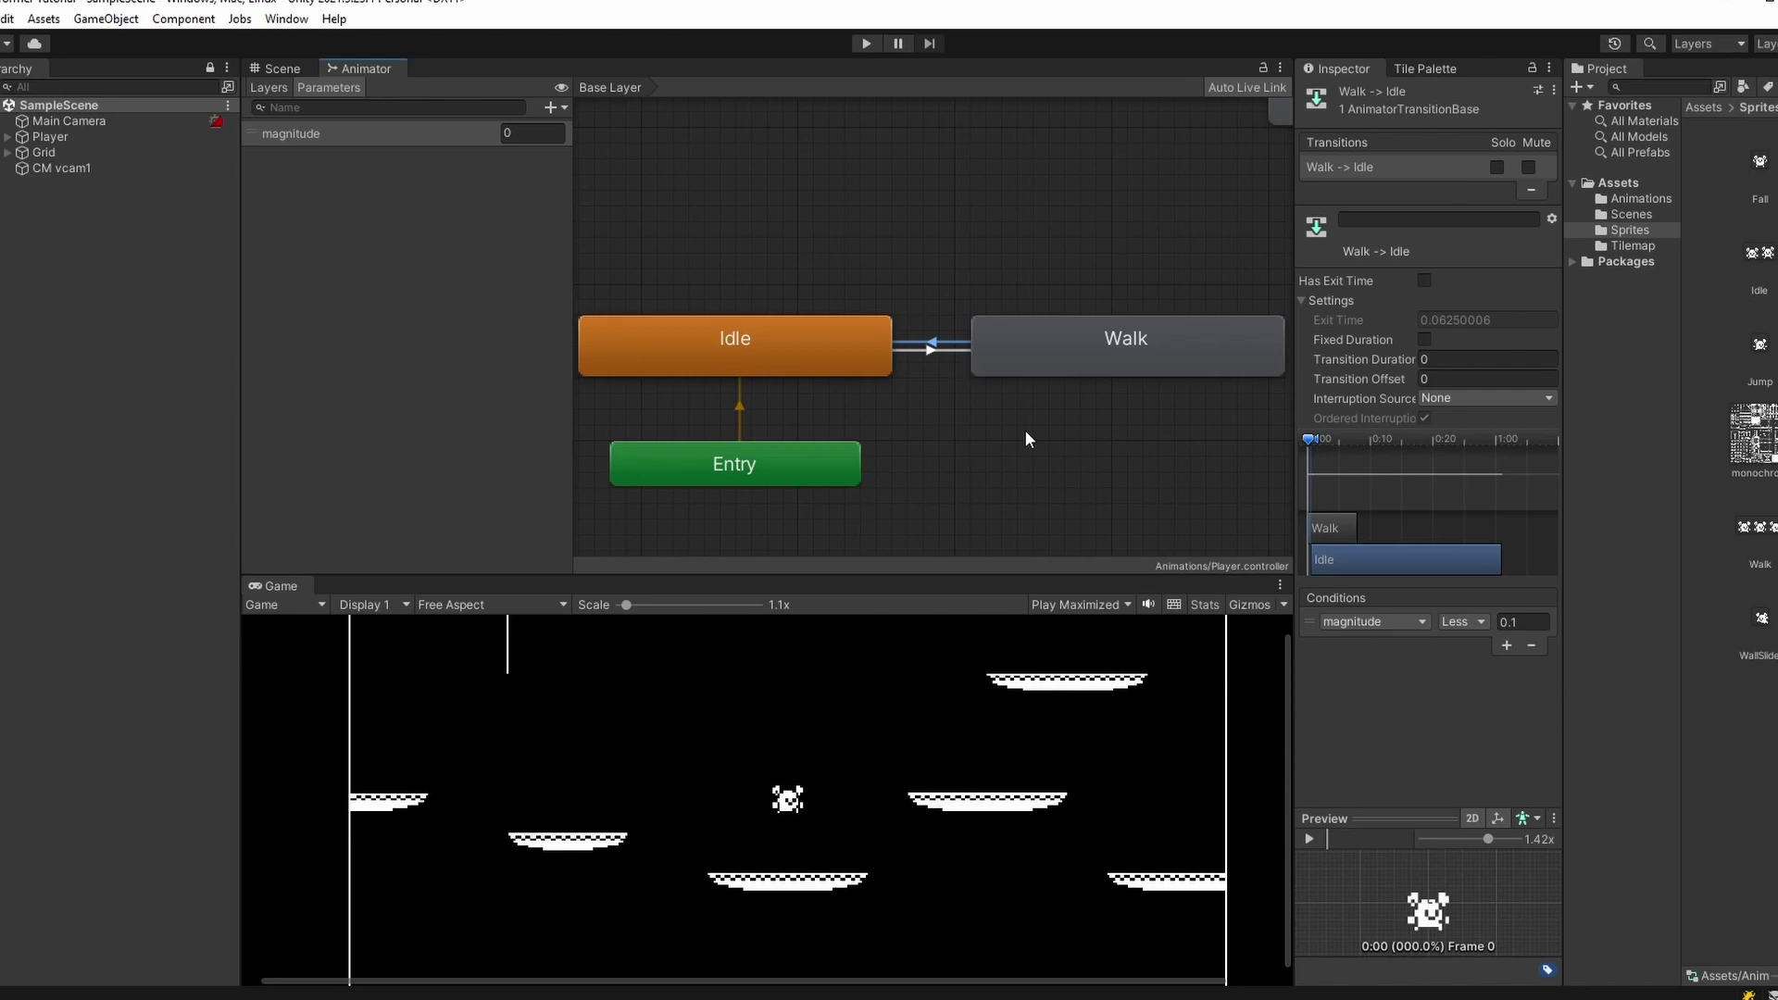
- Place the Jump state directly below Any State and create a transition from Any State to Jump
scroll(1025, 430, down, 3)
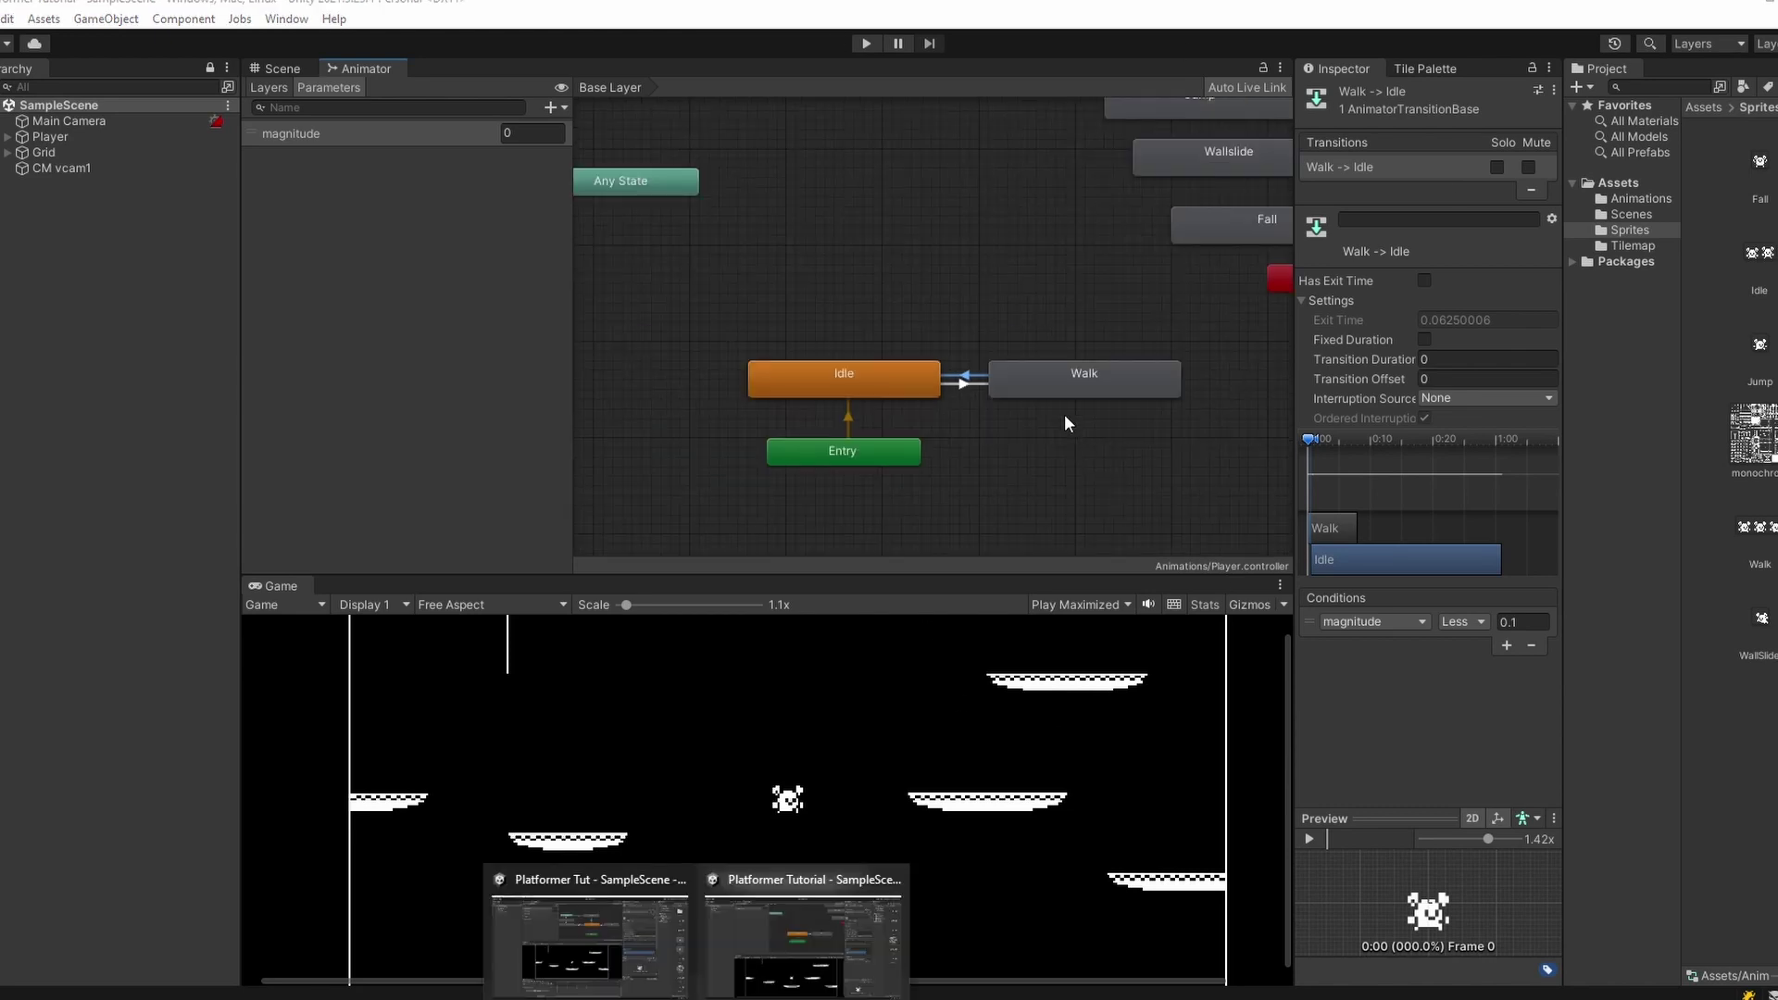
middle_drag(1136, 130, 1141, 212)
drag(1197, 176, 644, 347)
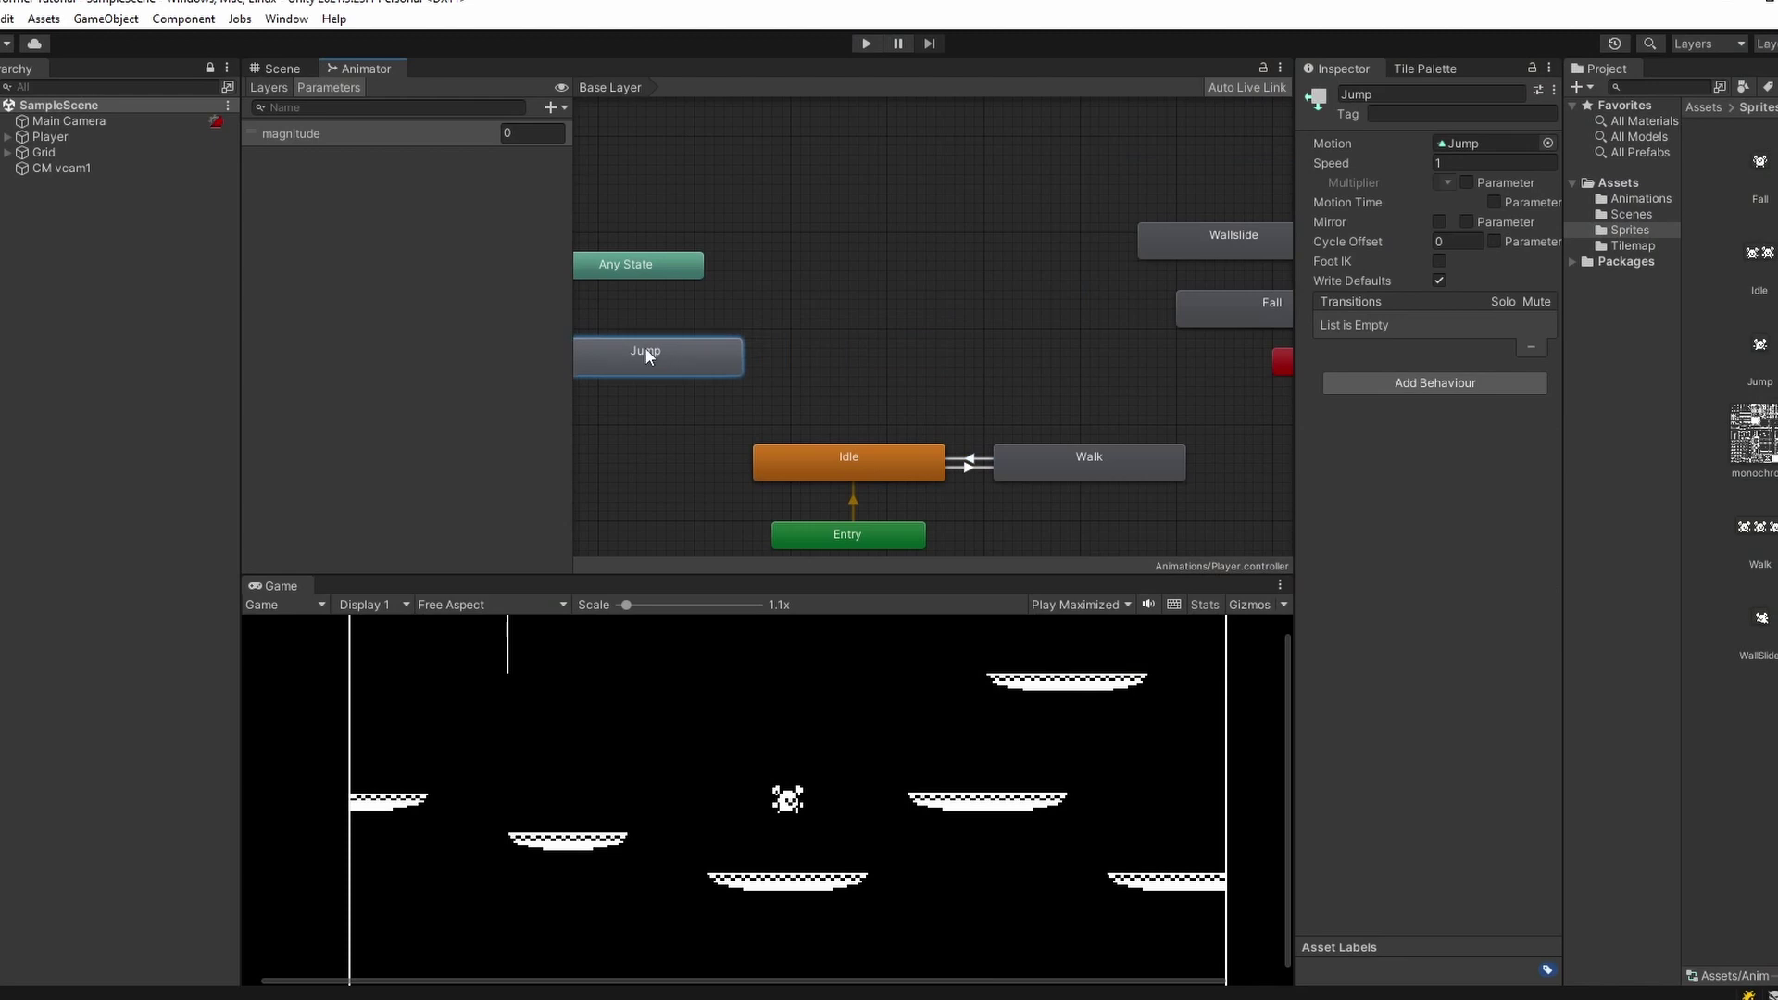
middle_drag(858, 366, 939, 366)
drag(760, 358, 742, 348)
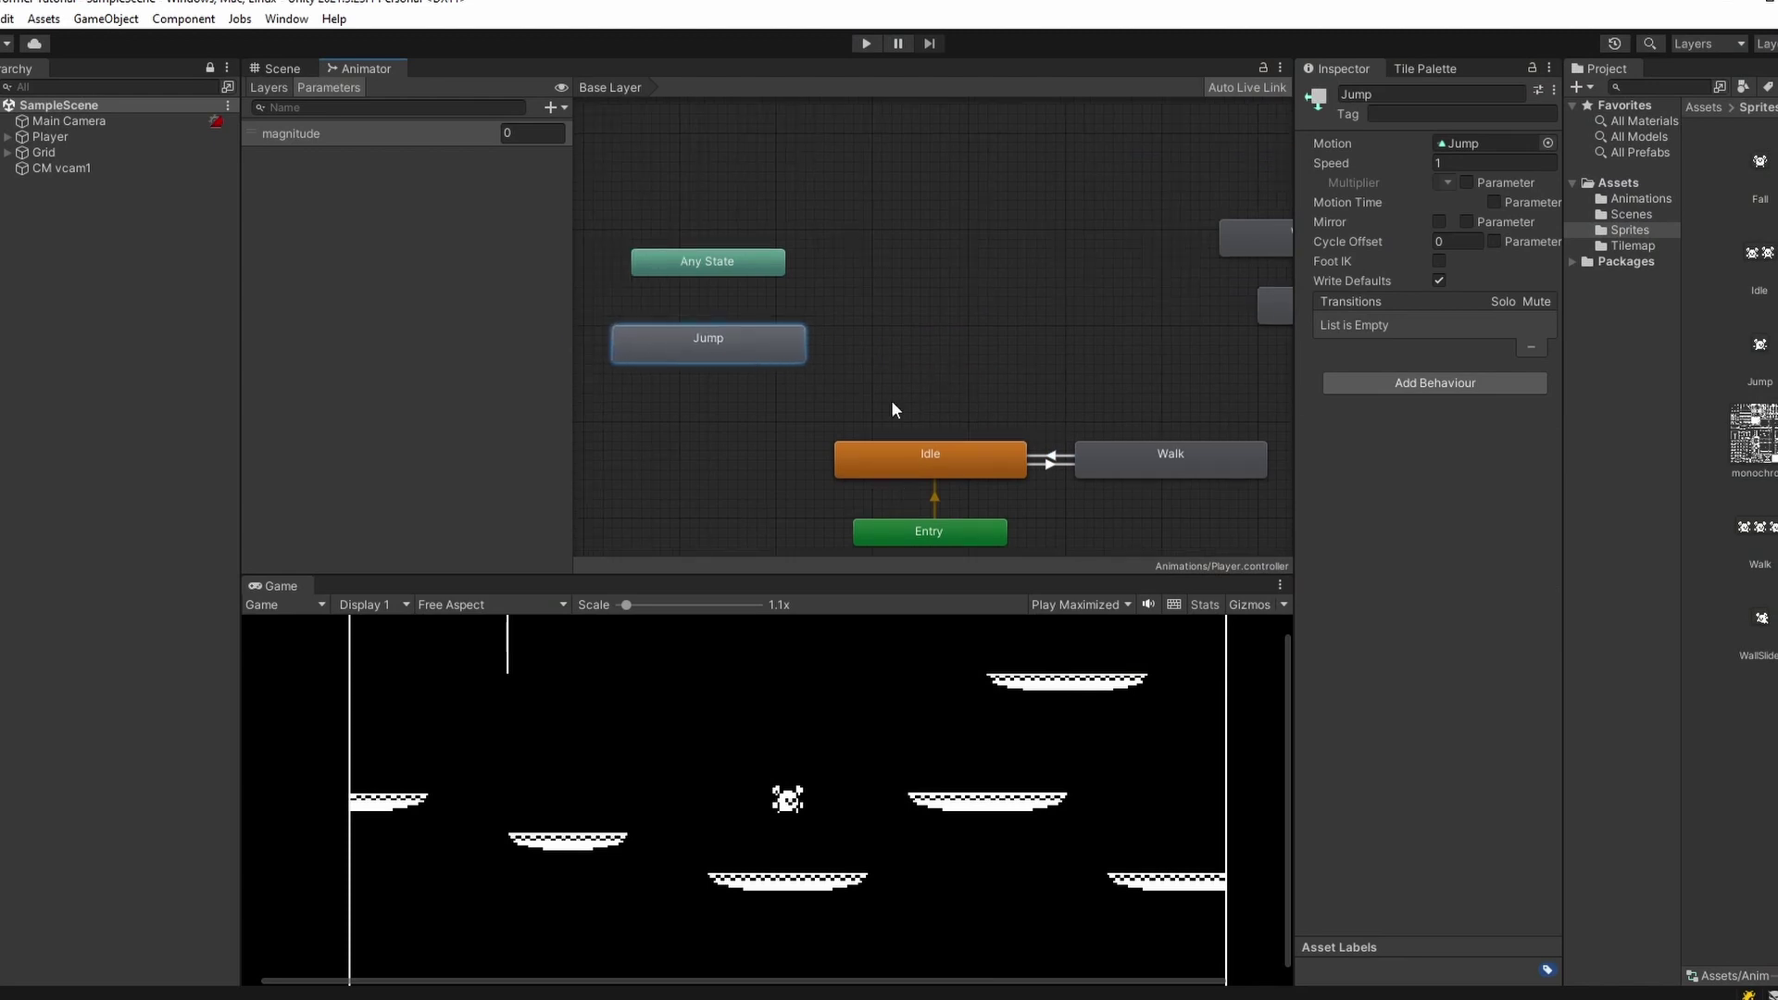
right_click(727, 263)
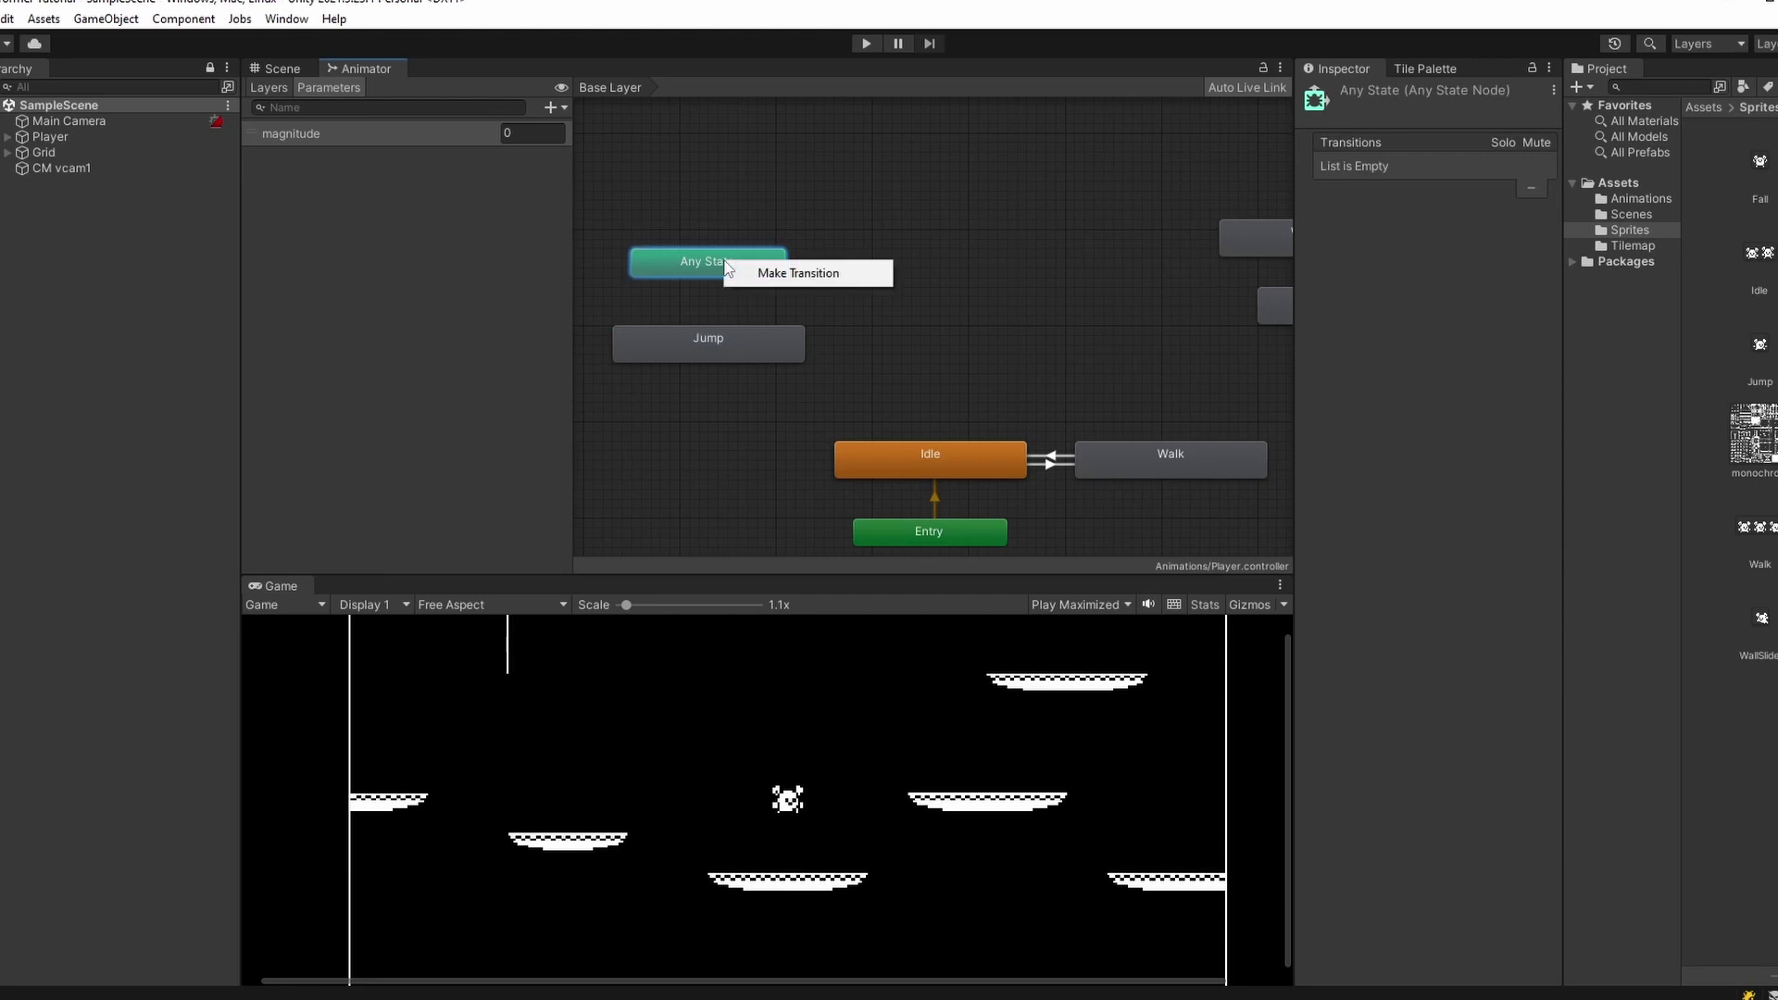
click(773, 275)
click(708, 351)
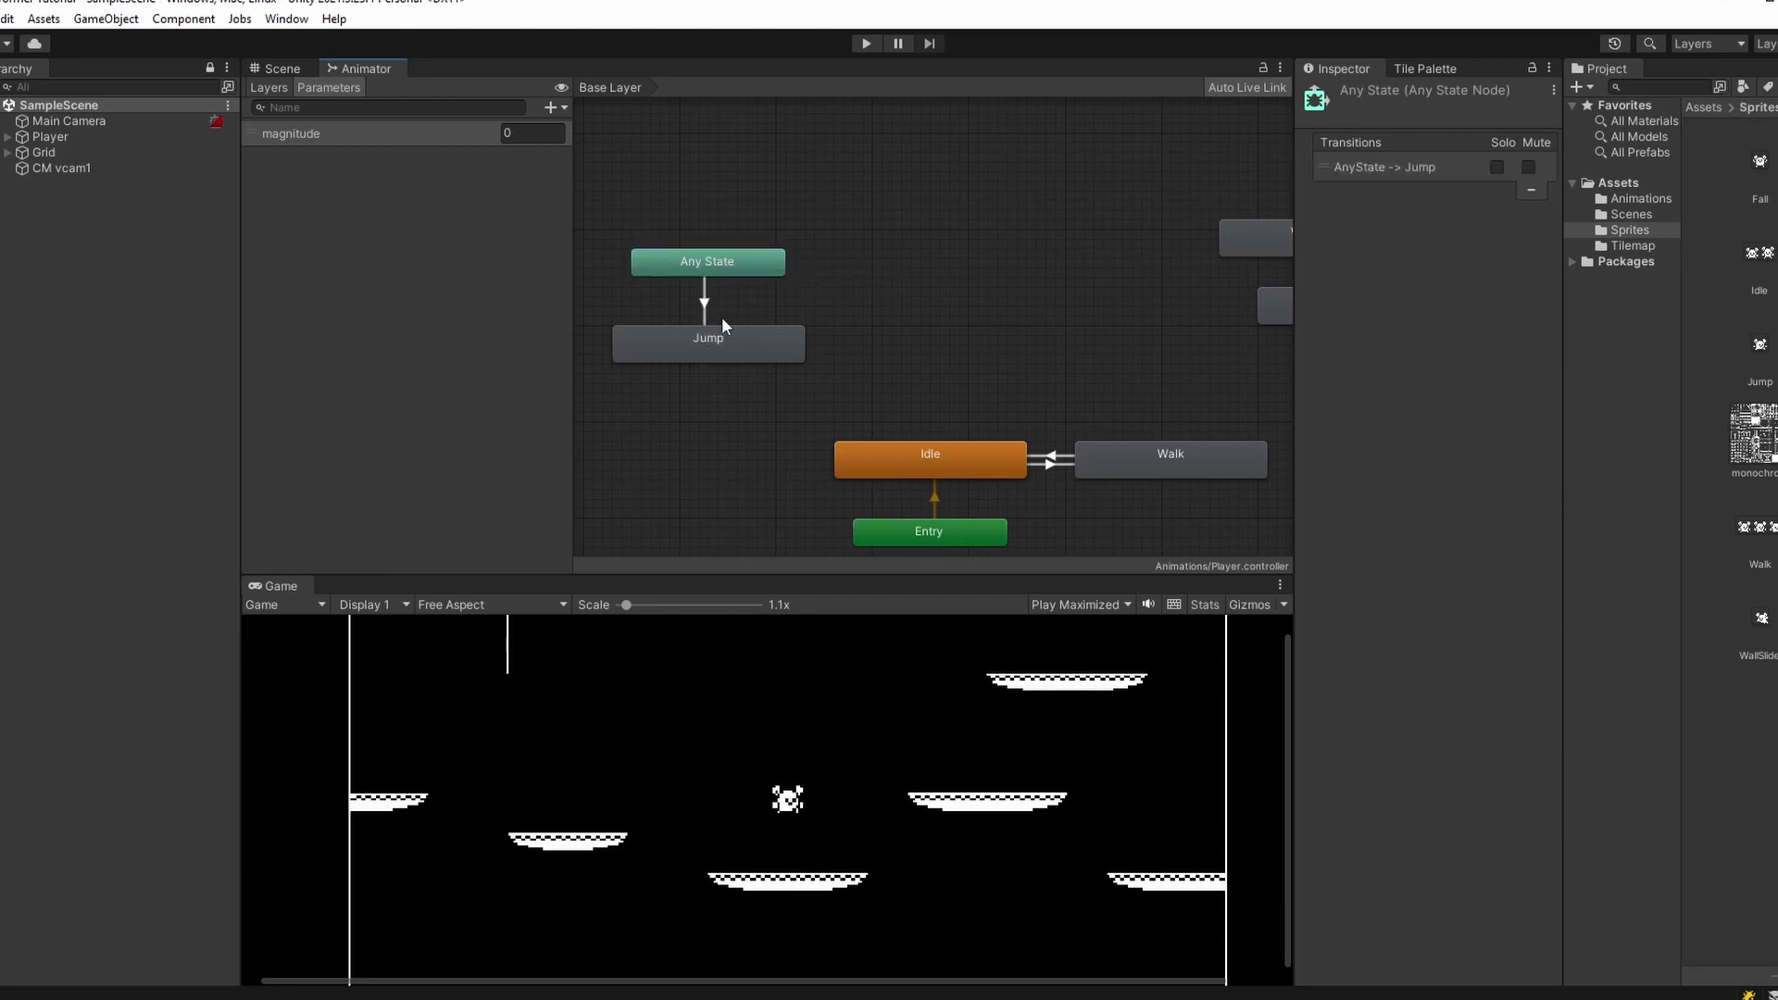
- Add a trigger parameter named Jump to the Player animator controller
click(560, 107)
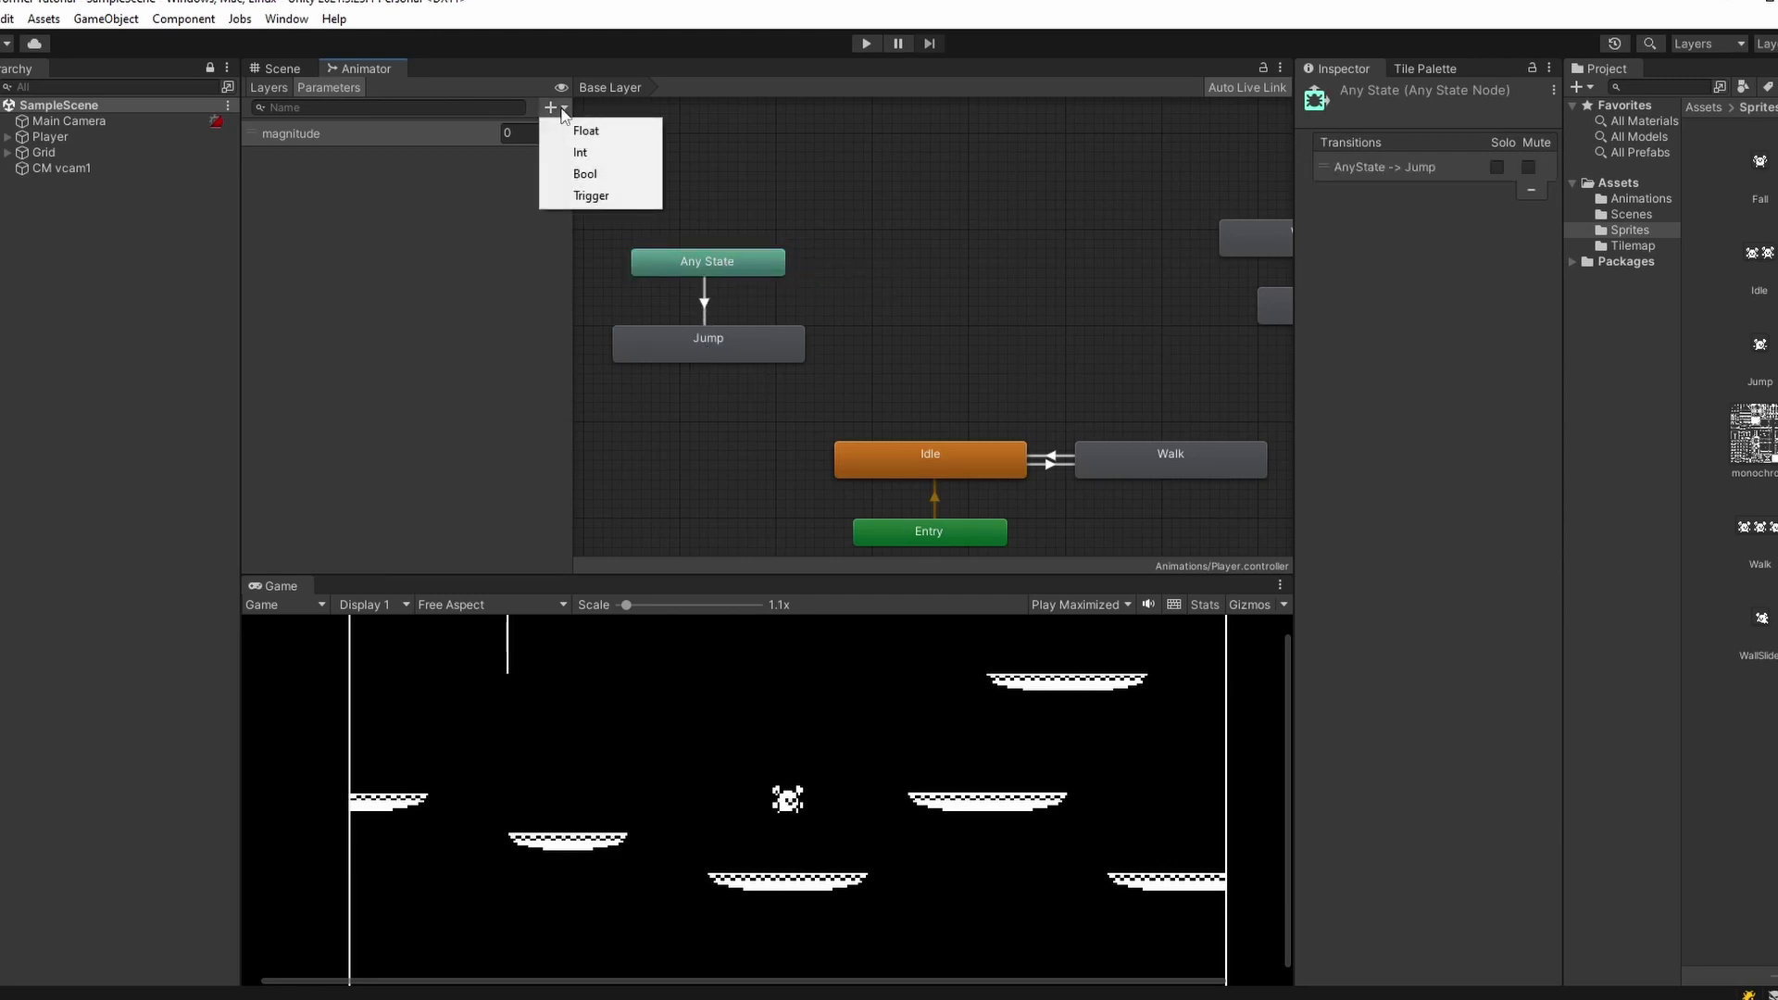
click(589, 196)
text(Jump)
key(Return)
- On the Any State to Jump transition, turn off Fixed Duration, set Transition Duration to 0 and add the Jump trigger as condition
click(703, 304)
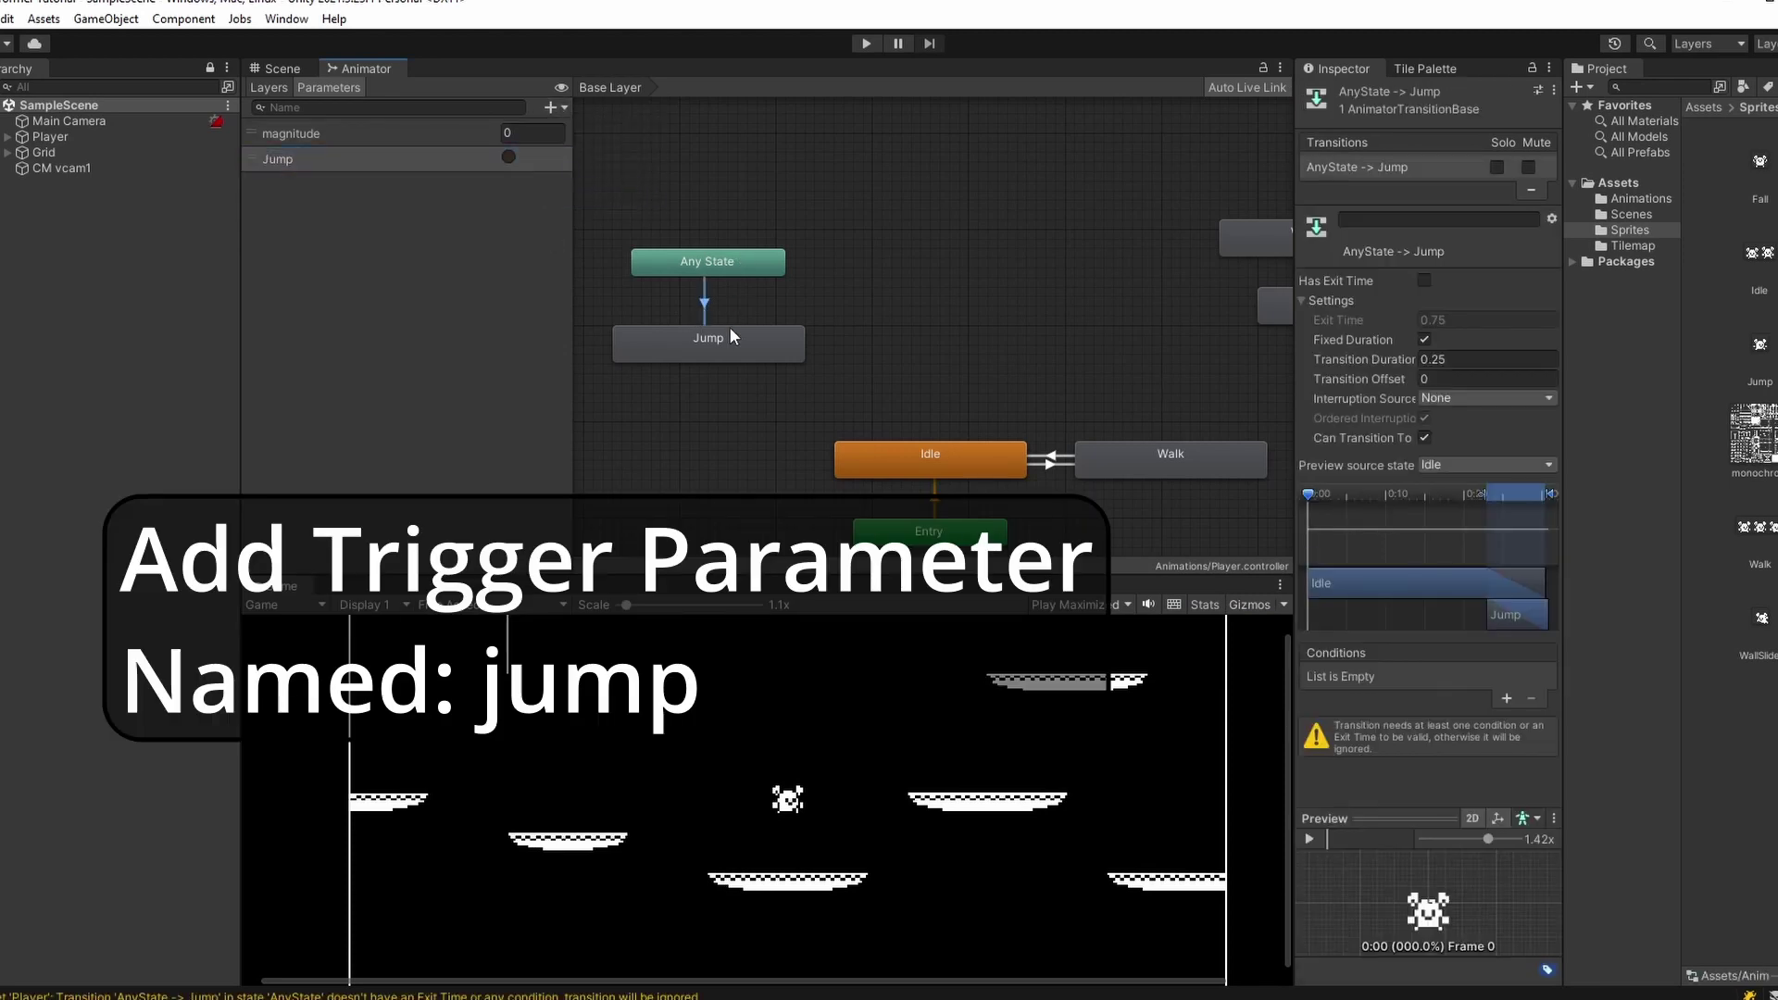
click(1425, 340)
click(1473, 358)
text(0)
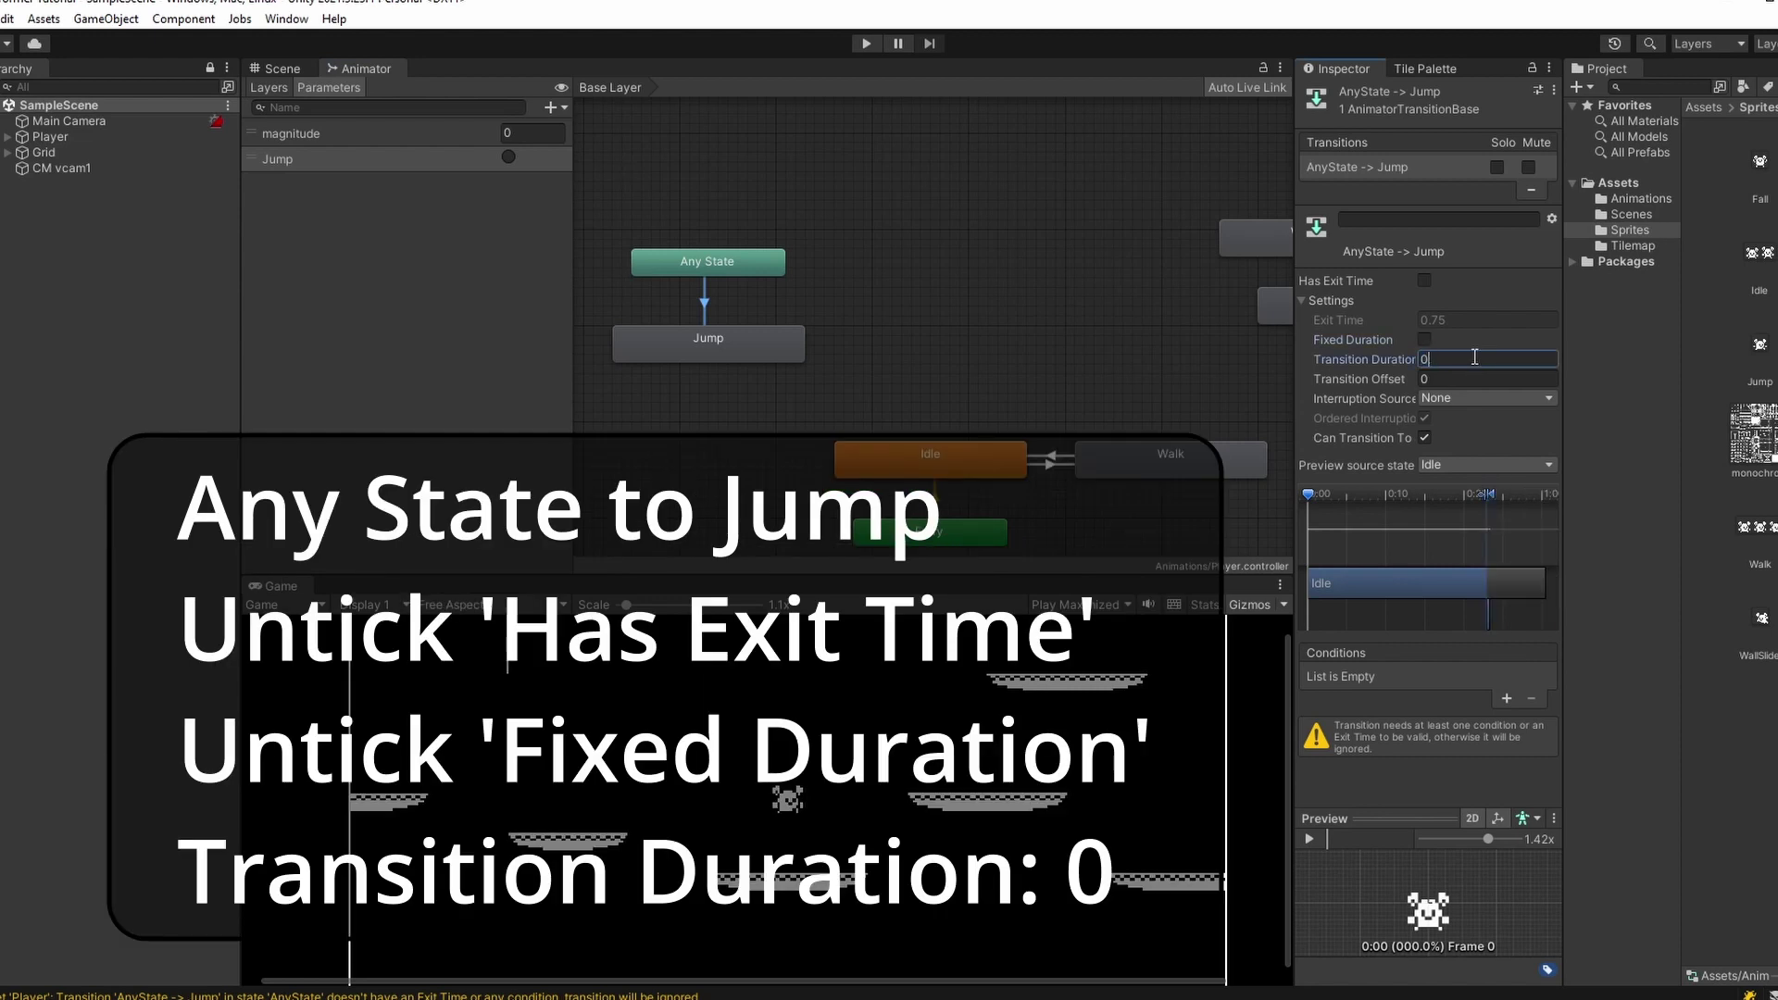
click(1507, 698)
click(1398, 675)
click(1379, 756)
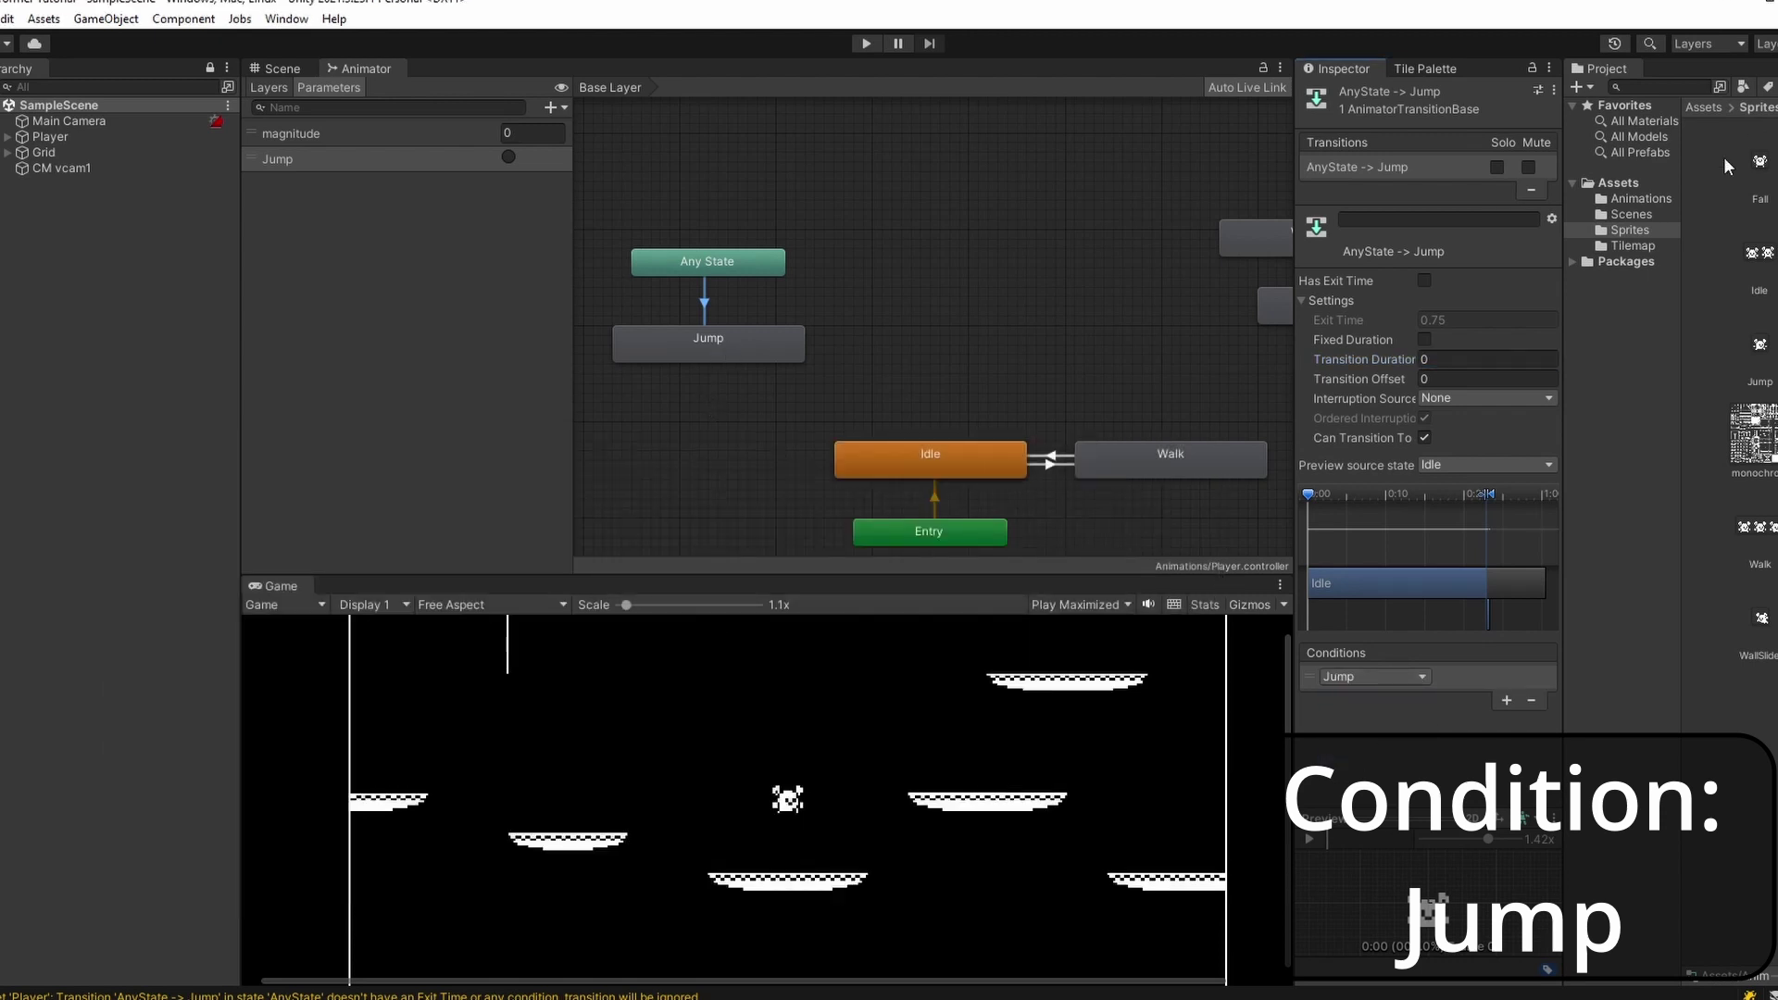
- Place the Fall state below Jump, beside Idle, and create a transition from Jump to Fall
middle_drag(715, 343, 625, 316)
drag(1209, 291, 729, 417)
right_click(747, 308)
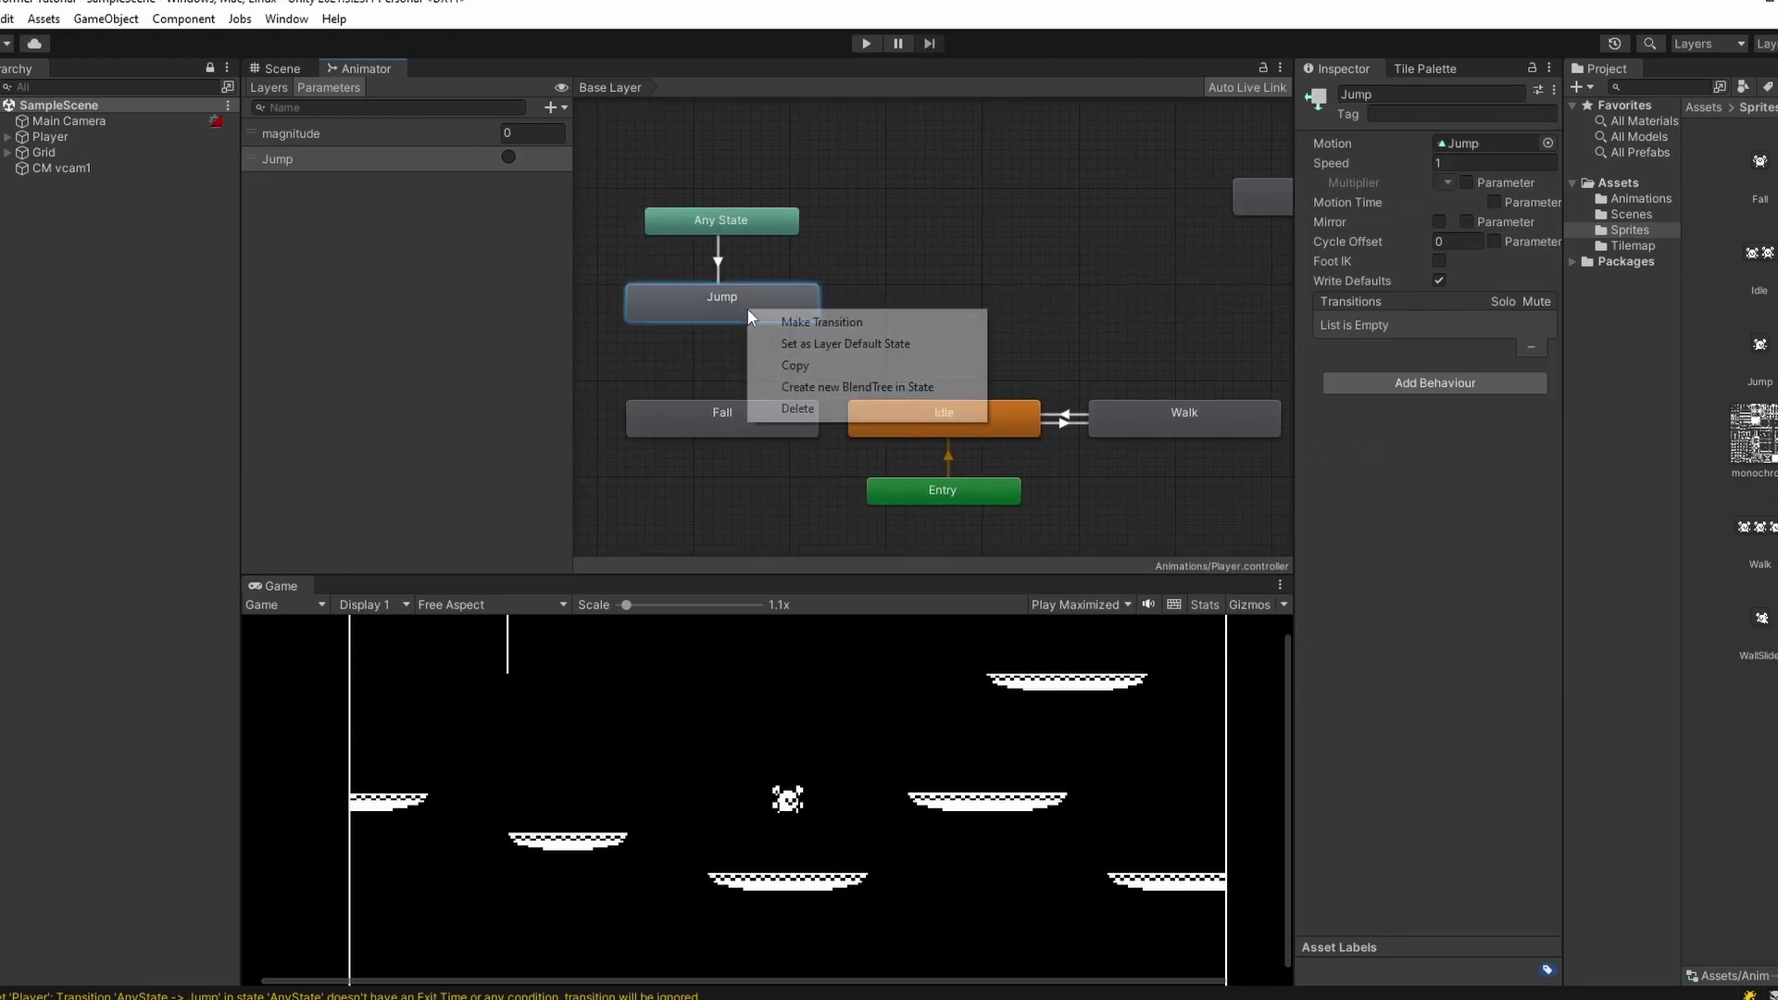
click(840, 324)
click(719, 419)
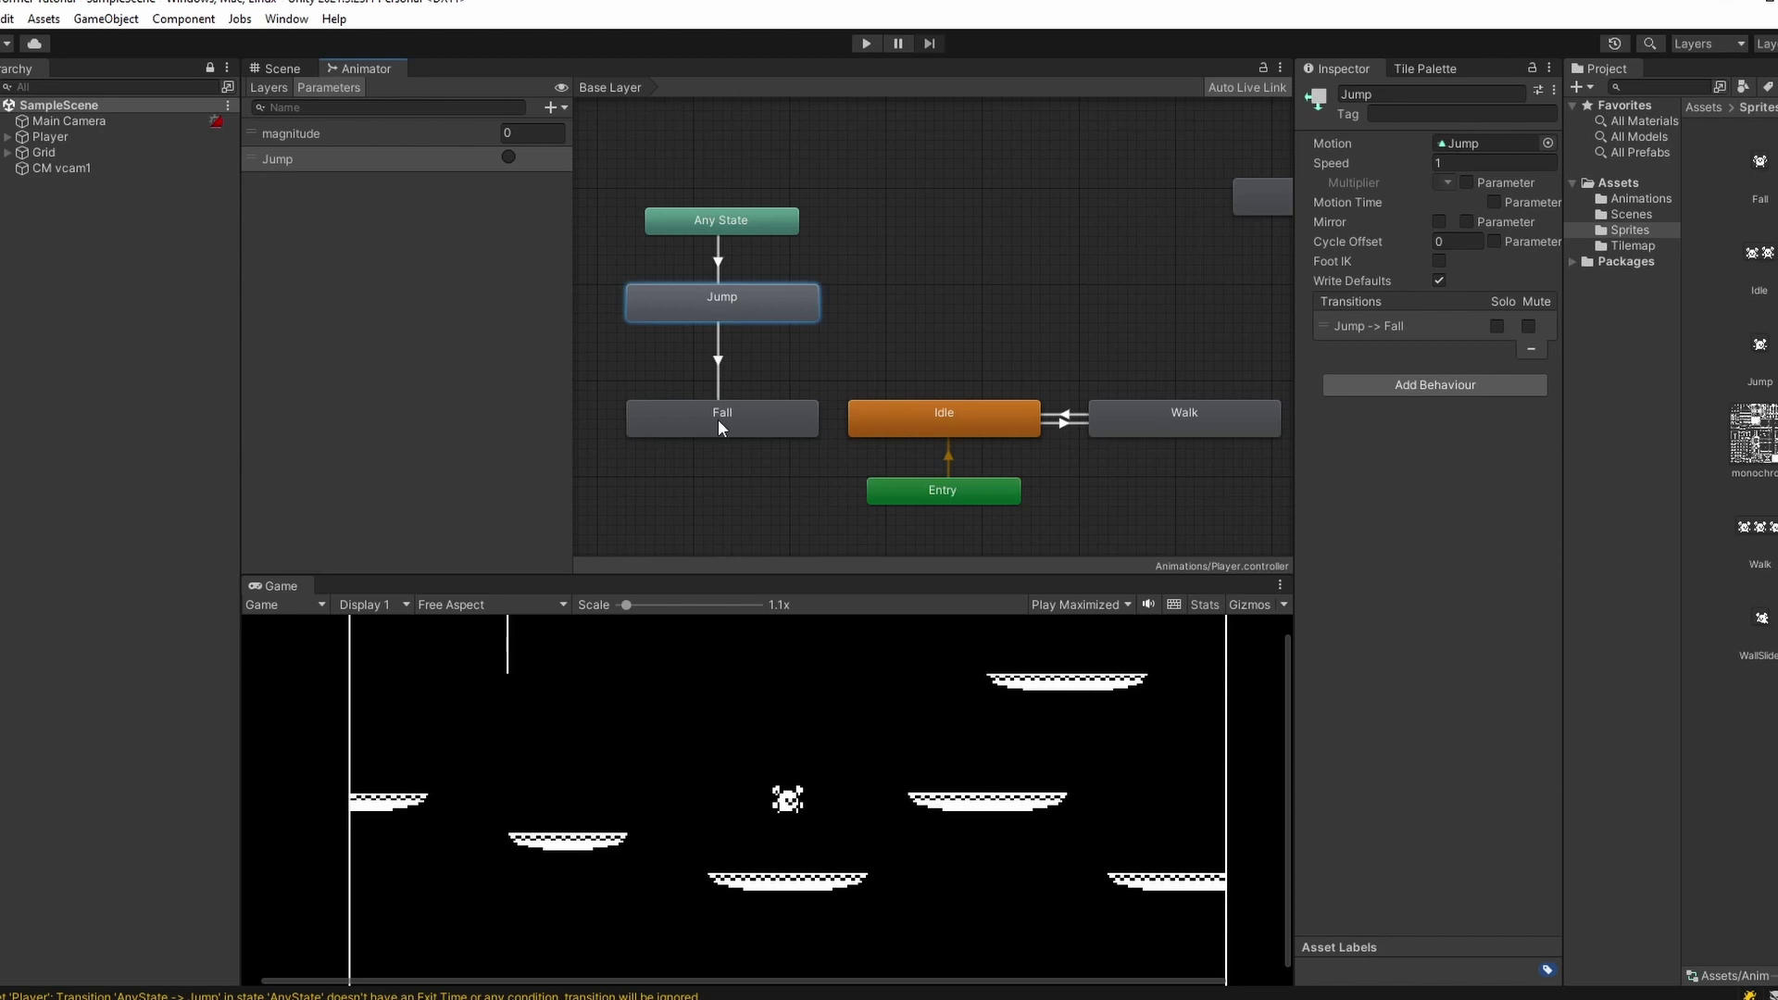
- Set the Jump to Fall transition's Exit Time to 1, Transition Duration to 0 and Interruption Source to Next State
click(712, 357)
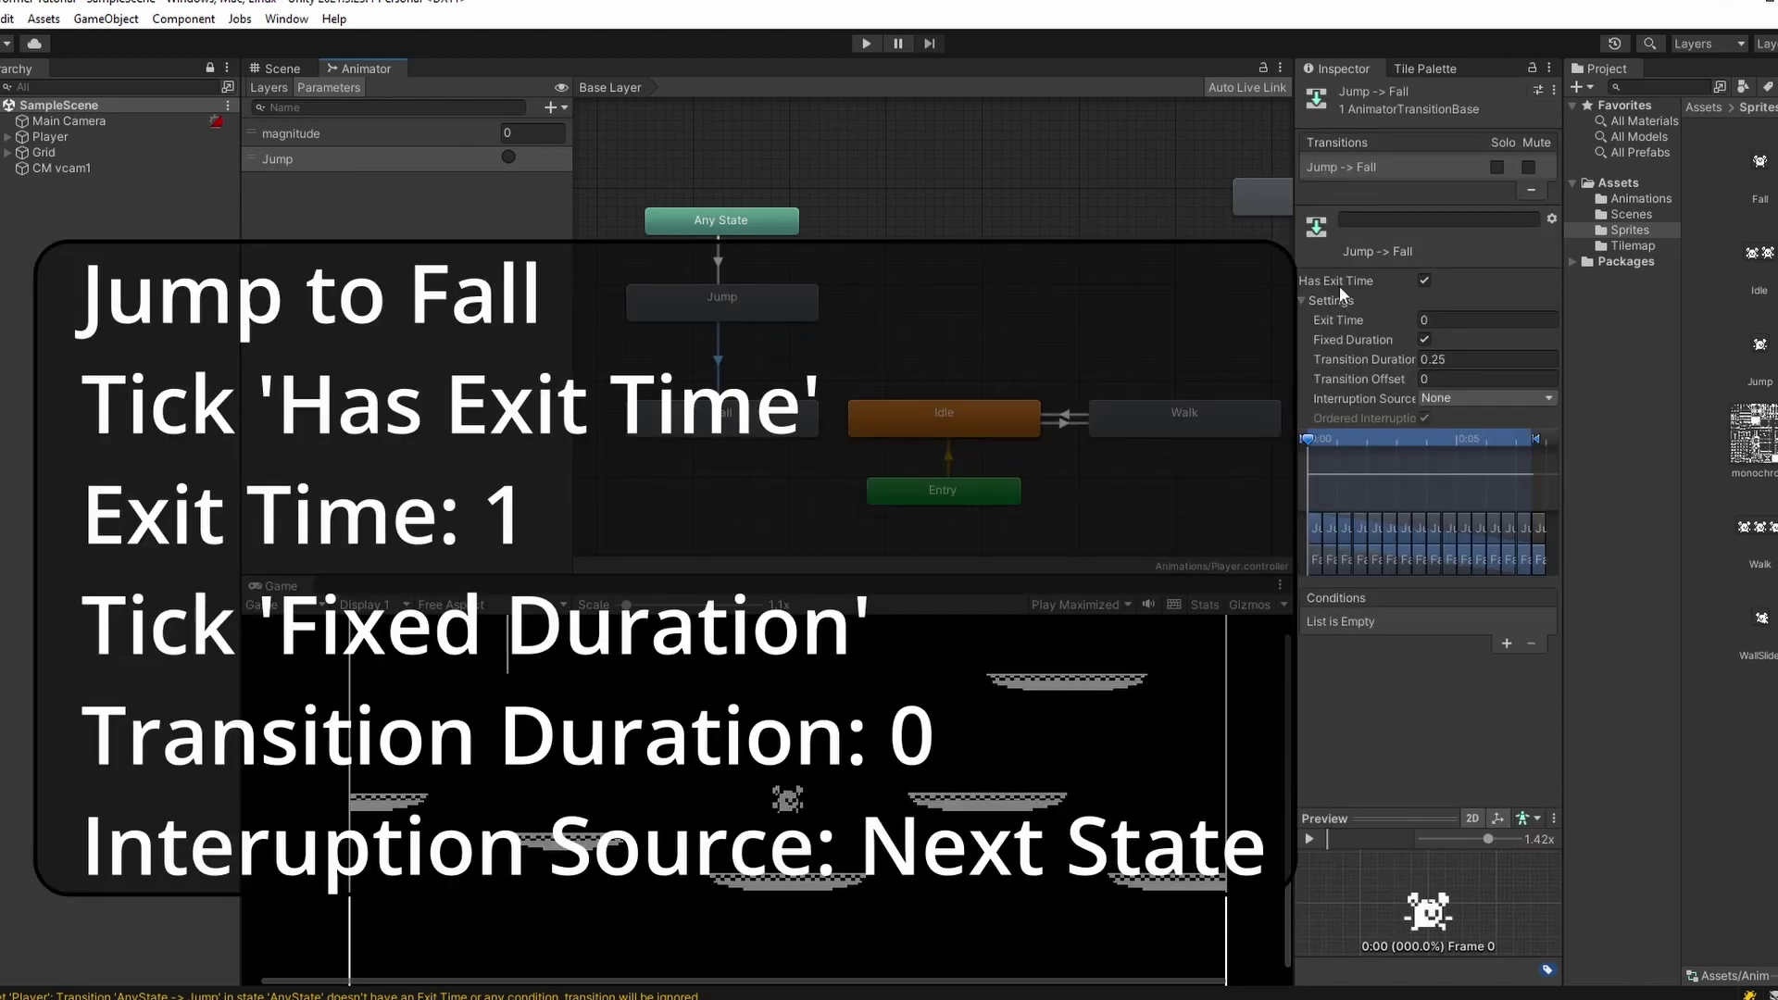
click(1445, 320)
text(1)
click(1466, 359)
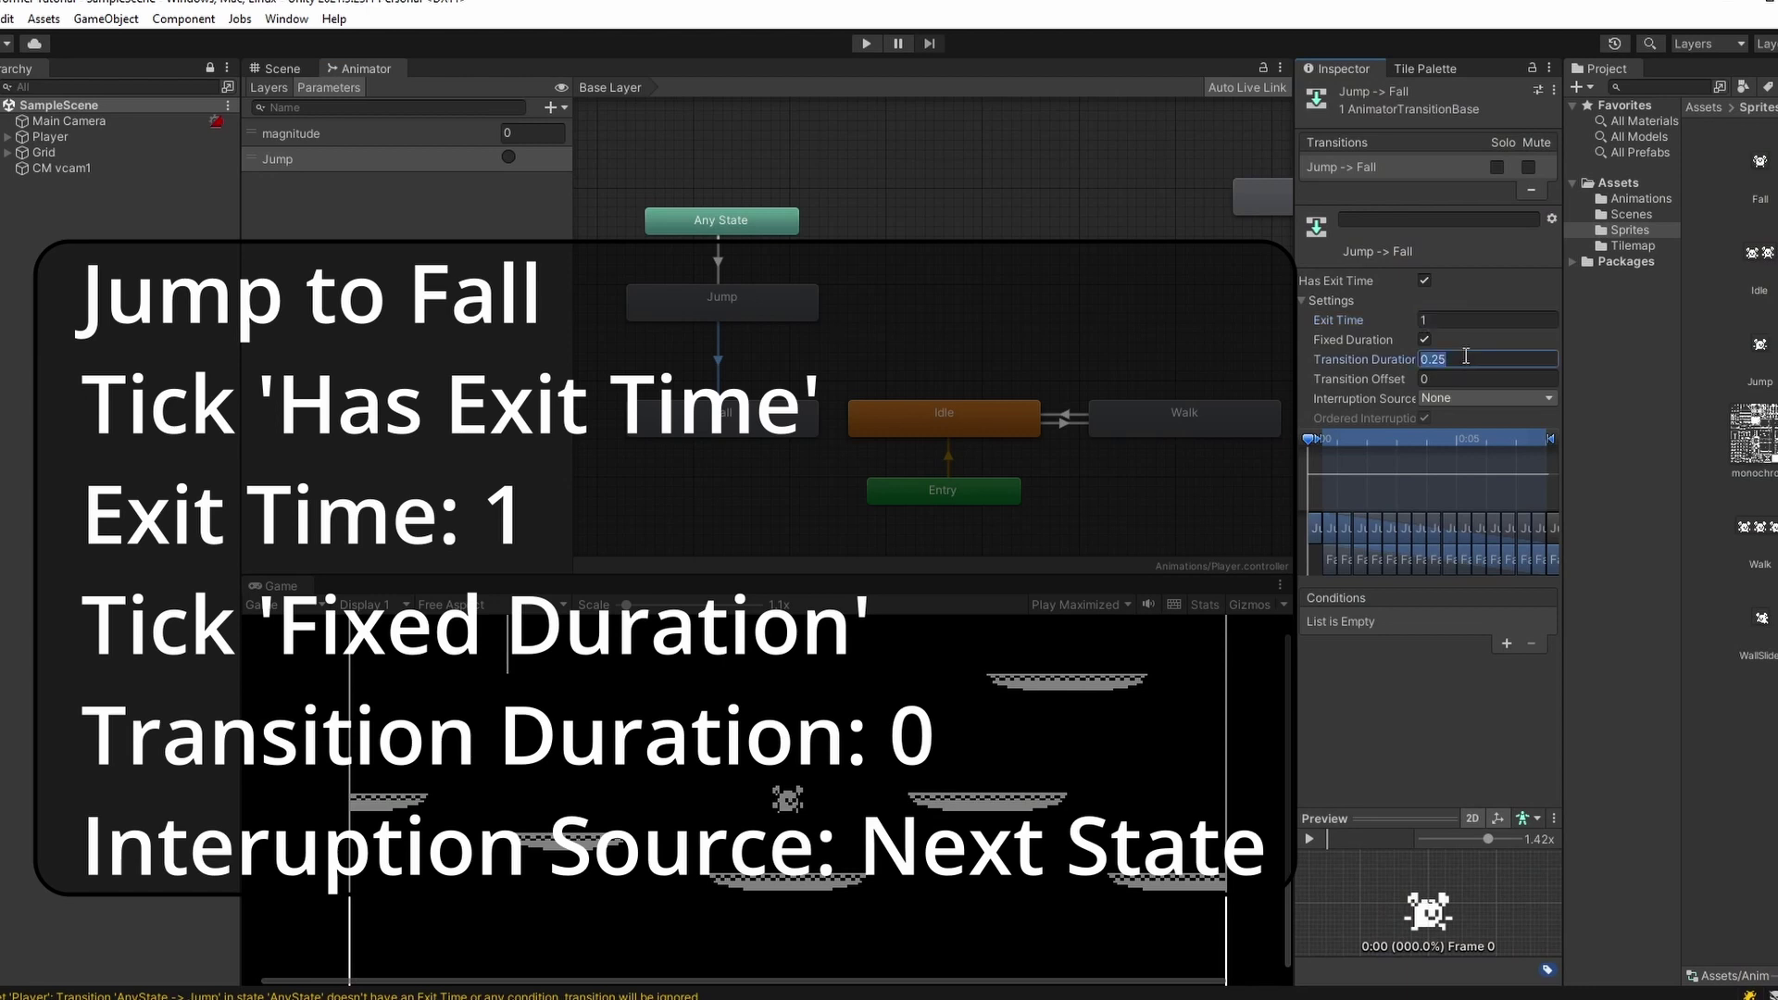
text(0)
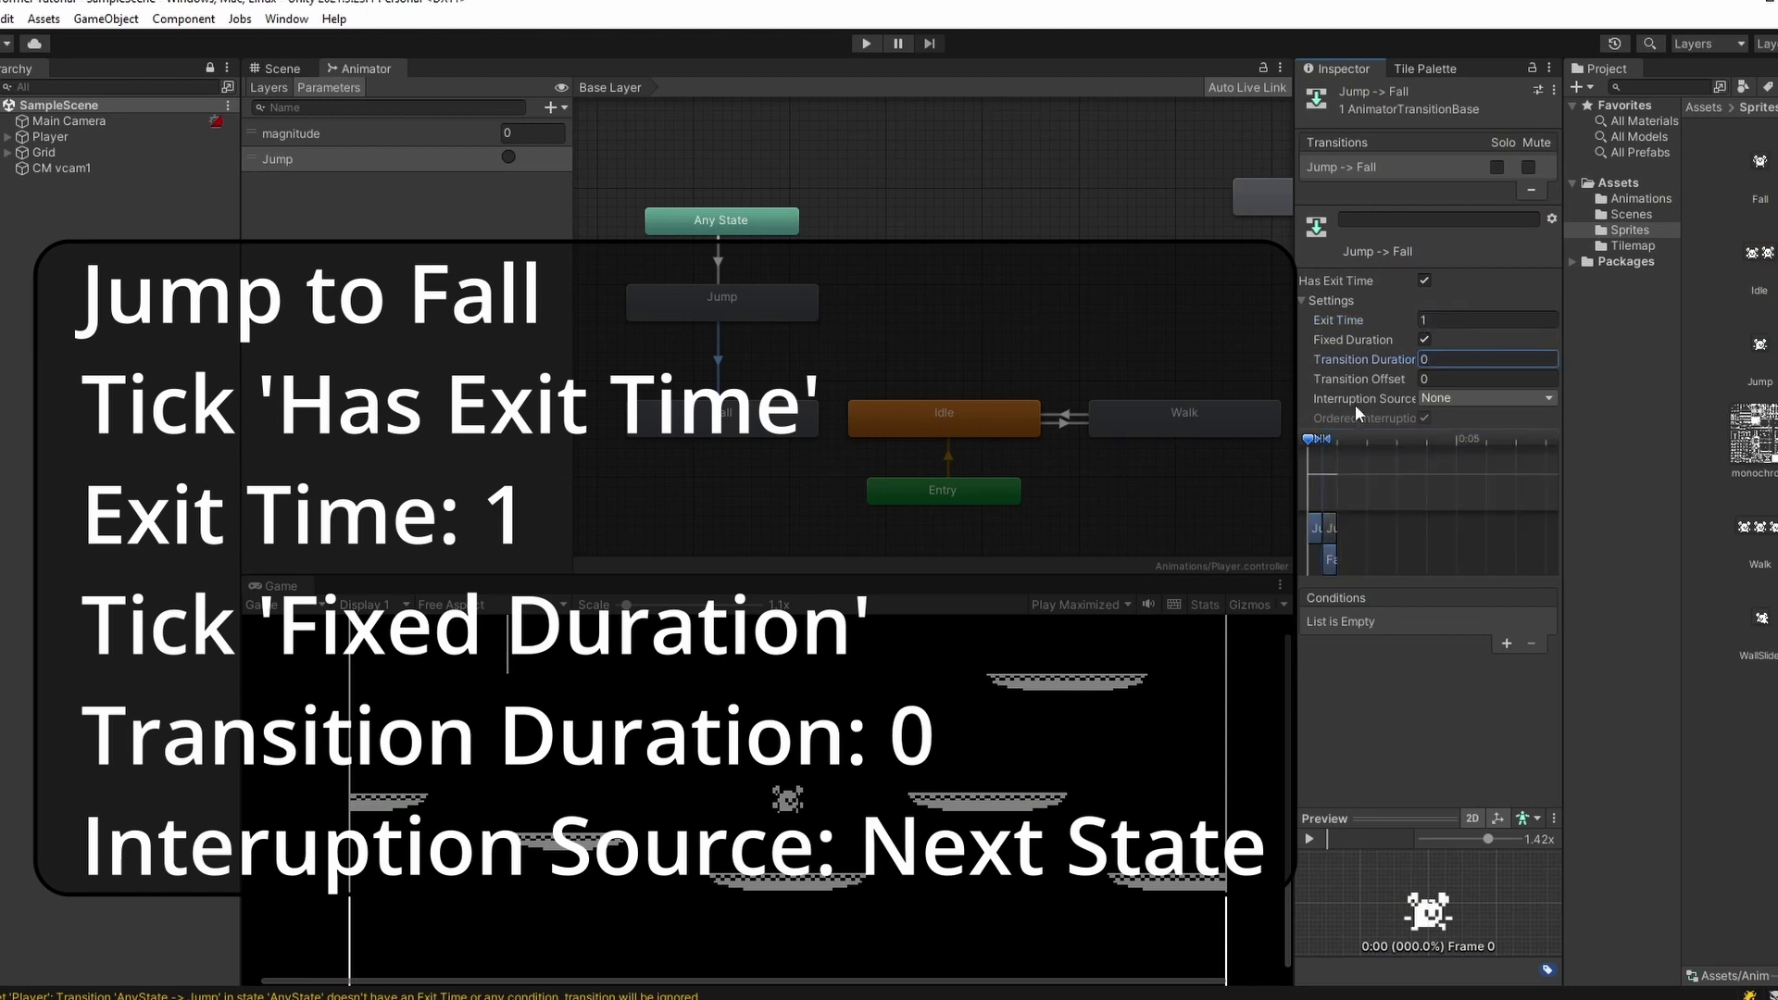
click(1538, 399)
click(1454, 465)
- Add a float parameter named yVelcocity to the Player animator controller
click(718, 359)
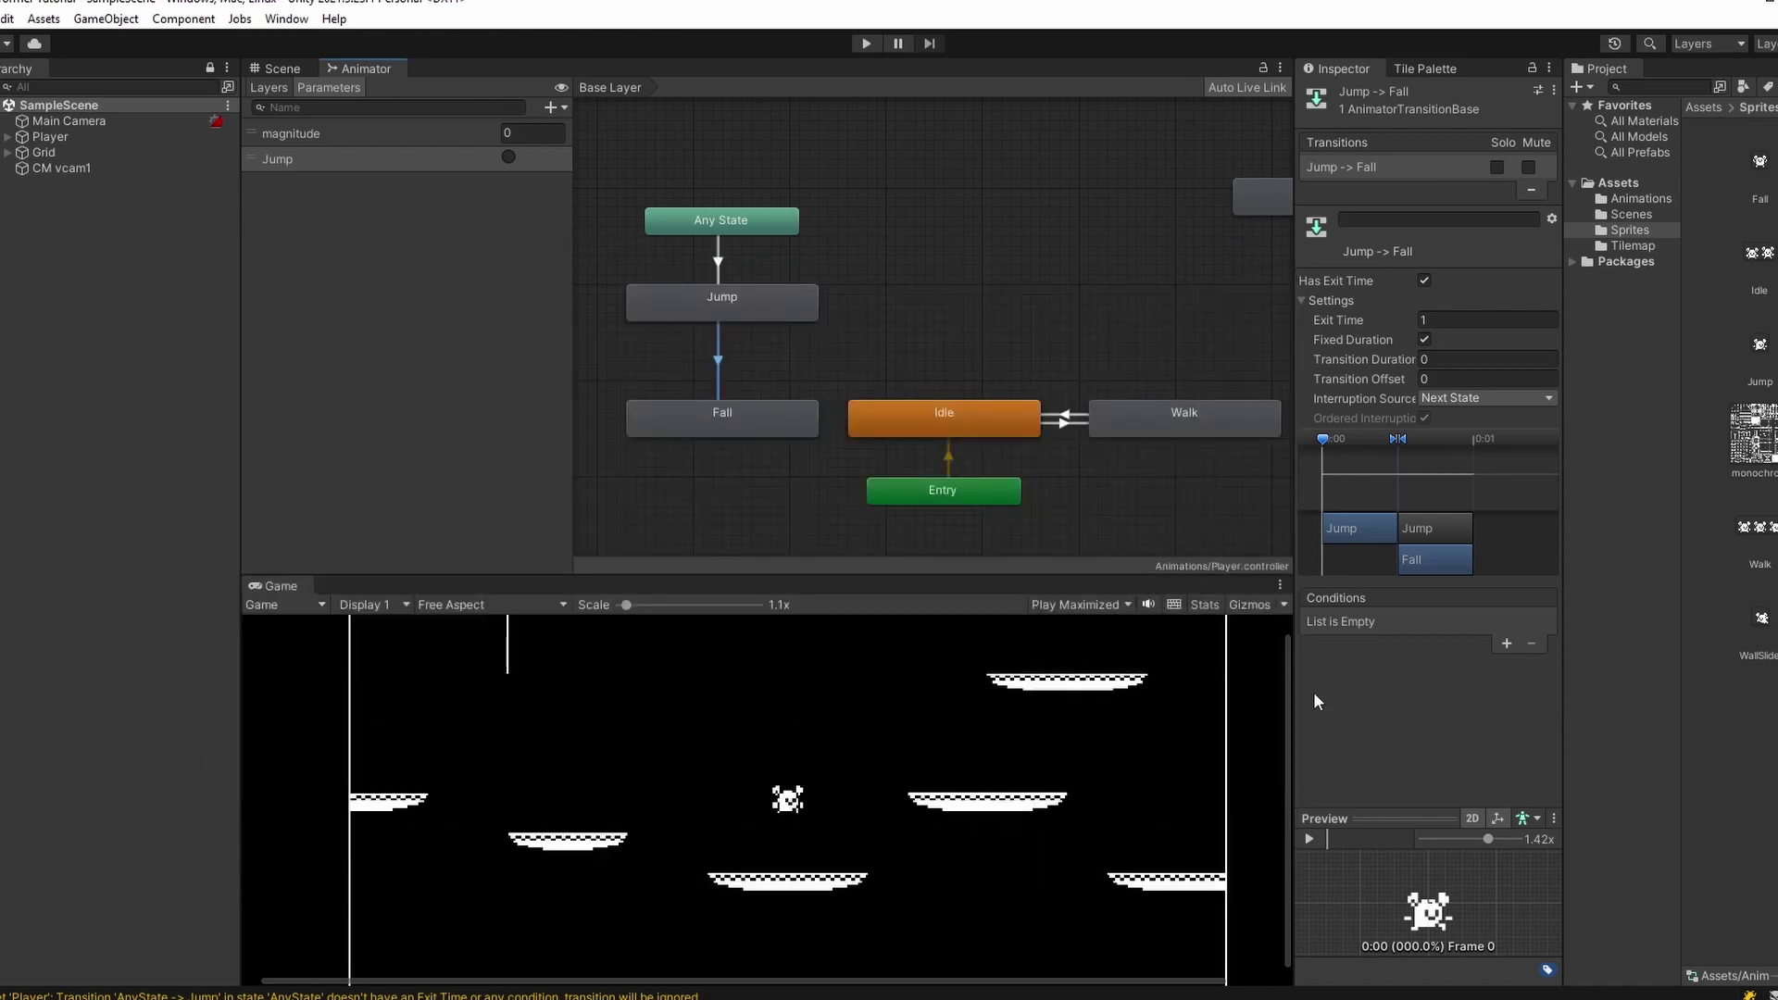
click(556, 108)
click(575, 131)
text(yVelcocity)
key(Return)
- Add the condition yVelcocity Less 0 to the Jump to Fall transition
click(1507, 644)
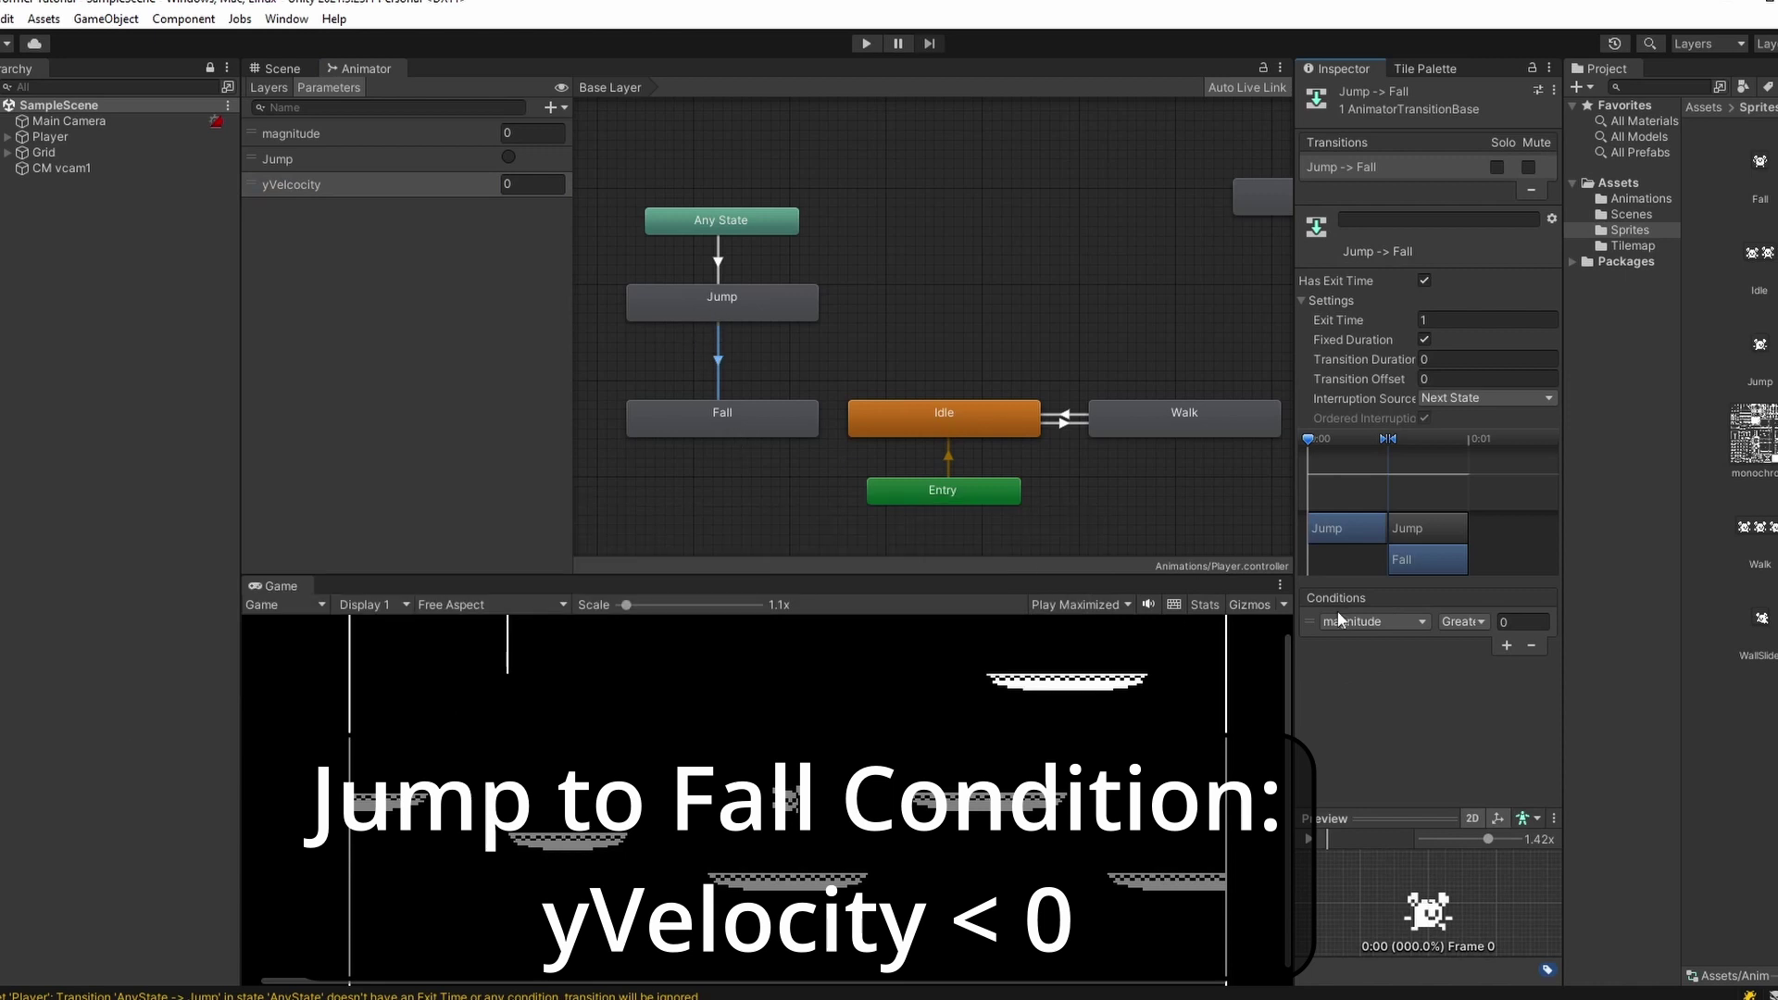
click(1403, 625)
click(1381, 719)
click(1464, 622)
click(1483, 665)
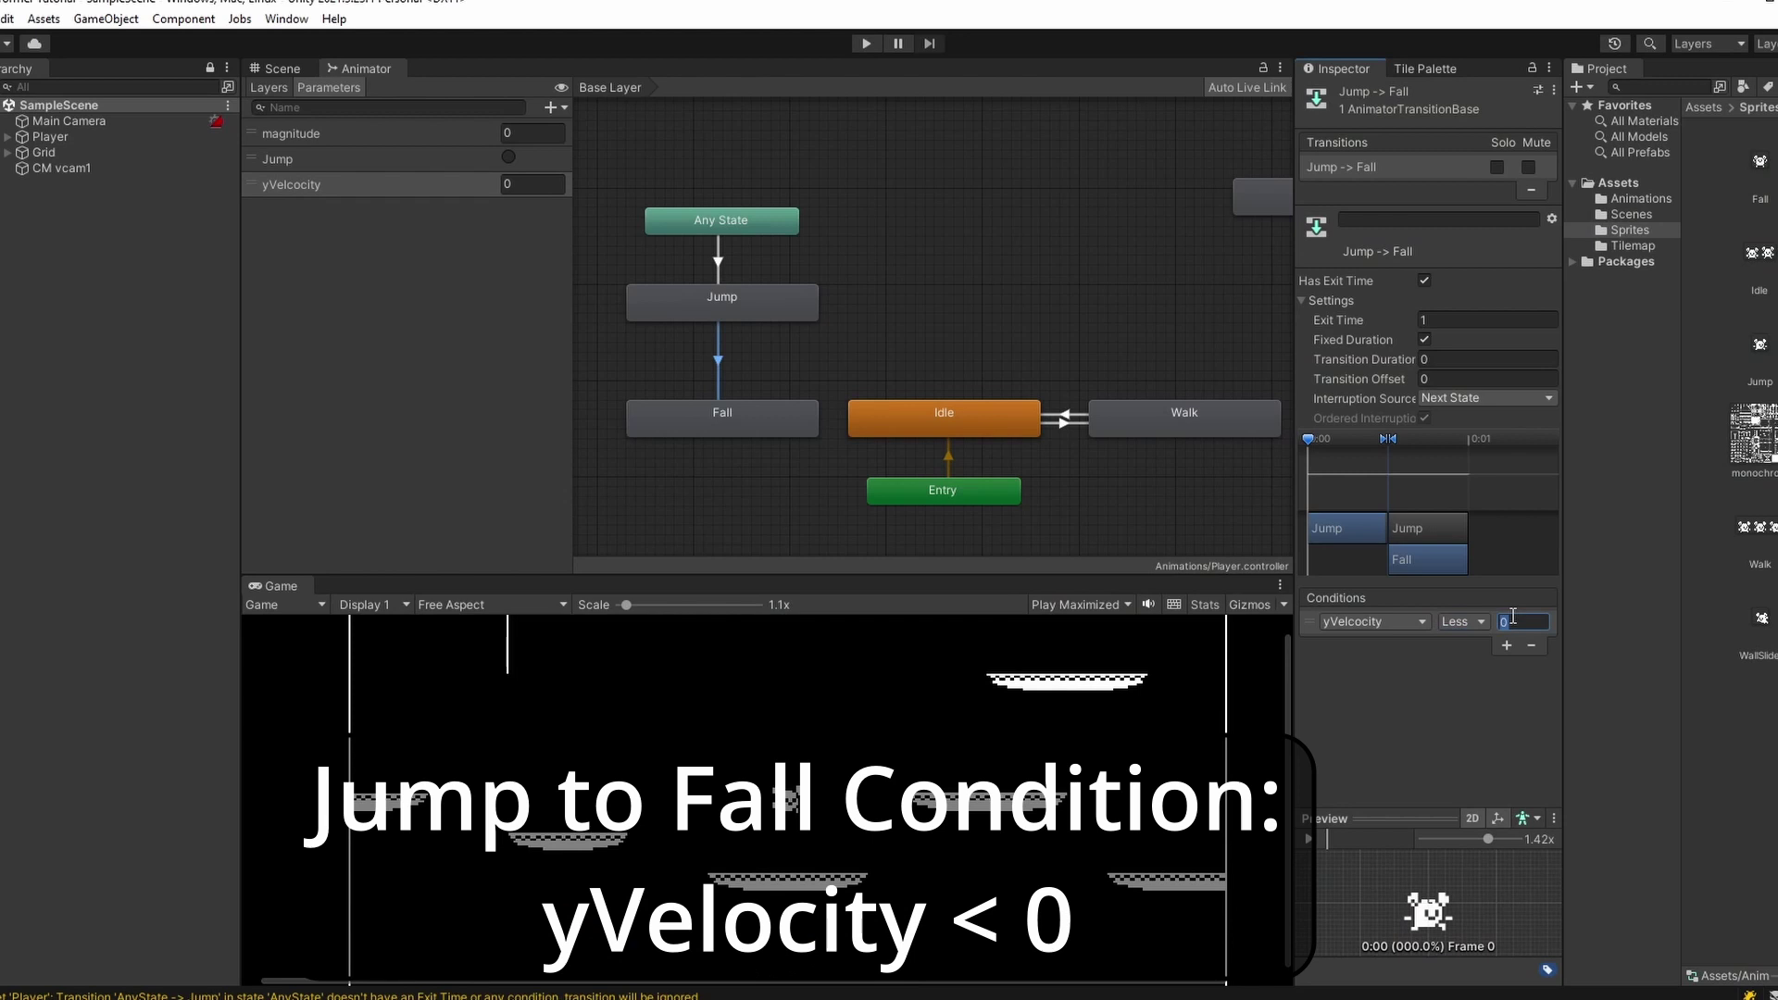
- Create a transition from Idle to Fall with Has Exit Time turned off and Transition Duration set to 0
click(904, 419)
right_click(904, 418)
click(921, 428)
click(778, 417)
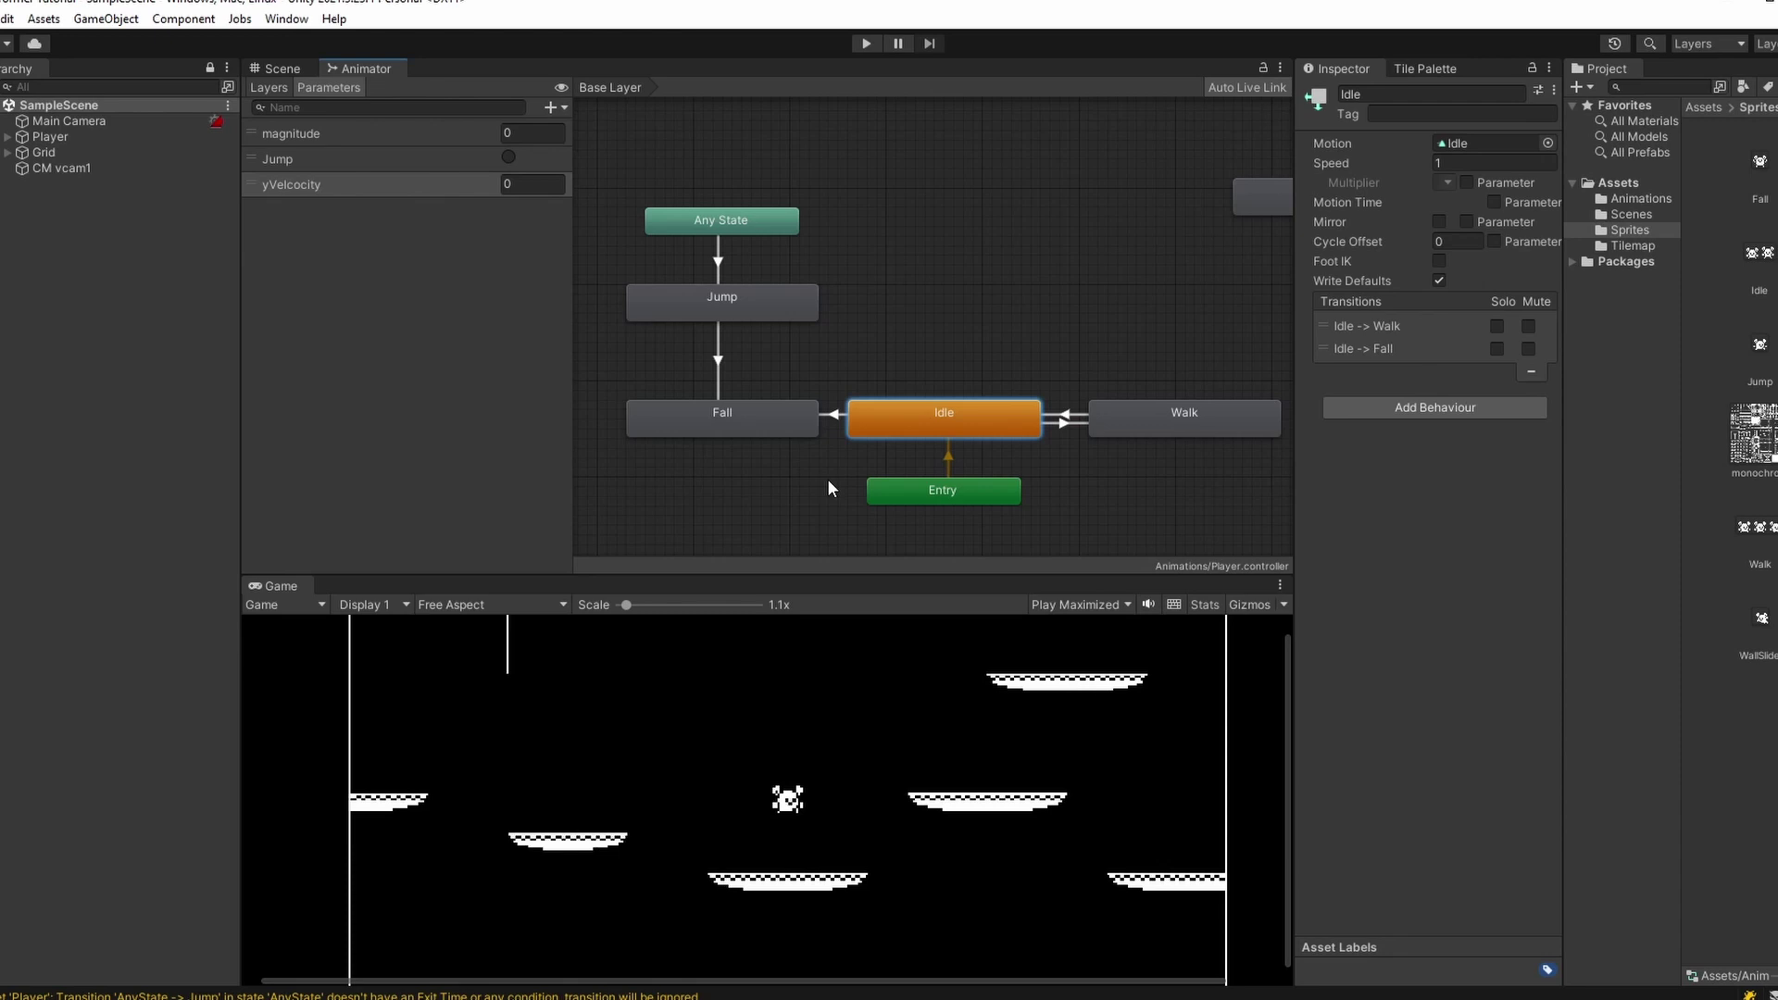
click(834, 414)
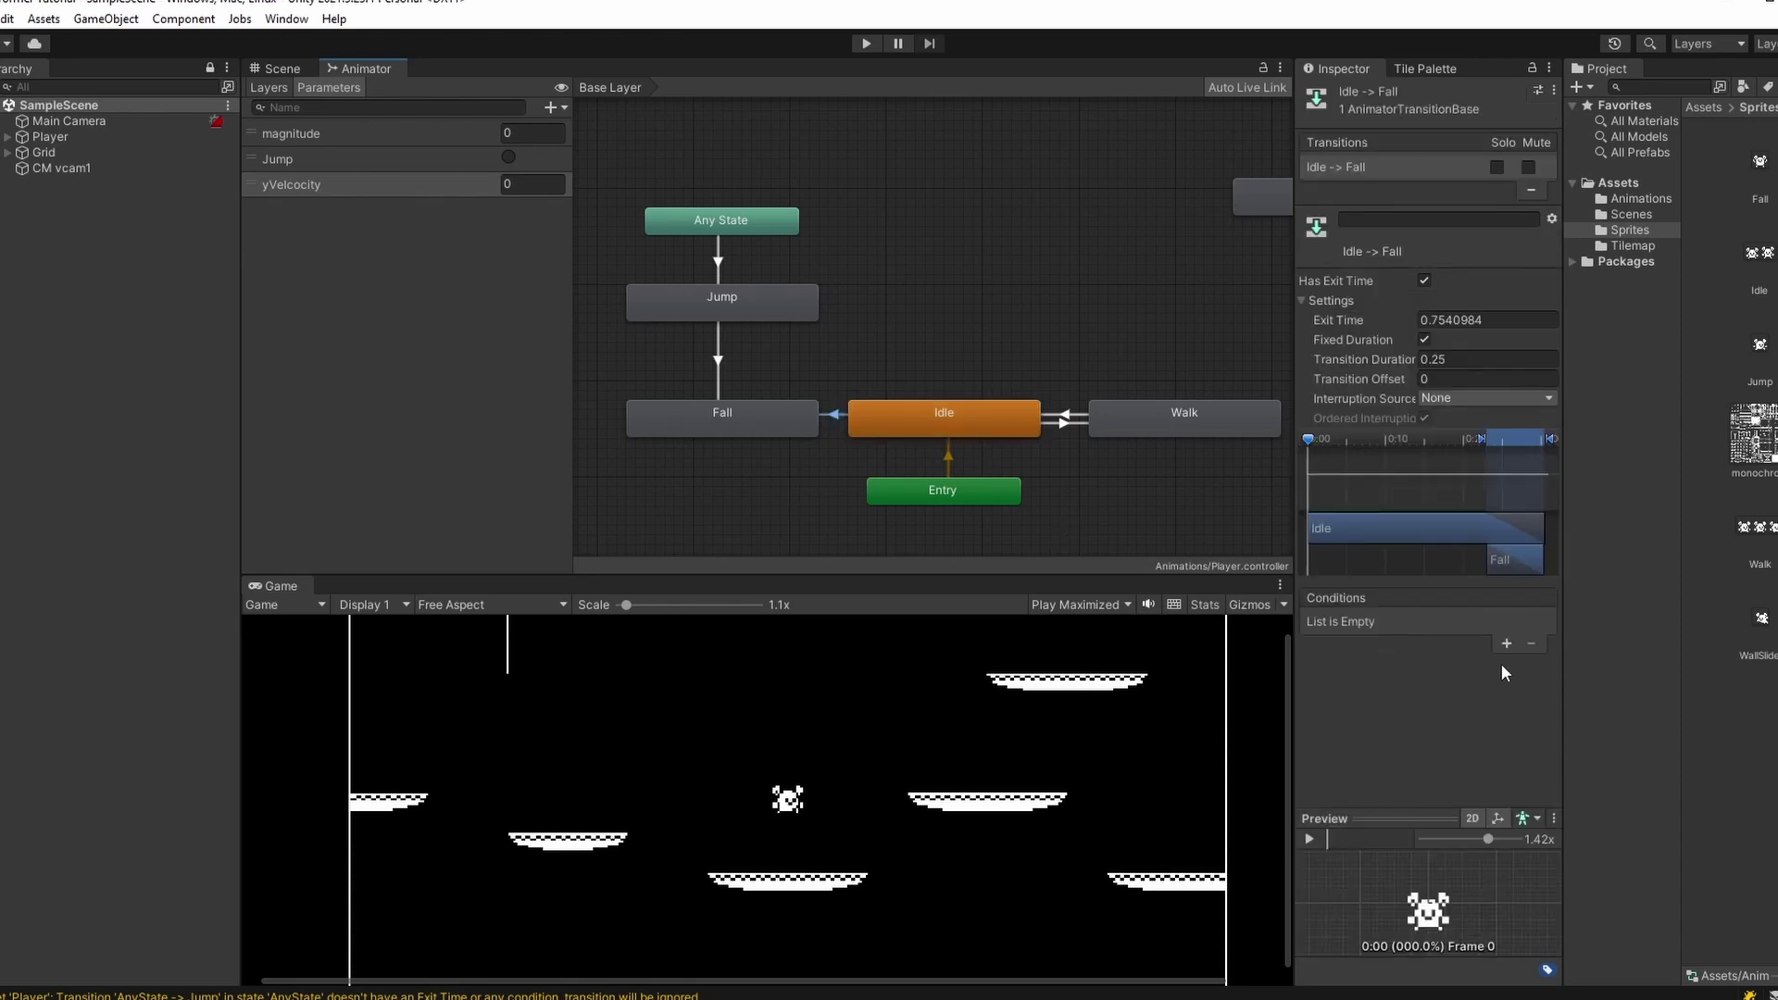
click(1424, 281)
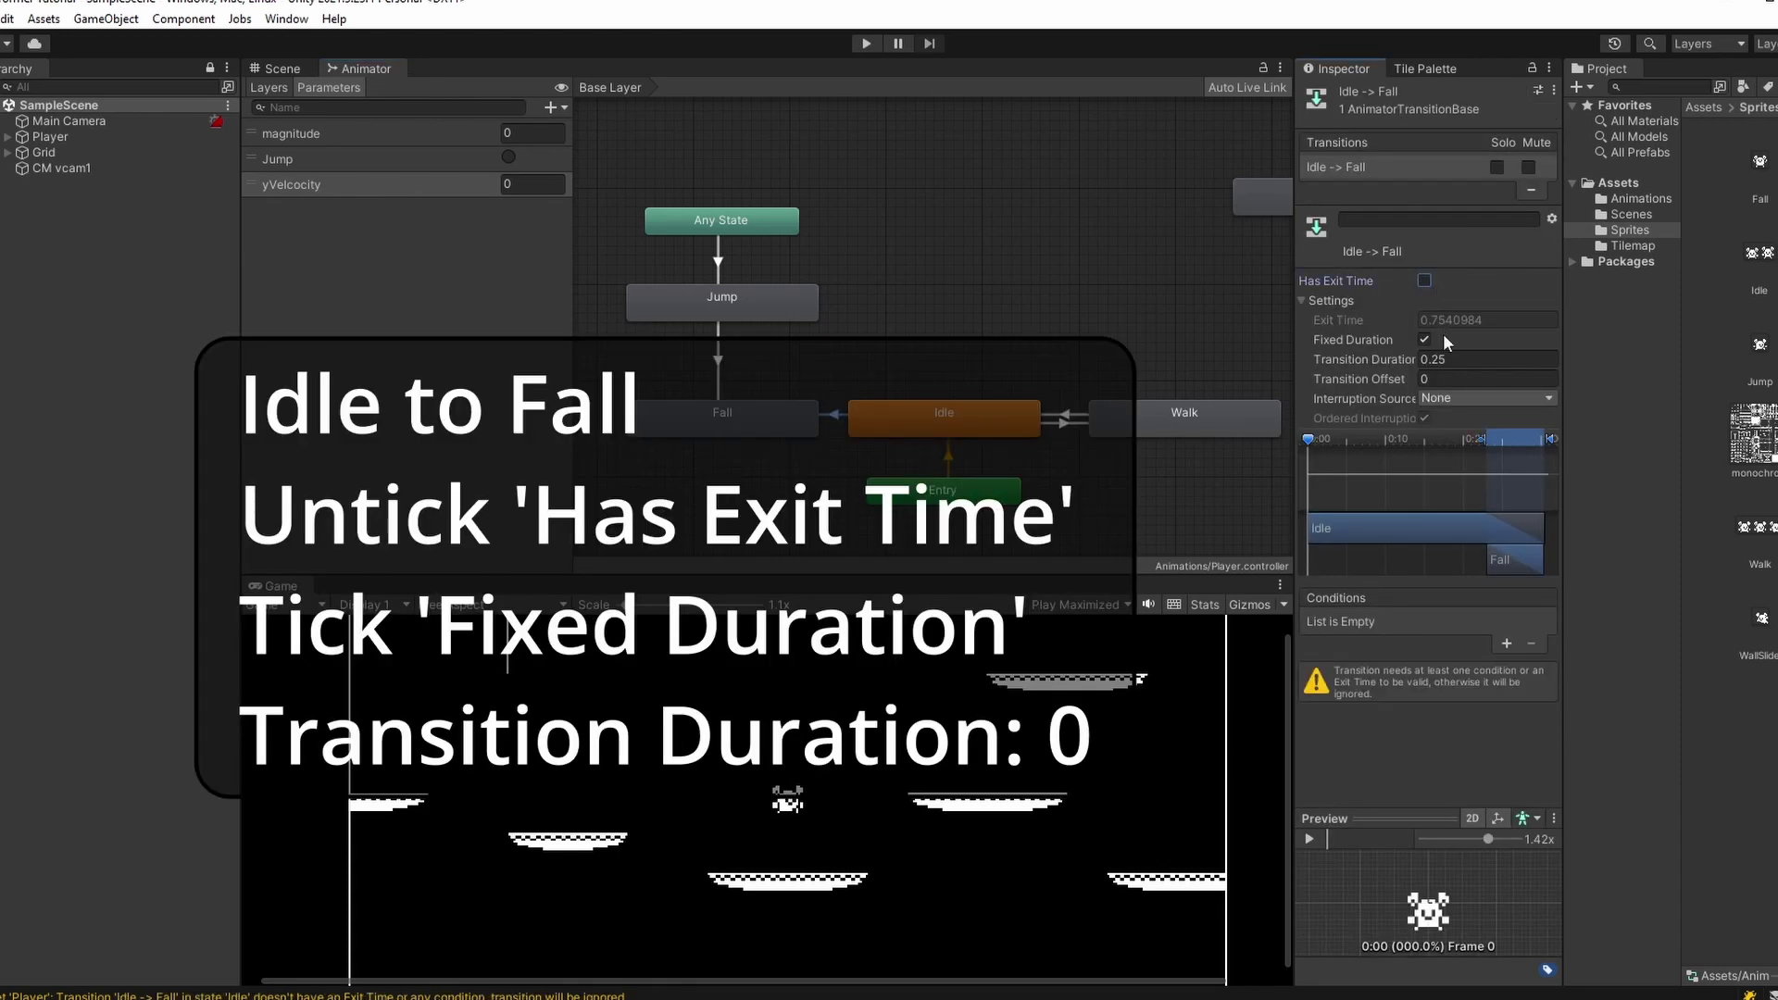
click(1458, 358)
text(0)
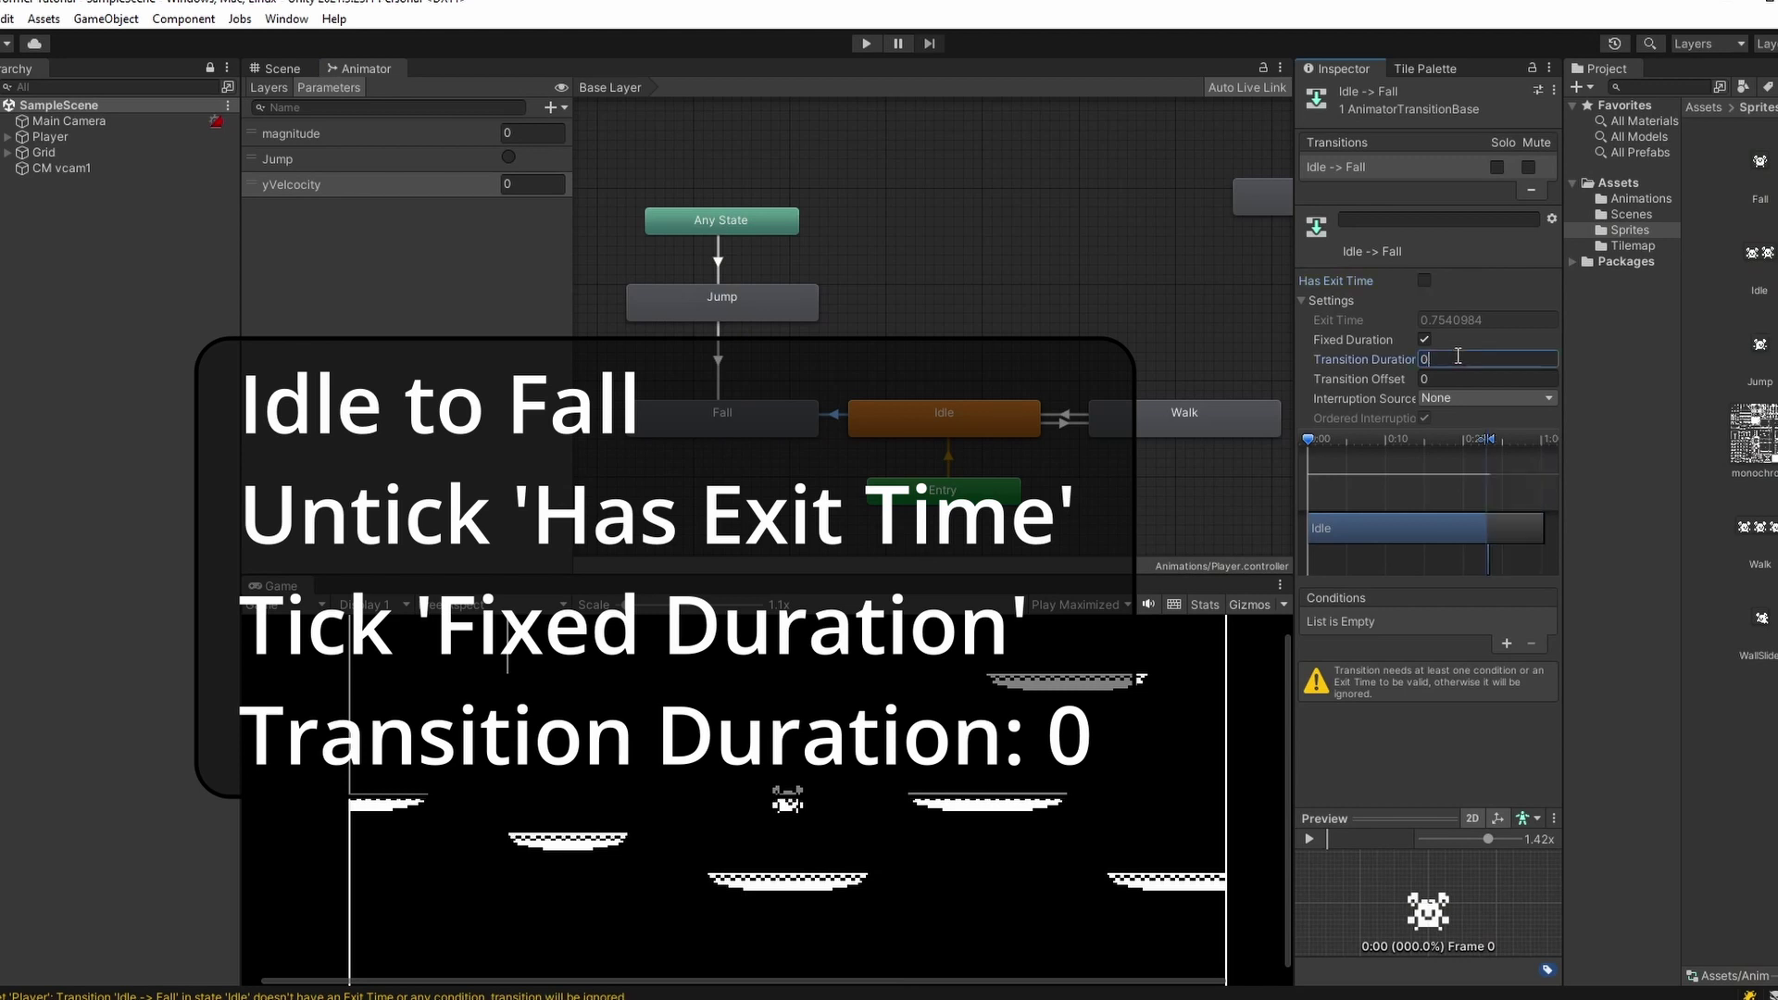
- Add the condition yVelcocity Less 0 to the Idle to Fall transition
click(1507, 643)
click(1397, 618)
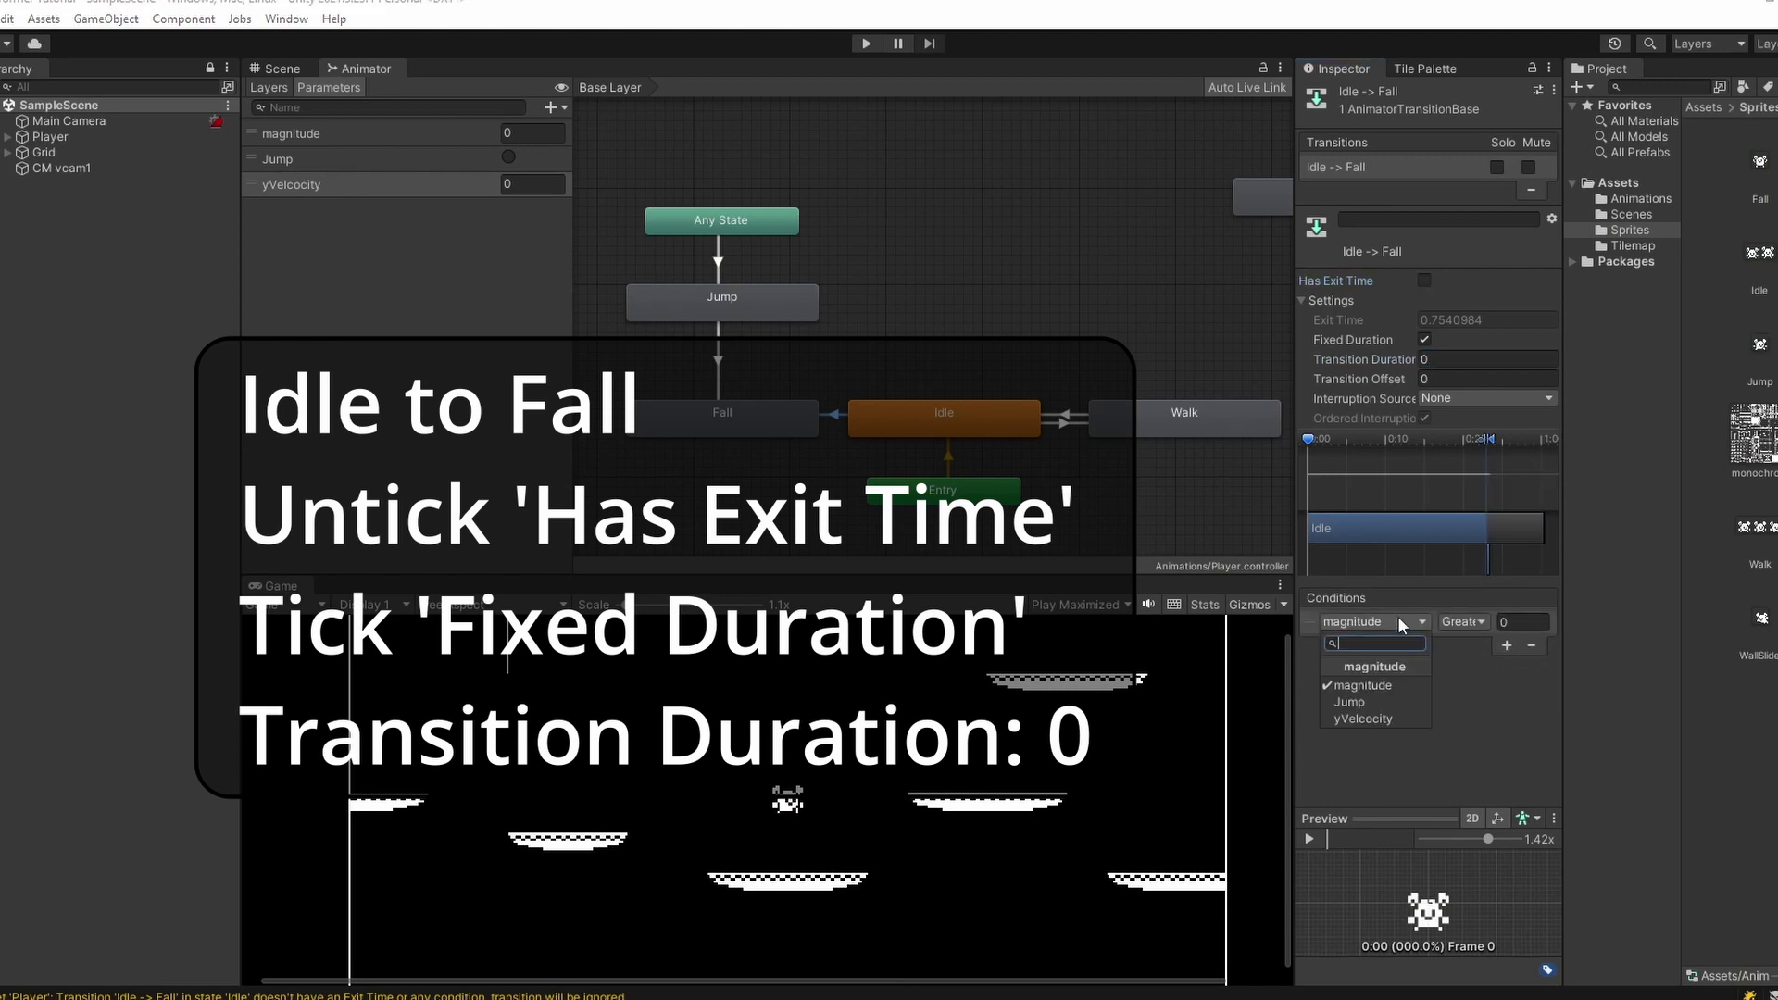
click(1375, 724)
click(1464, 620)
click(1482, 663)
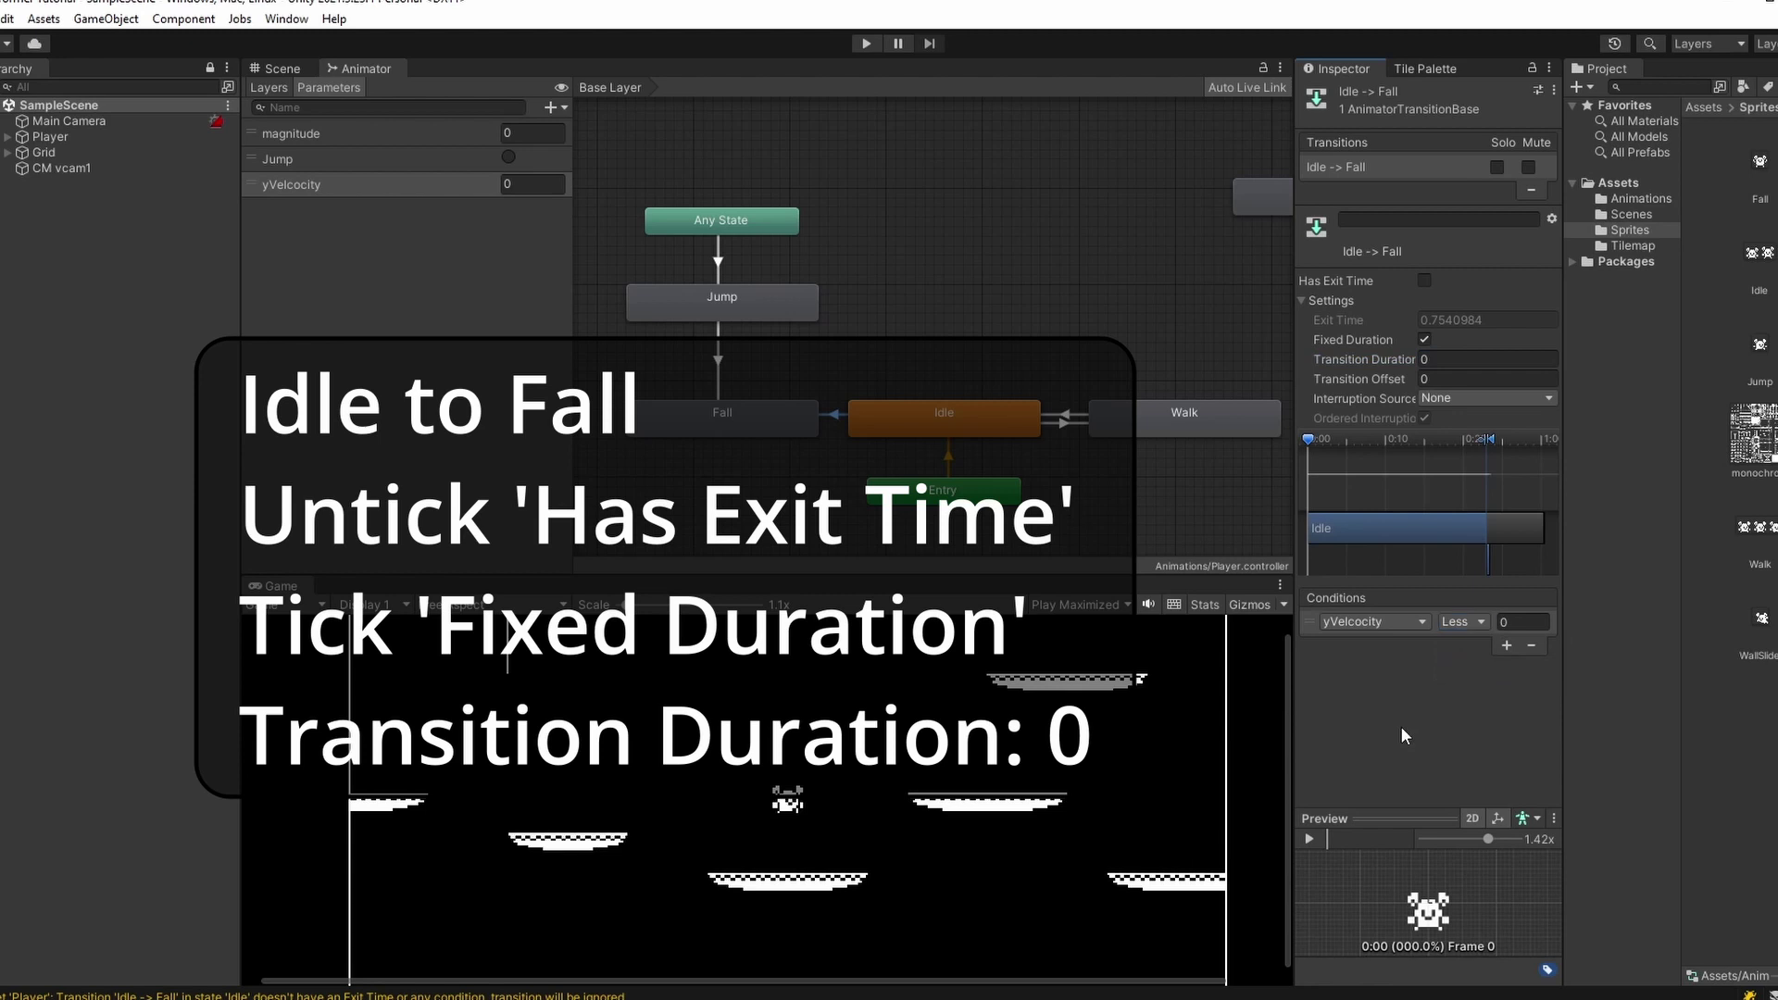
- Create a transition from the Fall state back to Idle
click(781, 421)
right_click(781, 420)
click(815, 435)
click(896, 420)
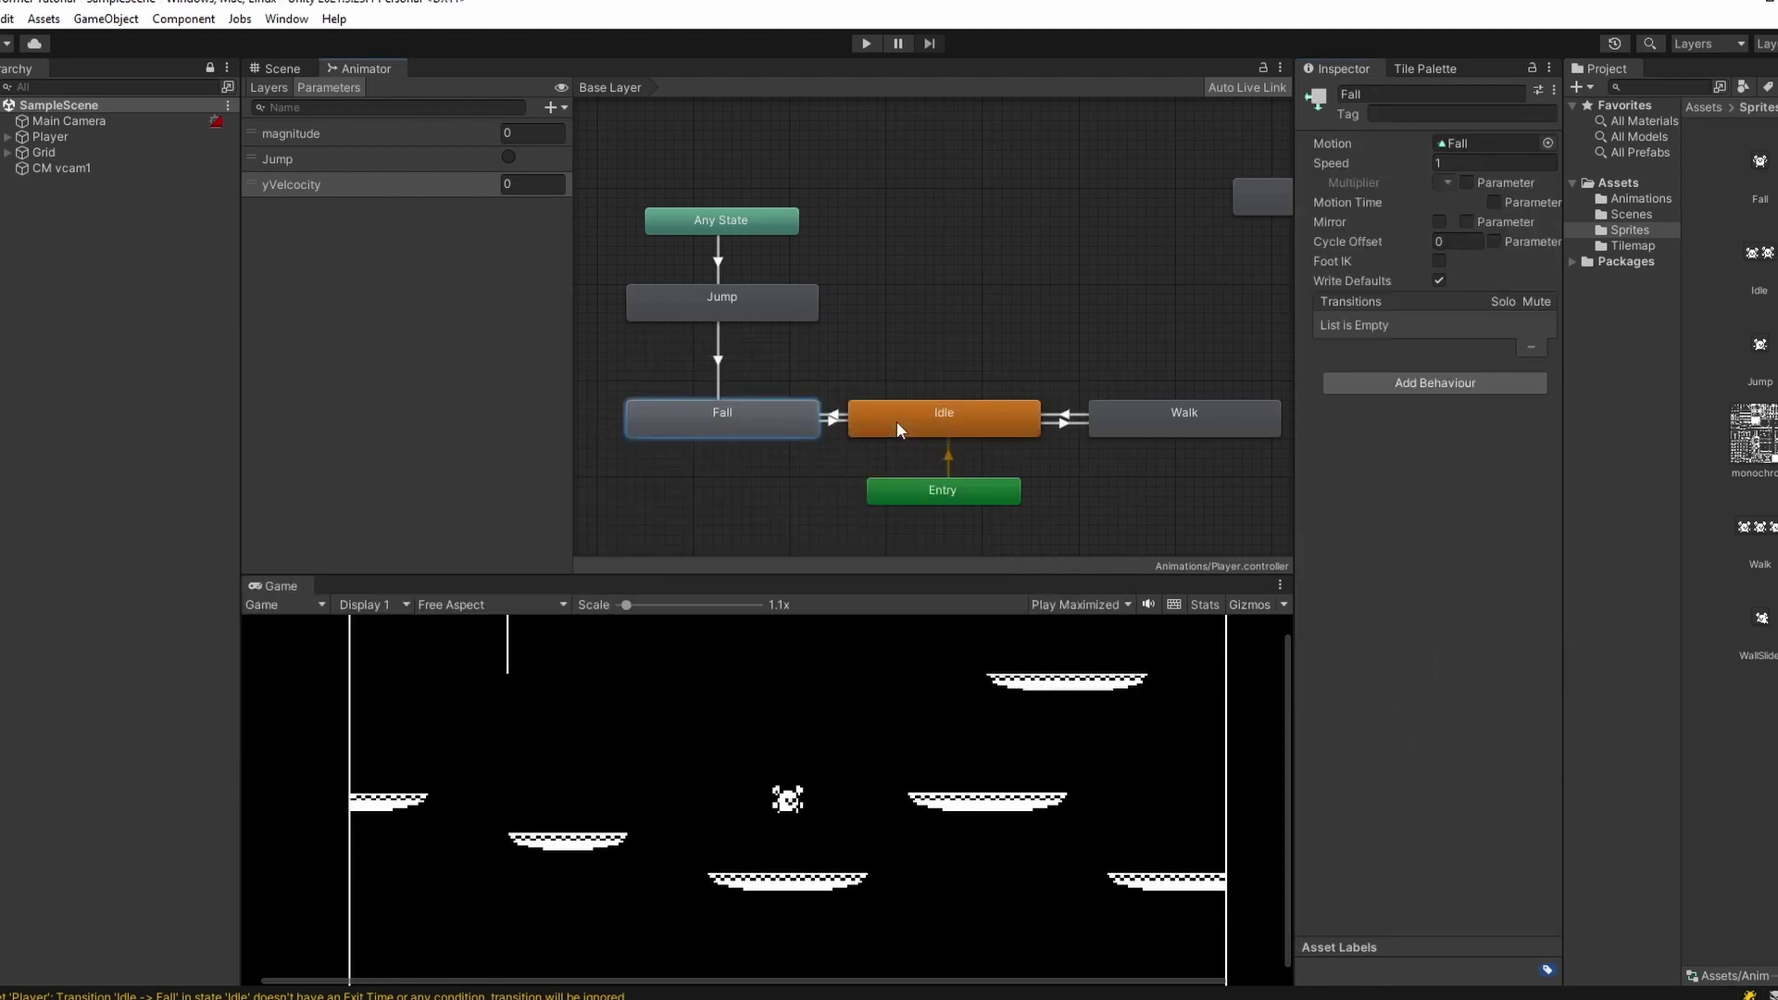
- Set the Fall to Idle transition's Transition Duration to 0.2 and its Interruption Source to Next State
scroll(793, 437, up, 3)
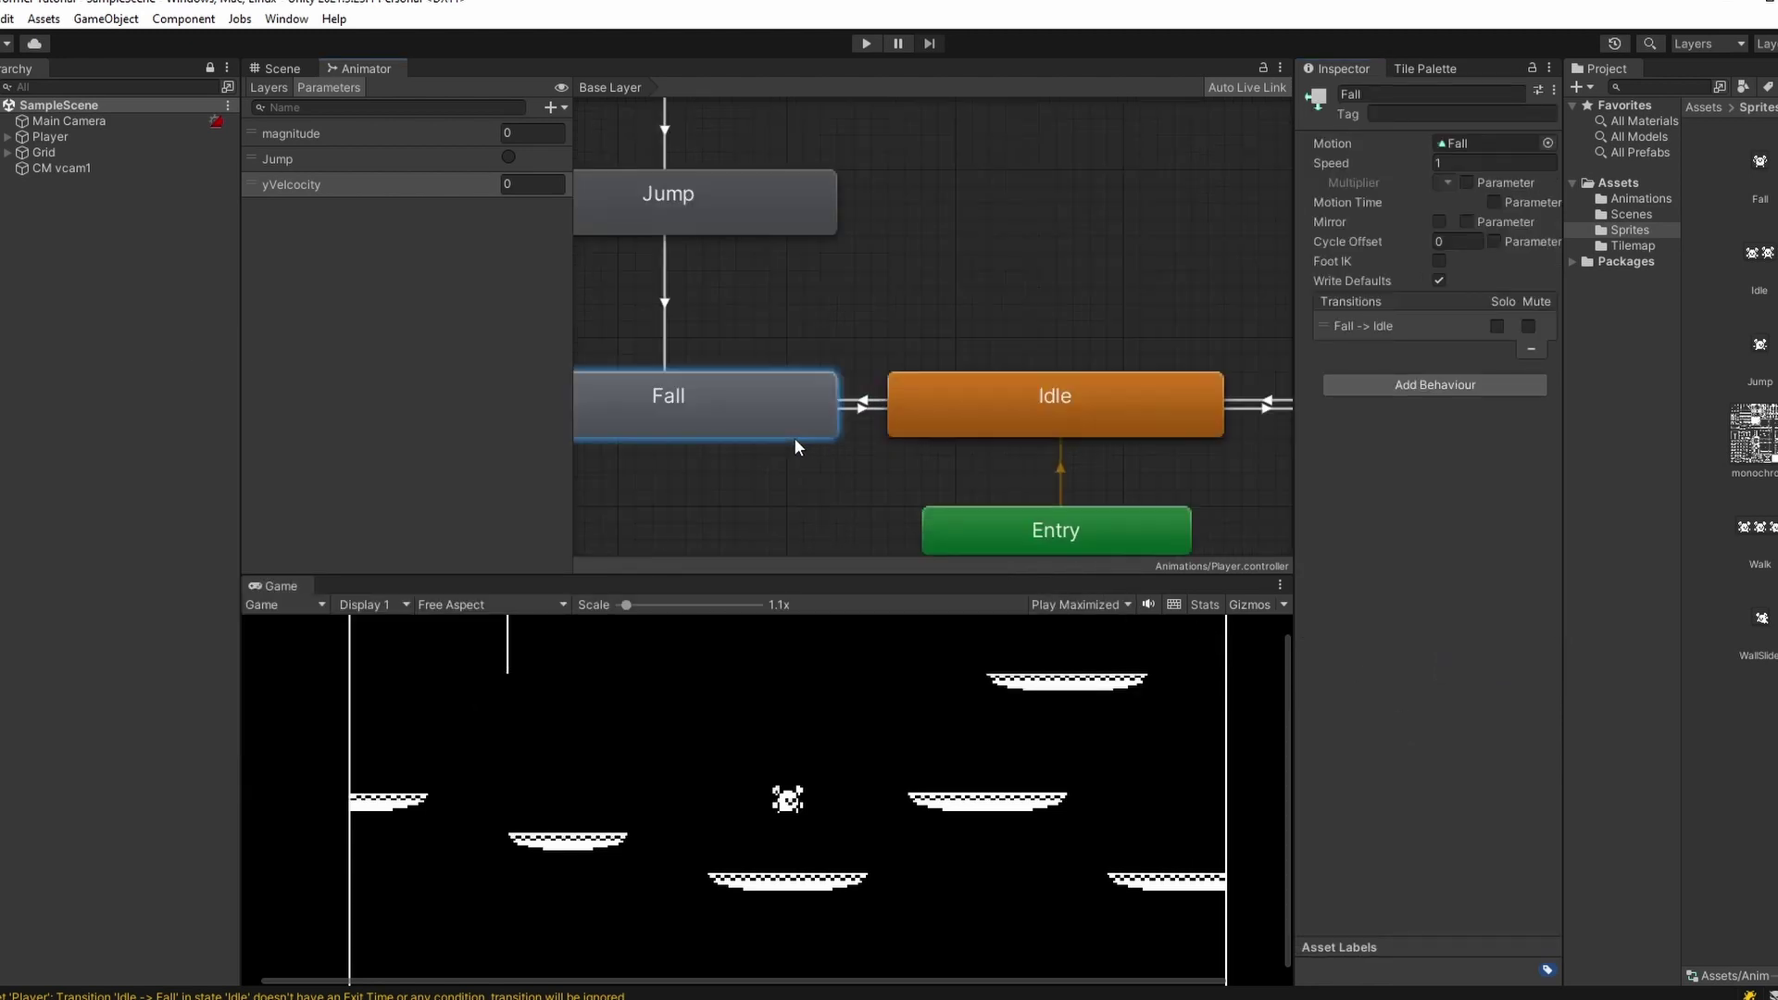
click(854, 410)
click(1510, 360)
key(BackSpace)
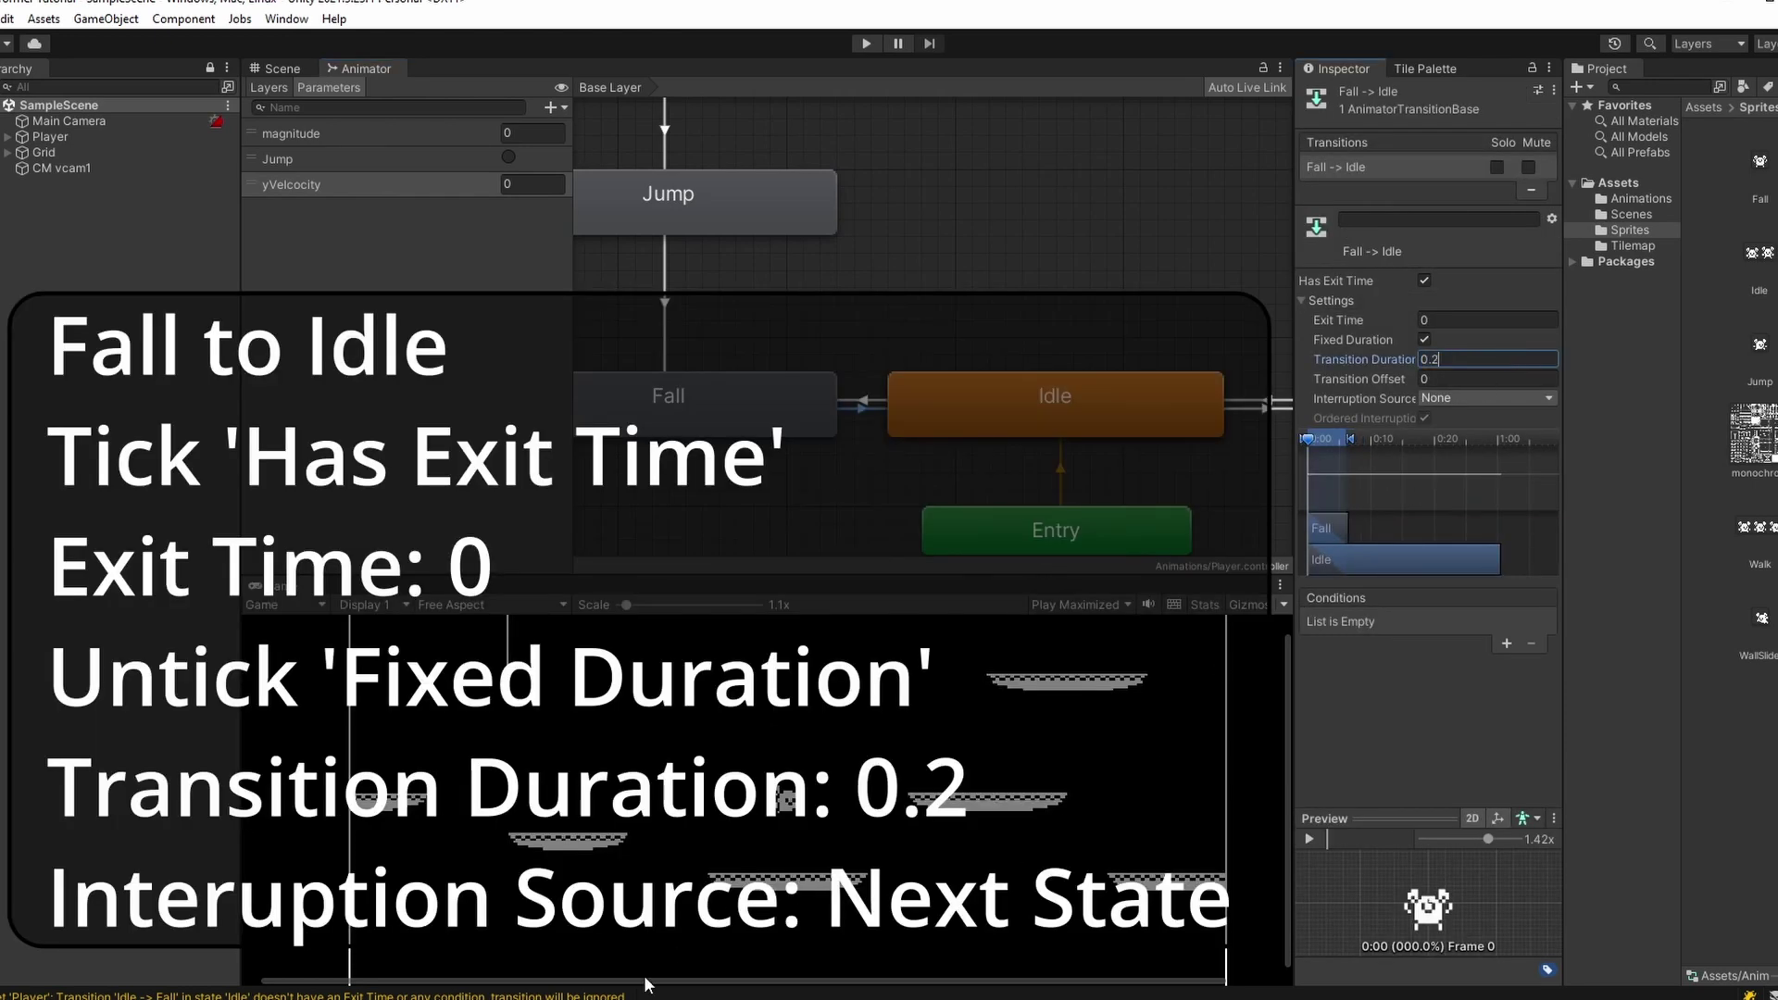
click(1463, 399)
click(1506, 468)
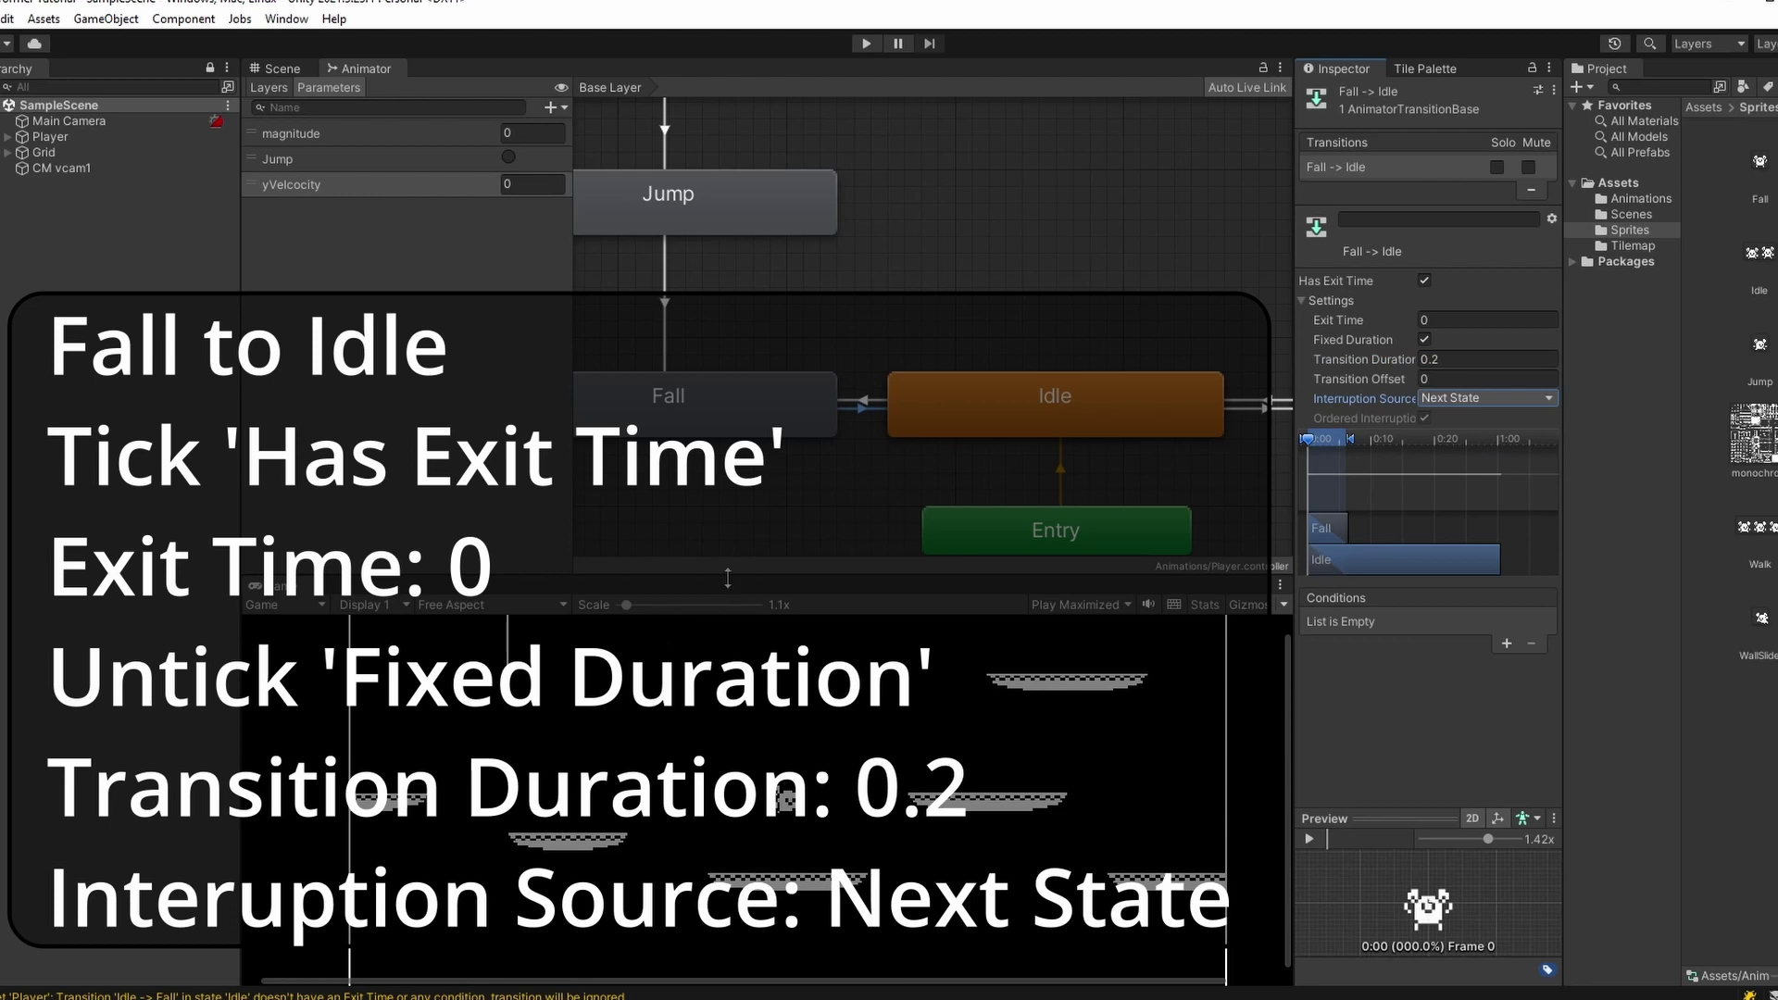
- Add the condition yVelcocity Greater -0.01 to the Fall to Idle transition and turn off its Fixed Duration
click(1506, 643)
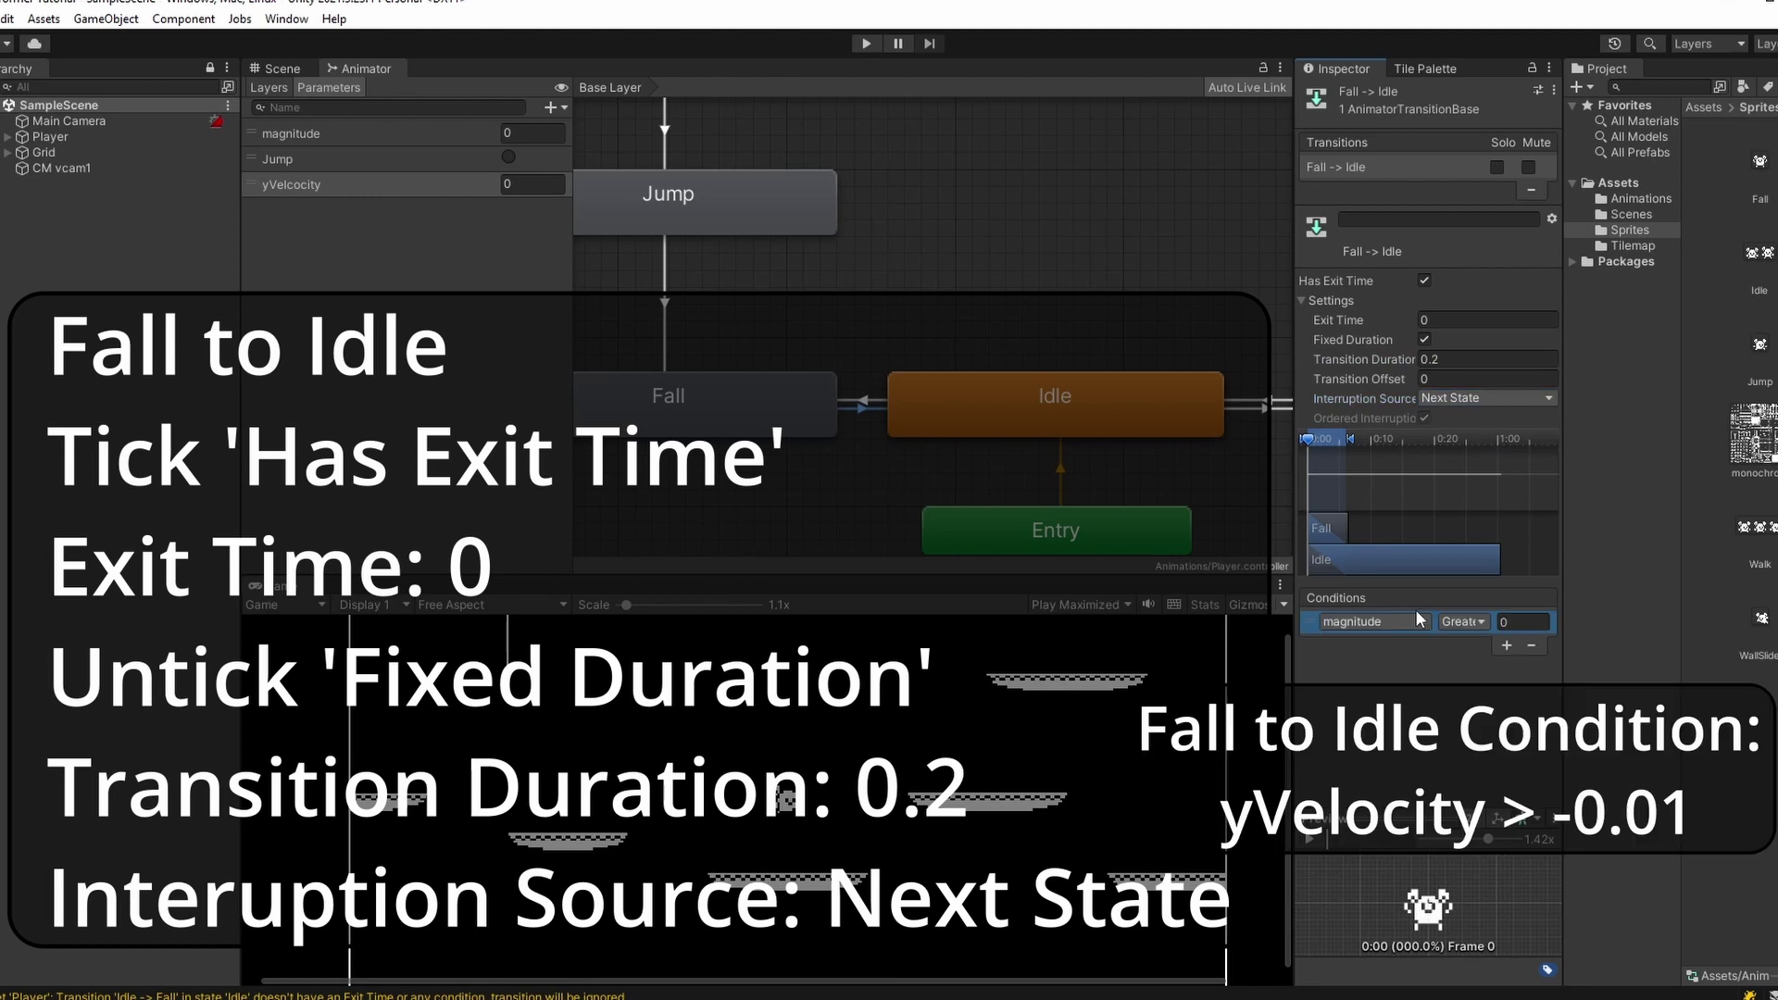
click(1412, 622)
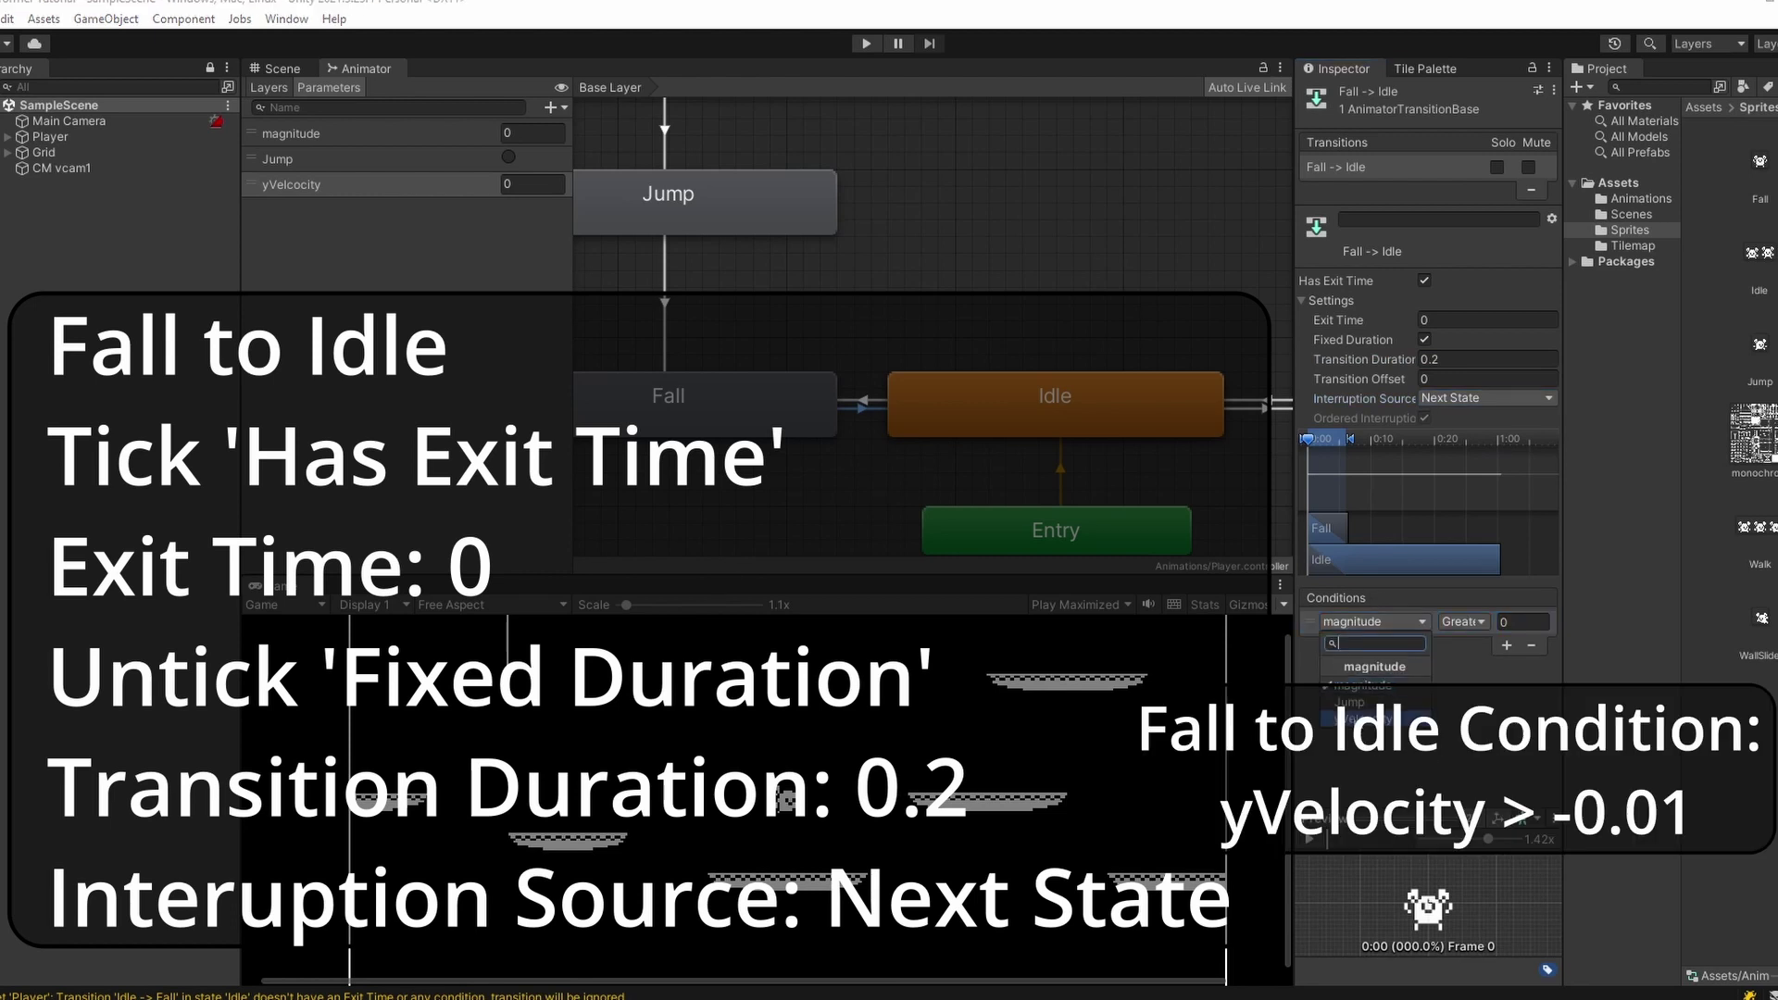
click(1409, 718)
click(1519, 622)
text(-0)
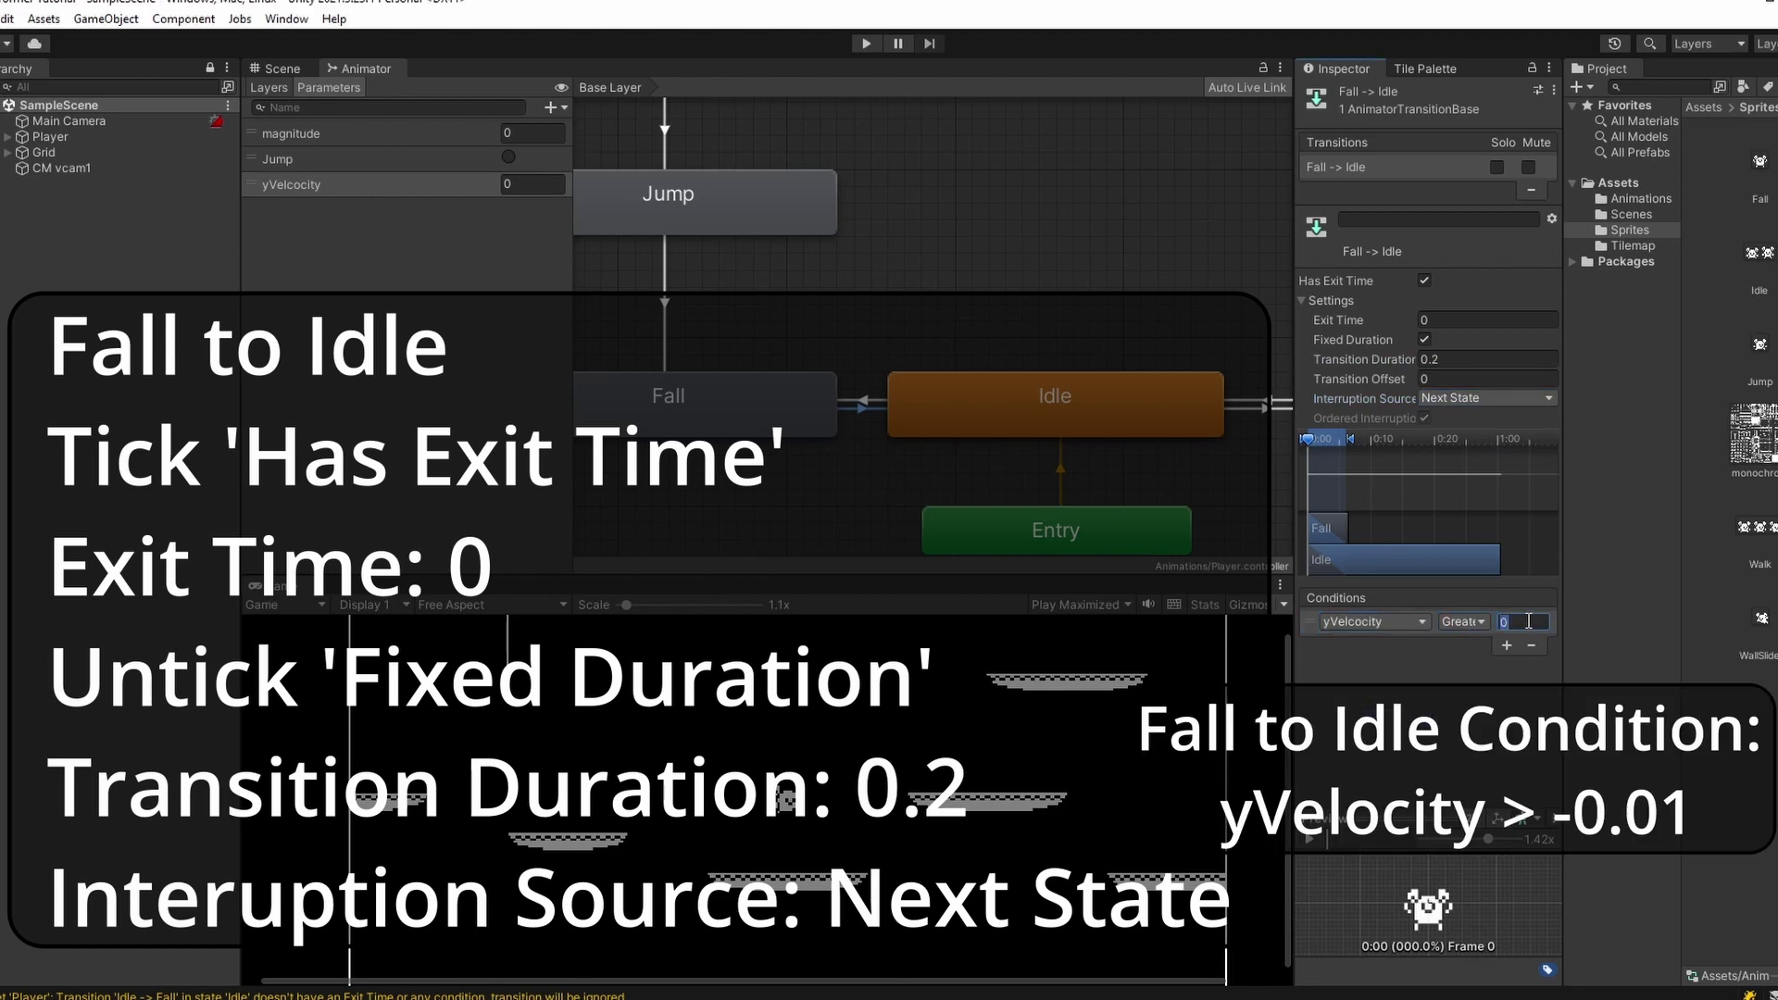
text(.01)
click(1426, 339)
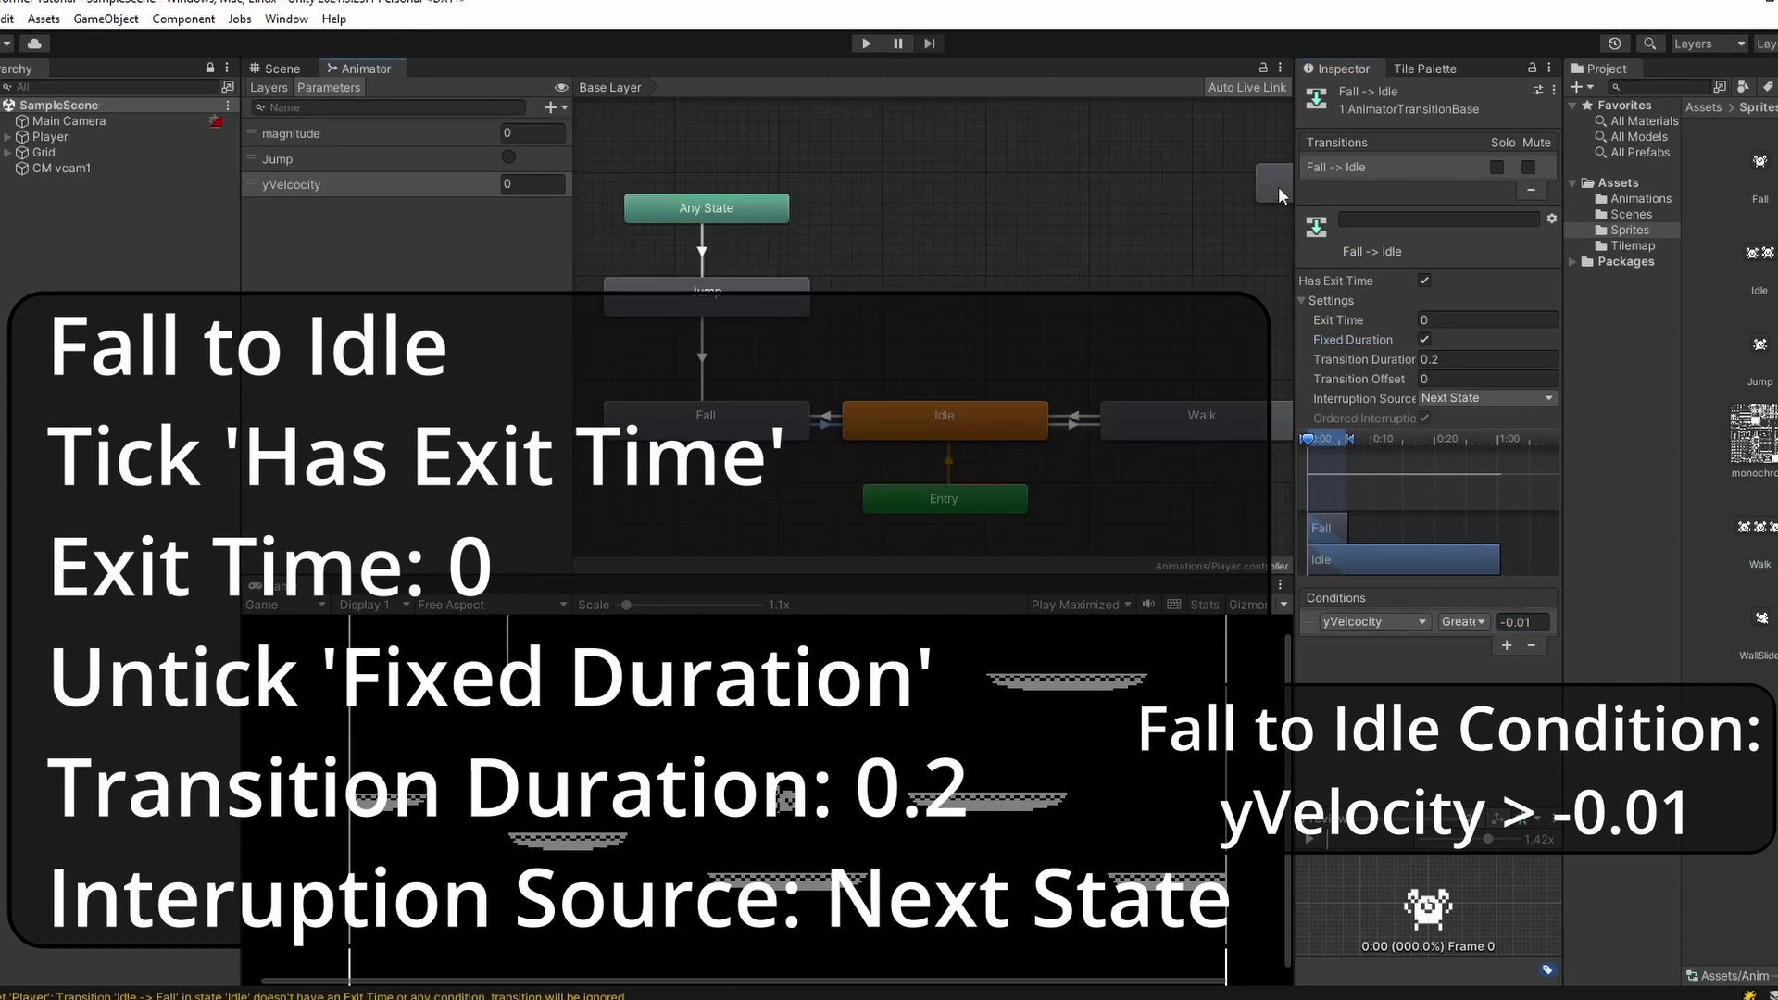
- Place the Wallslide state beside Any State and create a transition from Any State to Wallslide
click(1056, 215)
drag(1045, 215, 876, 221)
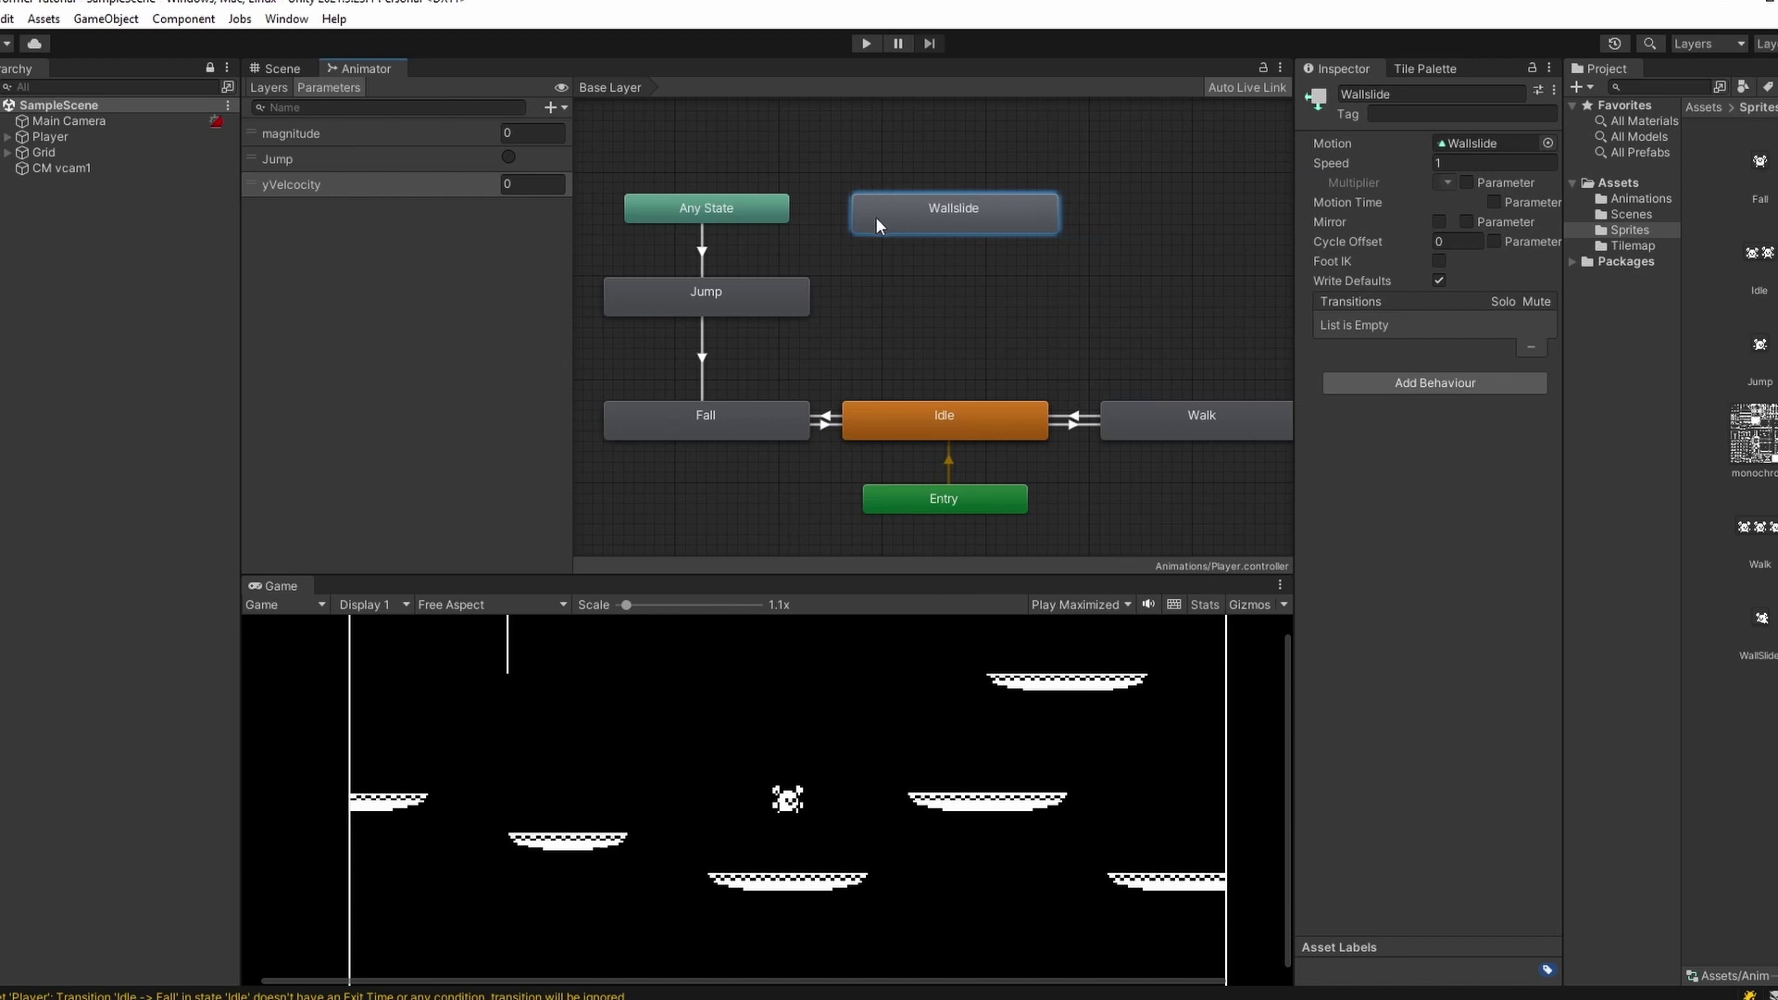
right_click(769, 212)
click(799, 219)
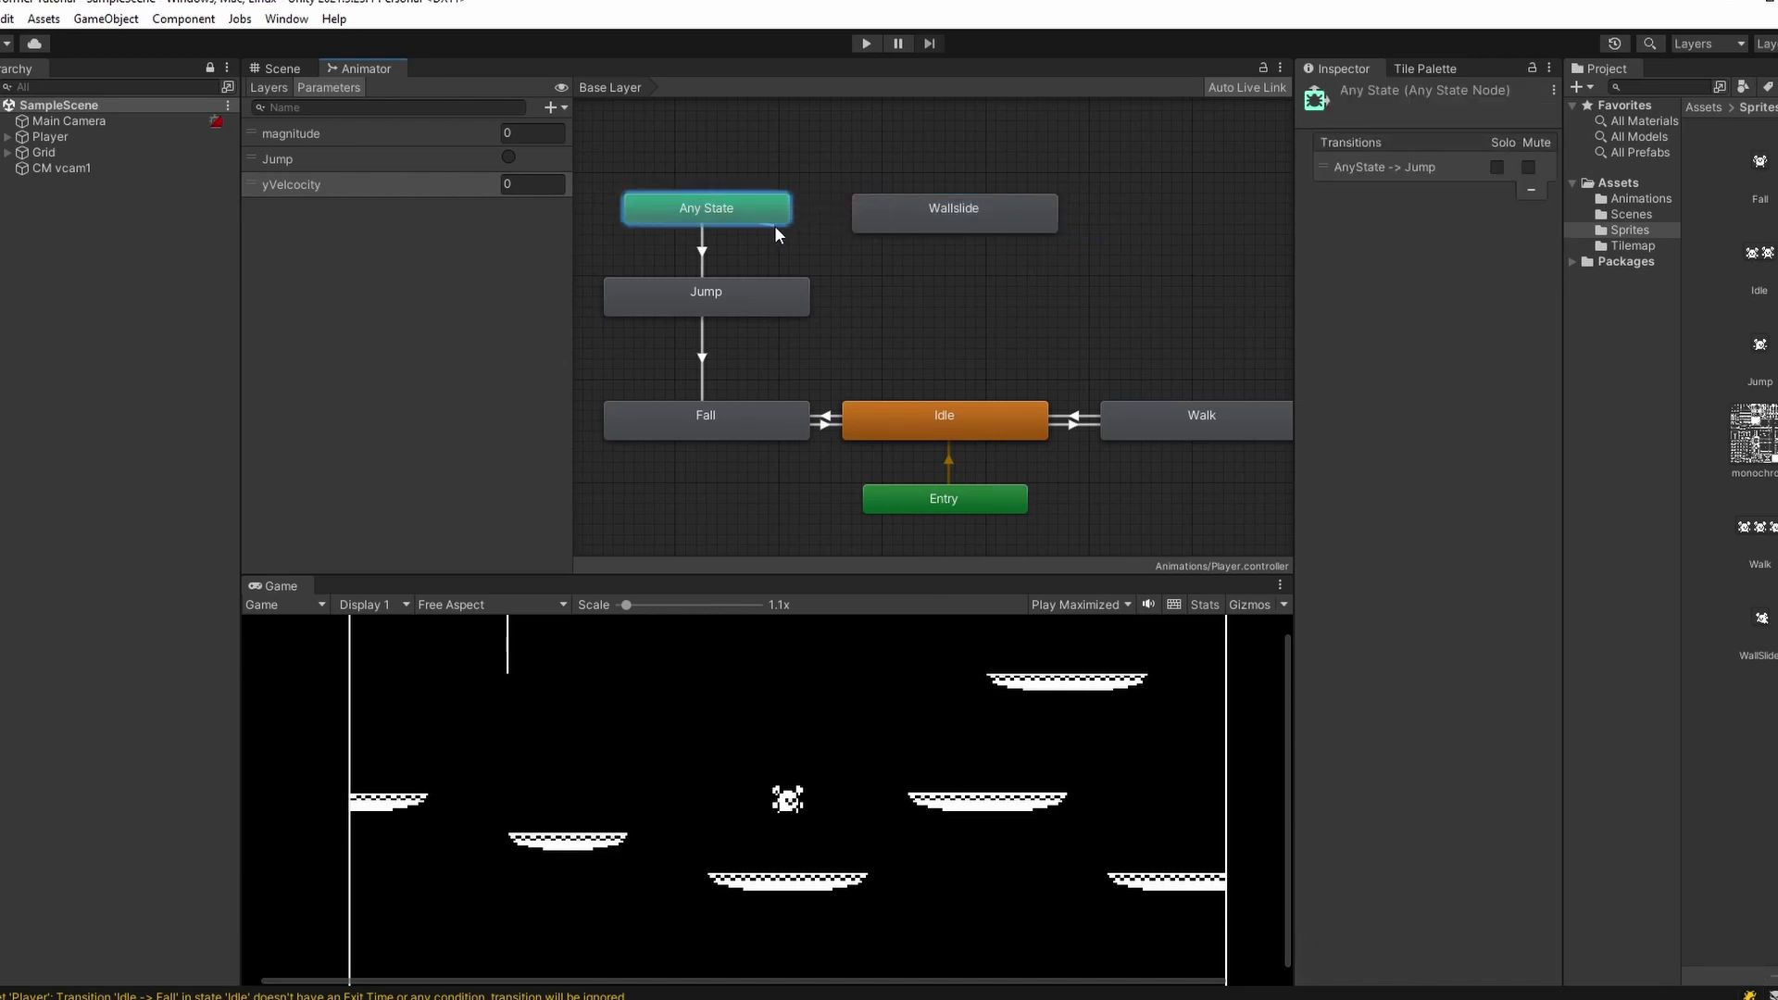
click(892, 214)
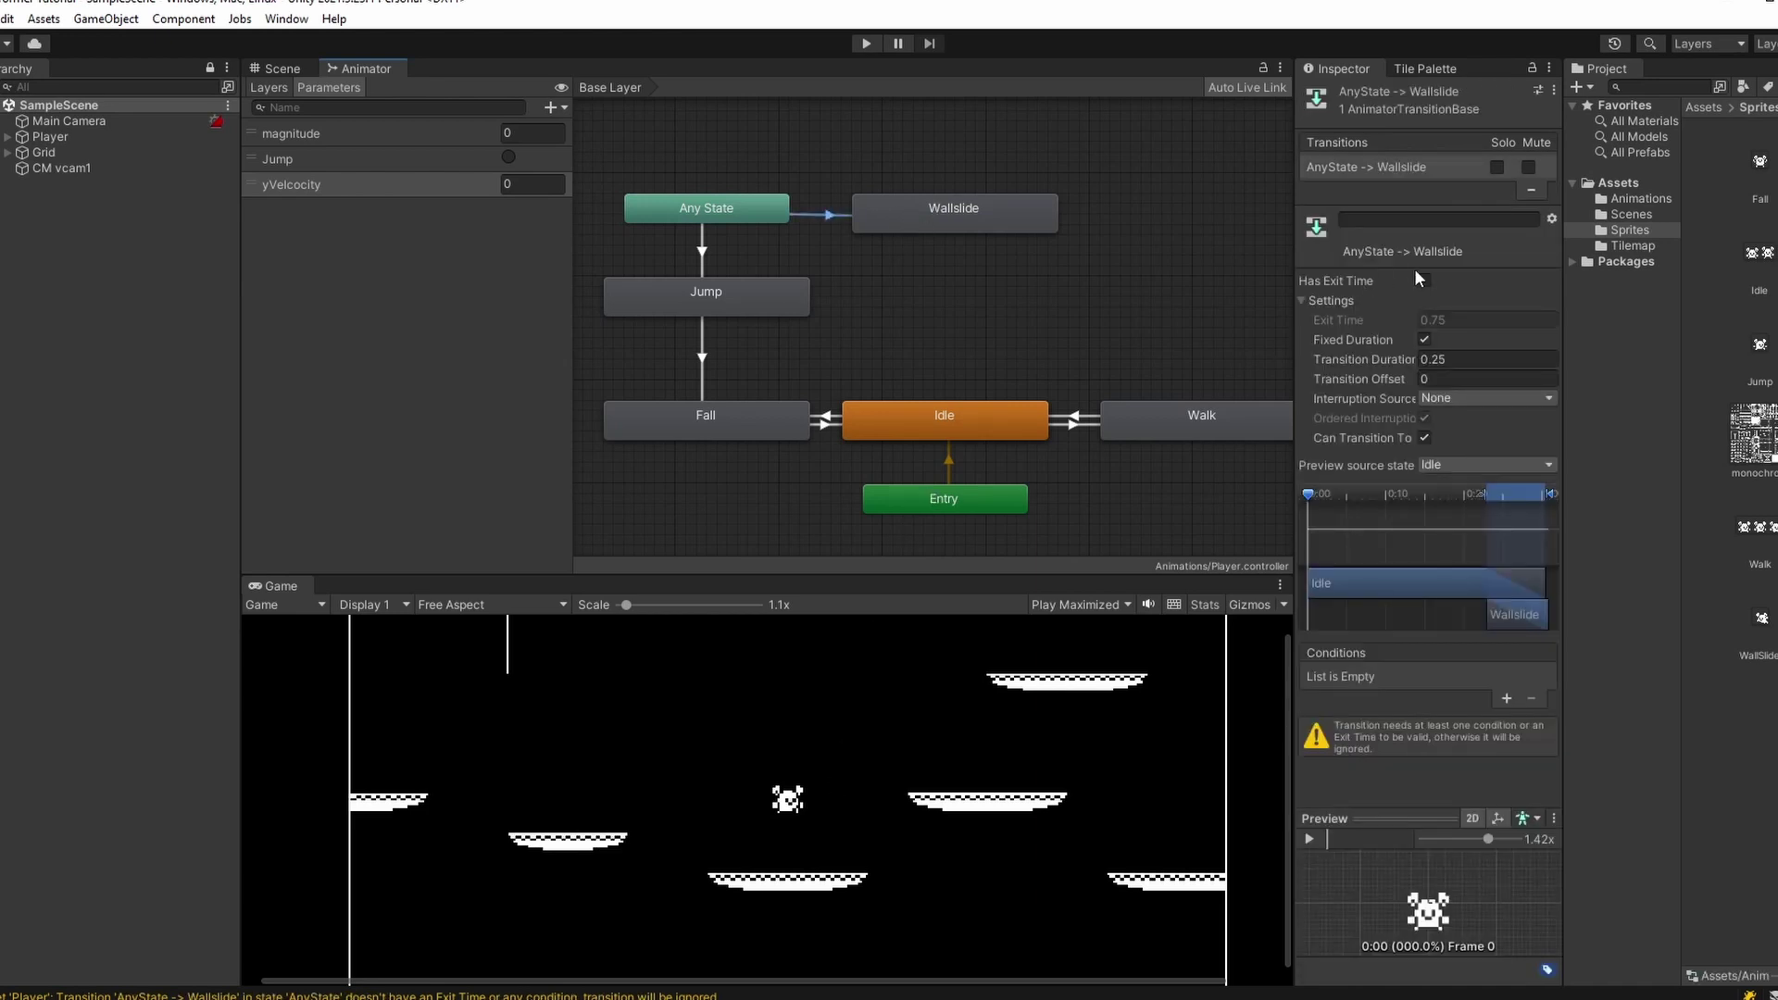
- Turn off Fixed Duration on the Any State to Wallslide transition and set its Transition Duration to 0
click(1425, 280)
click(1425, 339)
click(1448, 359)
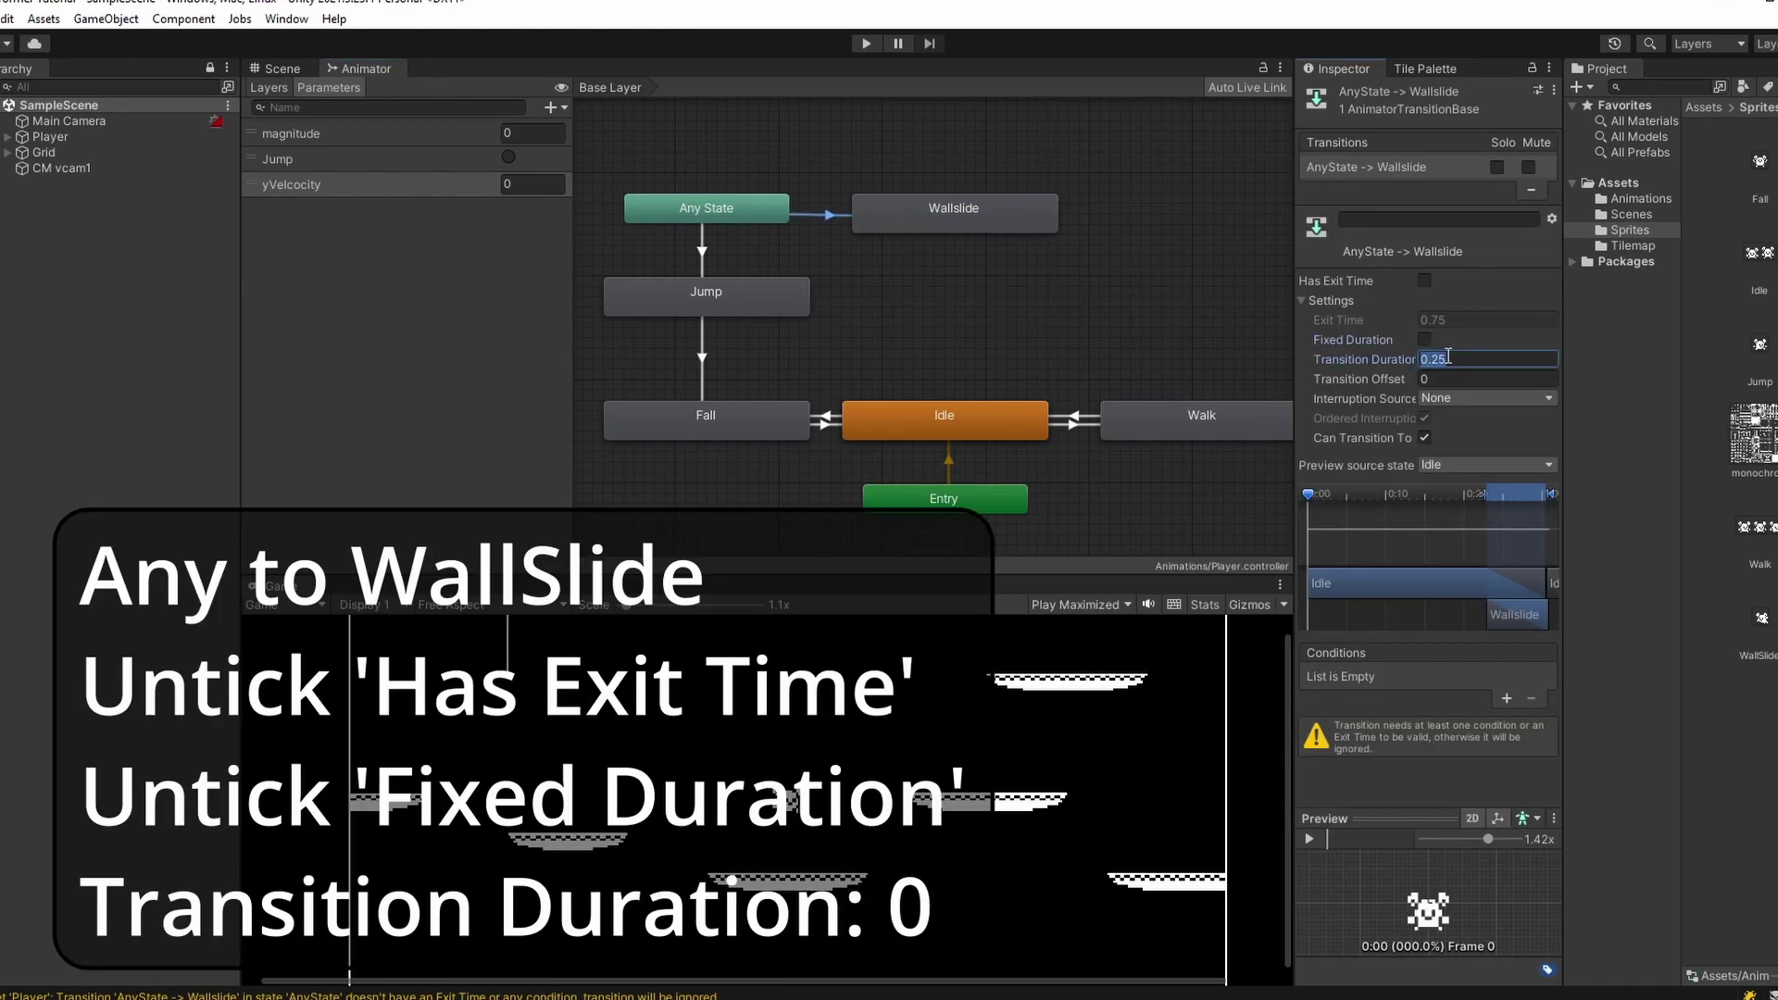
text(0)
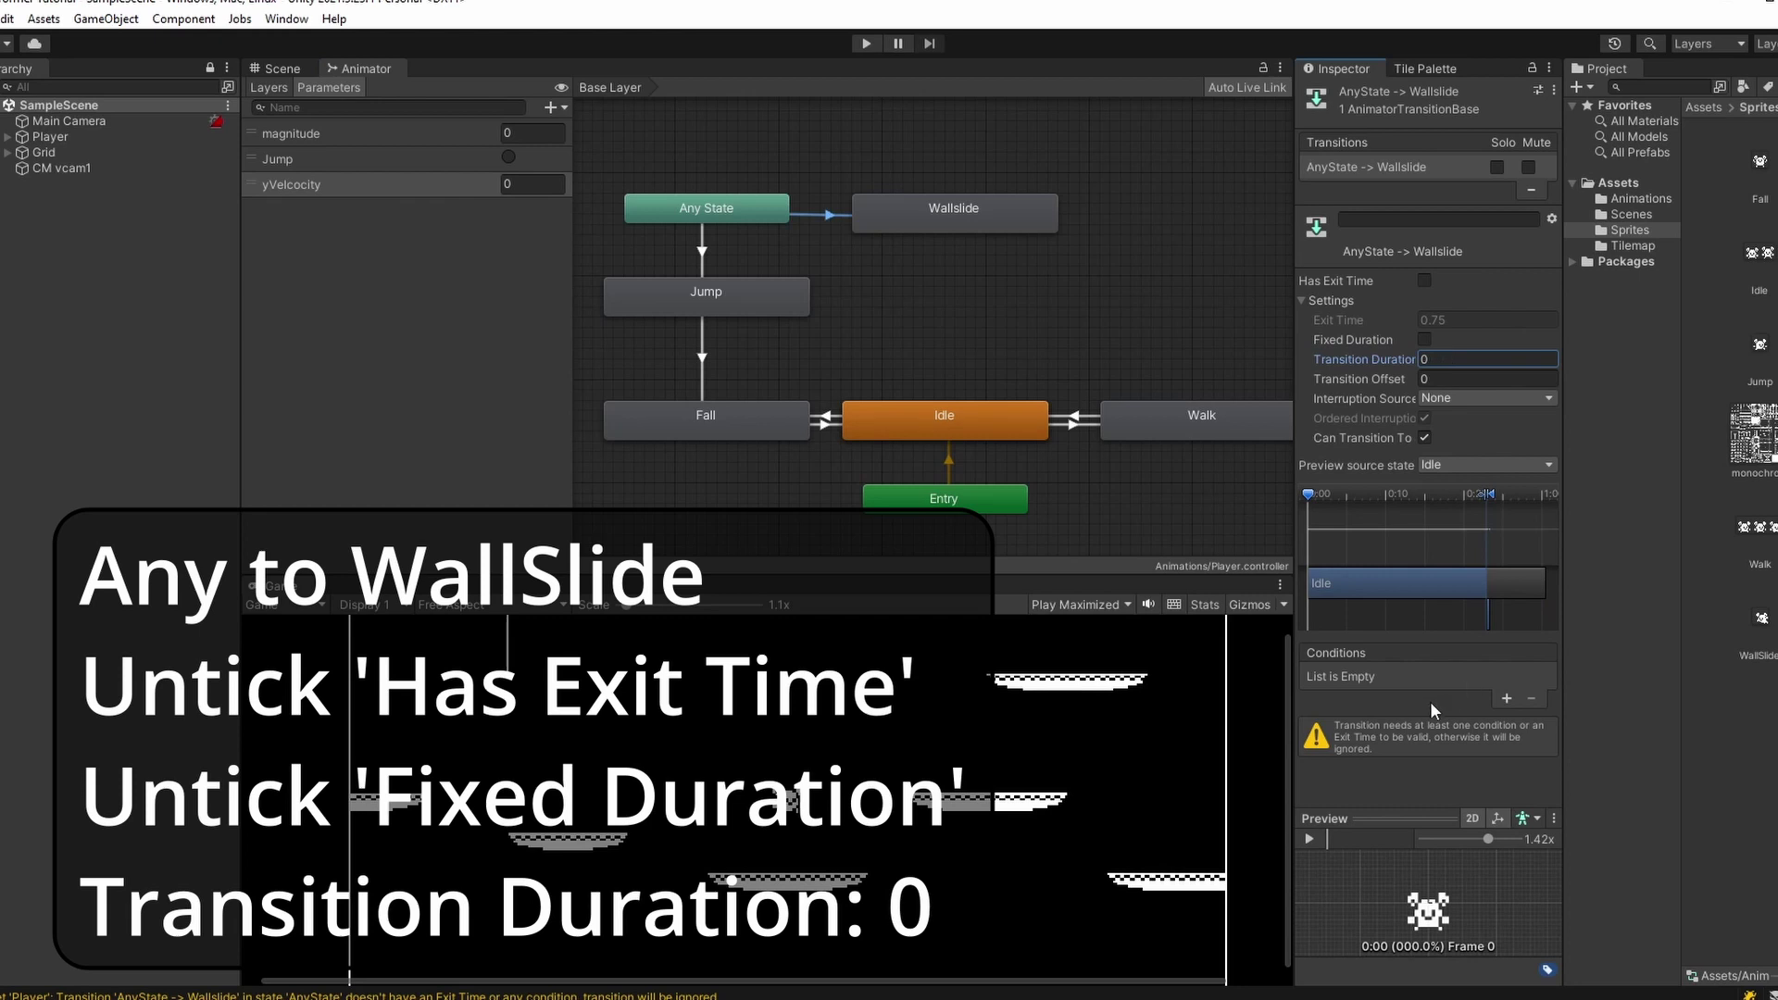
- Add a Bool parameter named isWallSliding to the Animator parameters
click(554, 107)
click(602, 172)
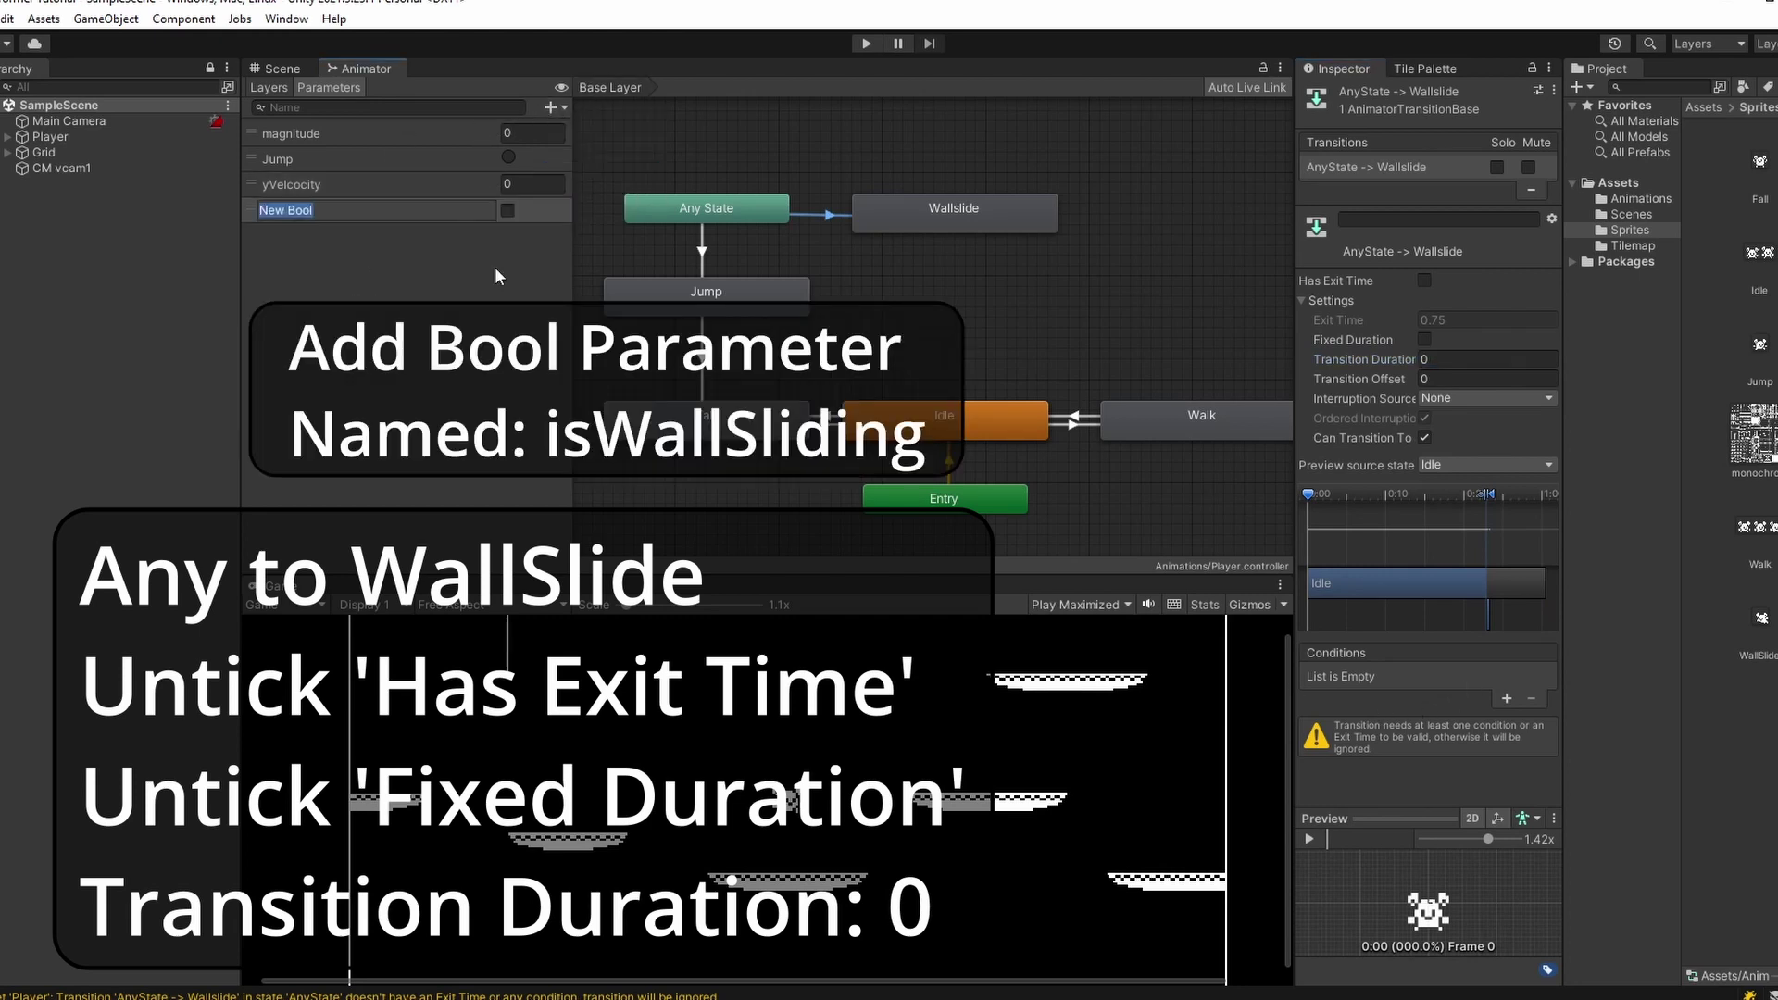
text(isWallSliding)
key(Return)
- Add the condition isWallSliding true to the Any State to Wallslide transition
click(1507, 700)
click(1386, 678)
click(1350, 778)
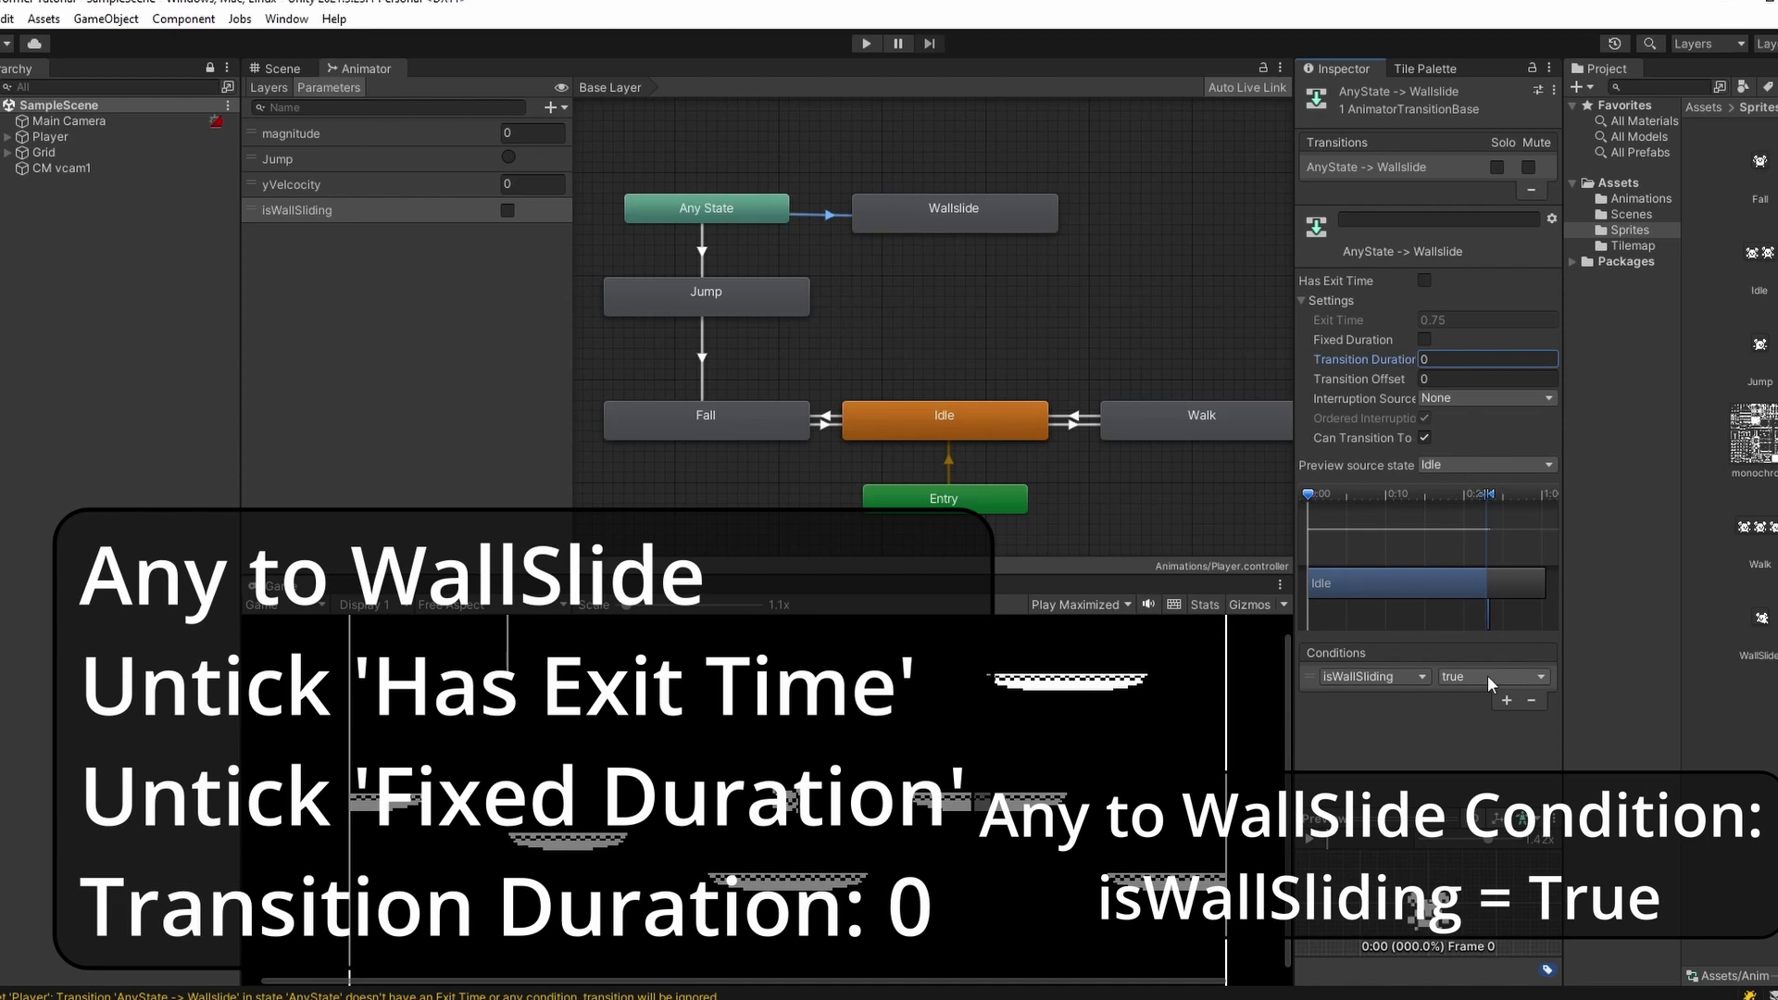
click(1371, 764)
- Create a transition from Wallslide to Idle and set its Transition Duration to 0
right_click(964, 221)
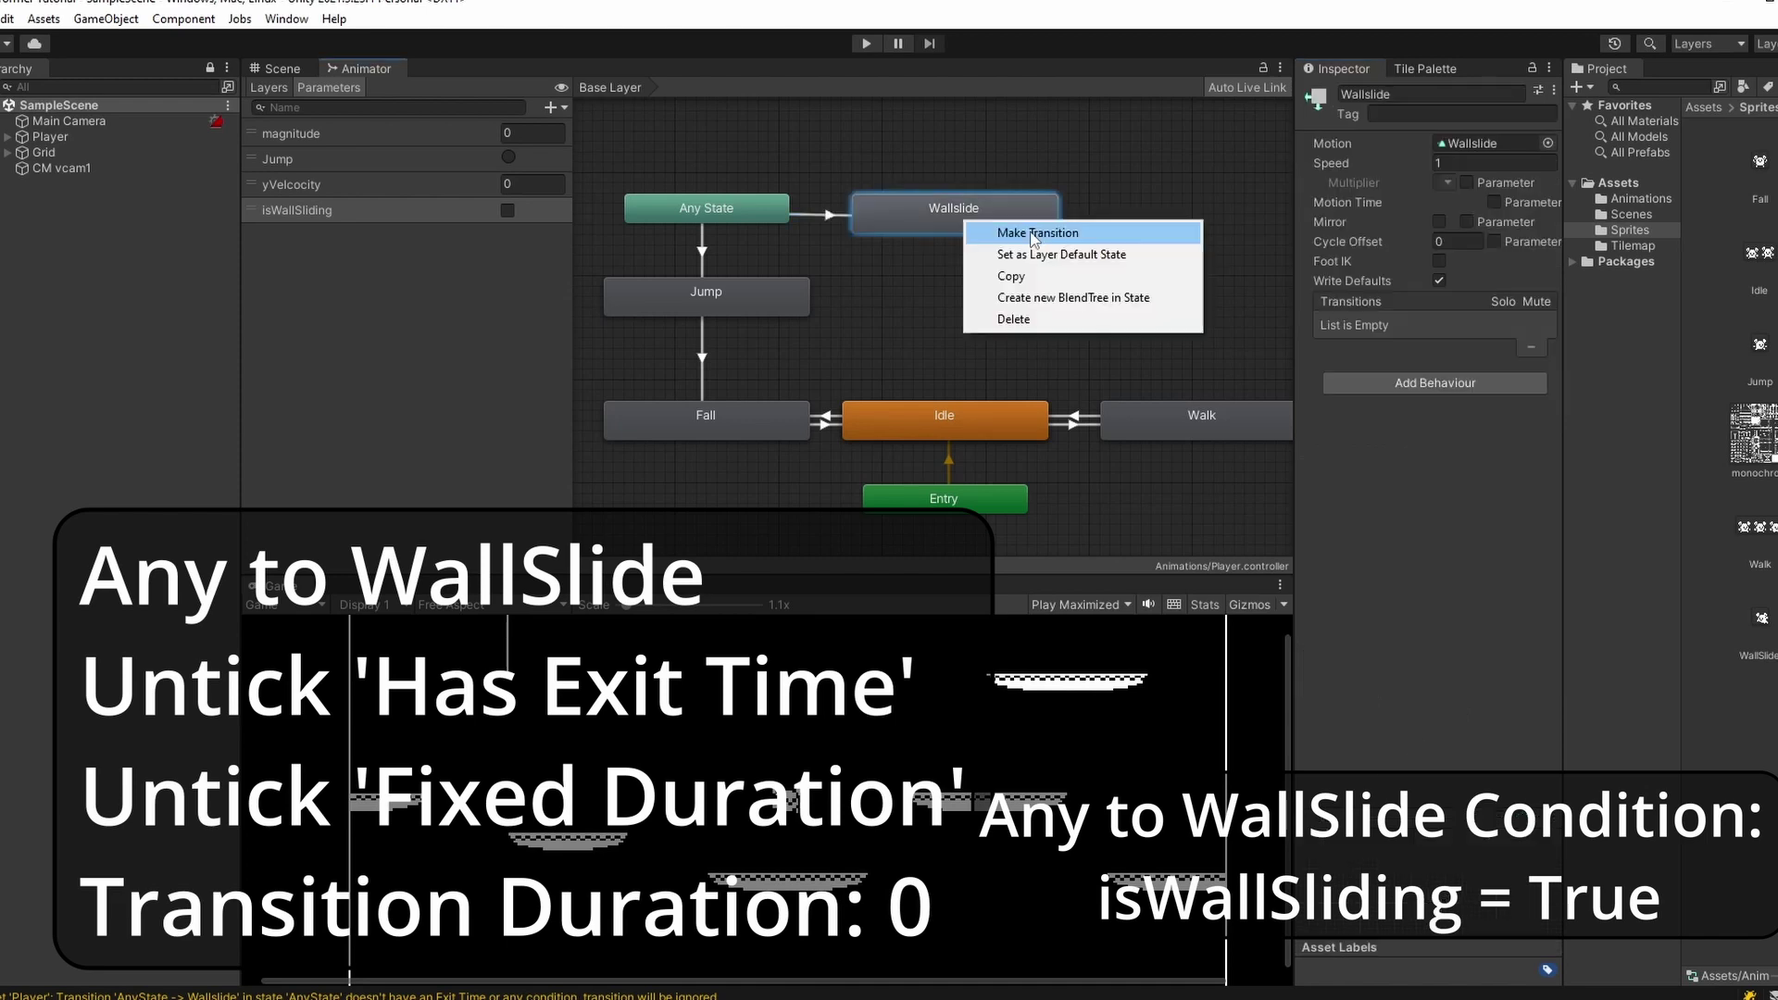
click(1035, 238)
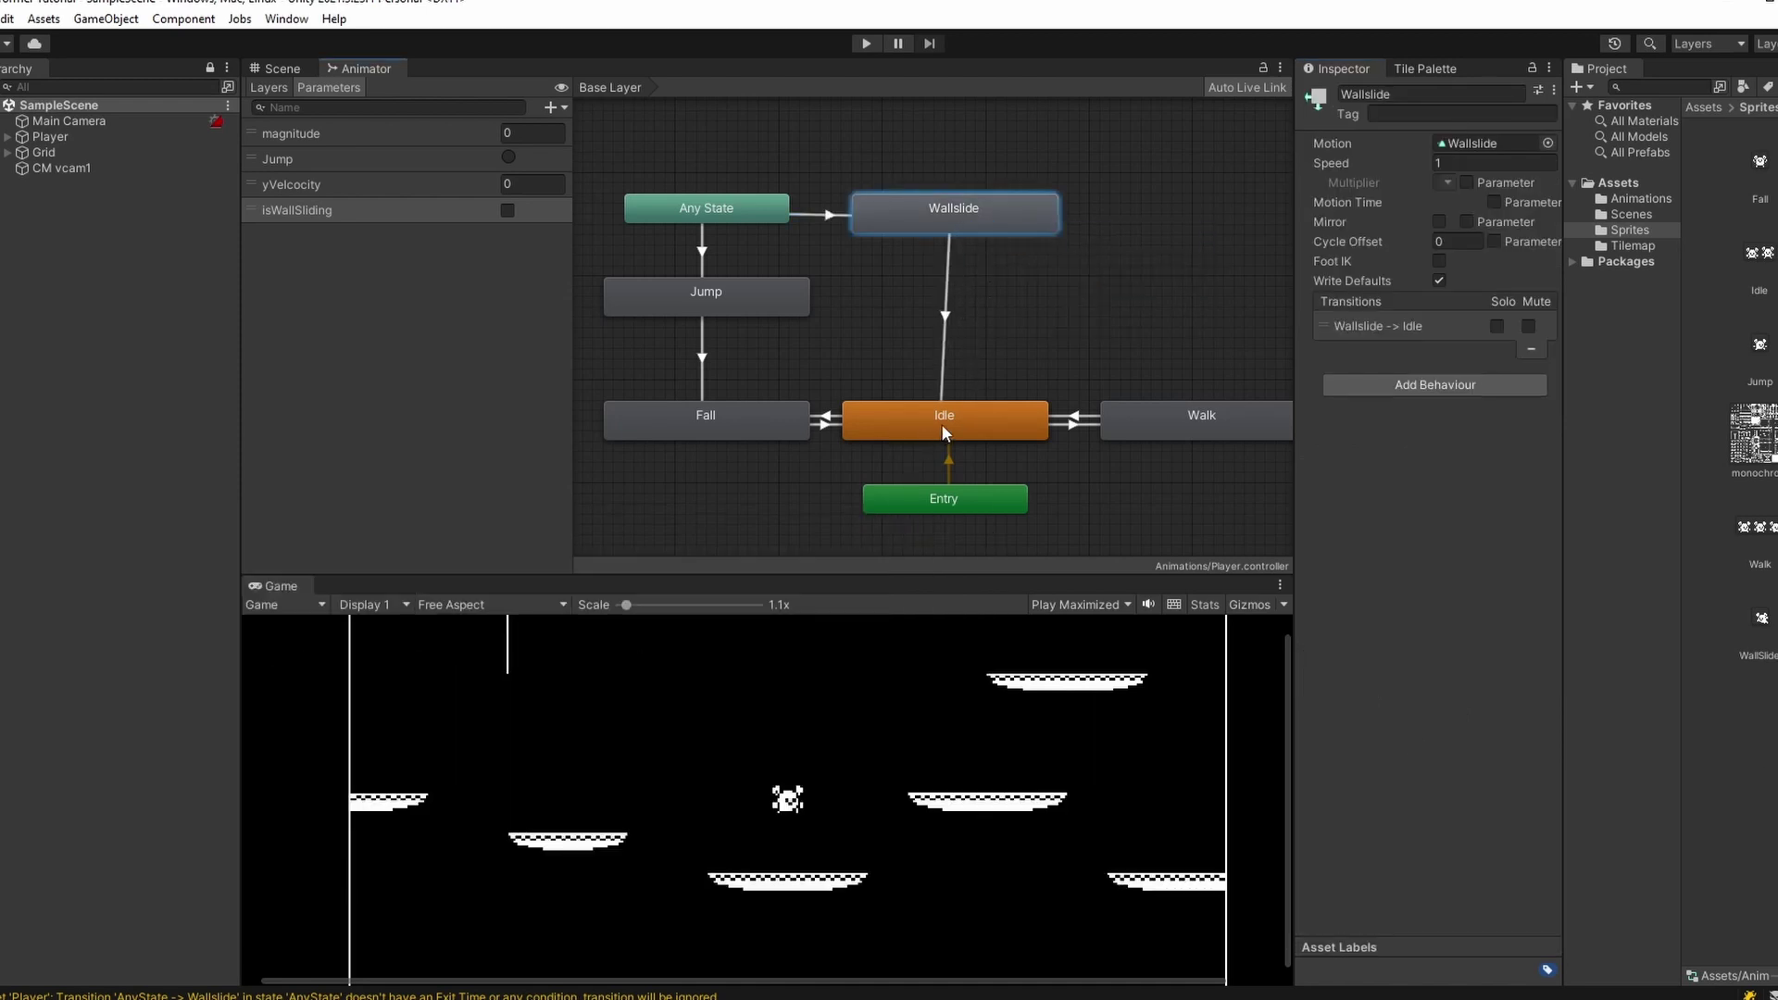
click(942, 425)
click(1472, 358)
text(0)
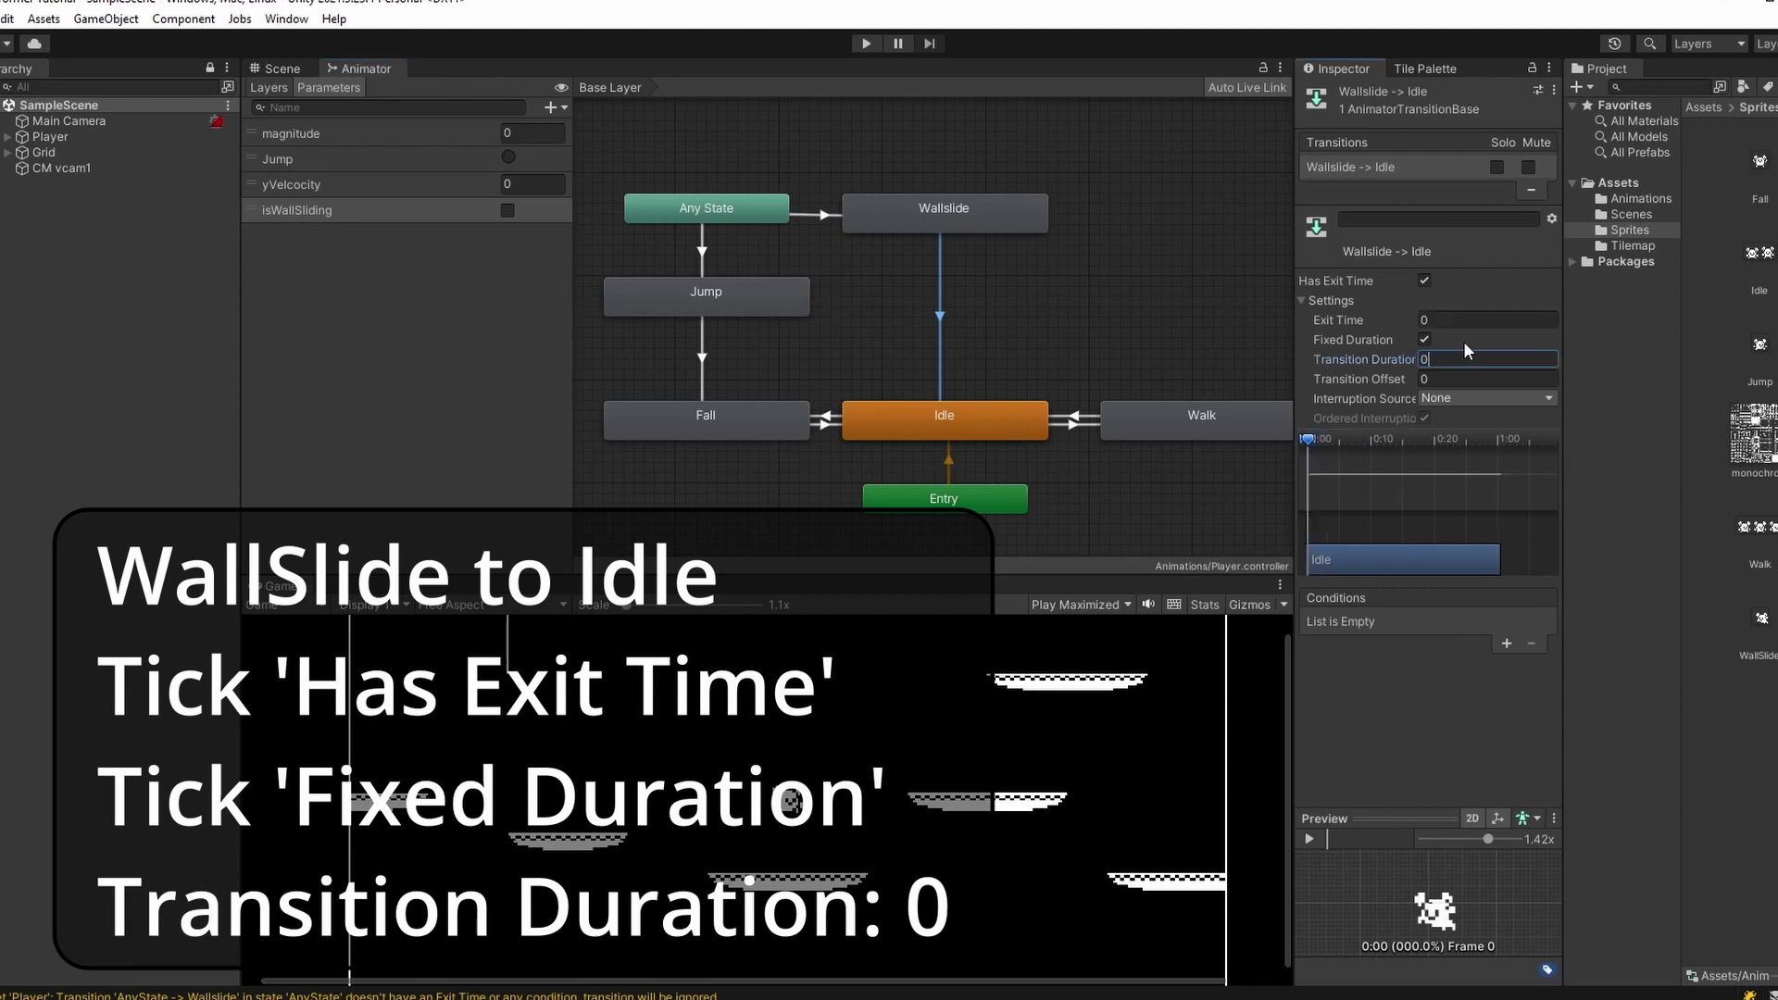
- Add the condition isWallSliding false to the Wallslide to Idle transition
click(1508, 641)
click(1389, 613)
click(1380, 715)
click(1464, 625)
click(1468, 666)
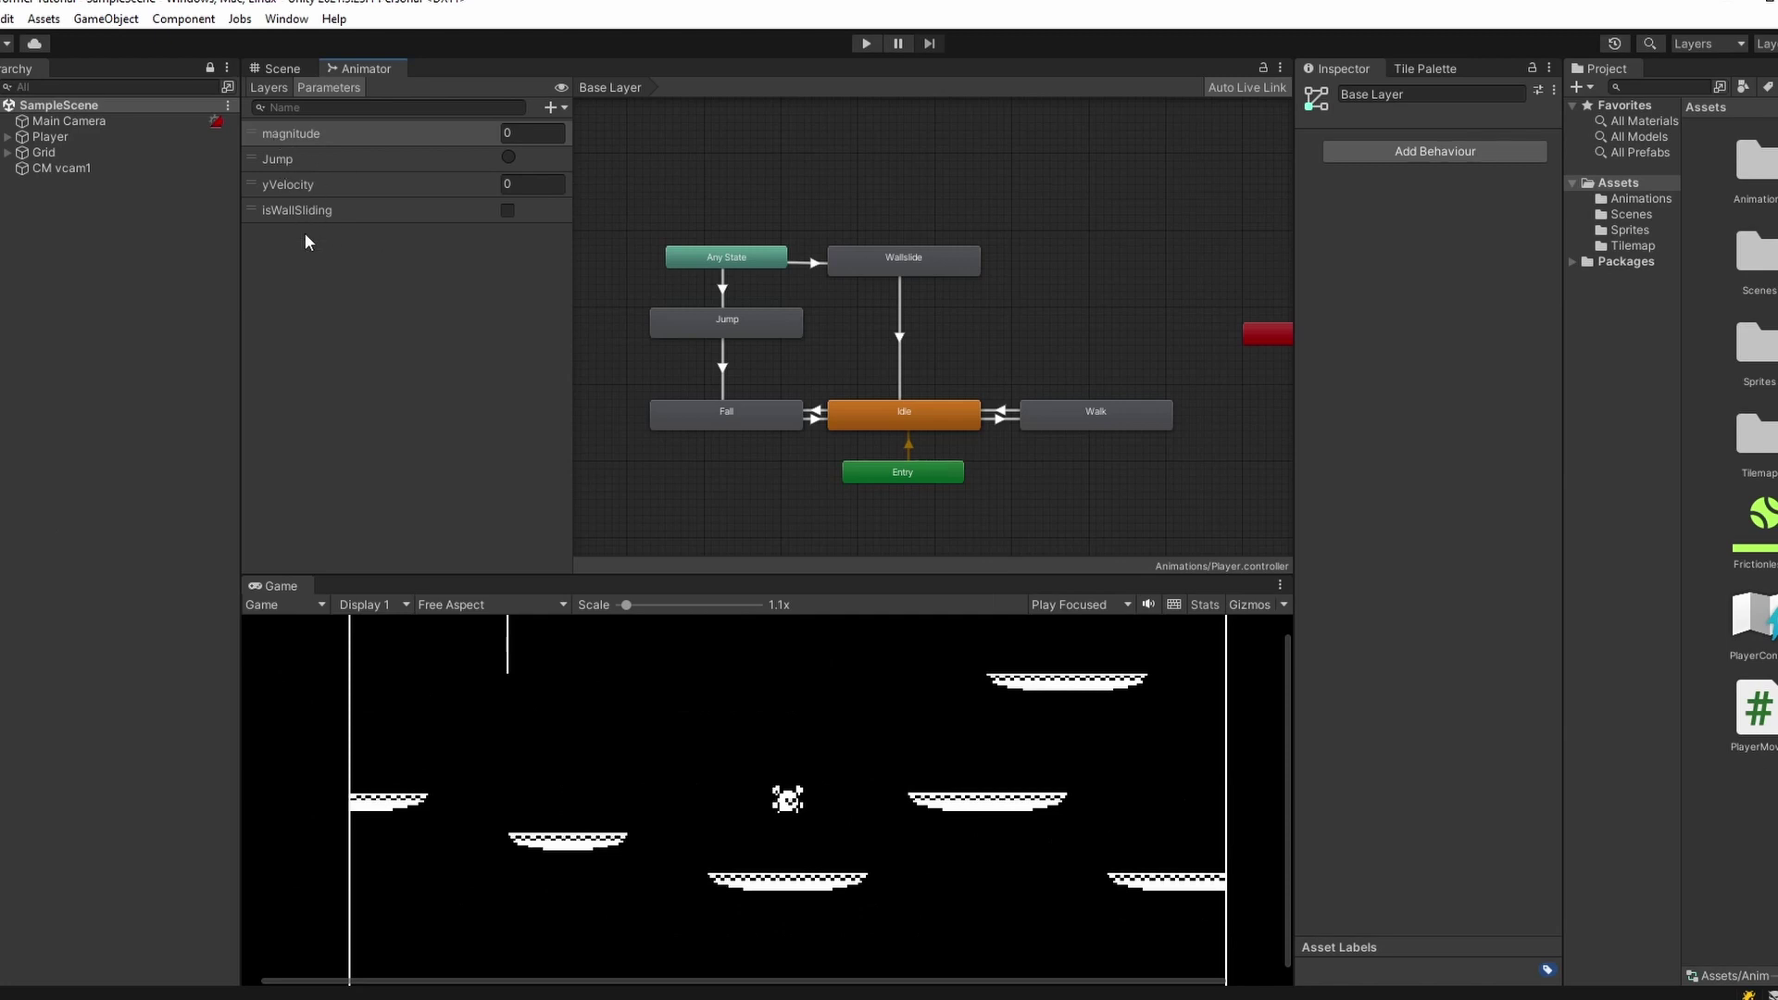
- Rename the Jump trigger parameter to lowercase jump
click(269, 161)
double_click(268, 158)
text(jump)
key(Return)
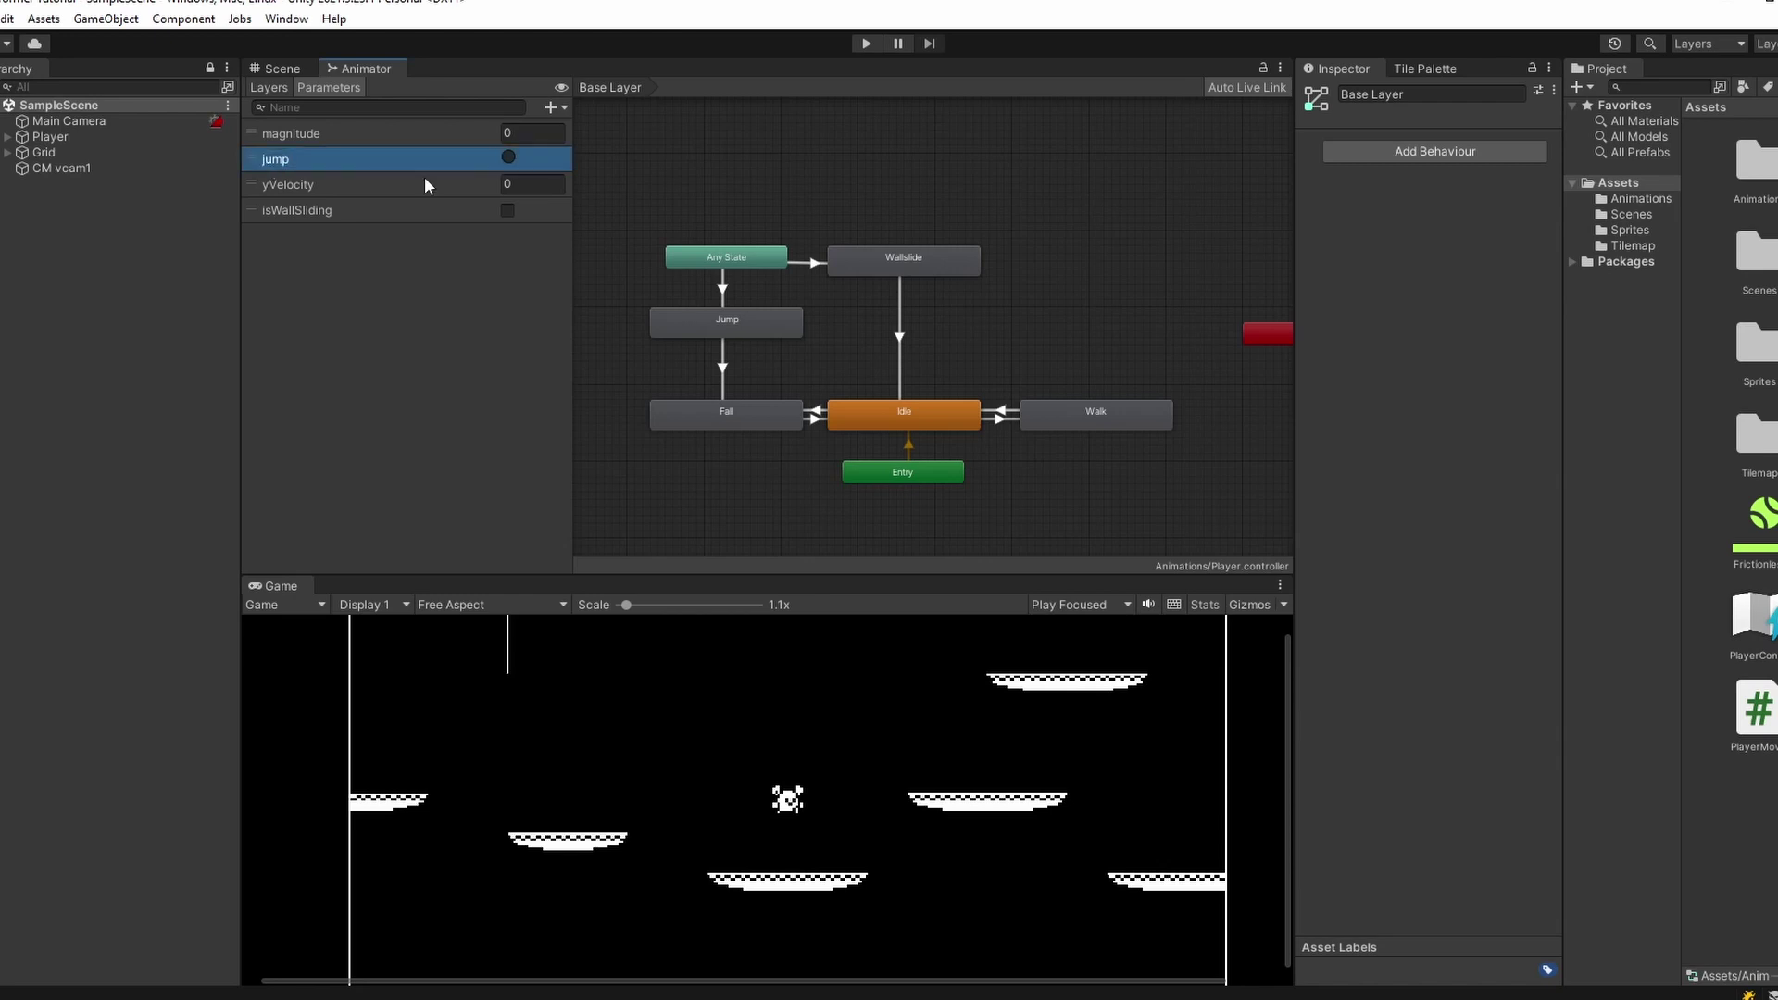
click(353, 363)
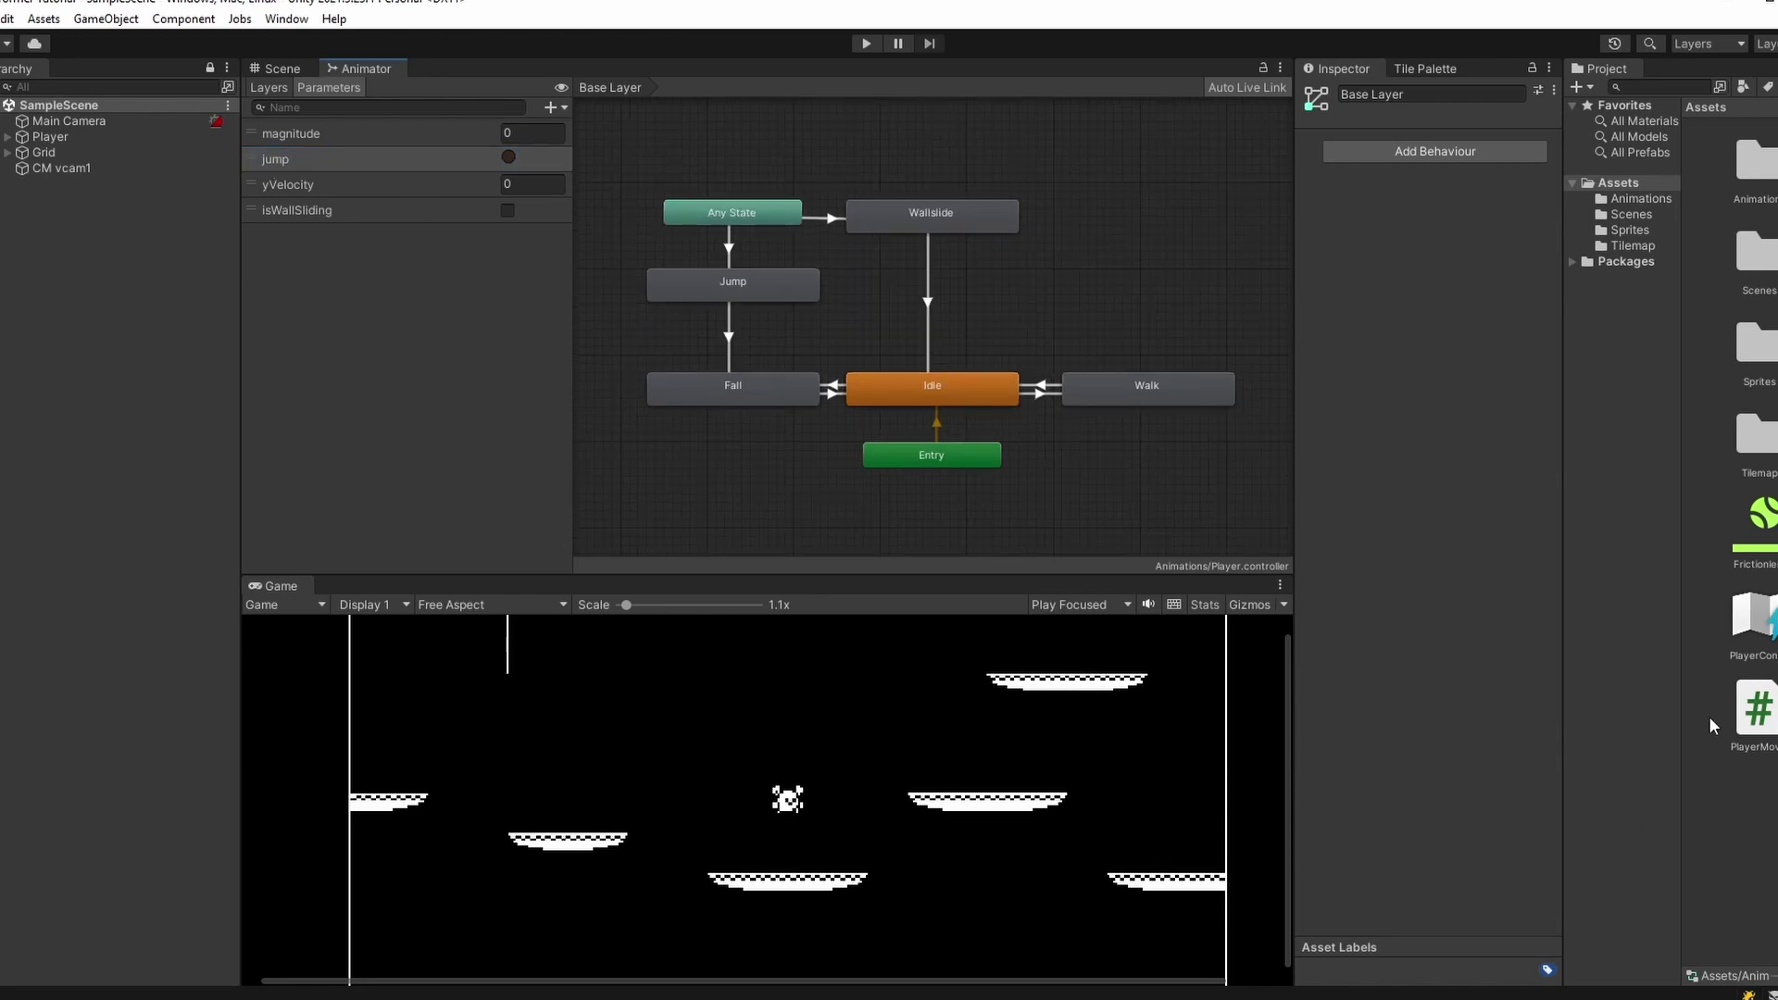
- Open the PlayerMovement script in Visual Studio and declare a public Animator field named animator below the rb field
double_click(1757, 706)
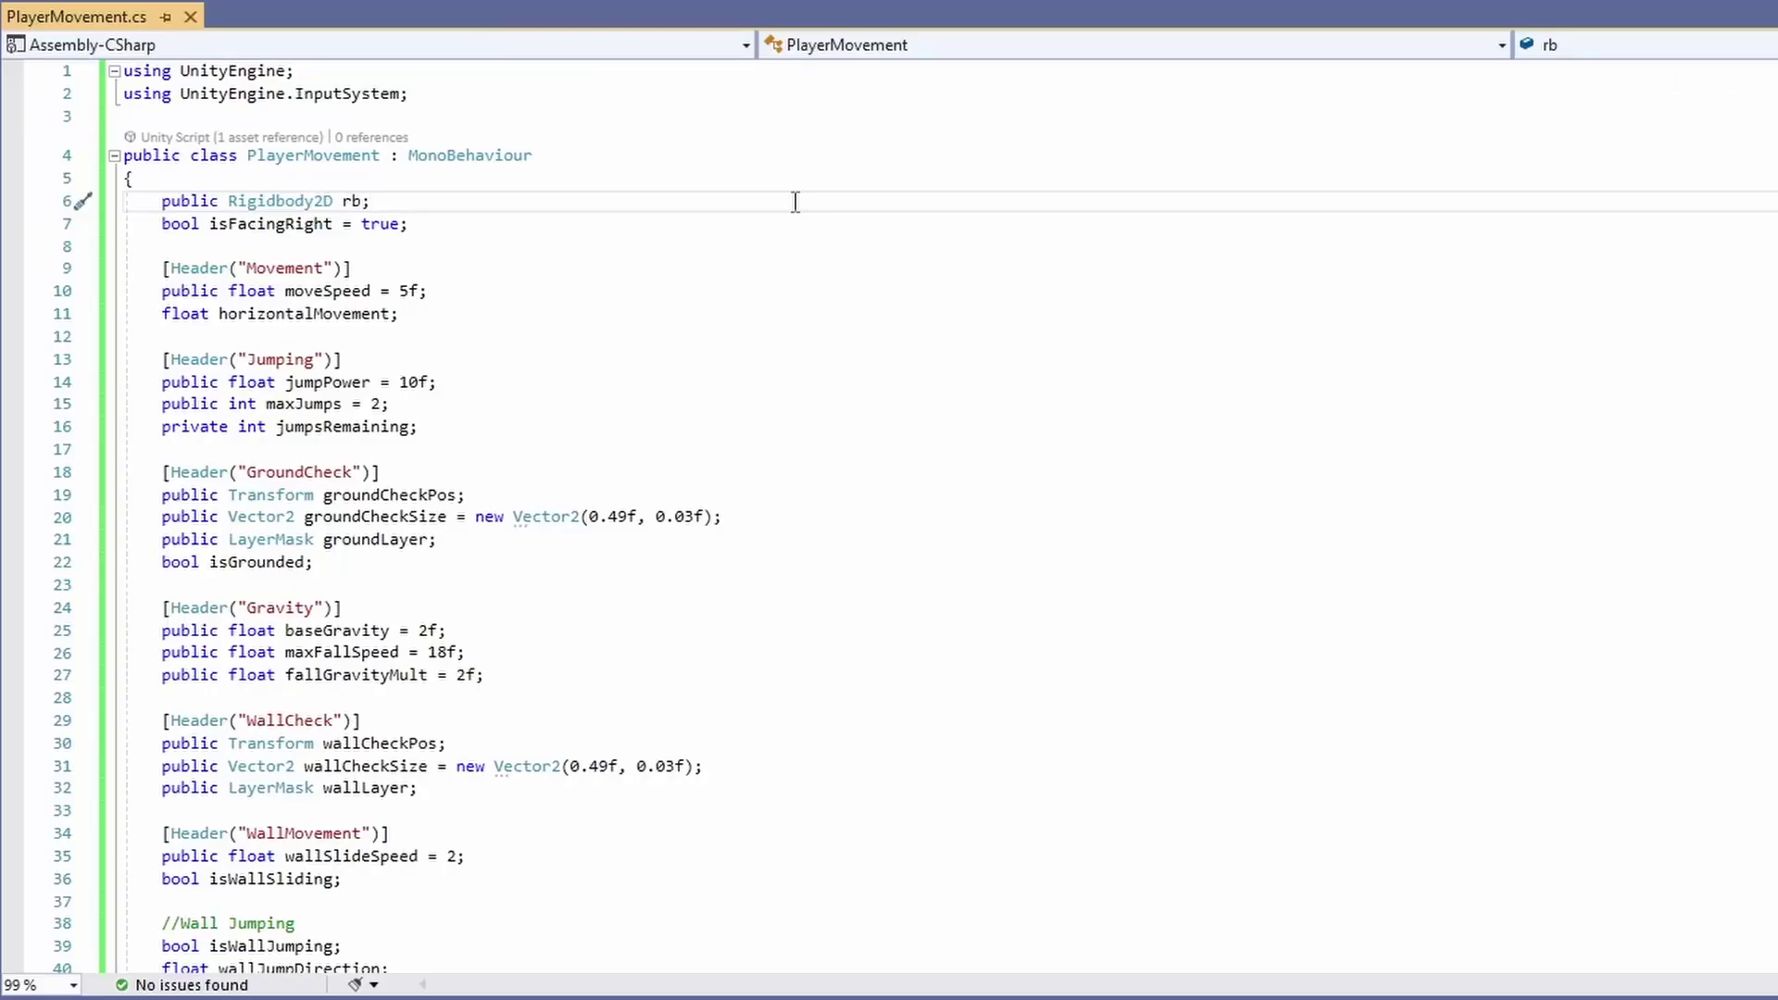
key(Return)
text(public Animator a)
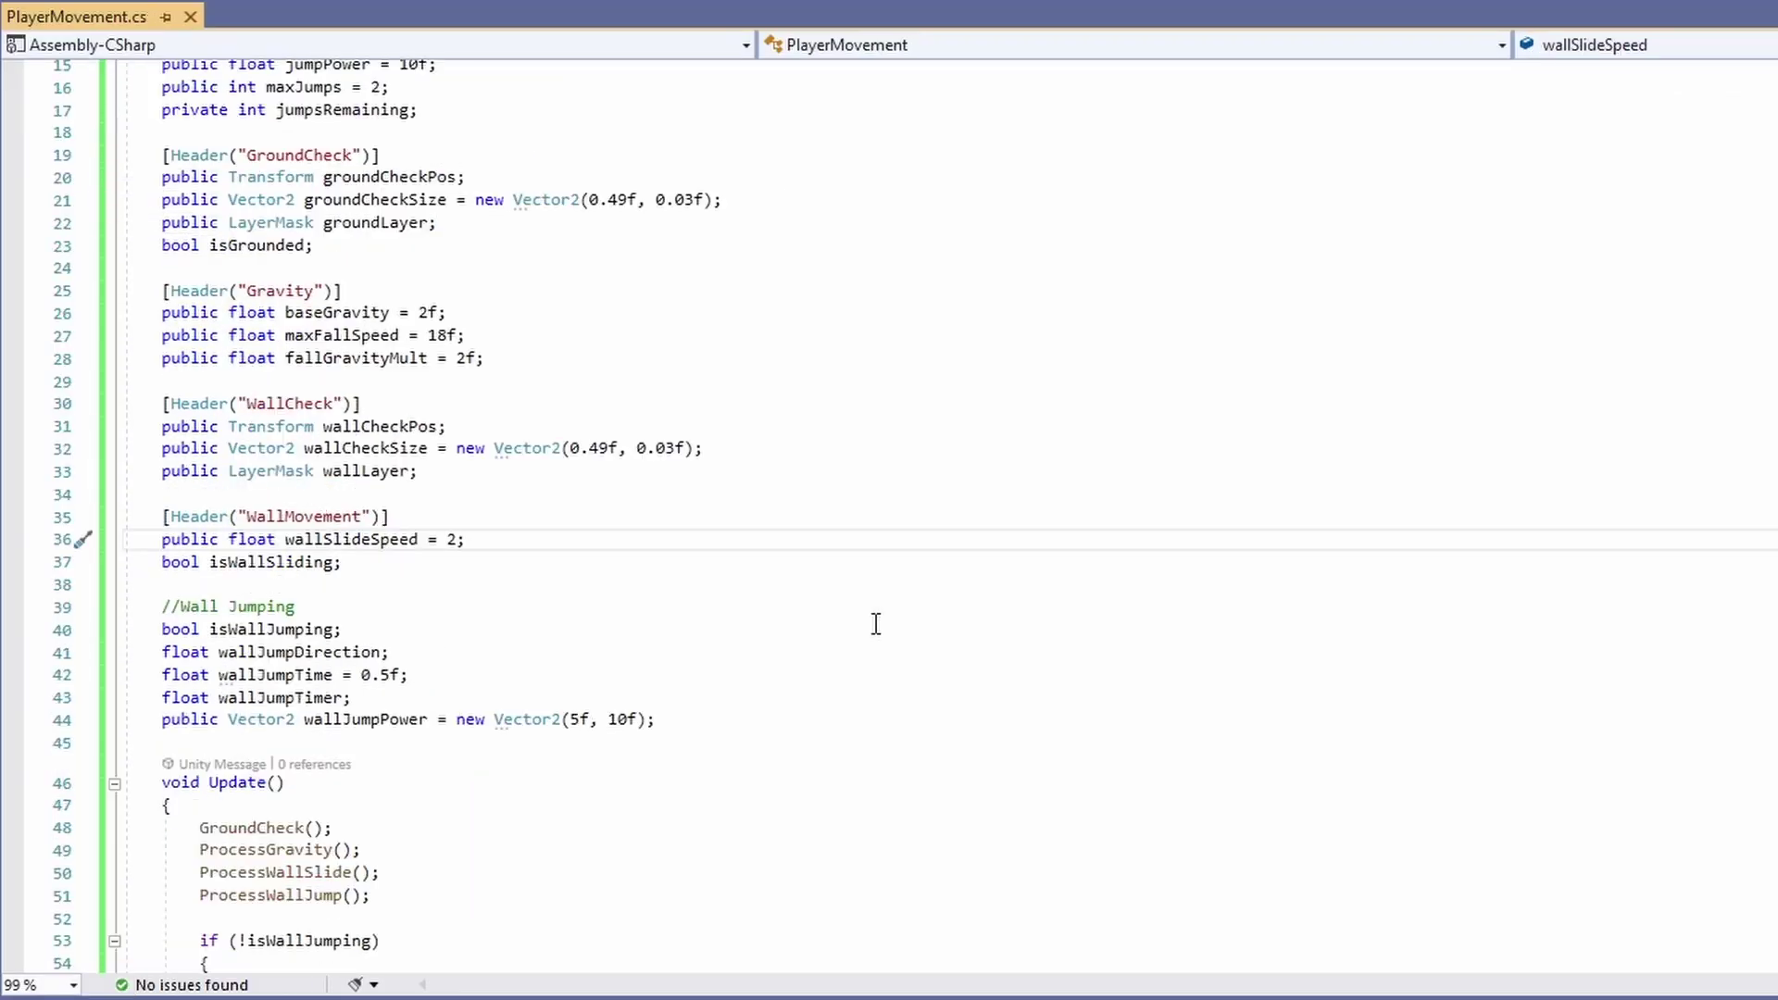
- At the end of Update(), after the isWallJumping block, add animator.SetFloat("yVelocity", rb.velocity.y);
scroll(832, 640, down, 3)
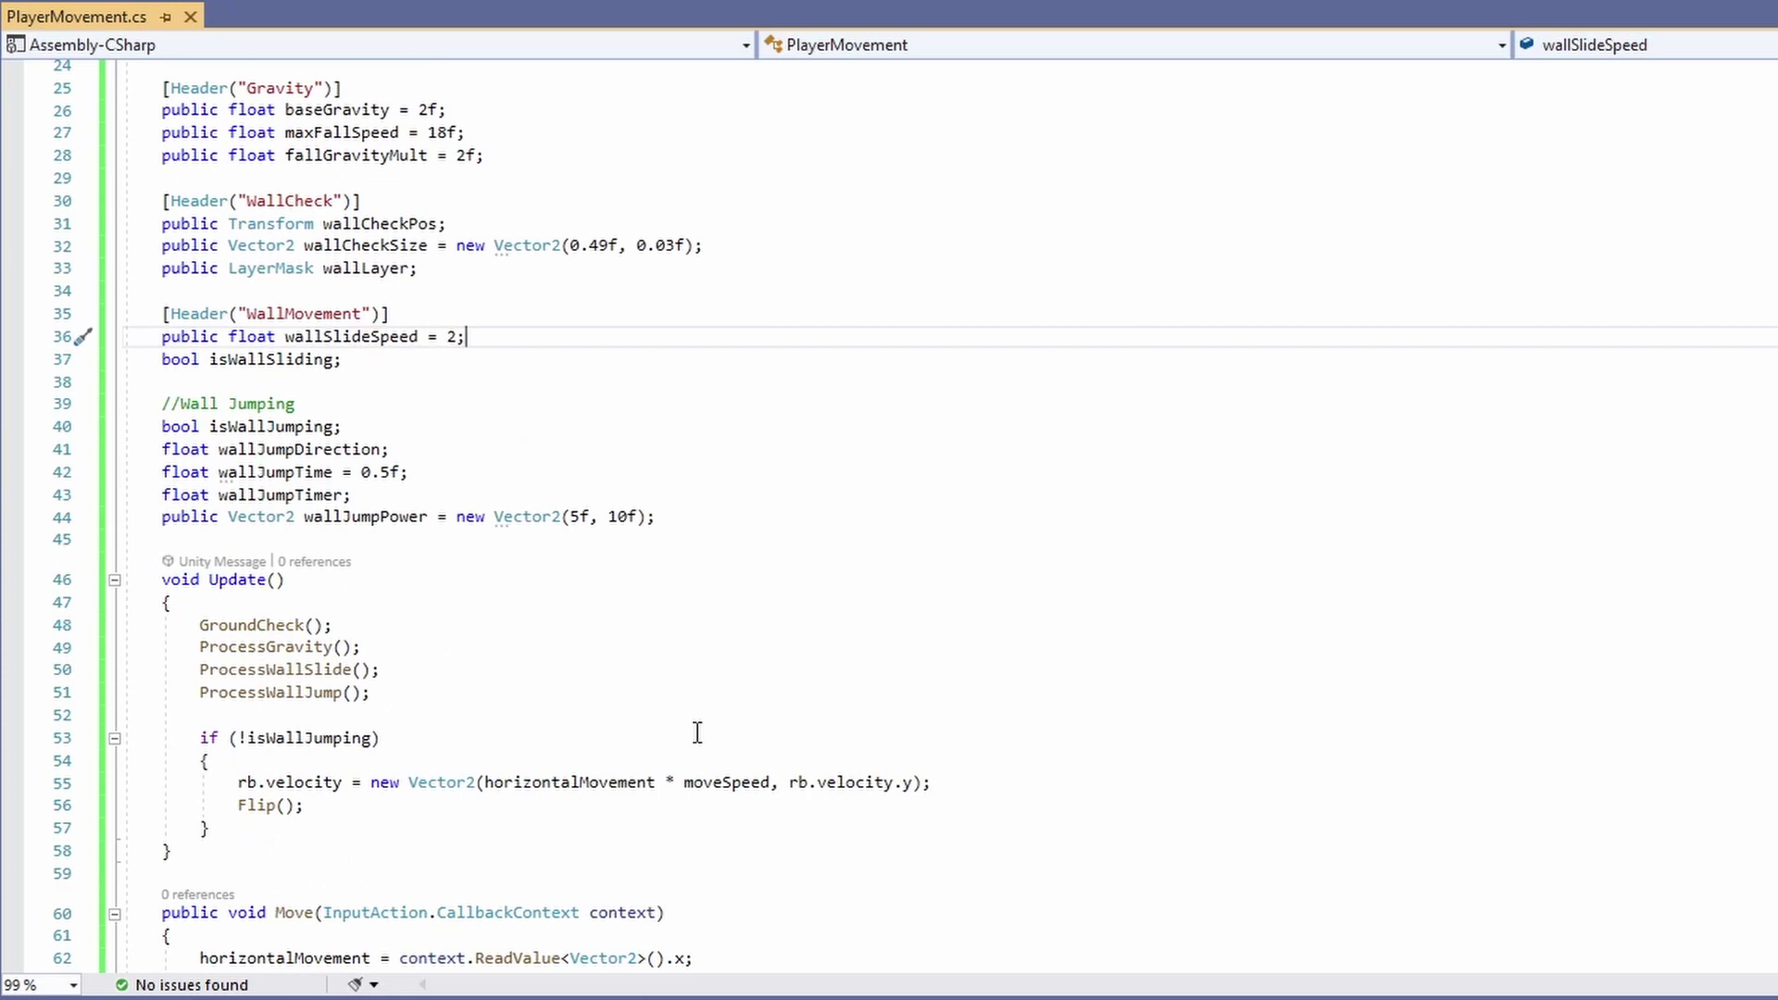
scroll(697, 732, down, 3)
click(1019, 762)
key(Return)
key(Return)
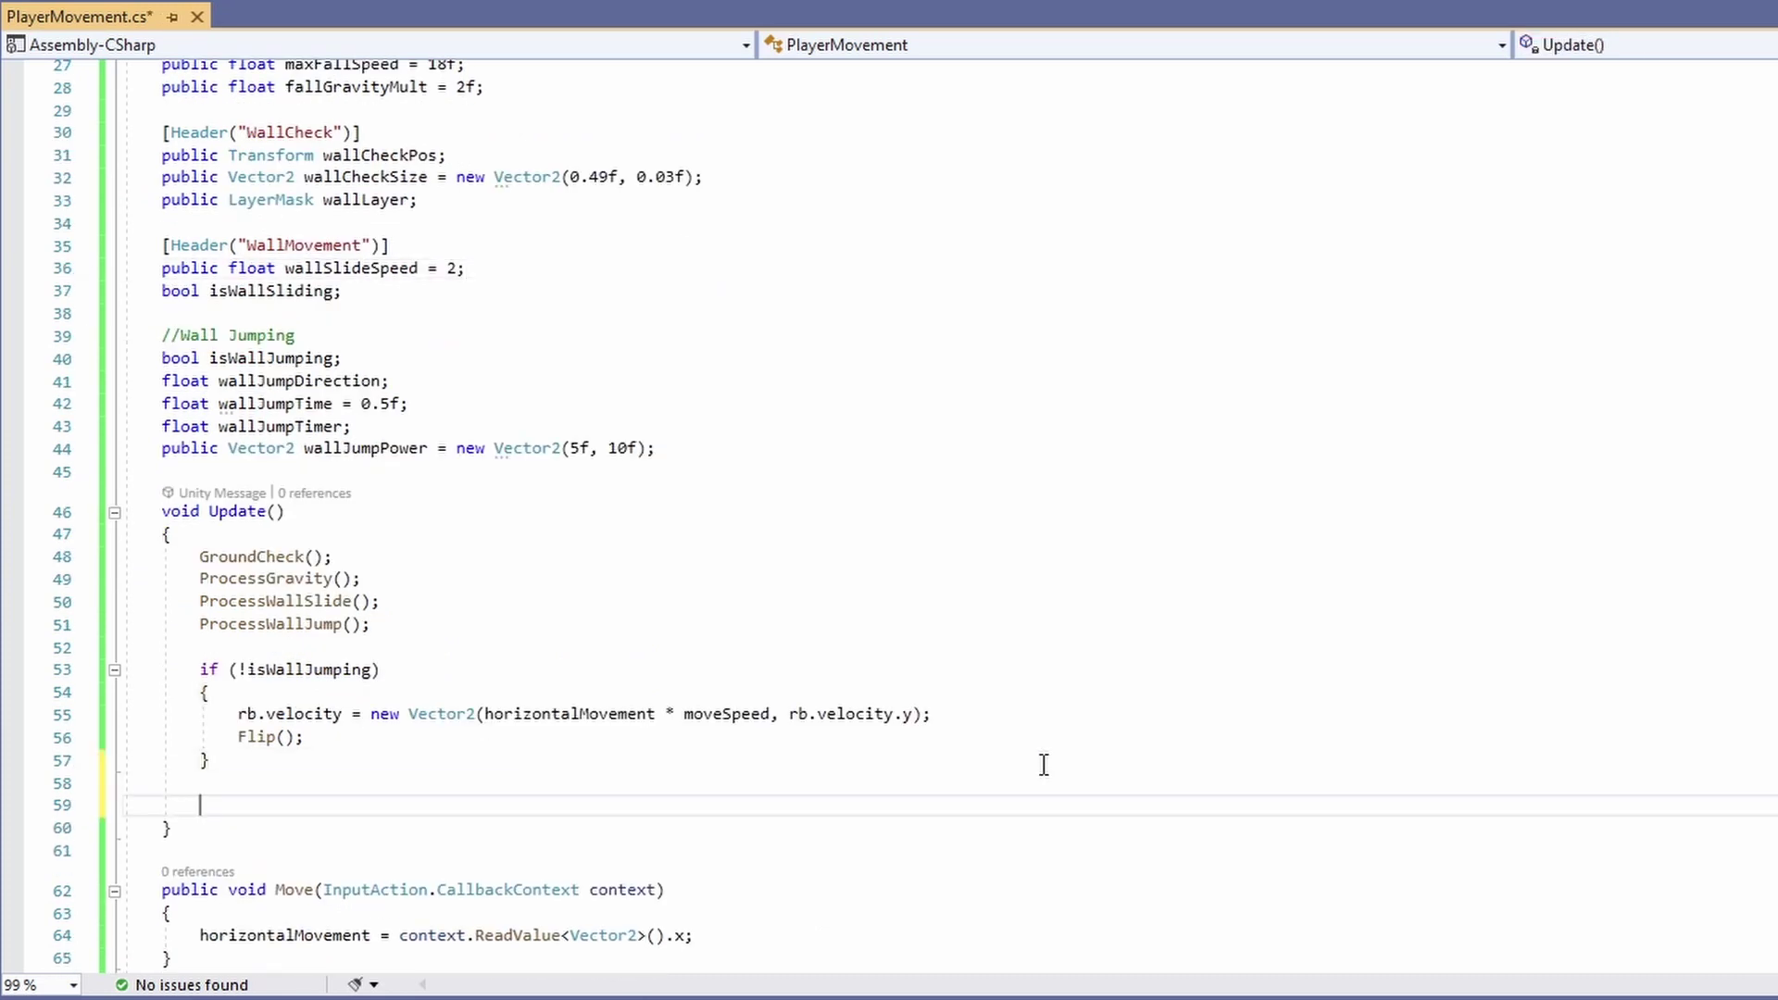
text(animator.)
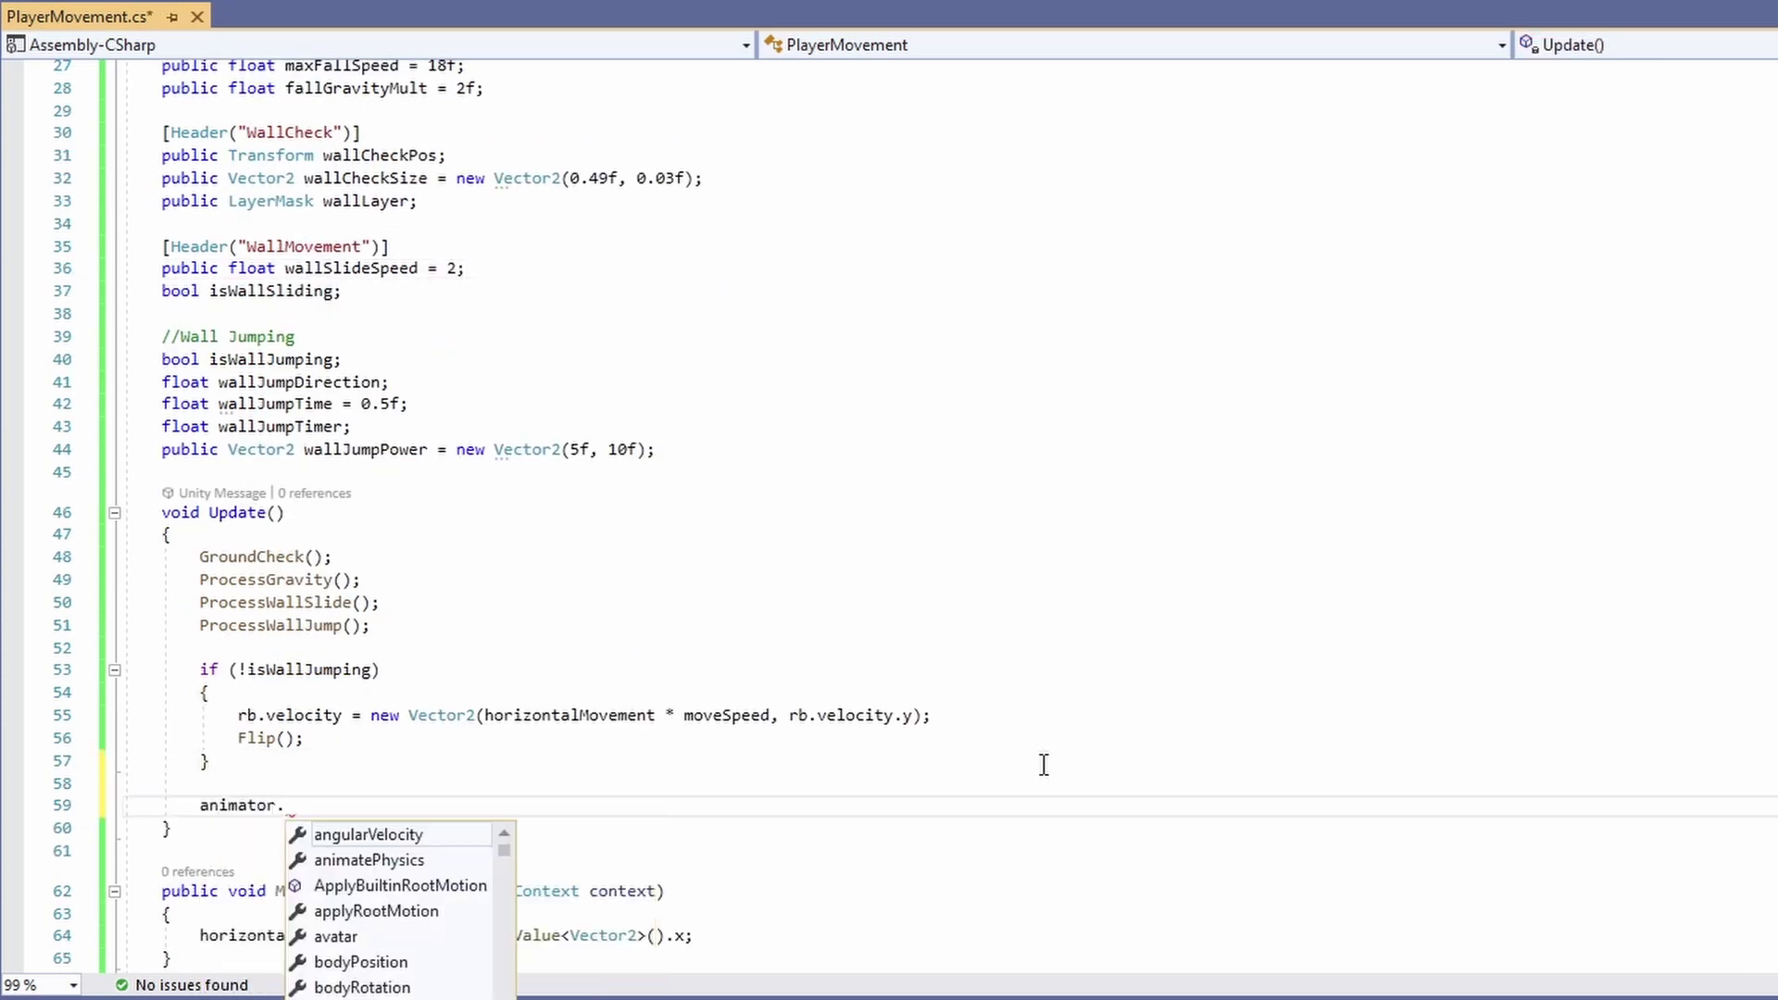
text(SetFloat(")
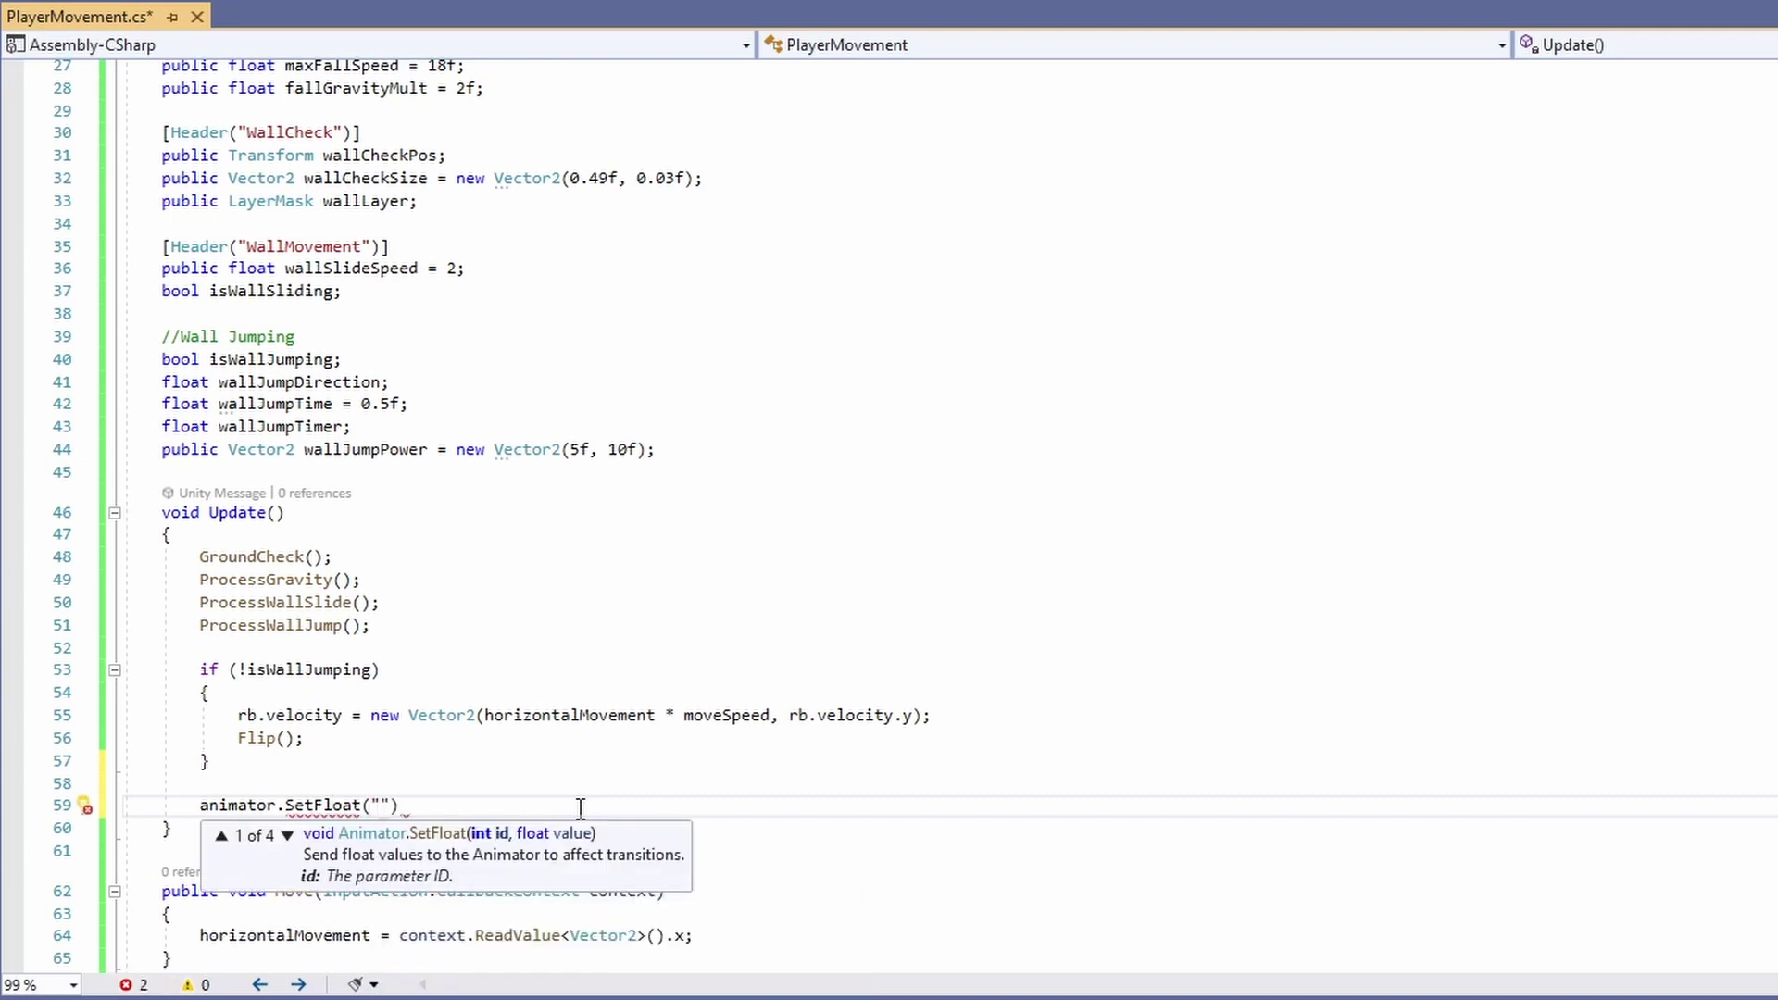
text(yVelocity", )
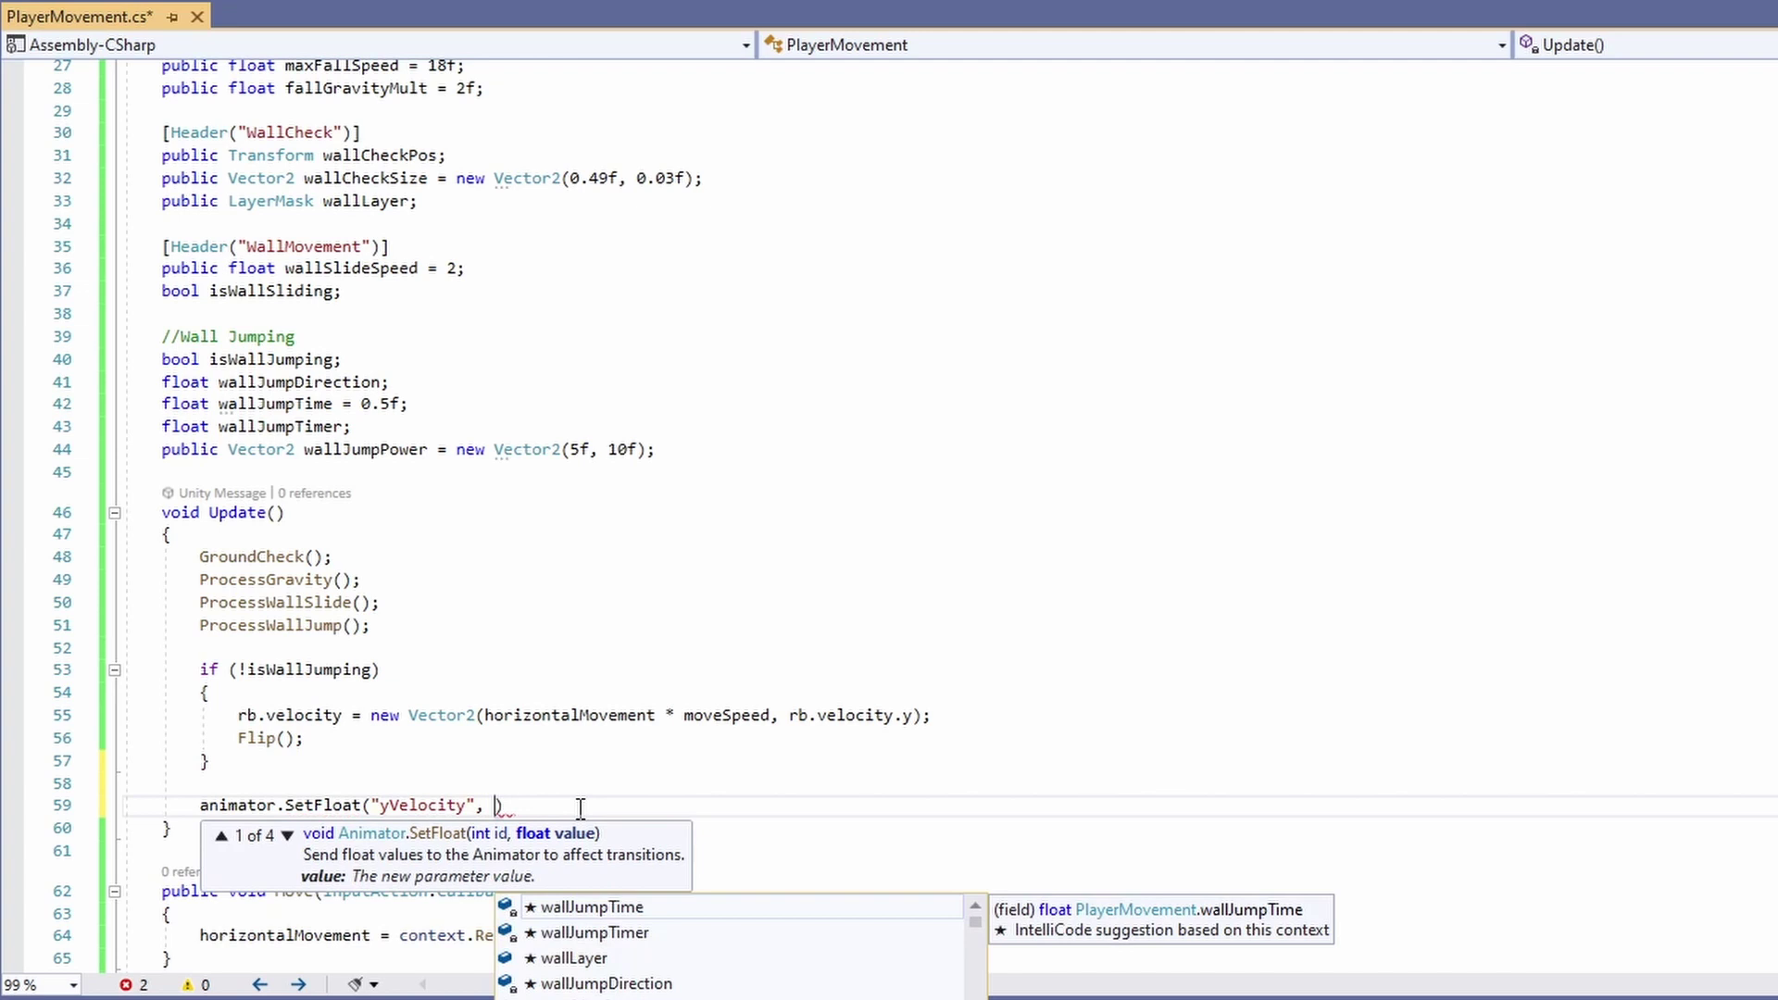
text(rb.vel)
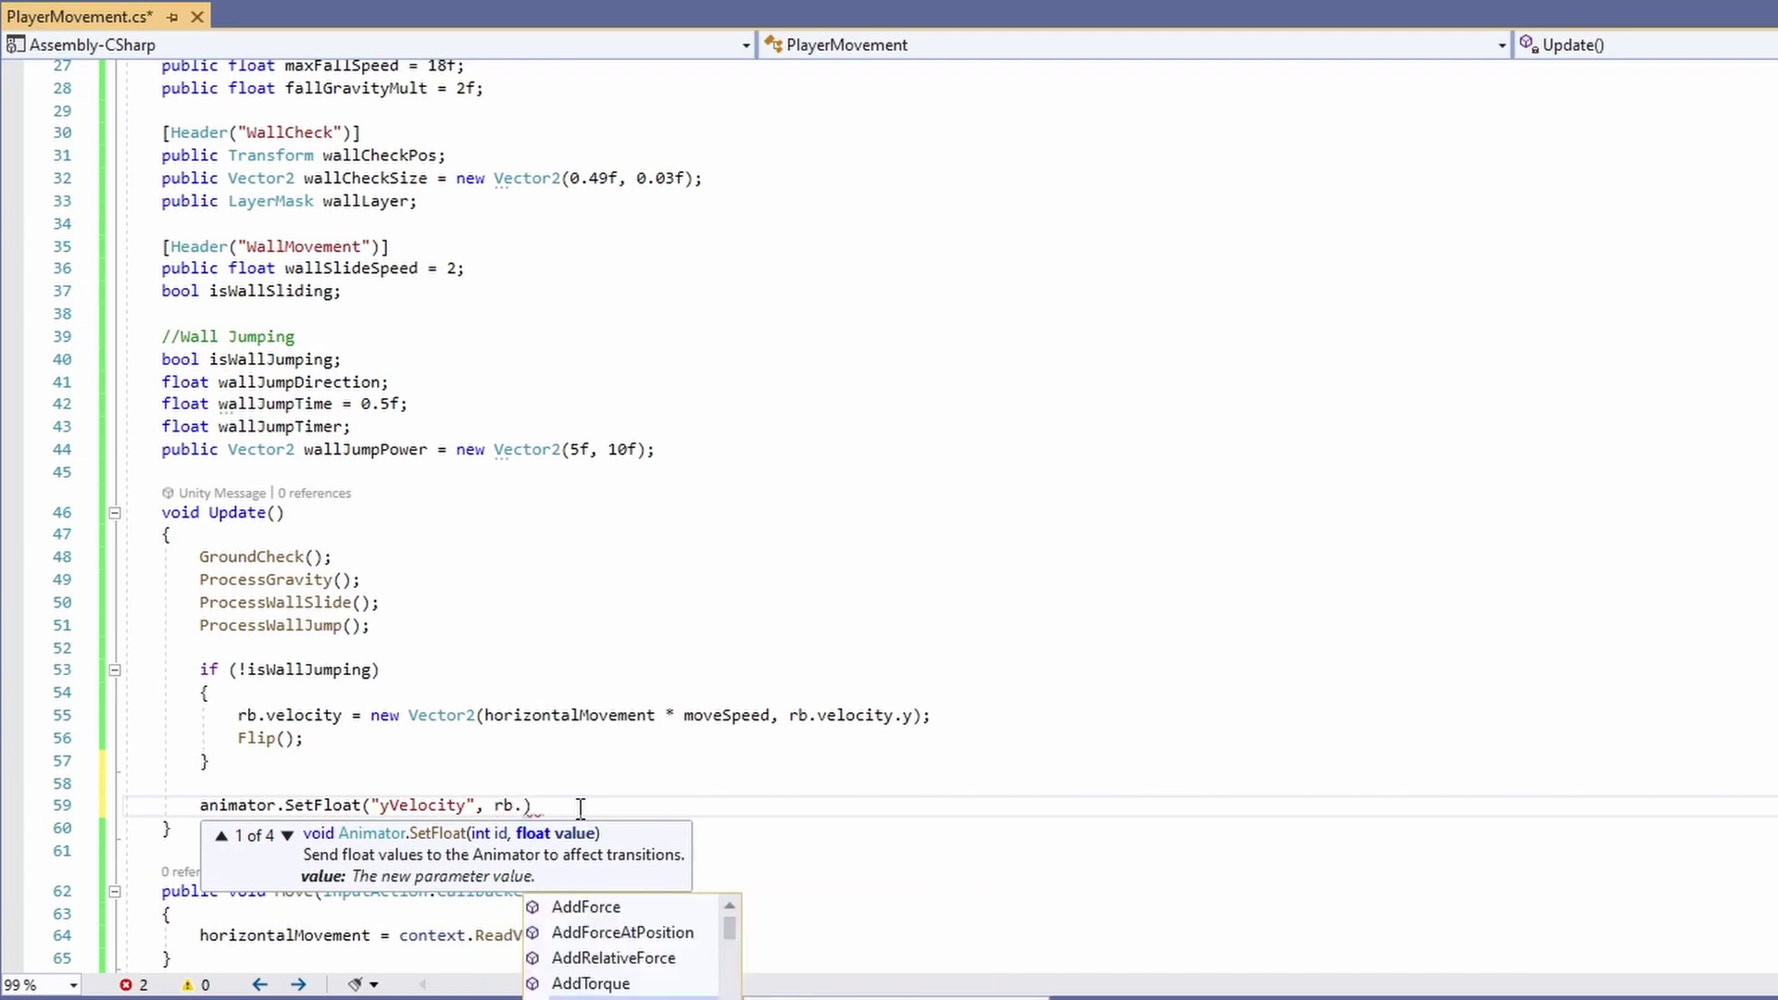
text(ocity.y))
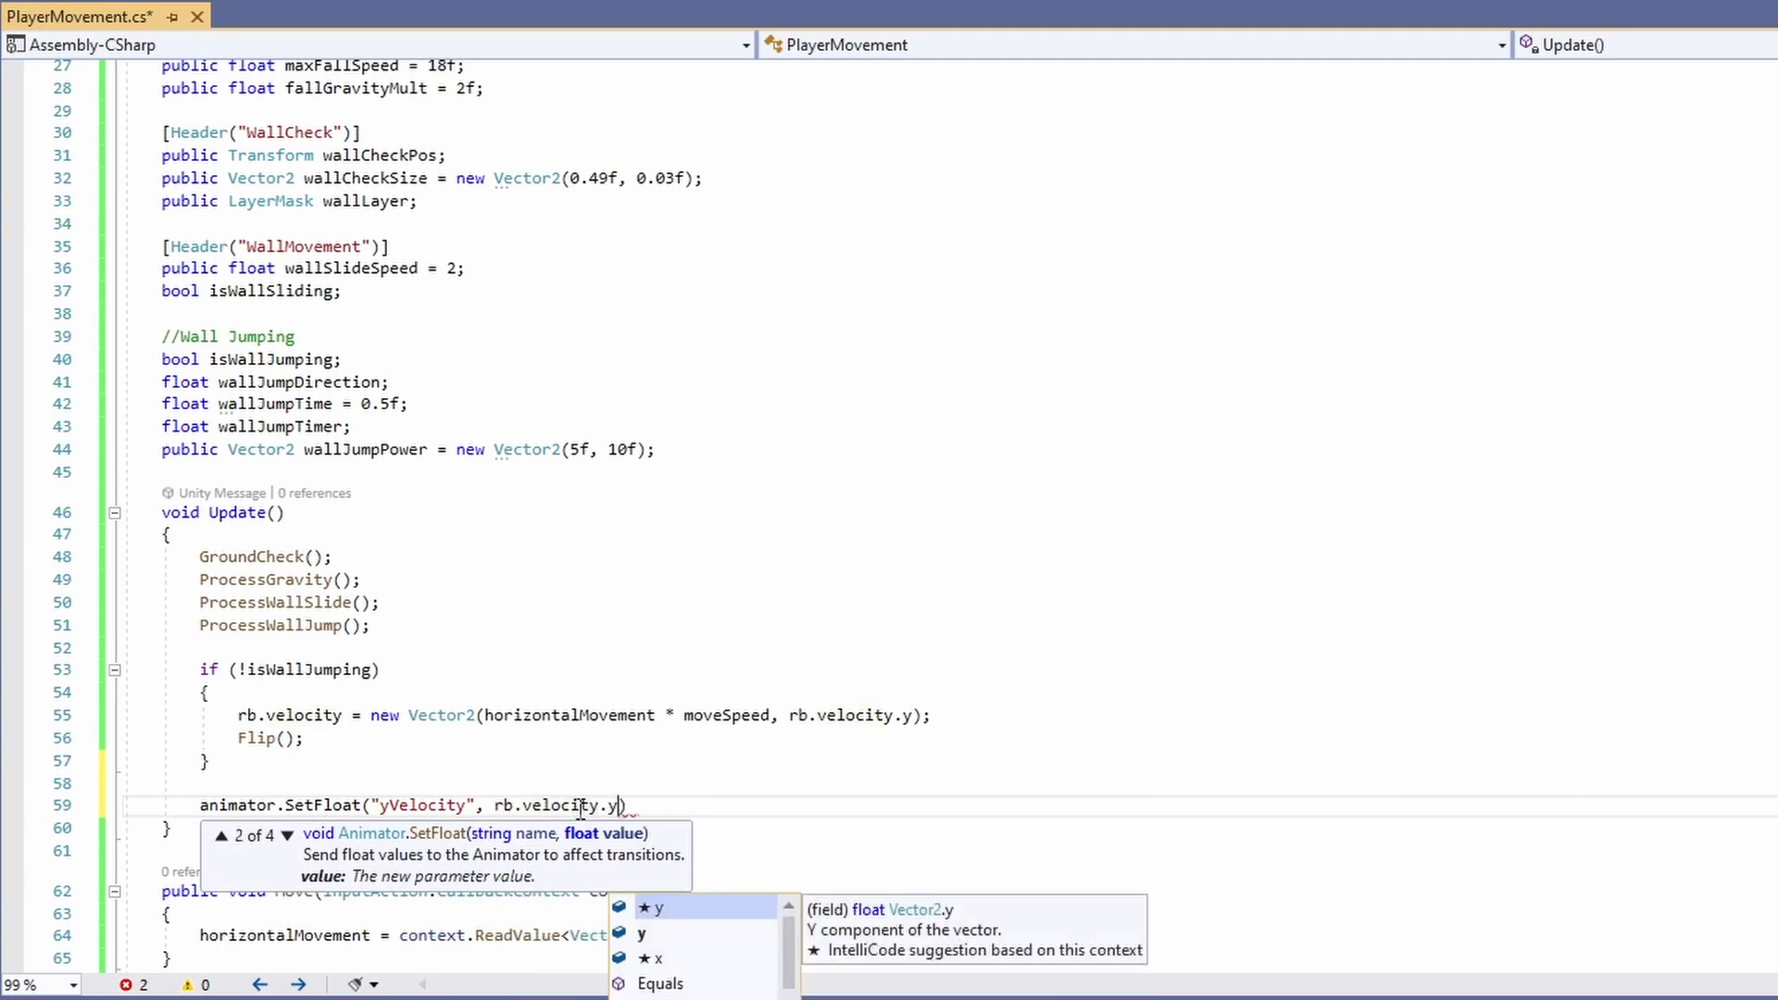
text(;)
key(Return)
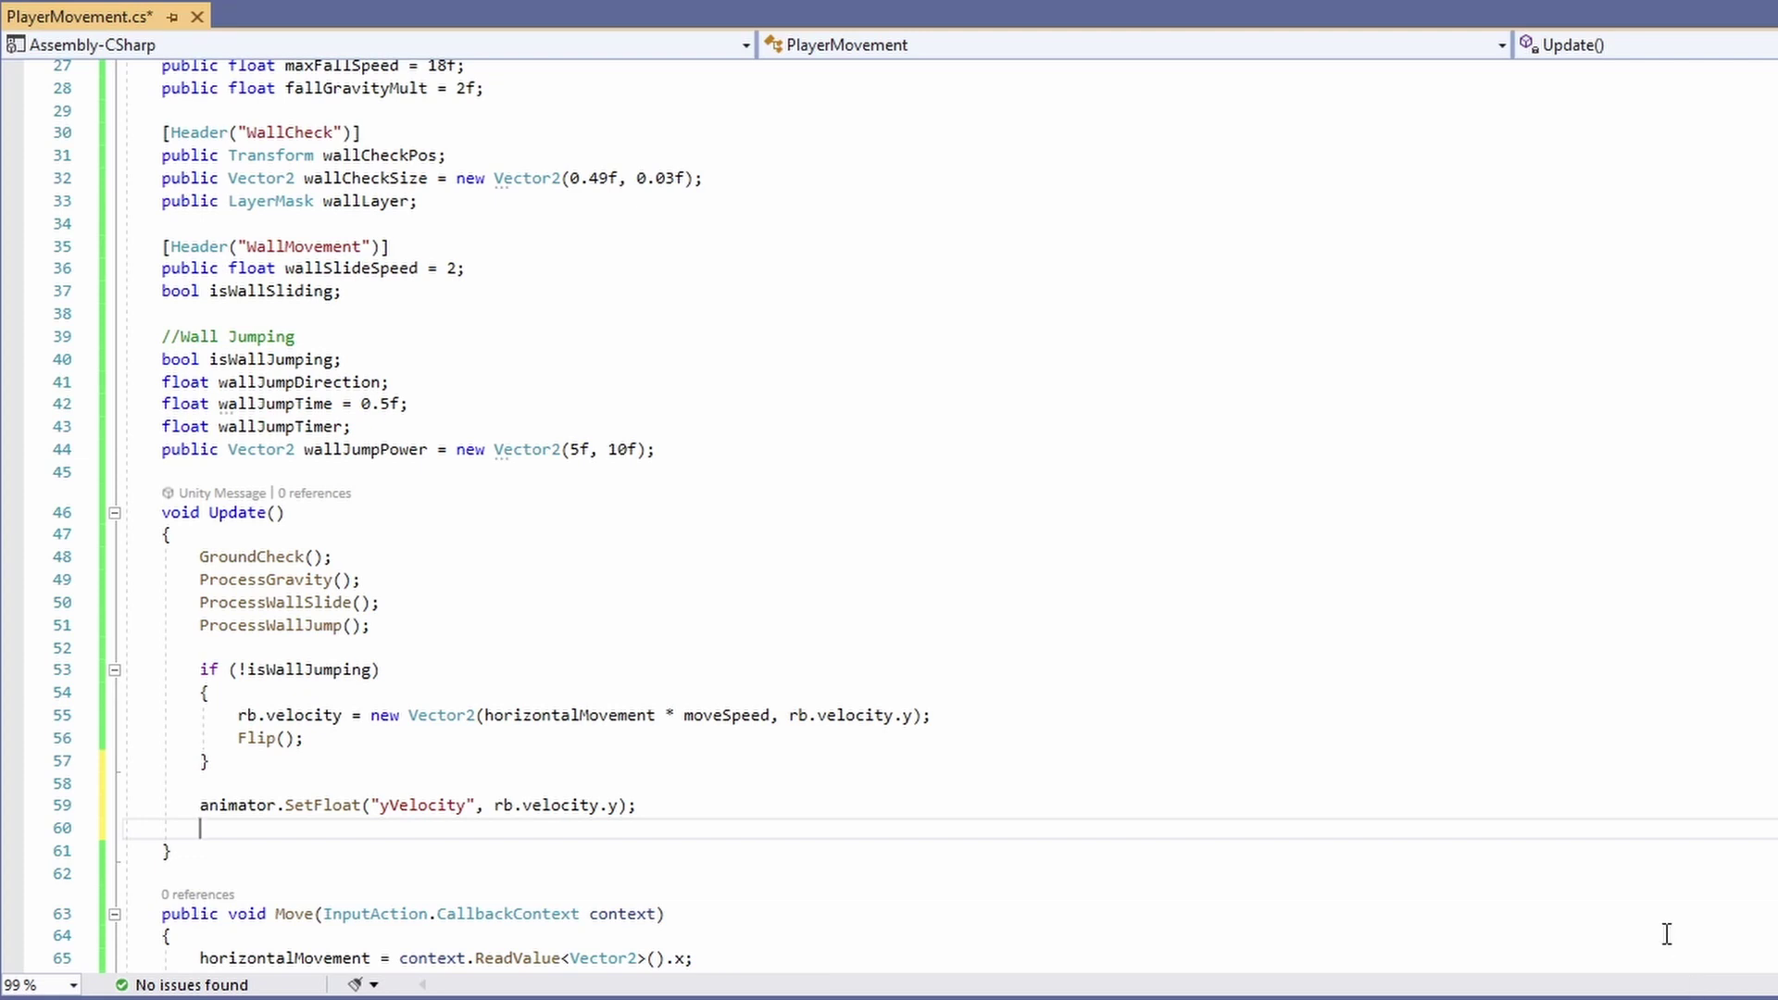
- Below the yVelocity line in Update(), add animator.SetFloat("magnitude", rb.velocity.magnitude);
text(ani)
key(Tab)
text(.S)
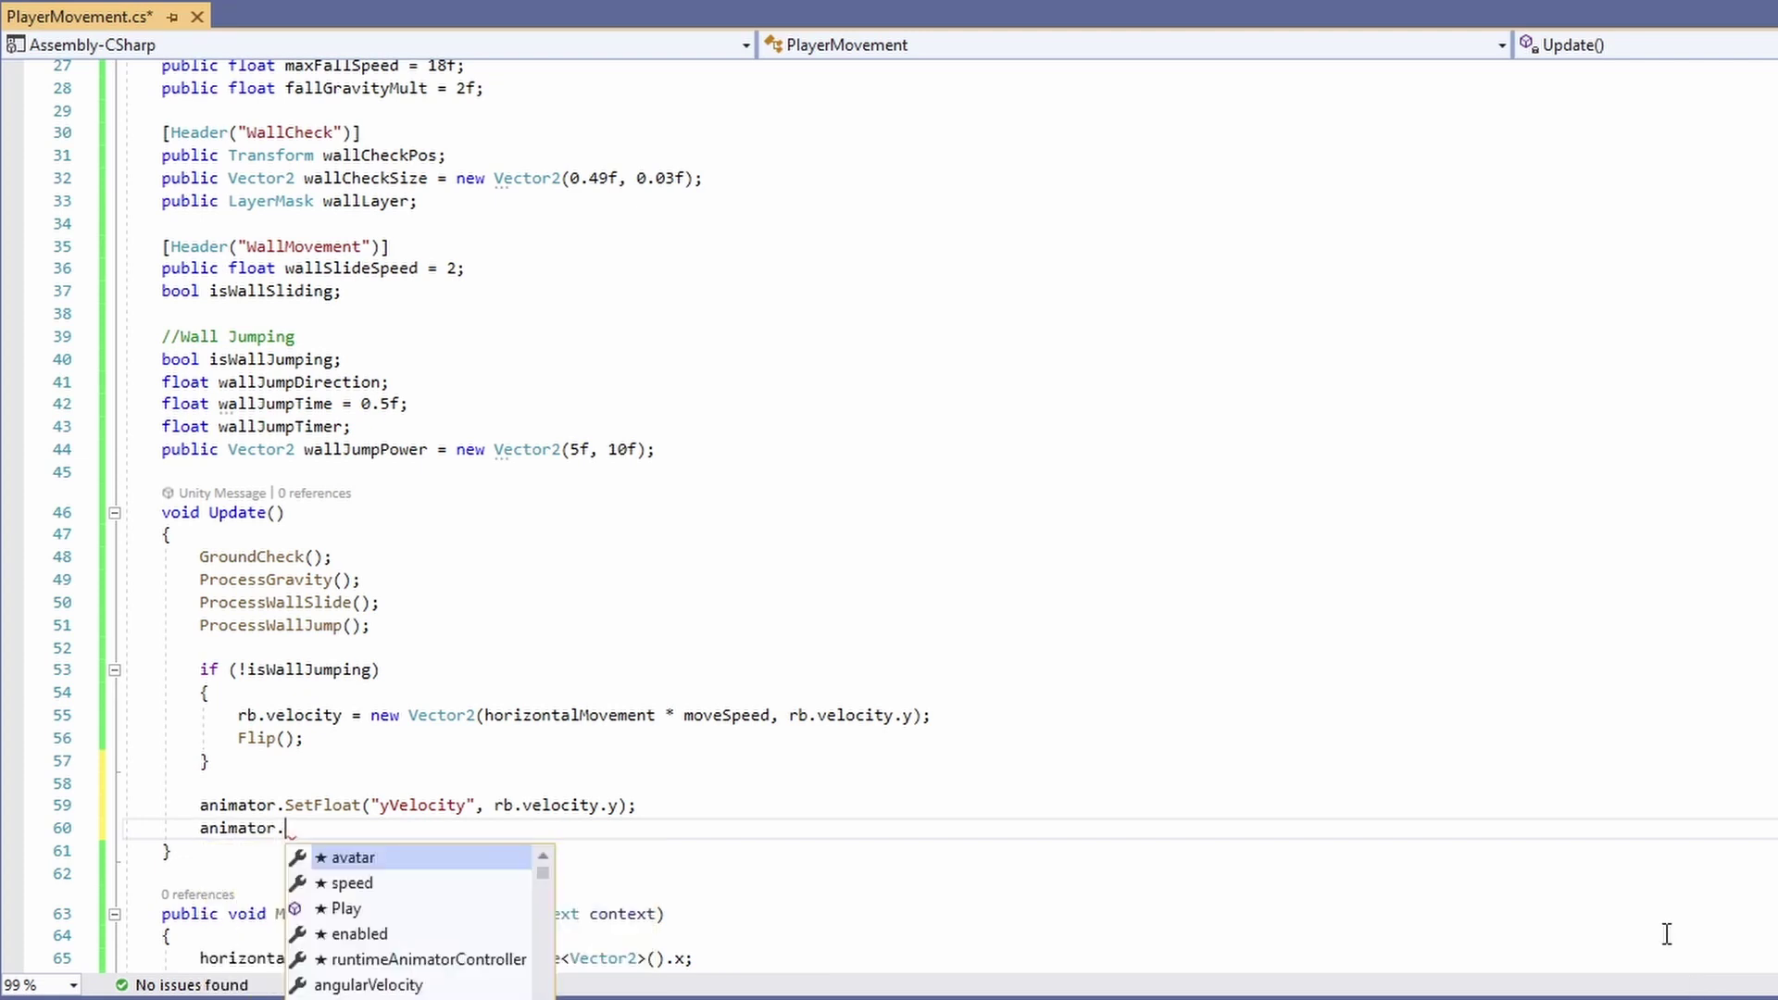
key(Tab)
text((")
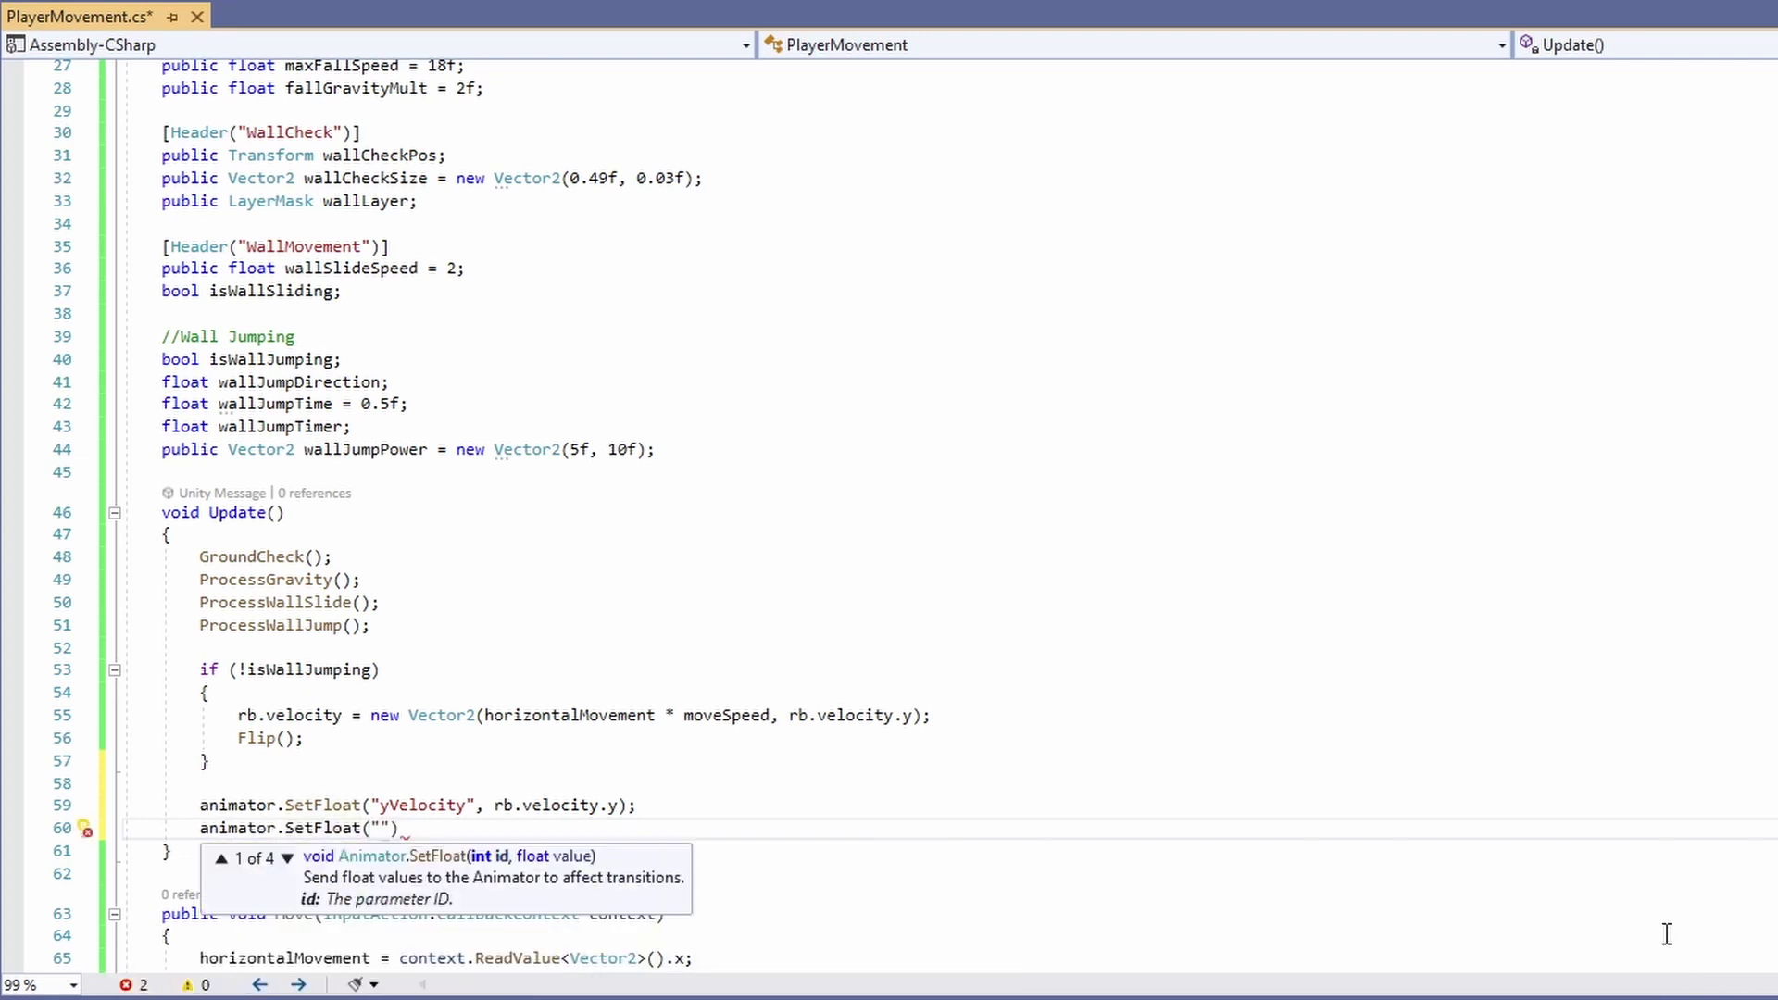
text(magnitude", rb.)
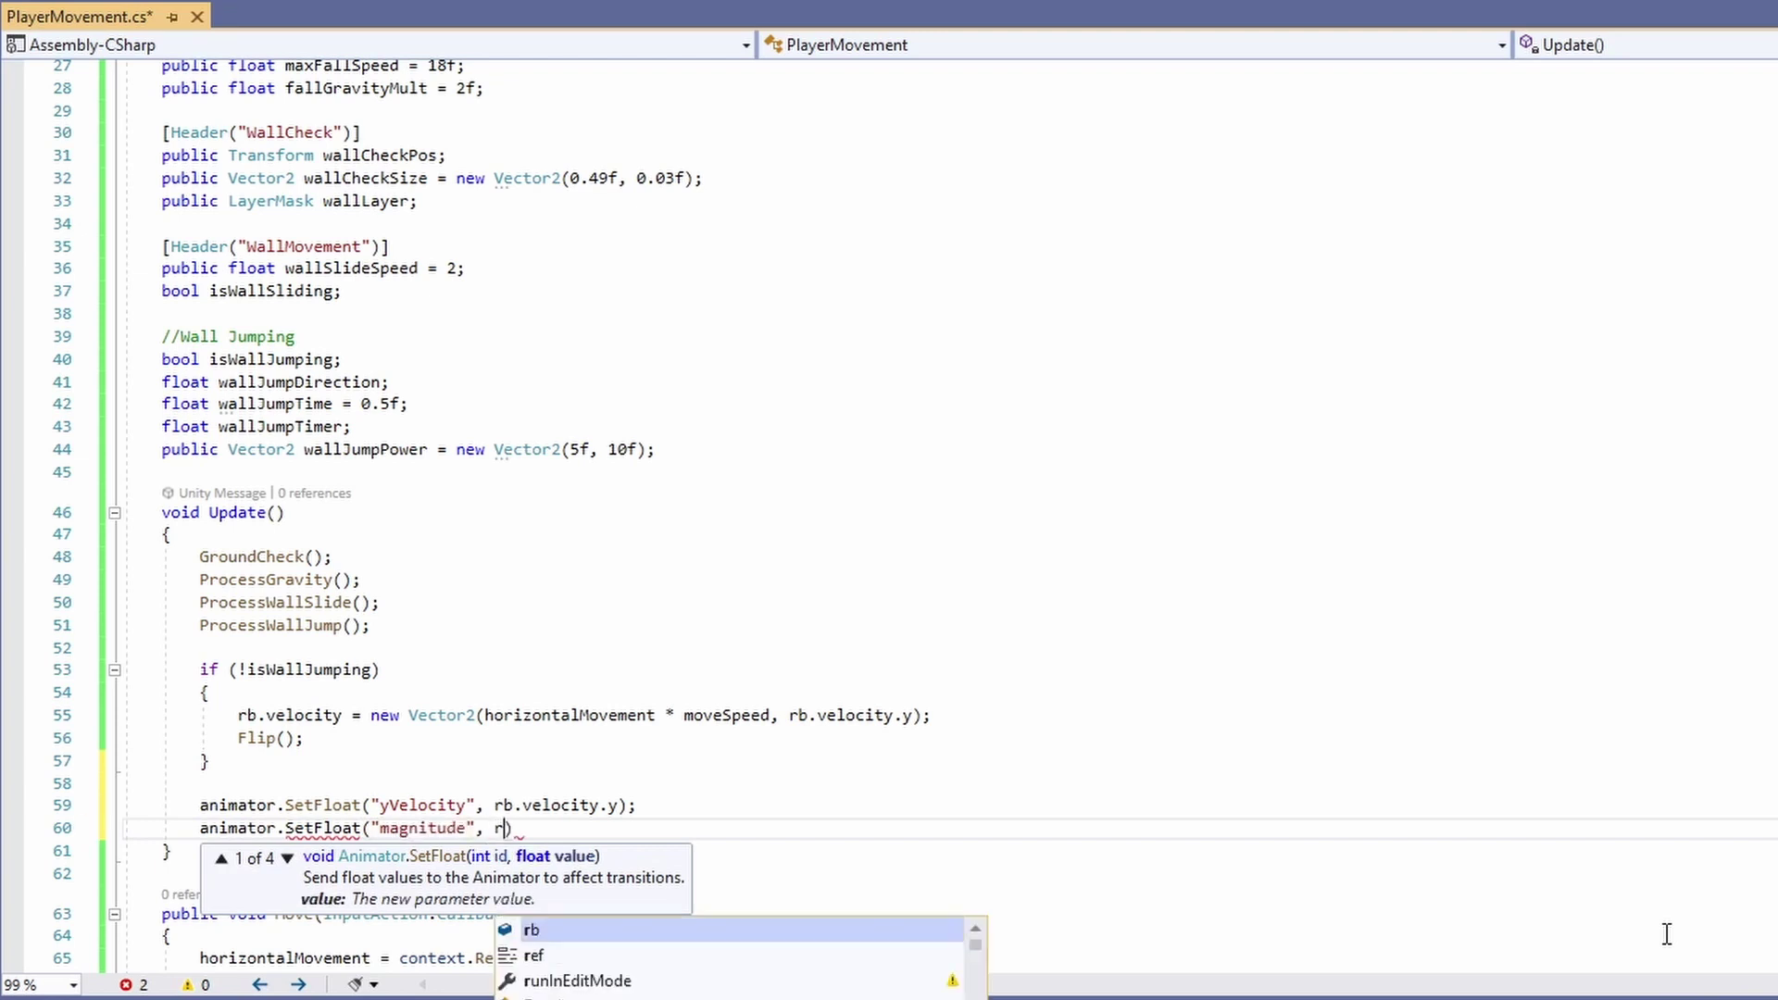
text(velocity)
key(Tab)
key(BackSpace)
text(magnitude,)
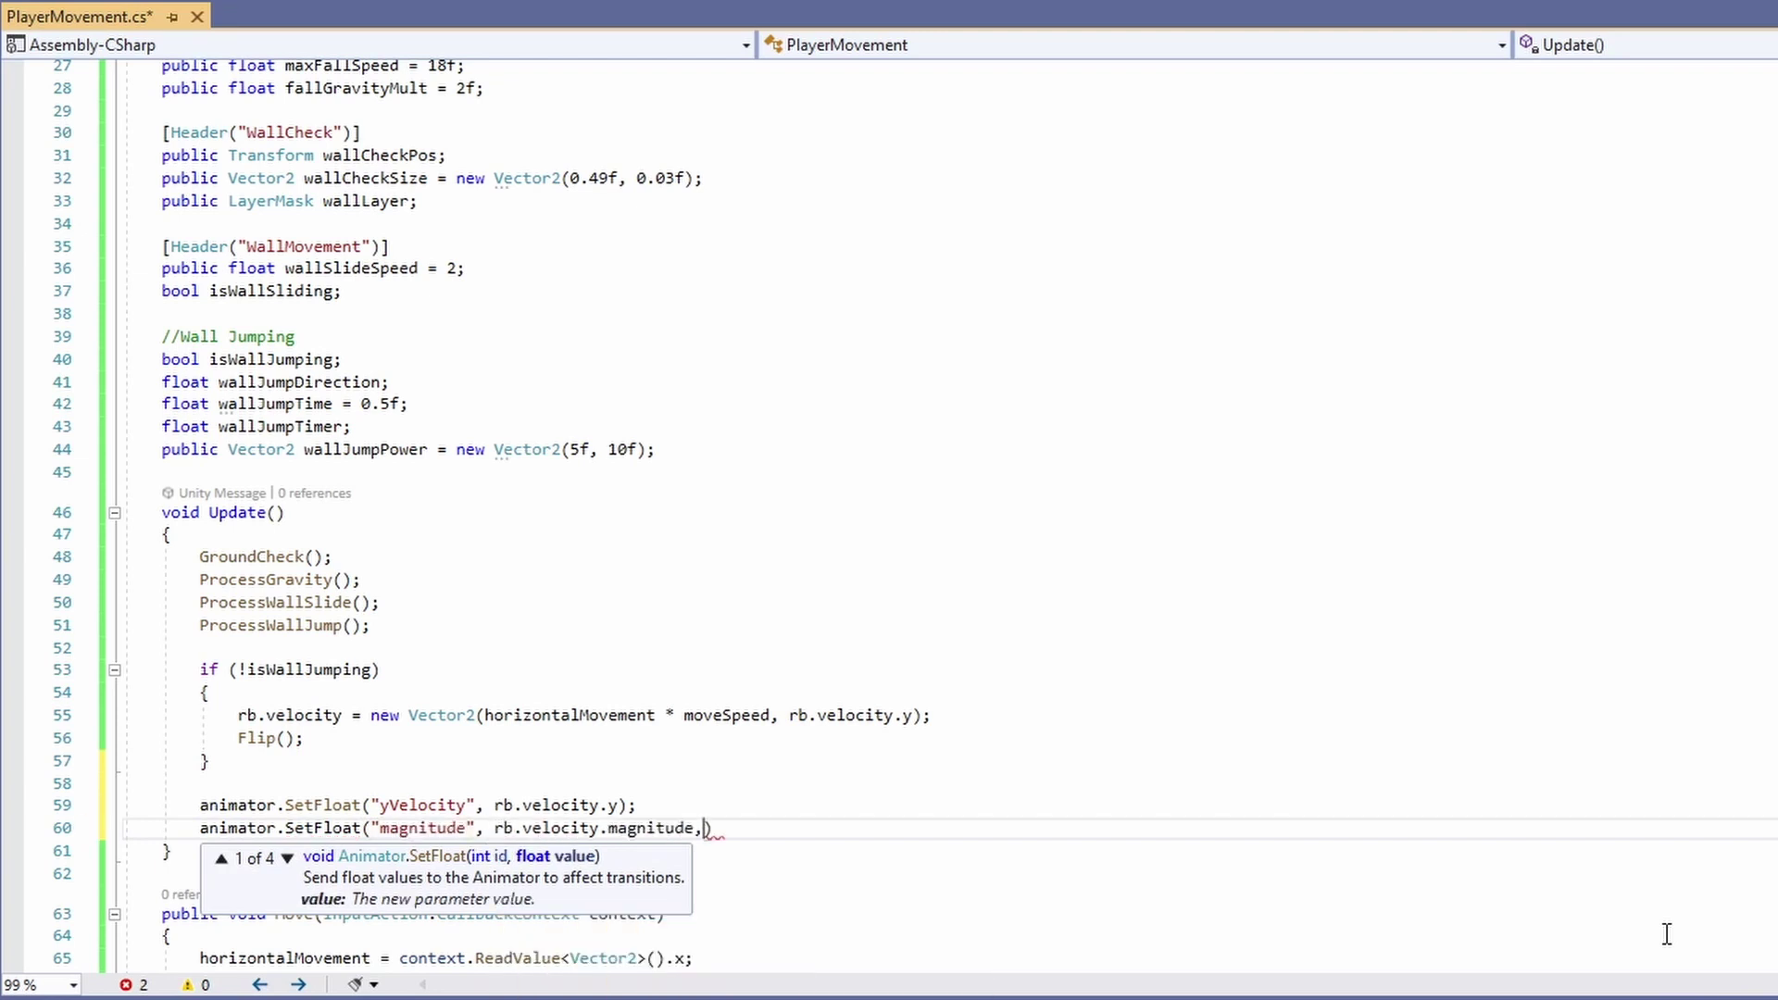
text(;)
key(Return)
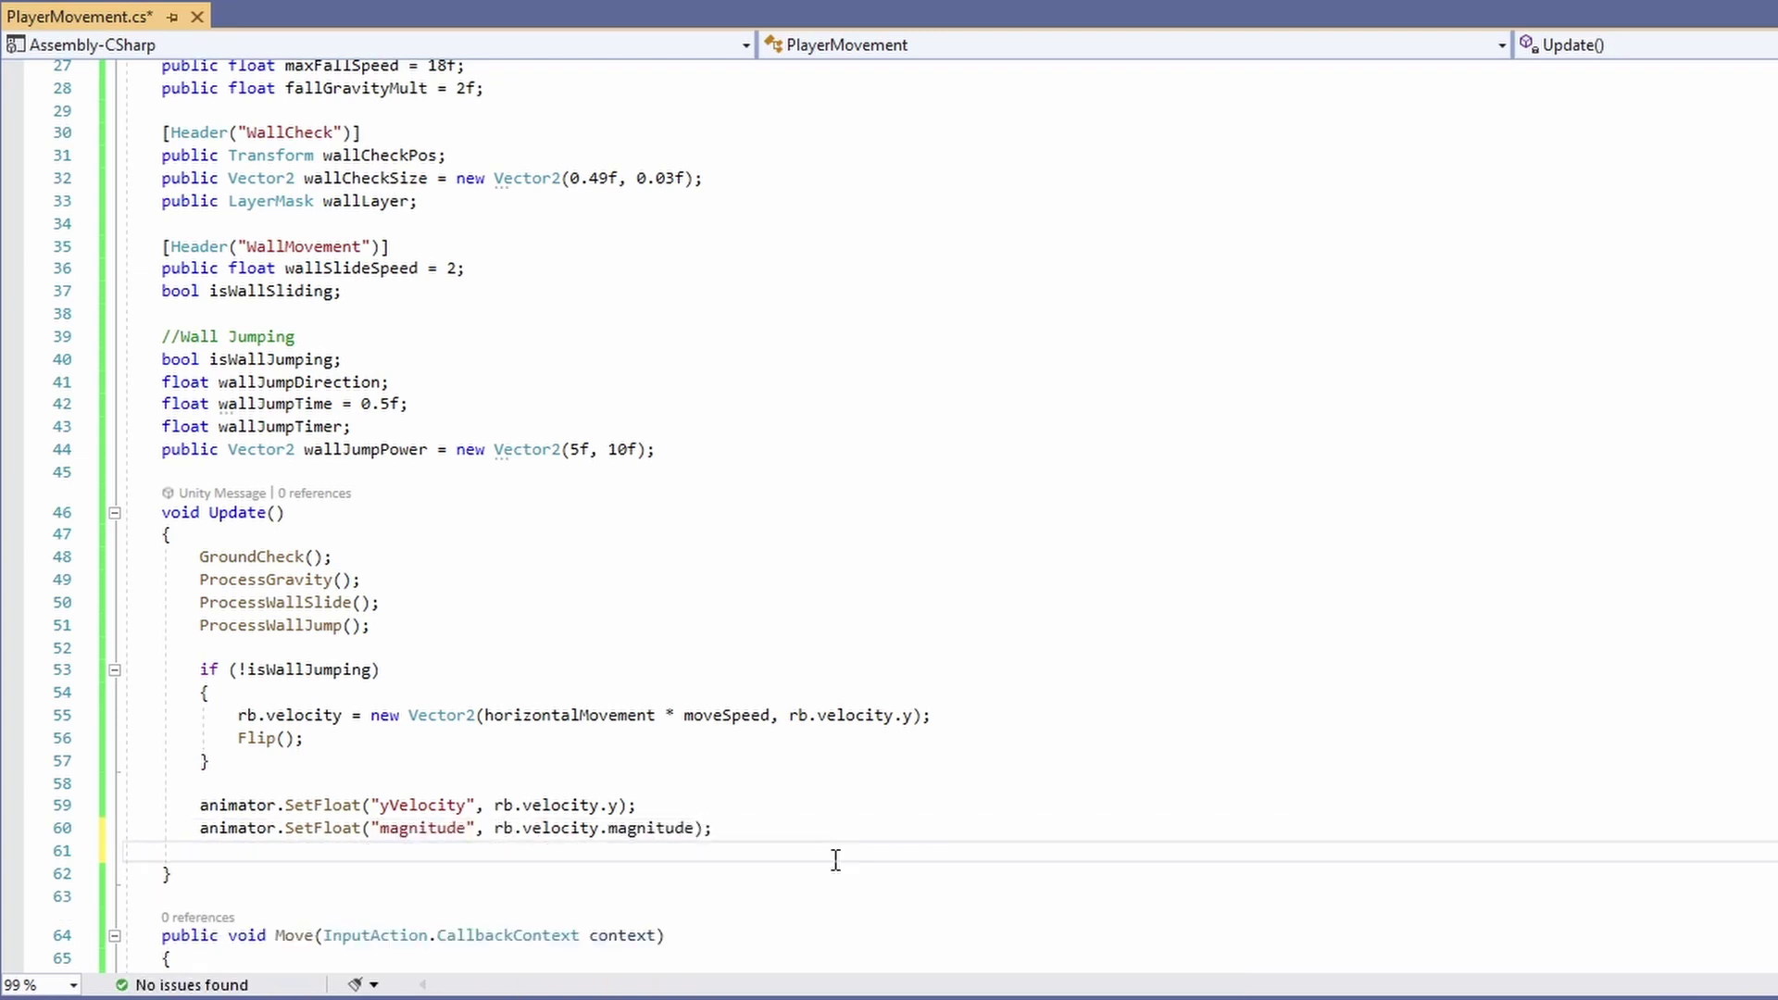
- Below the magnitude line in Update(), add animator.SetBool("isWallSliding", isWallSliding);
text(animator.Set)
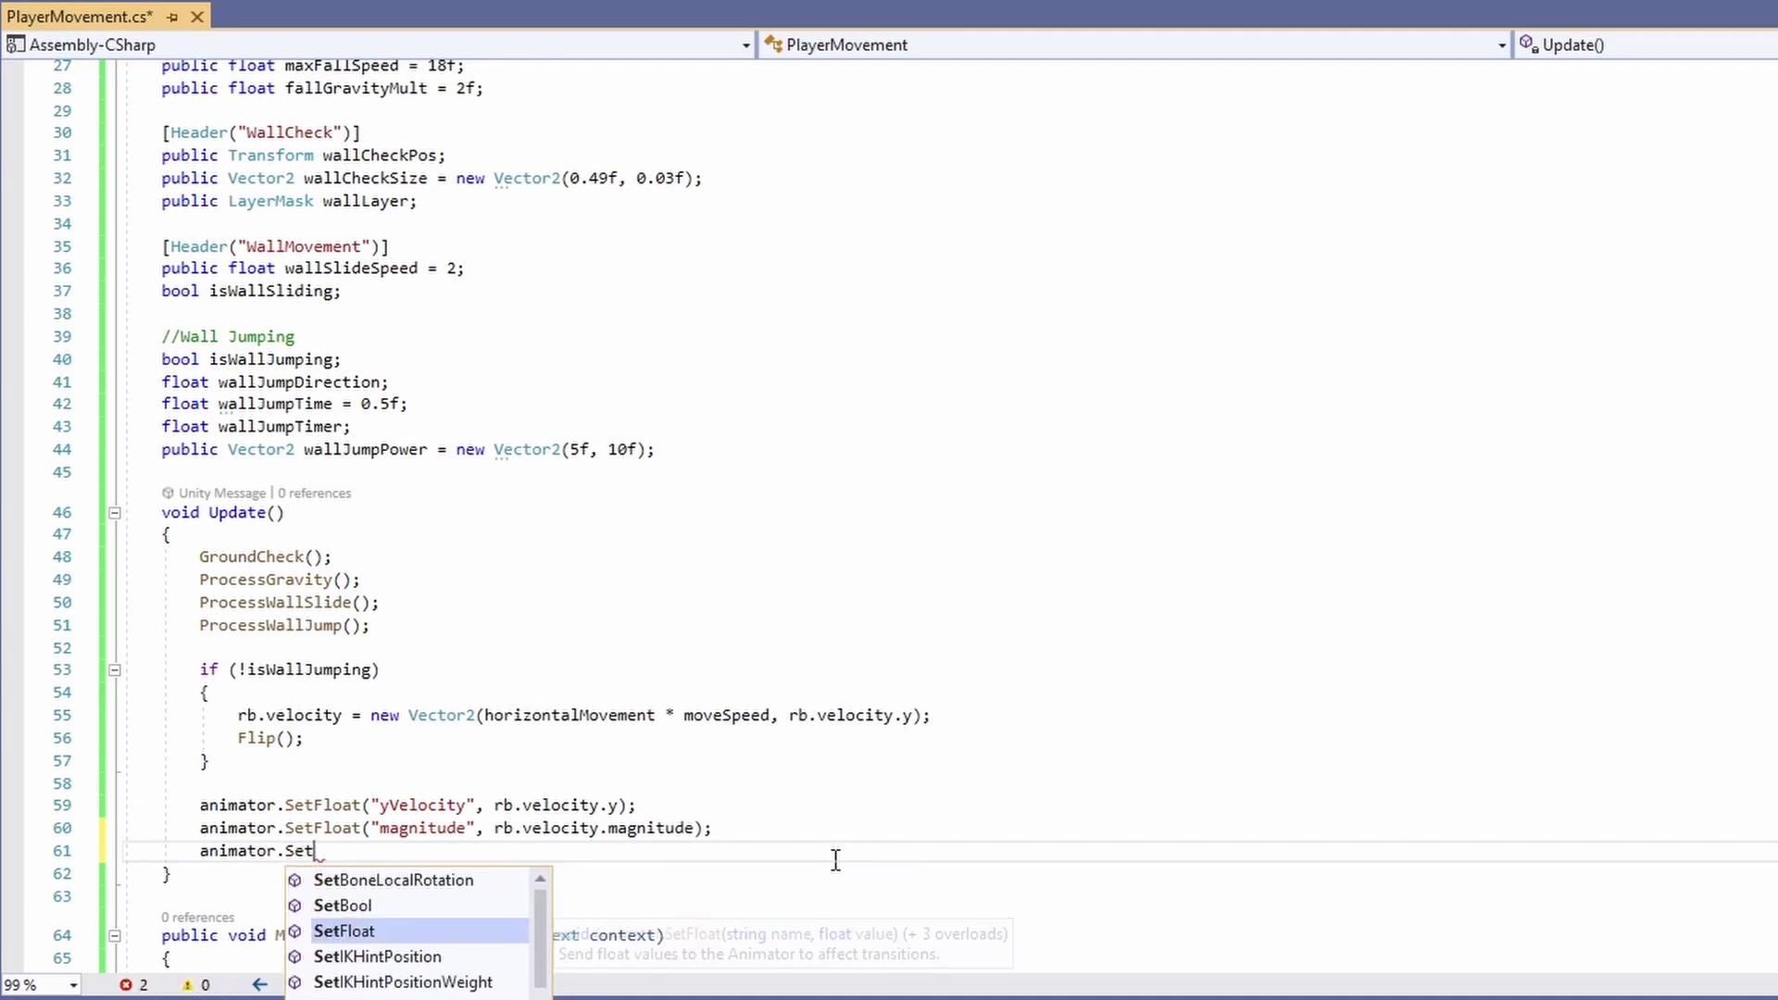
key(Up)
key(Tab)
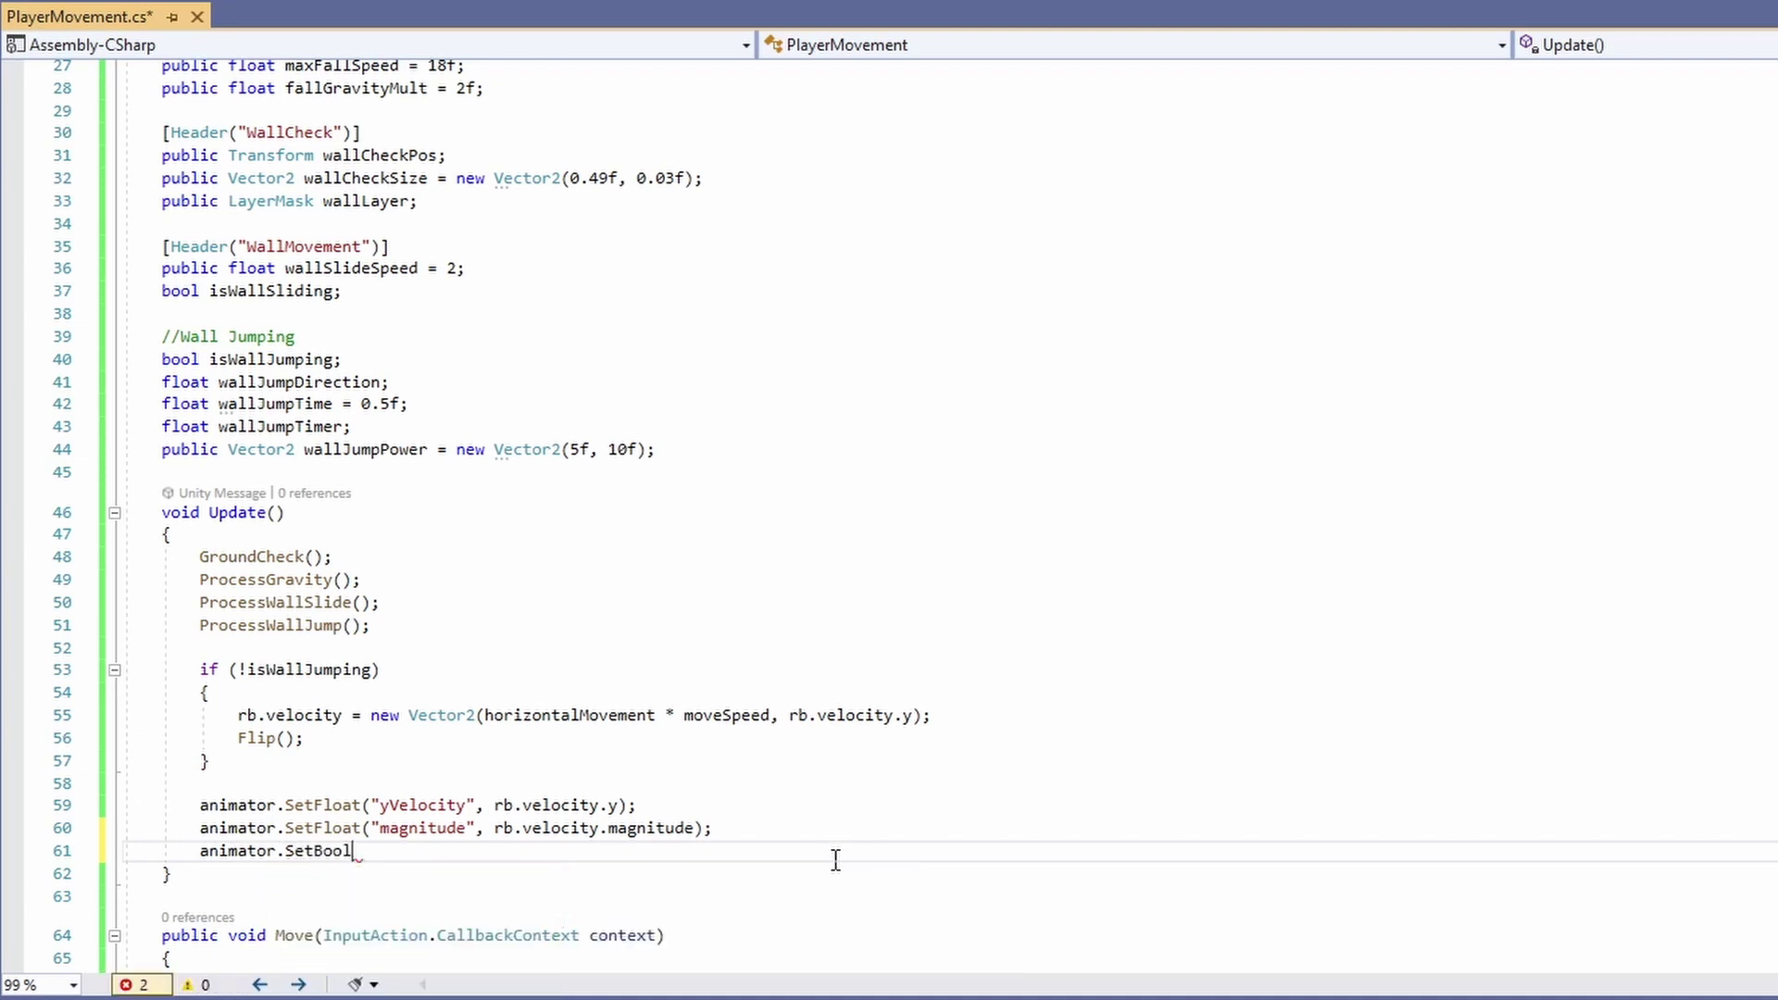
text((")
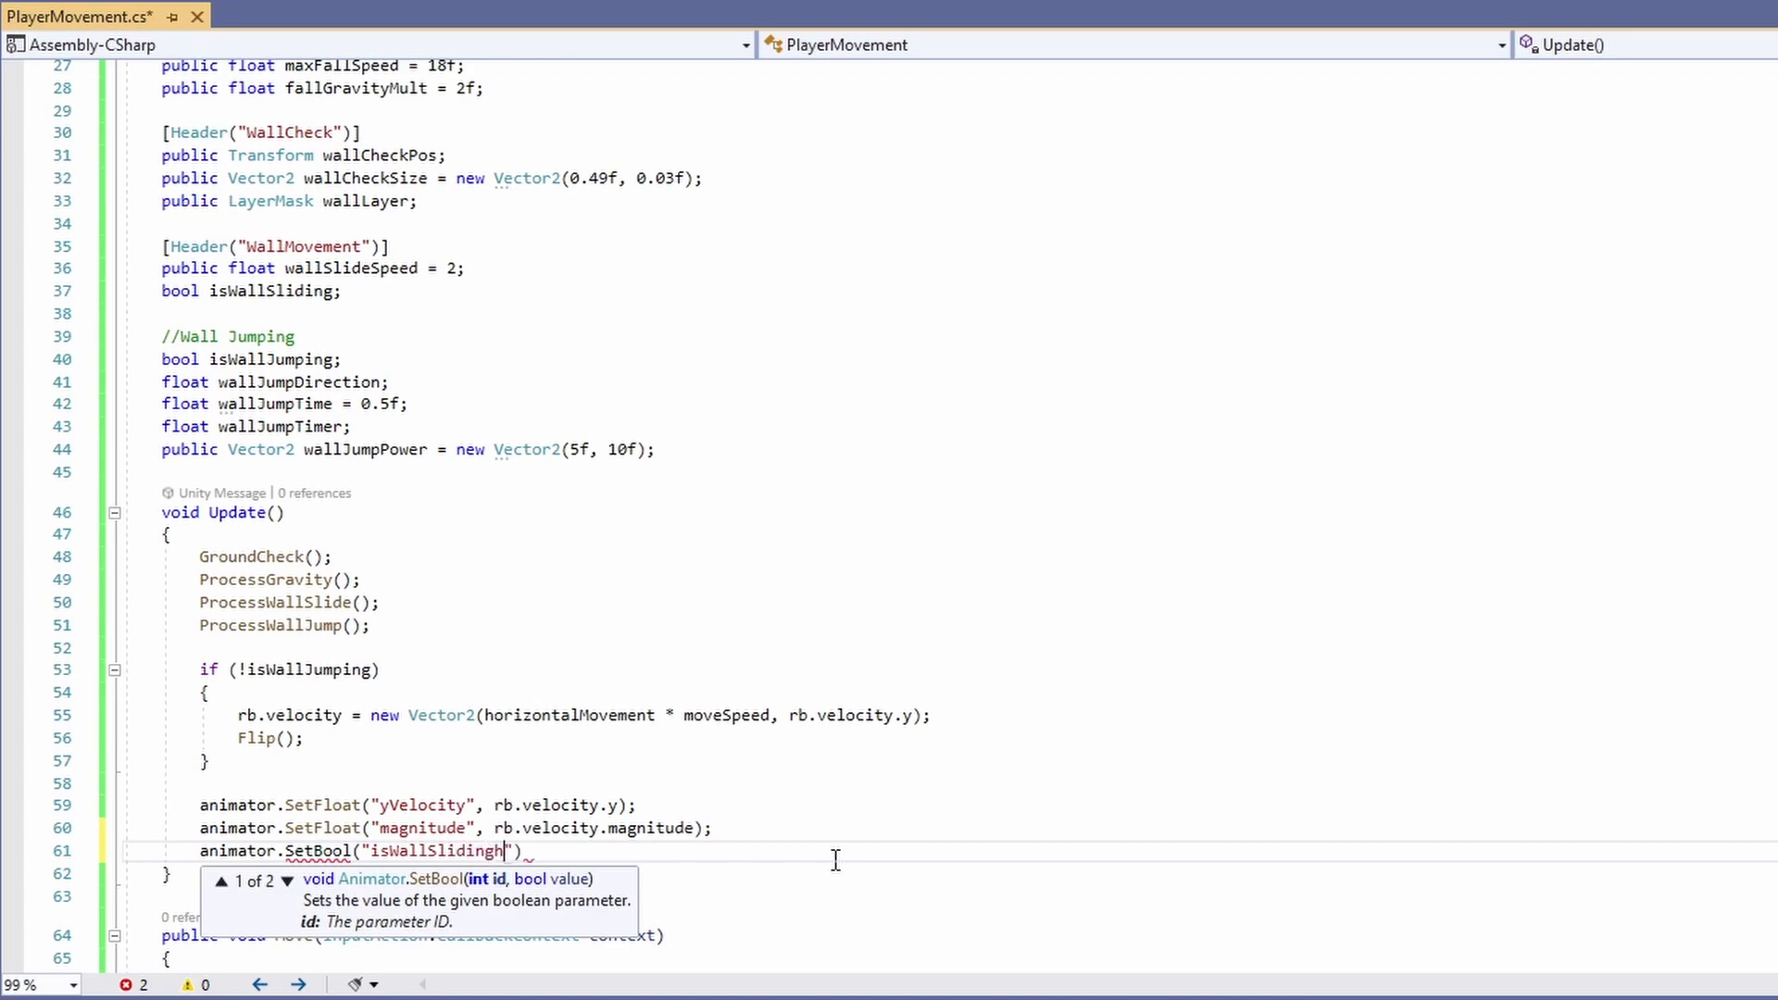
text(is)
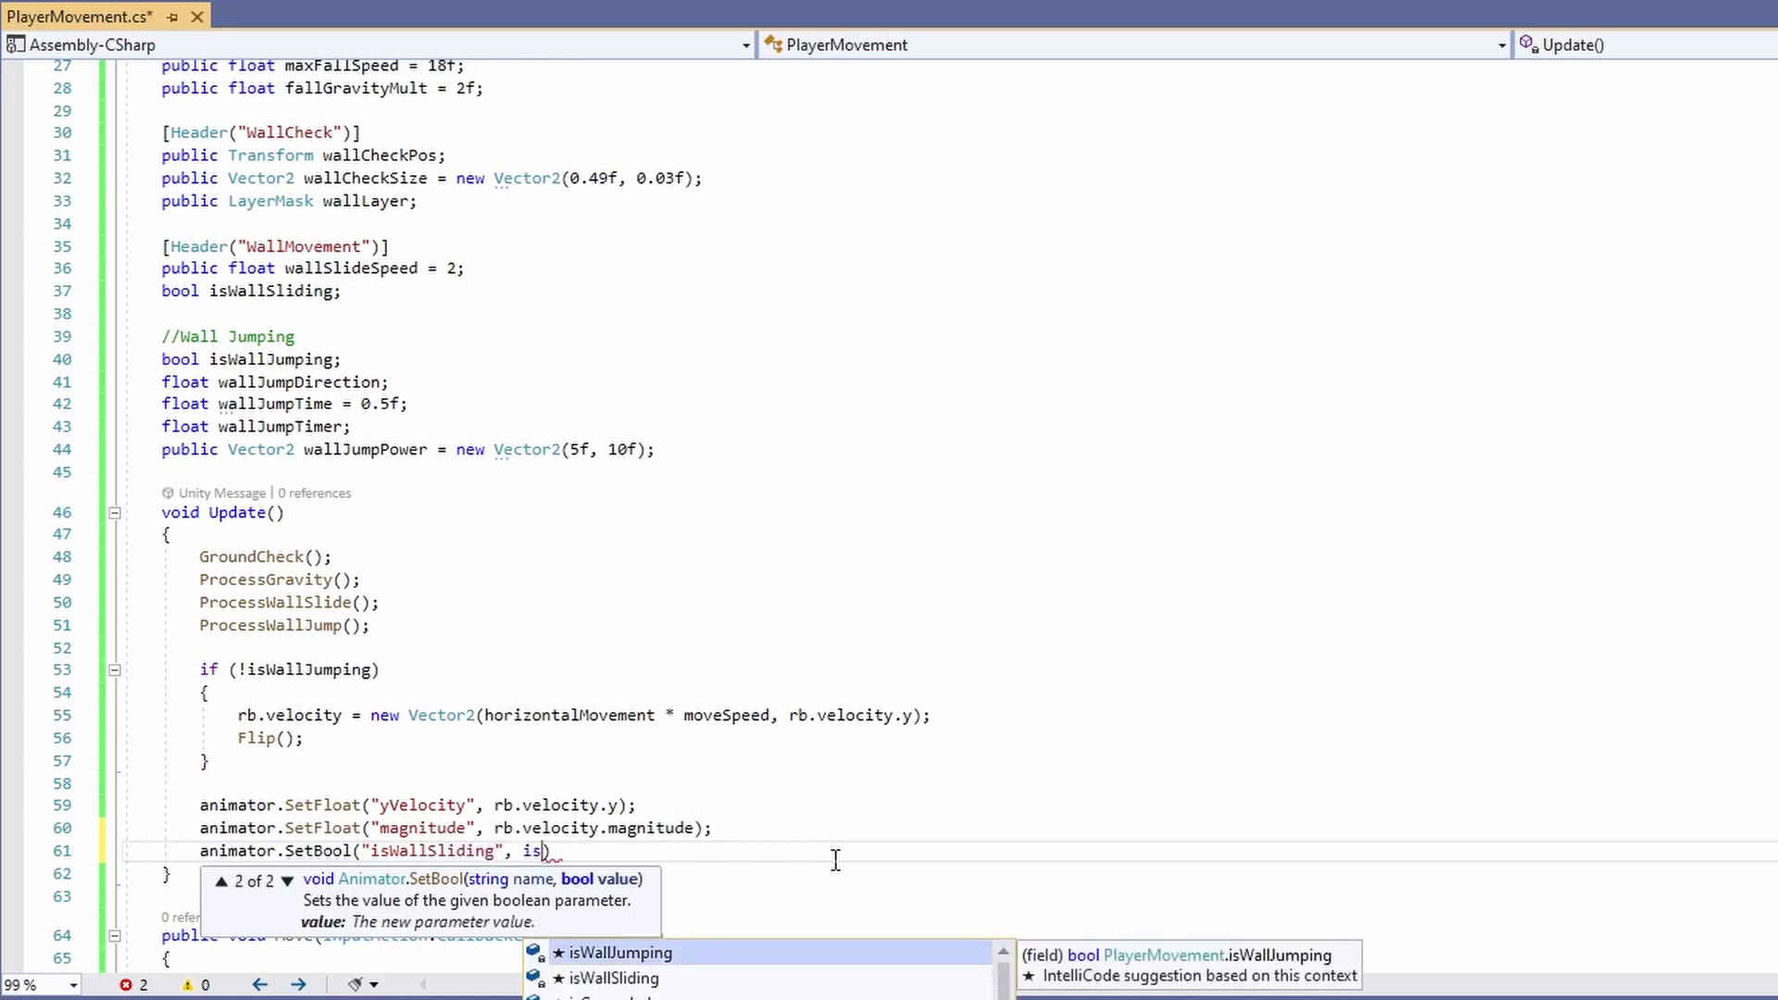
key(Down)
key(Tab)
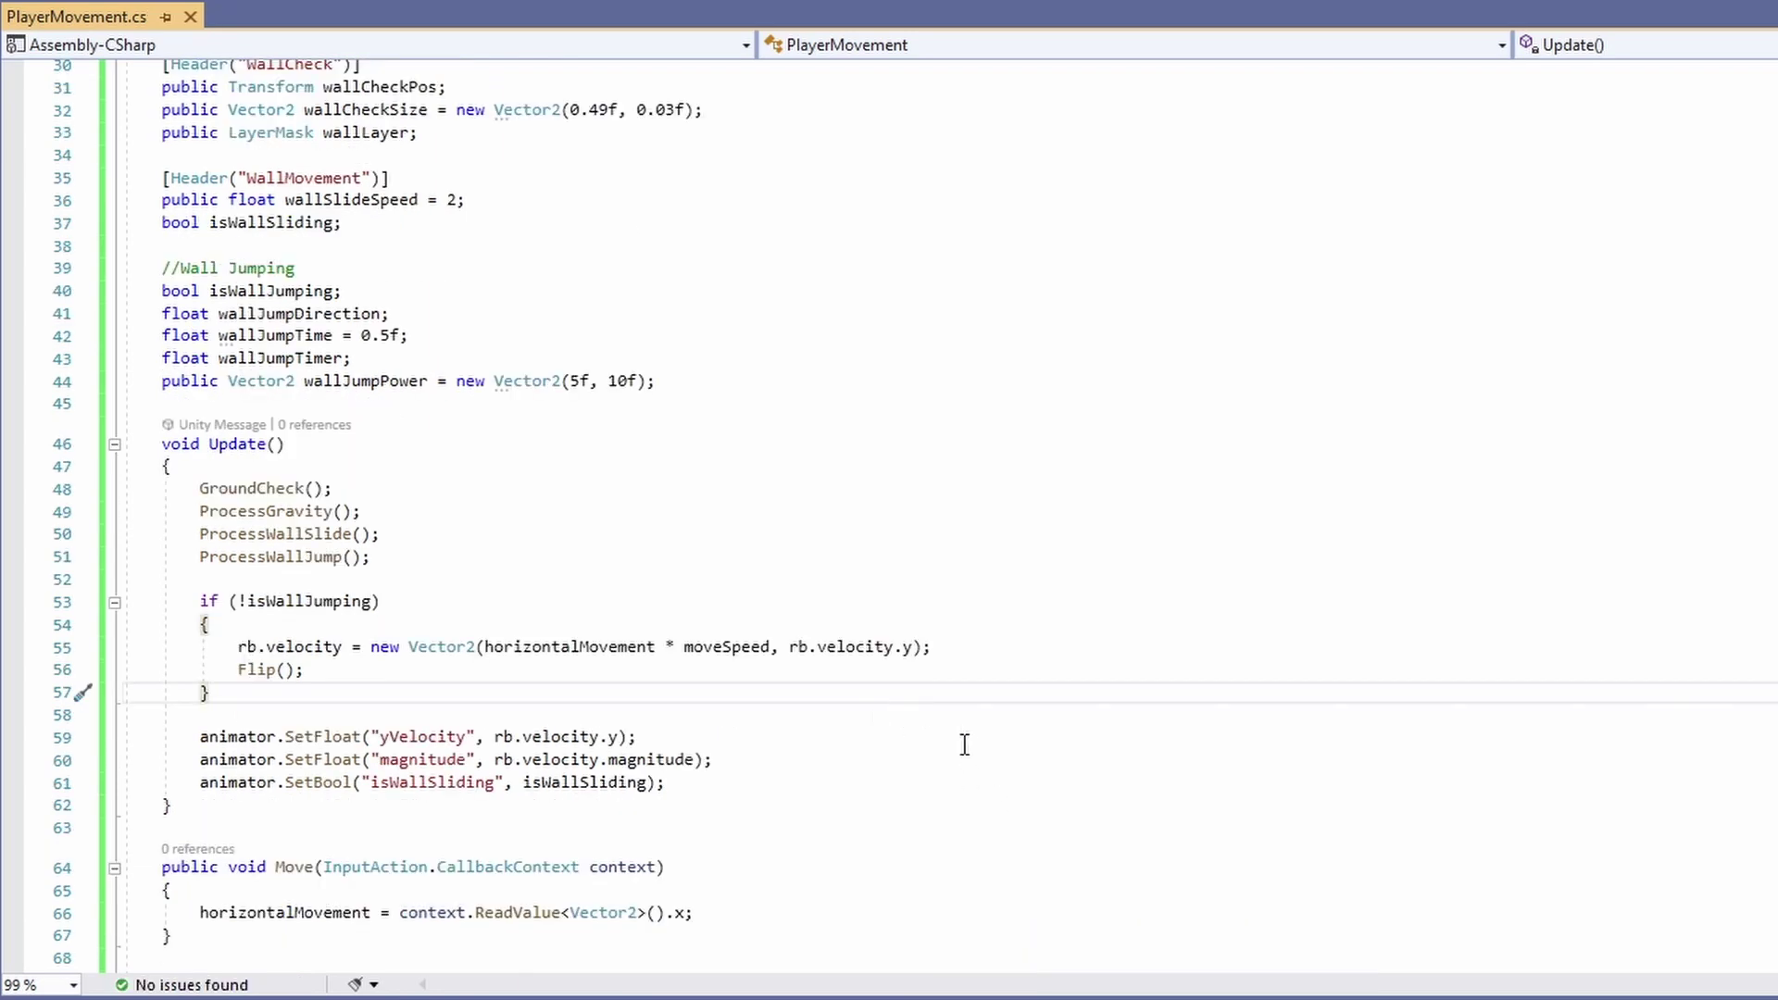
- In the Jump method's context.performed block, add animator.SetTrigger("jump"); after jumpsRemaining-- and save the script
scroll(964, 745, down, 4)
scroll(963, 744, down, 3)
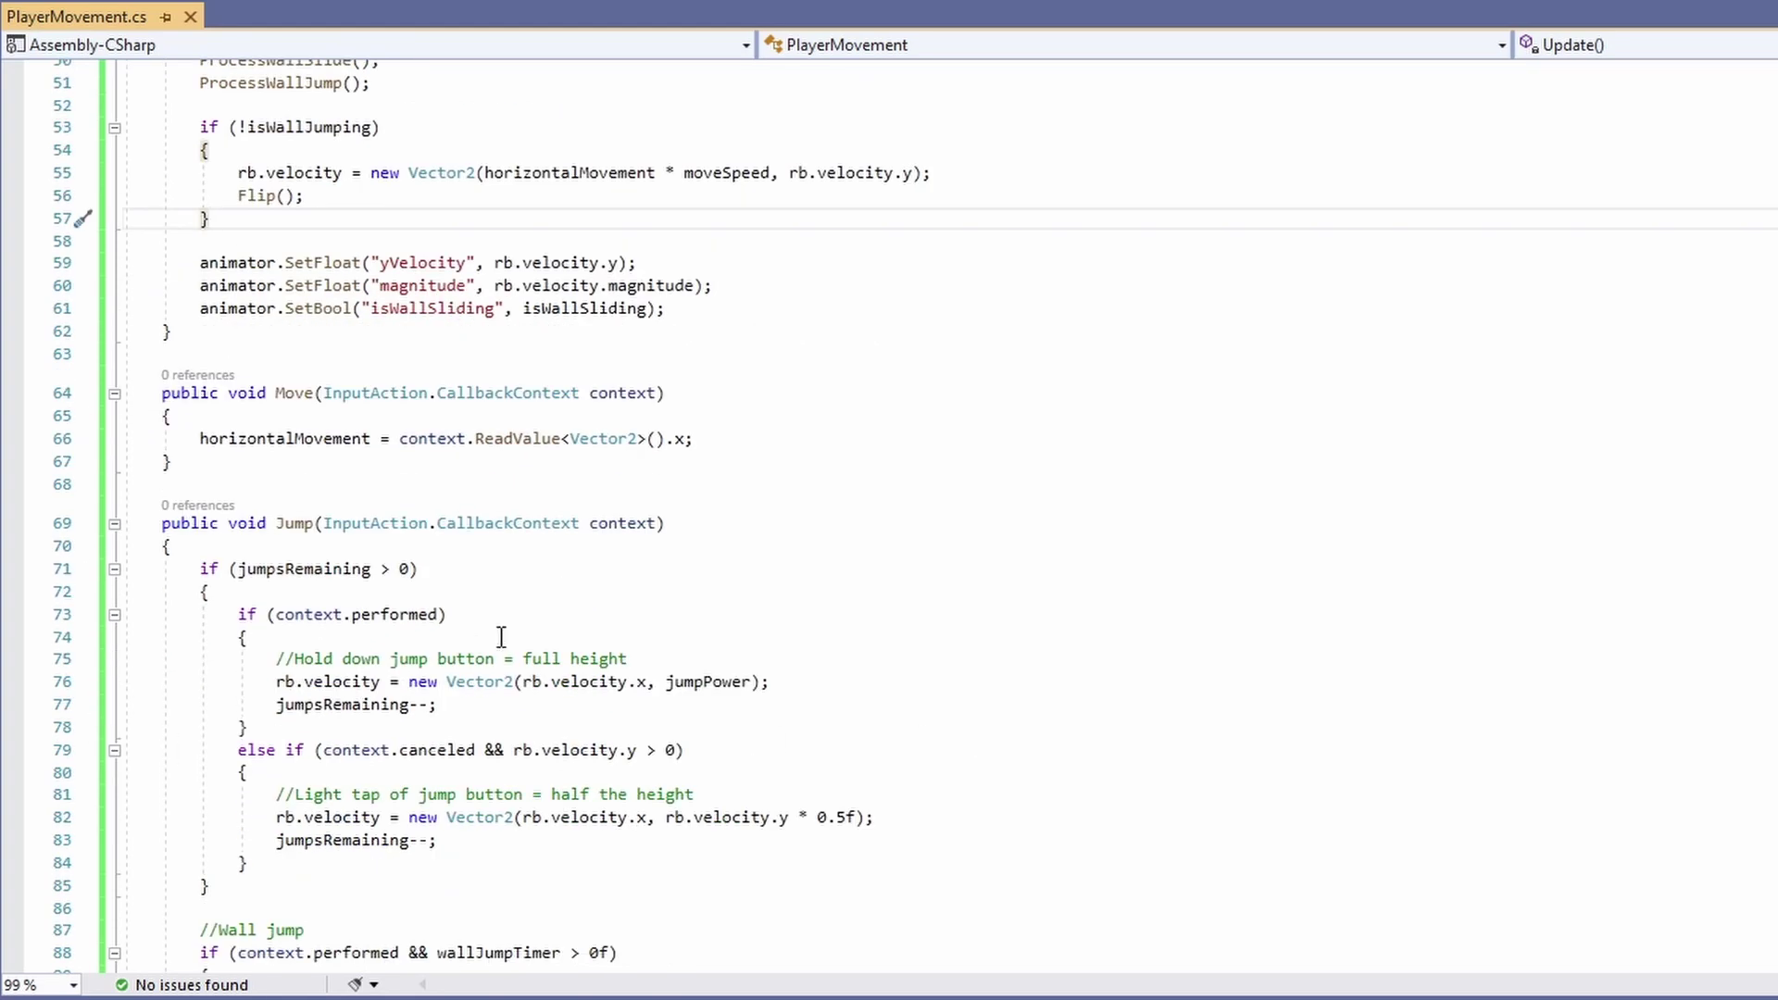
click(467, 709)
scroll(1115, 631, down, 1)
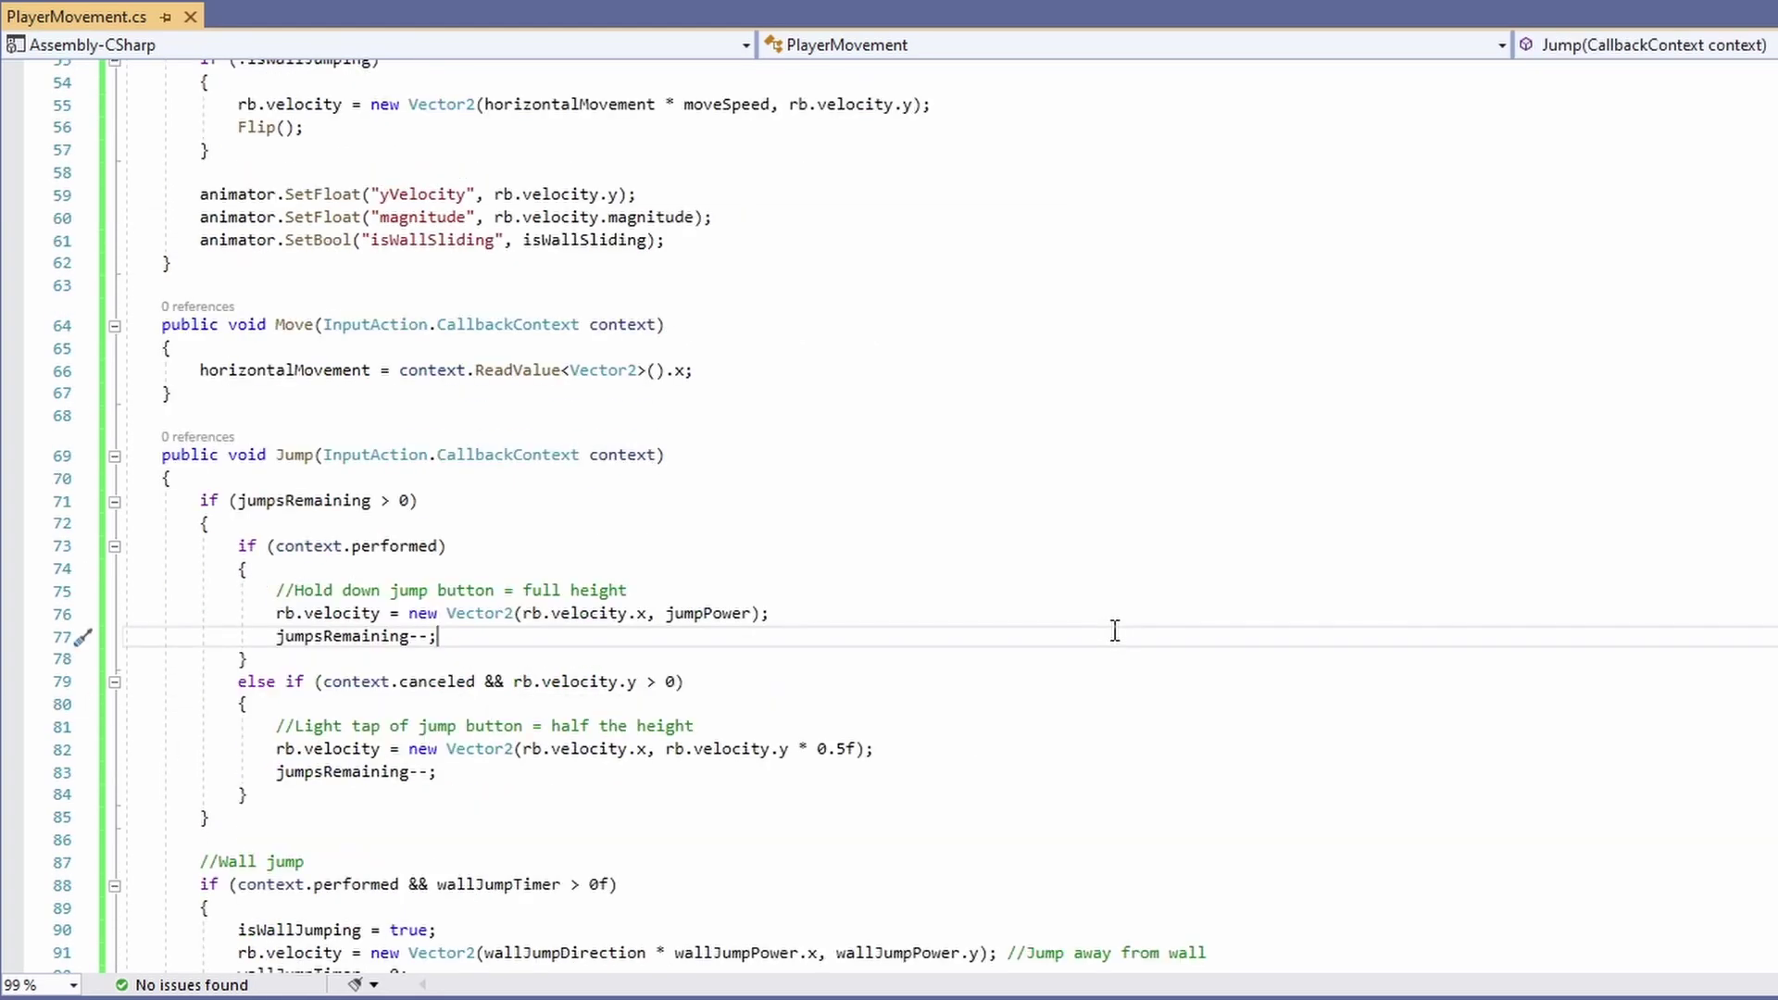
key(Return)
text(animator.)
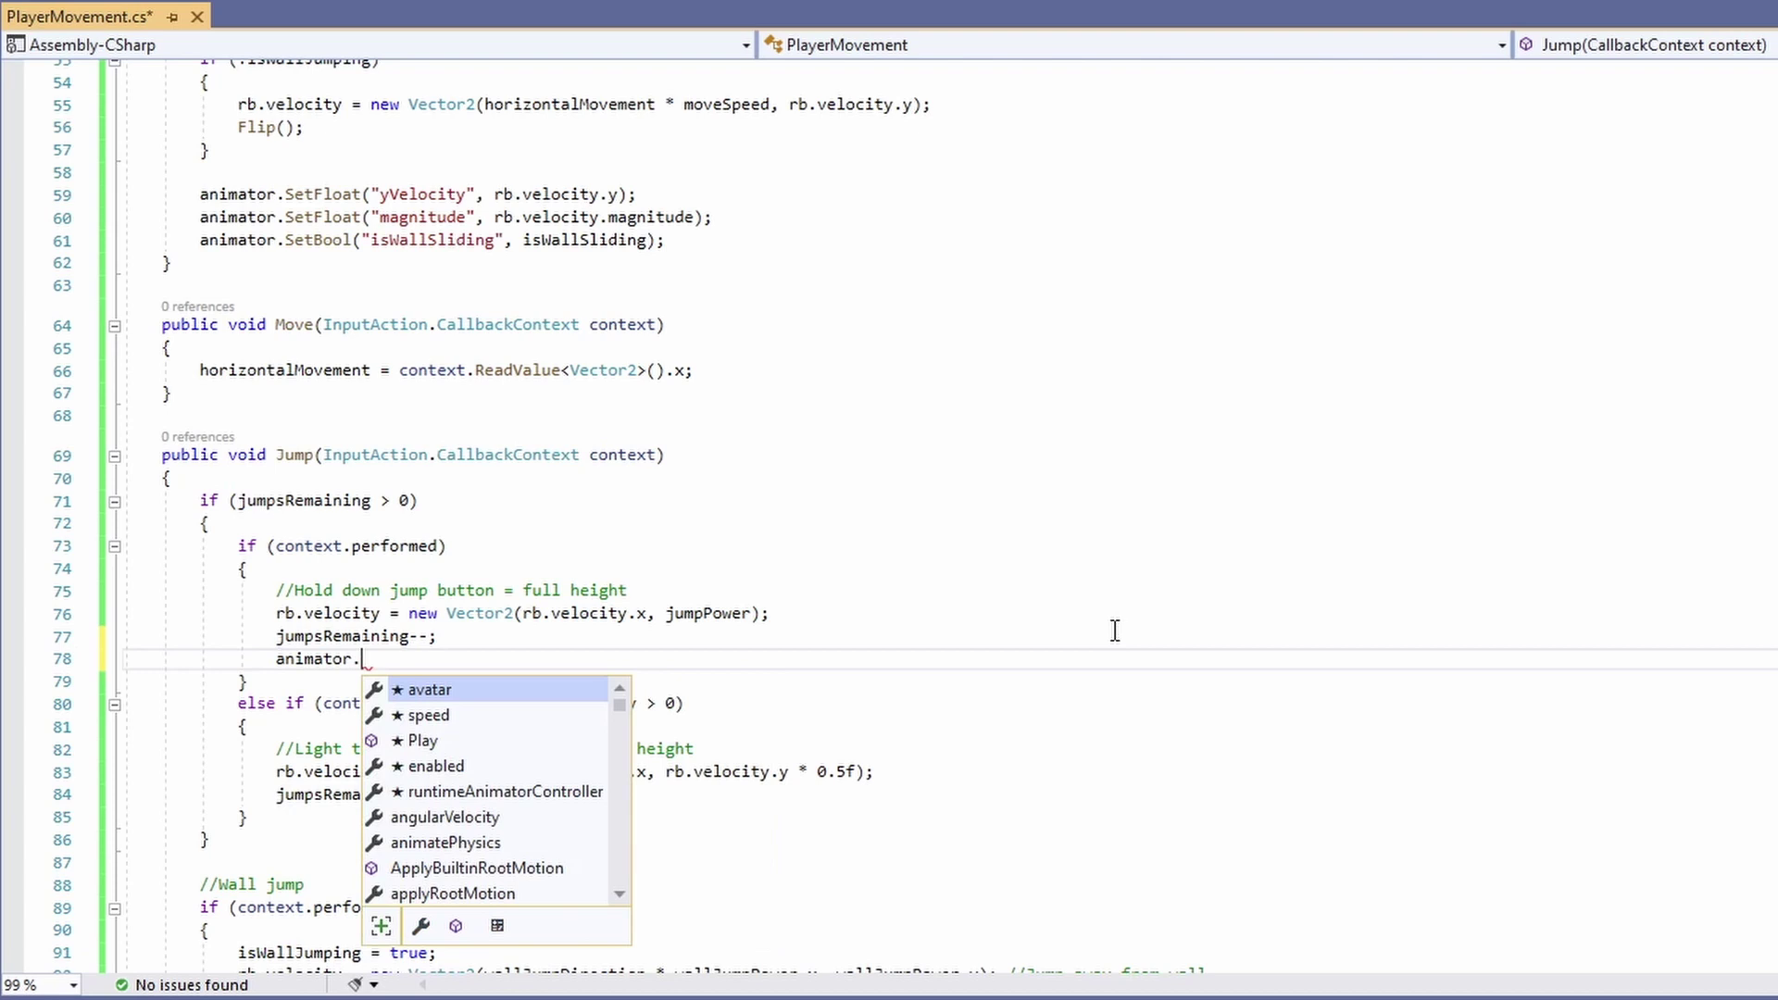
text(SetTrigger(")
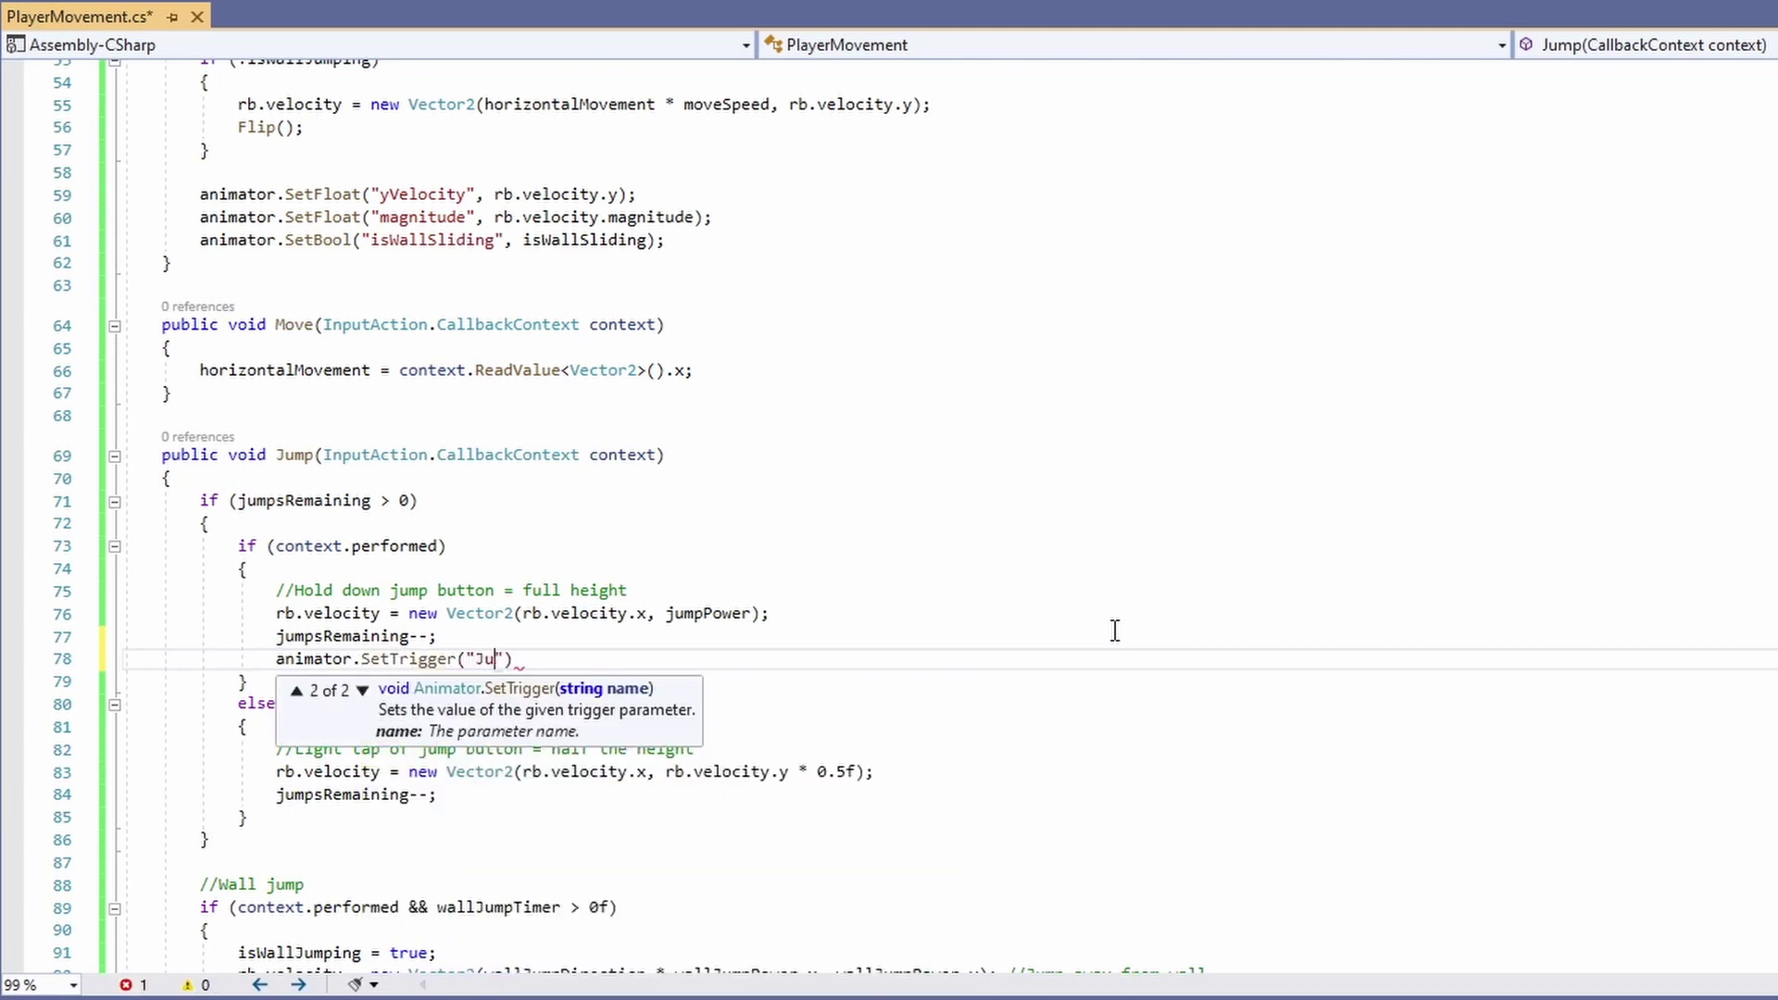
text(jump");)
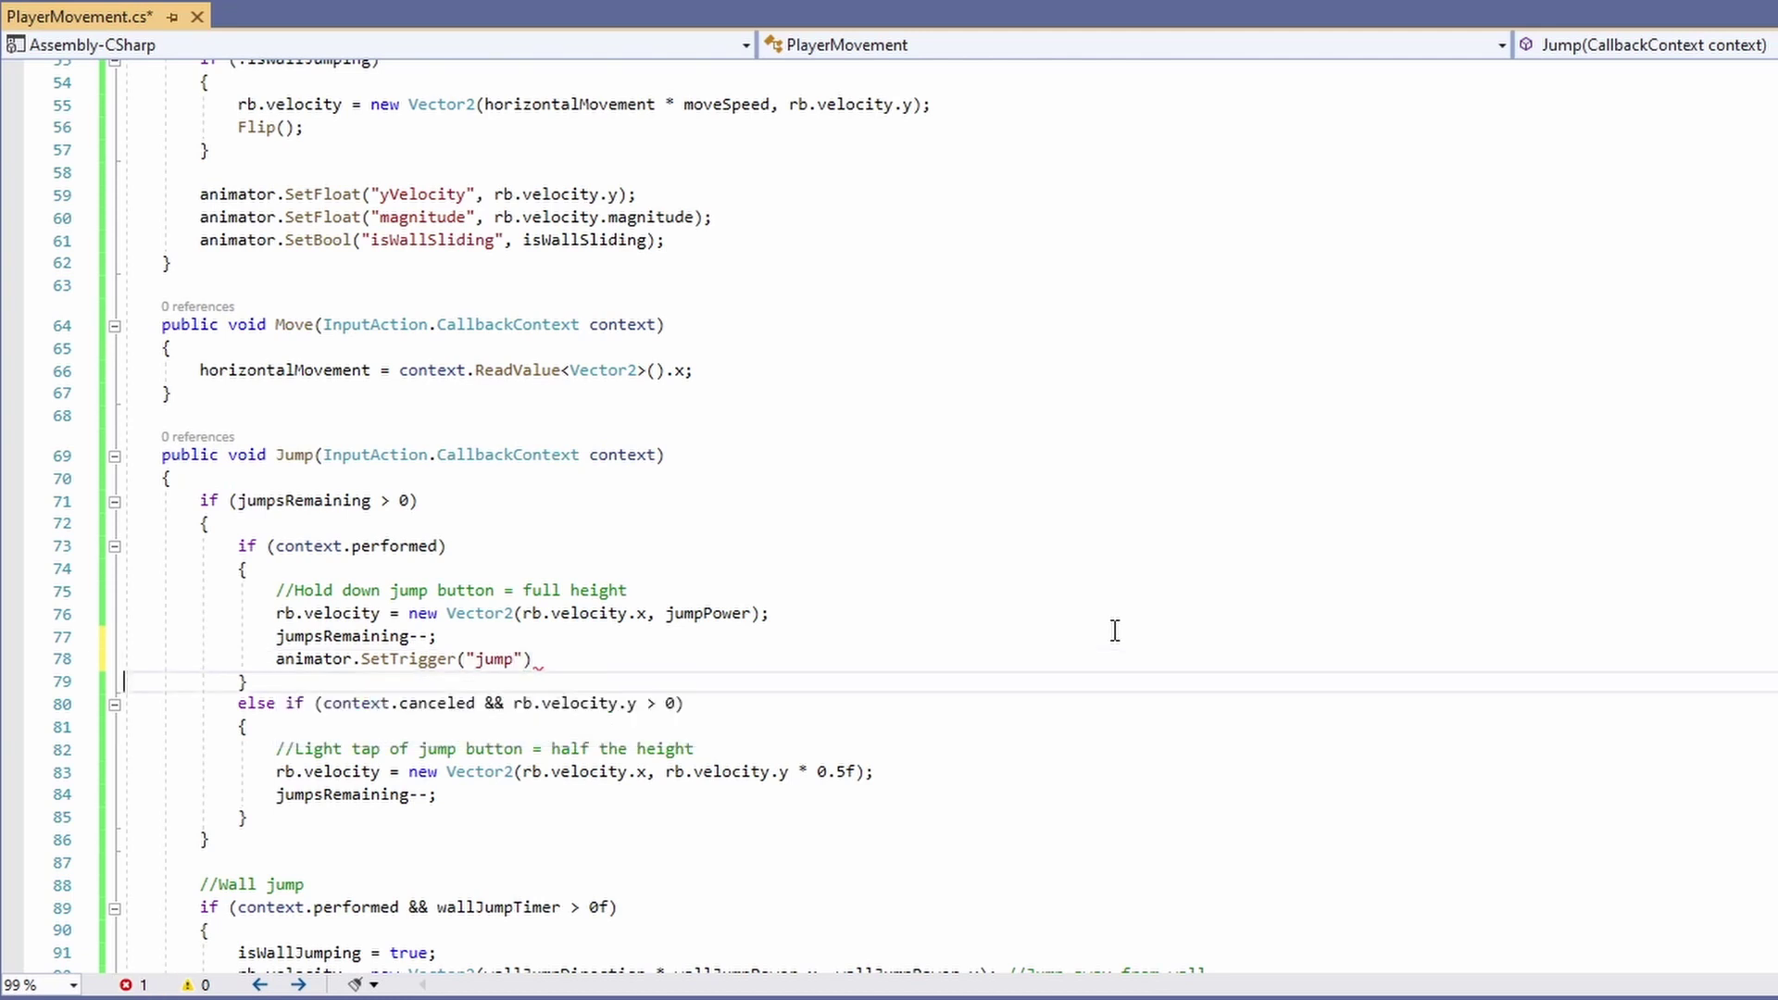
key(ctrl+s)
- Copy the animator.SetTrigger("jump"); line to below jumpsRemaining-- in the Jump method's context.canceled block
drag(619, 665, 322, 666)
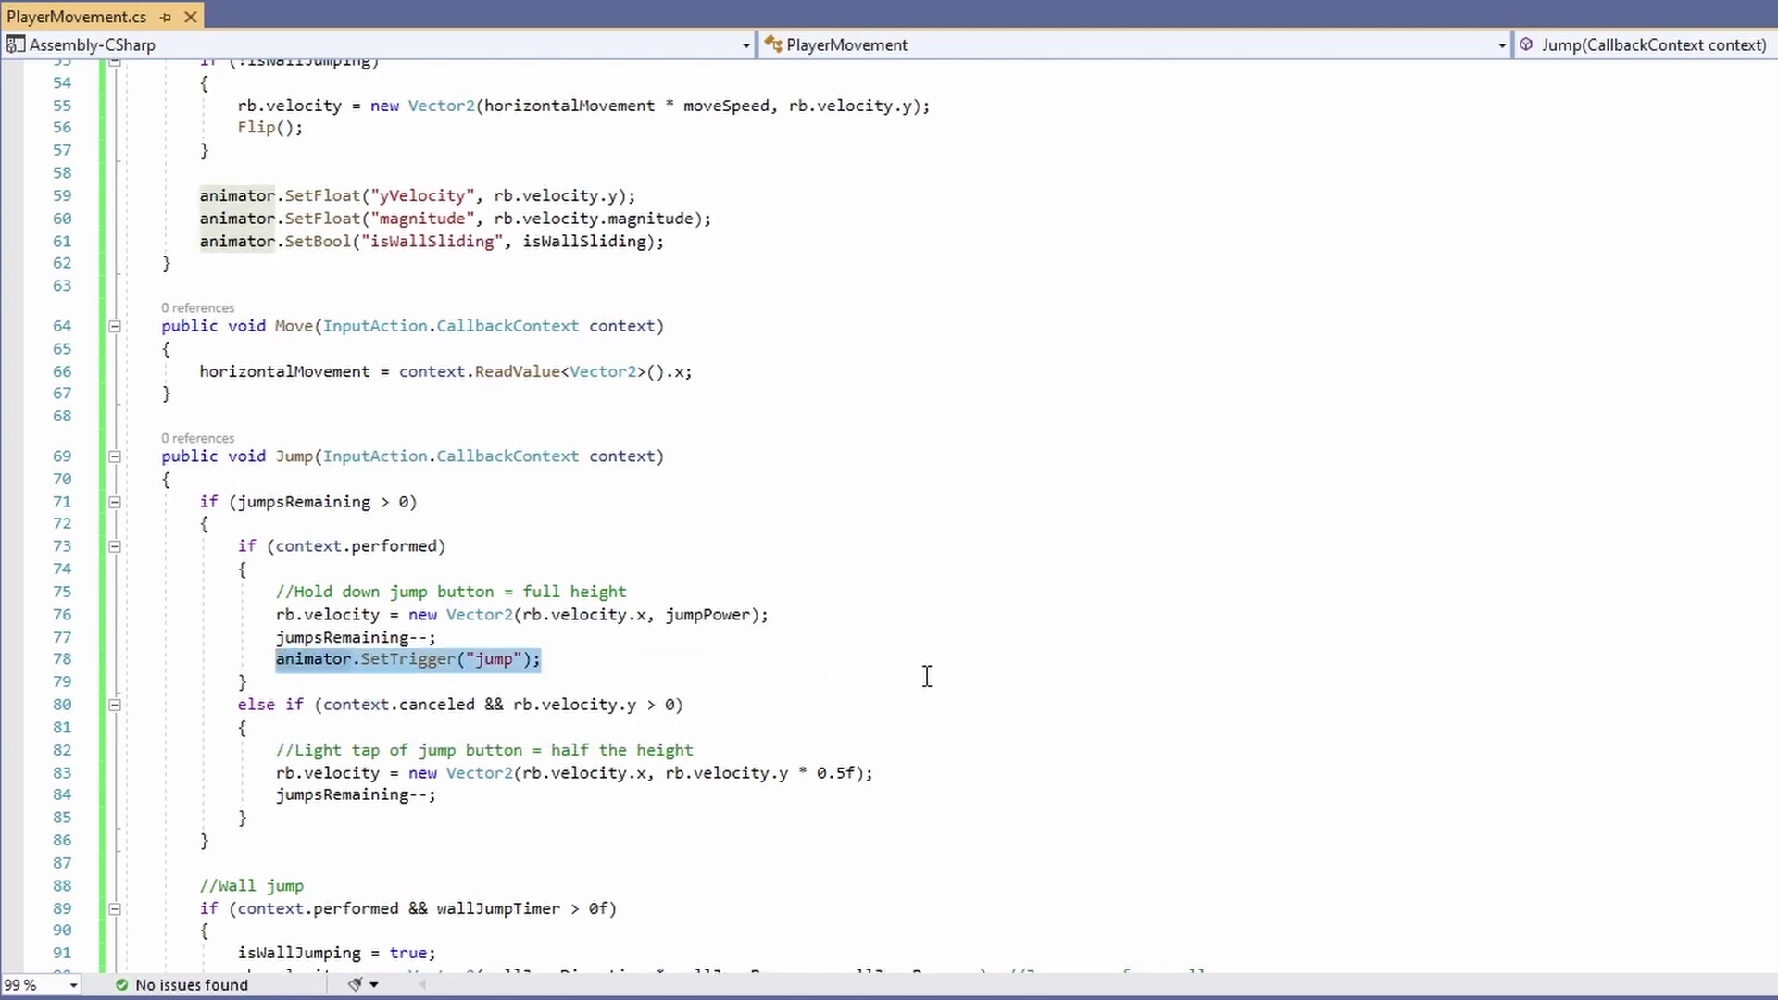
click(510, 797)
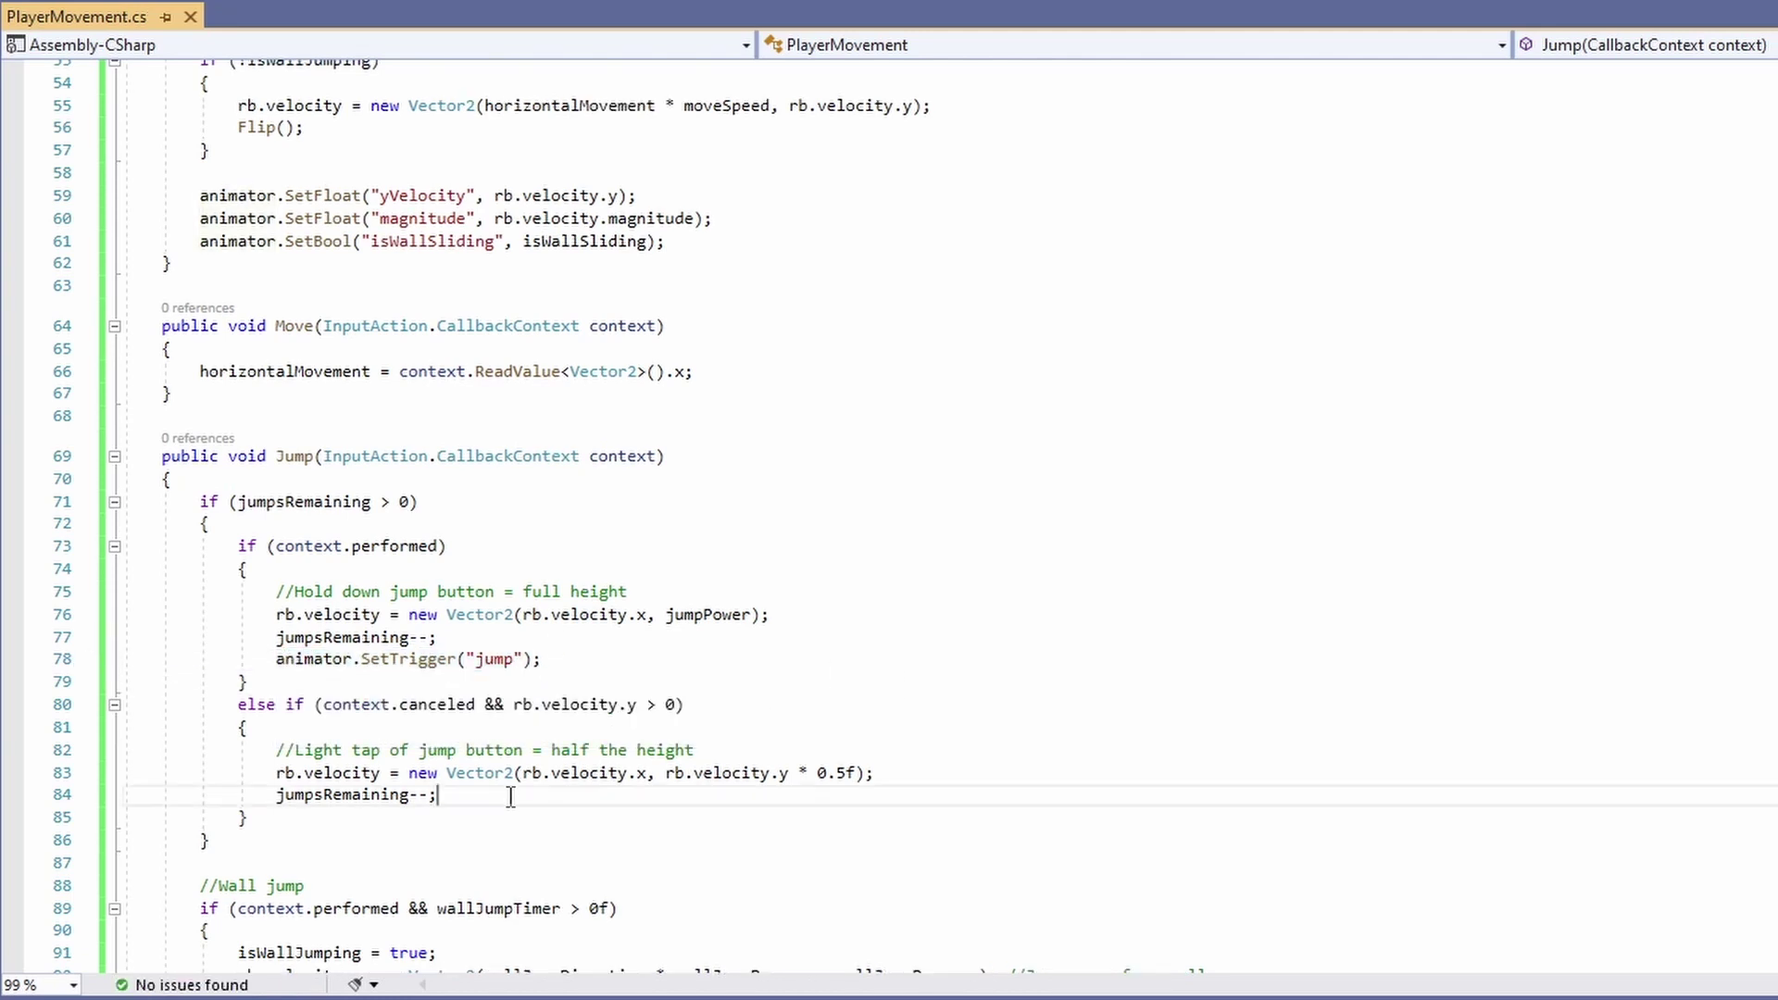
key(Return)
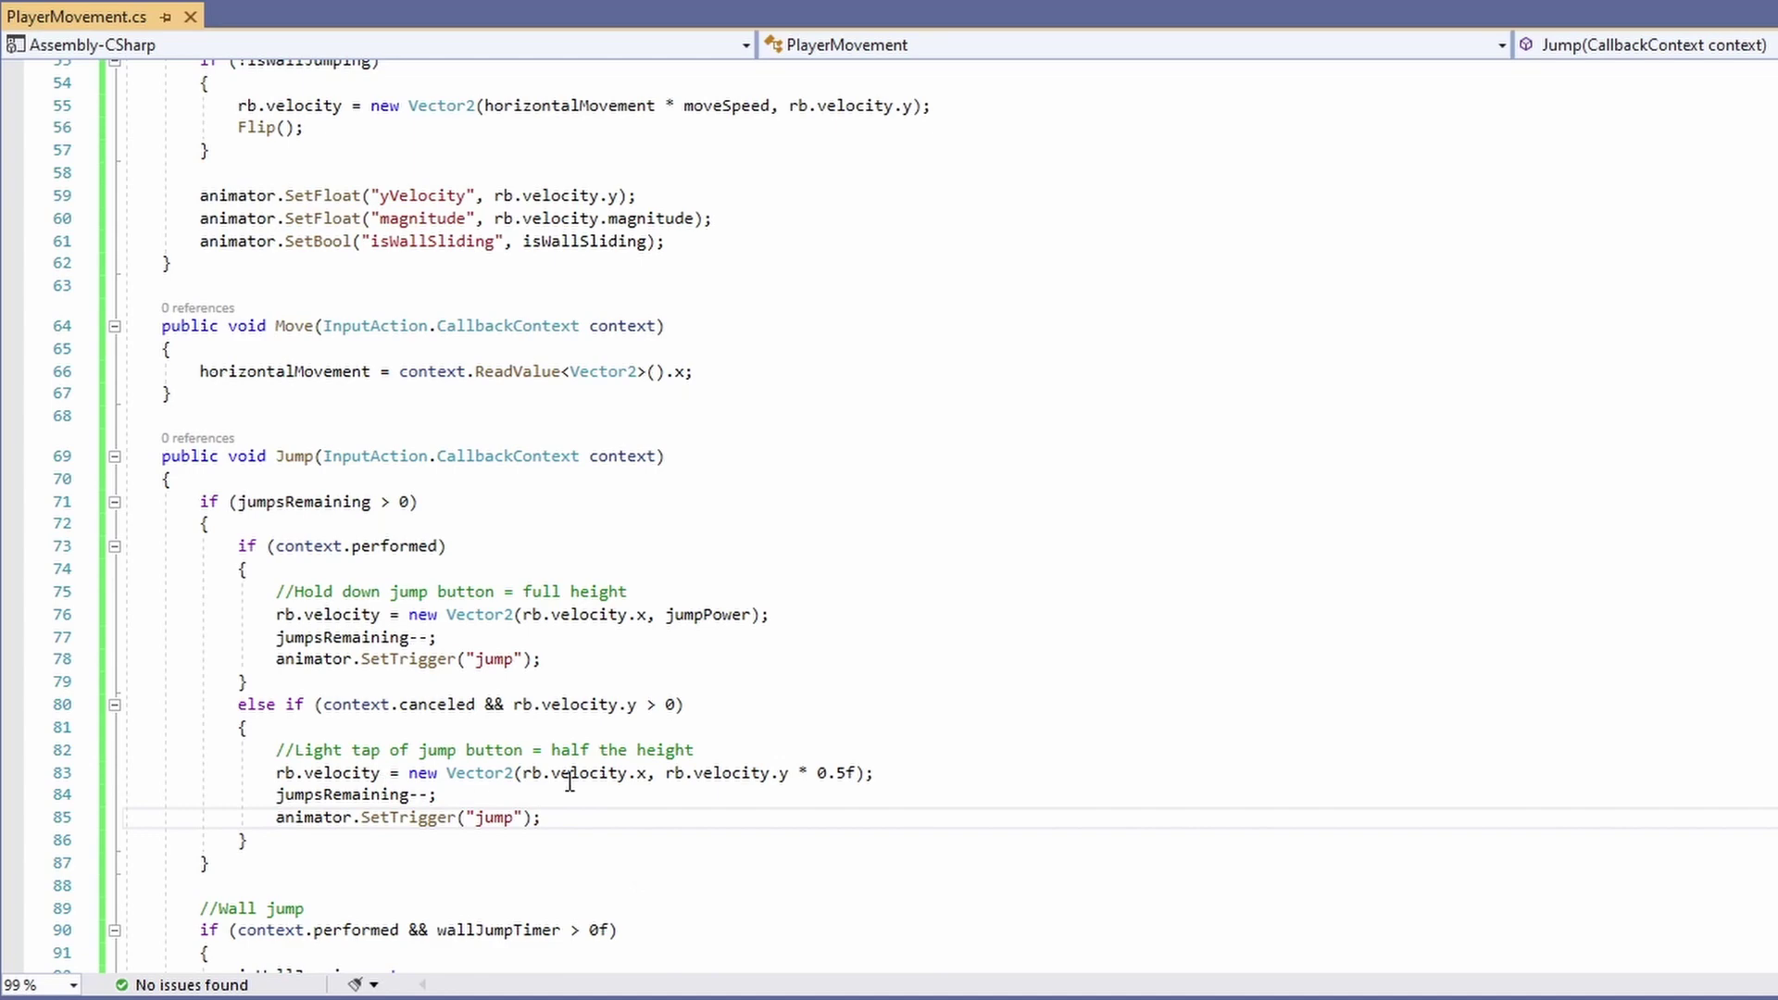
- In the Jump method's wall jump block, add animator.SetTrigger("jump"); and a blank line below wallJumpTimer = 0; and save the script
scroll(756, 753, down, 4)
click(431, 783)
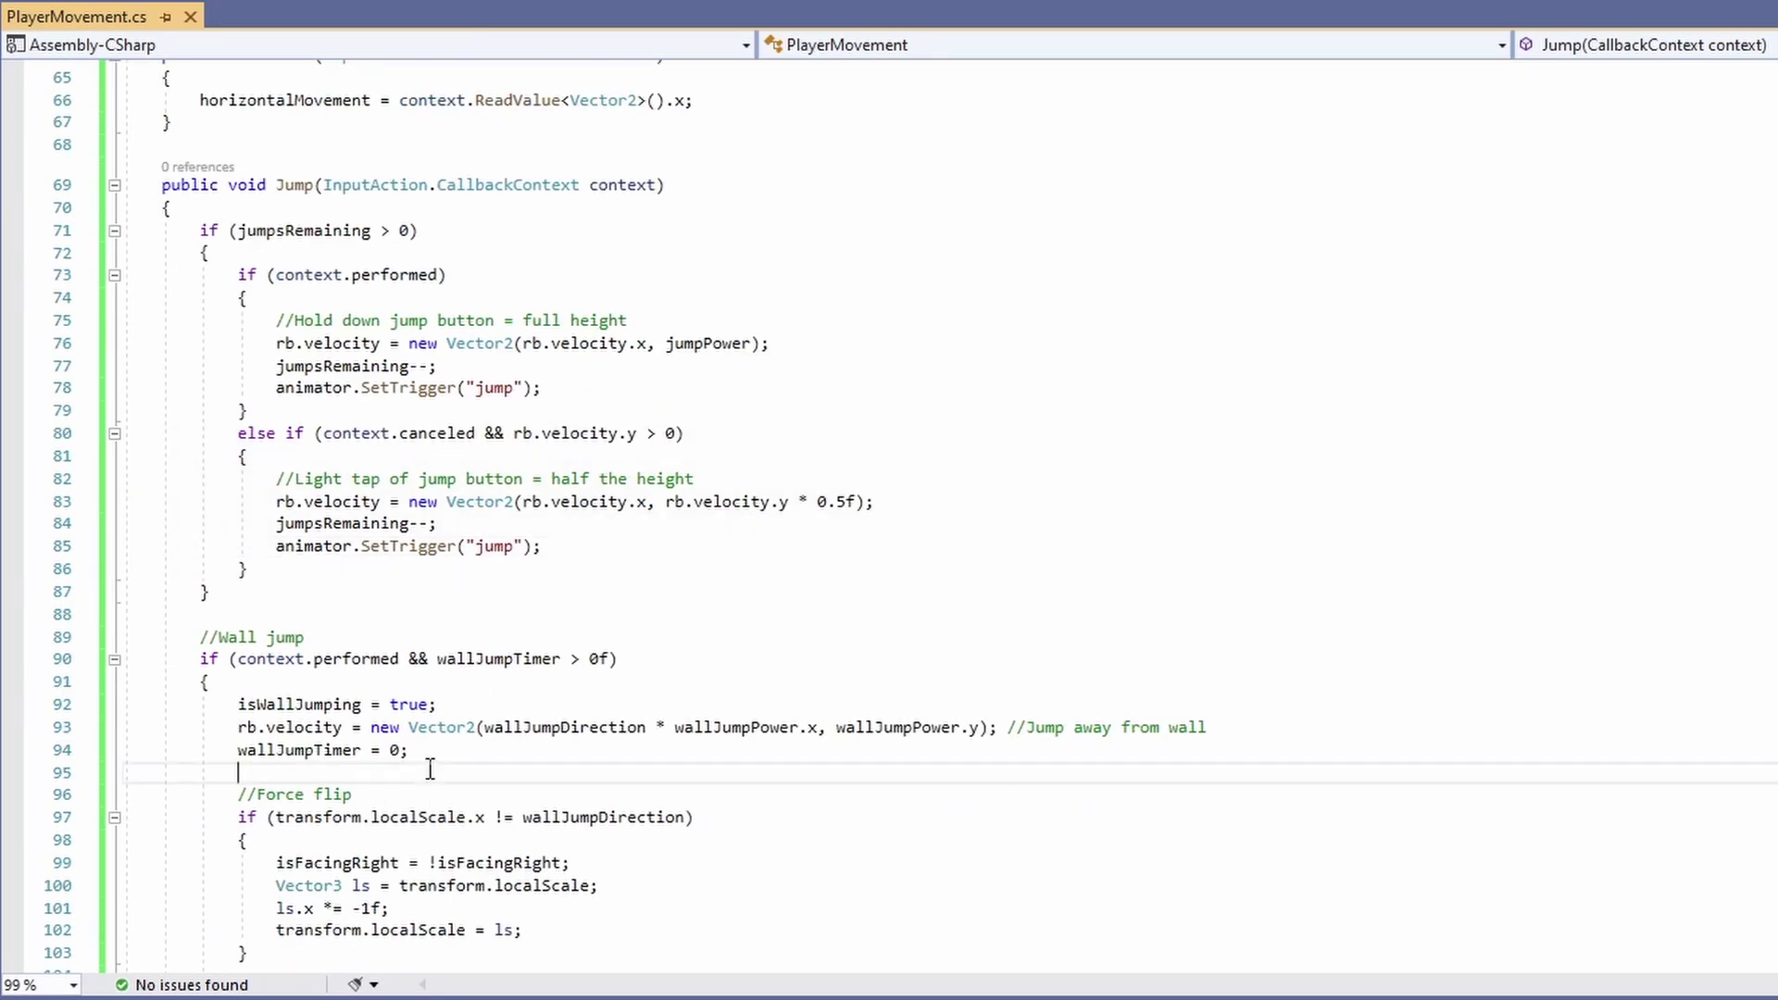
scroll(832, 678, down, 2)
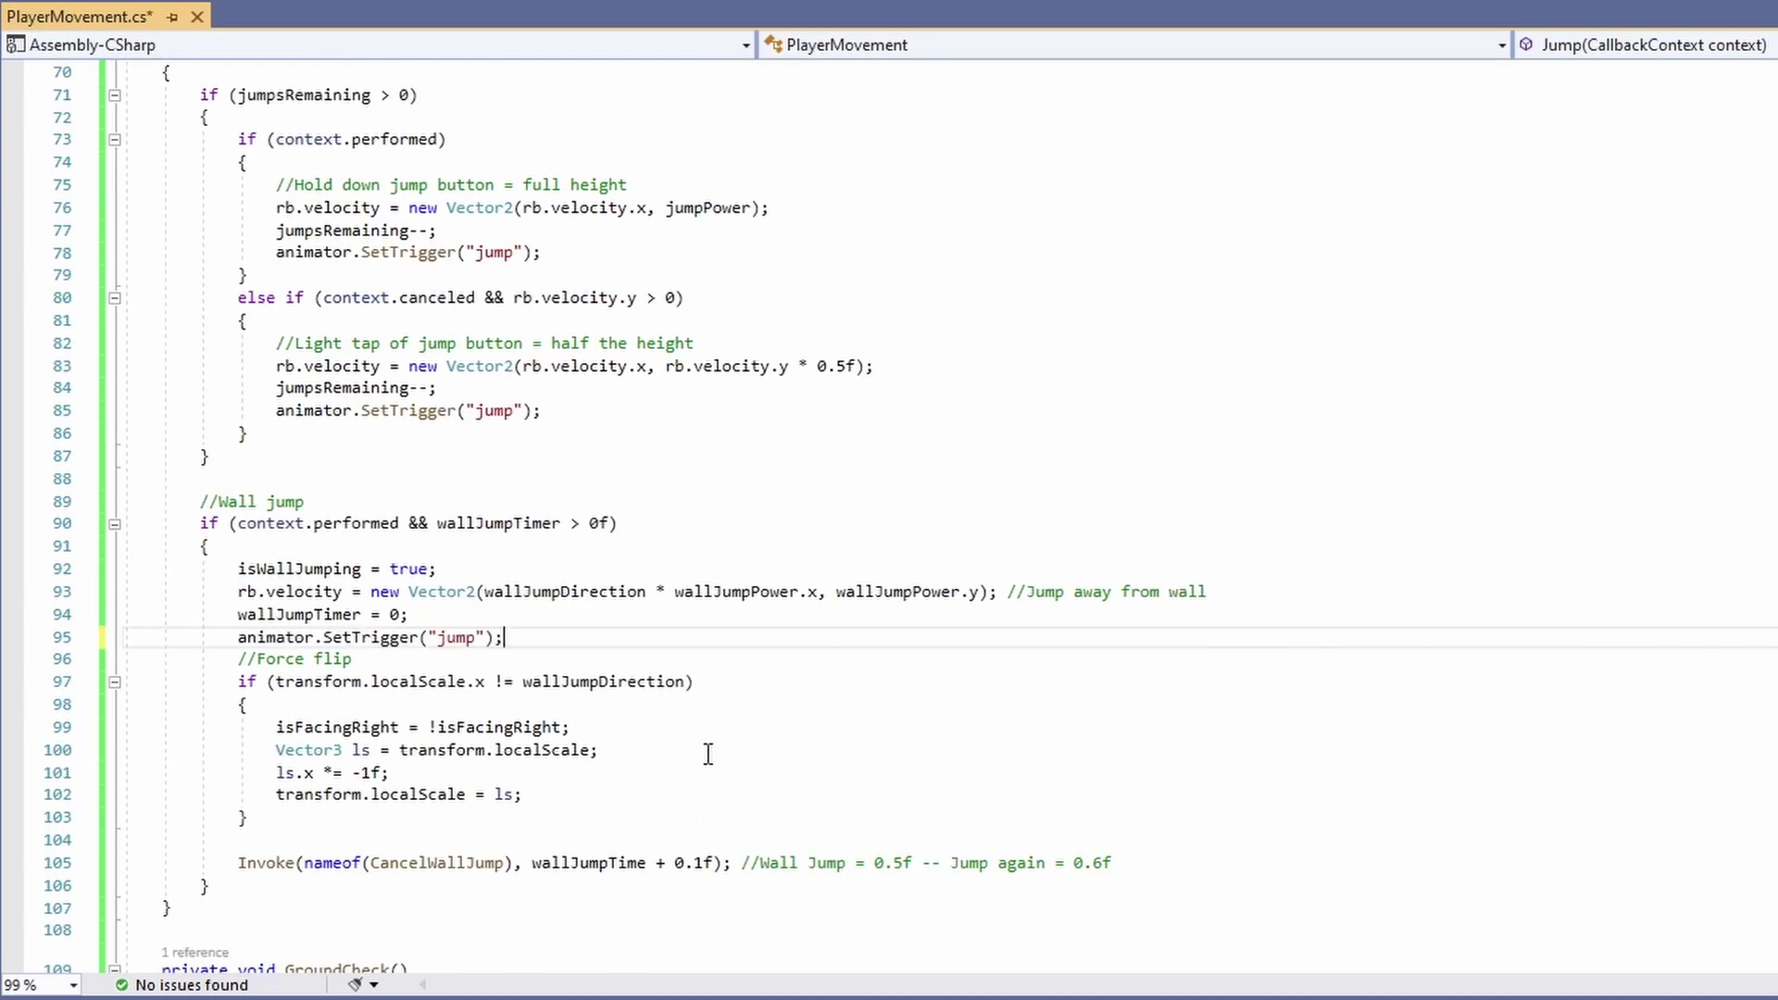
key(Return)
key(ctrl+s)
- Switch to Unity and walk the player in both directions in the running game to check the Idle and Walk transitions
click(961, 820)
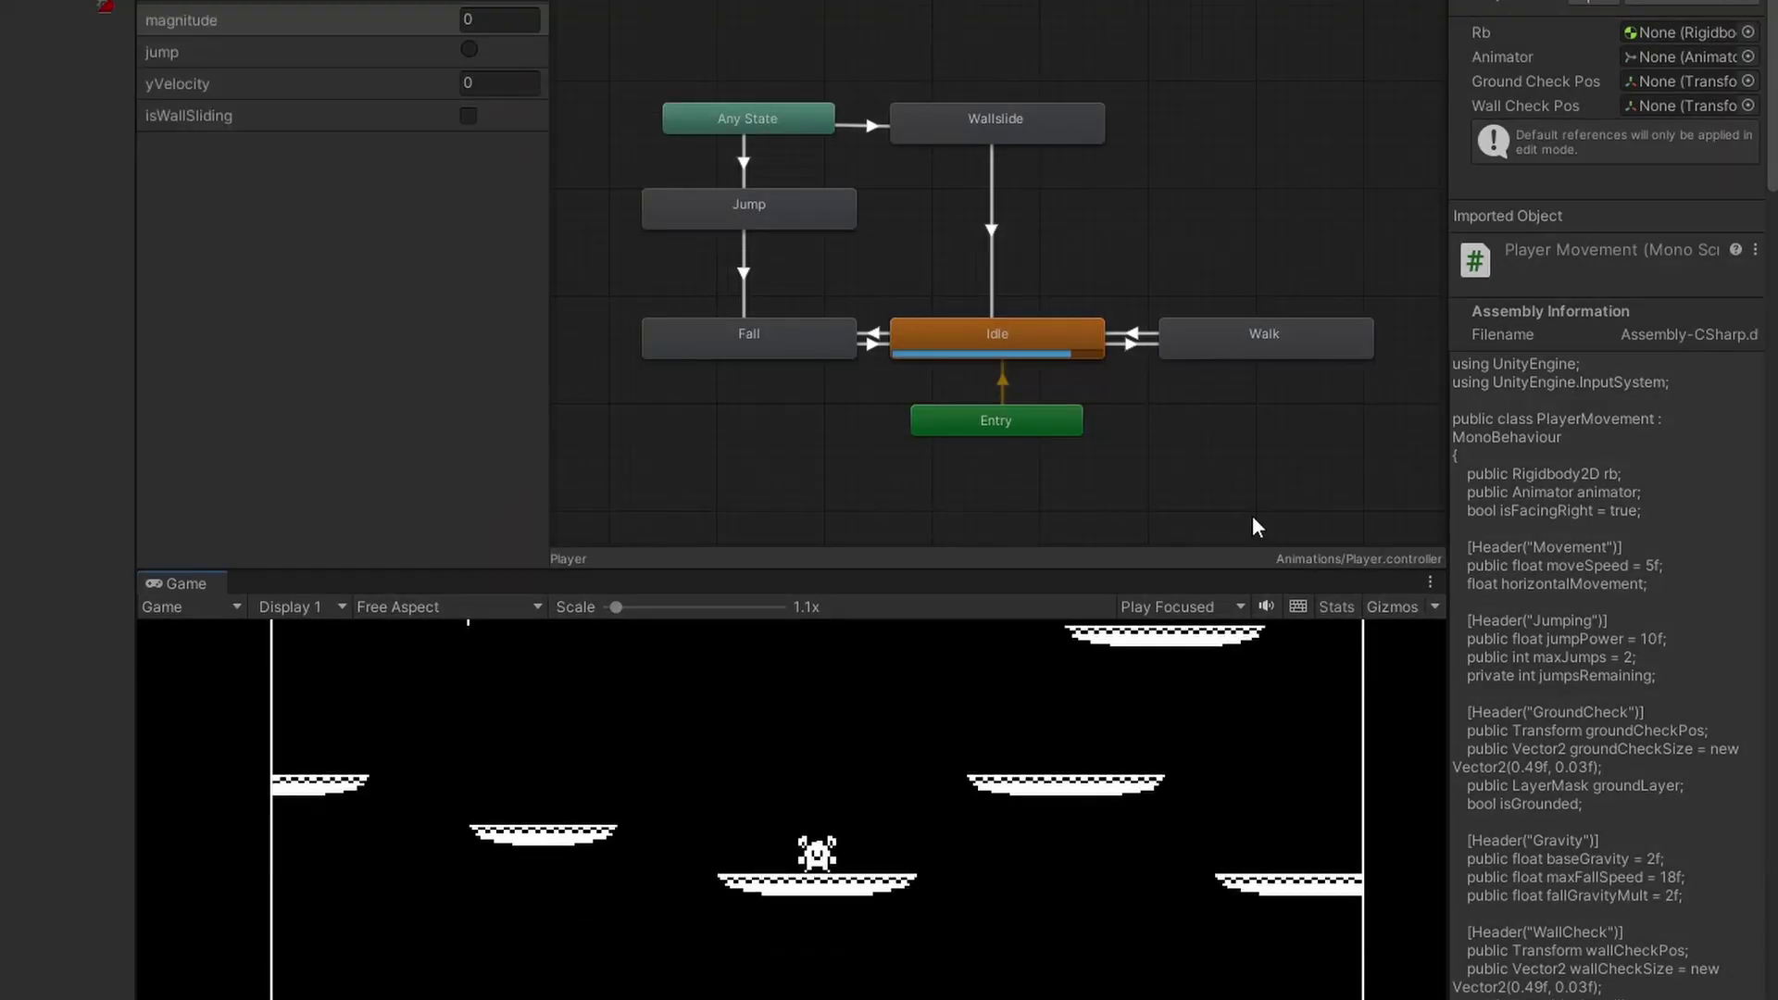
key(a)
key(d)
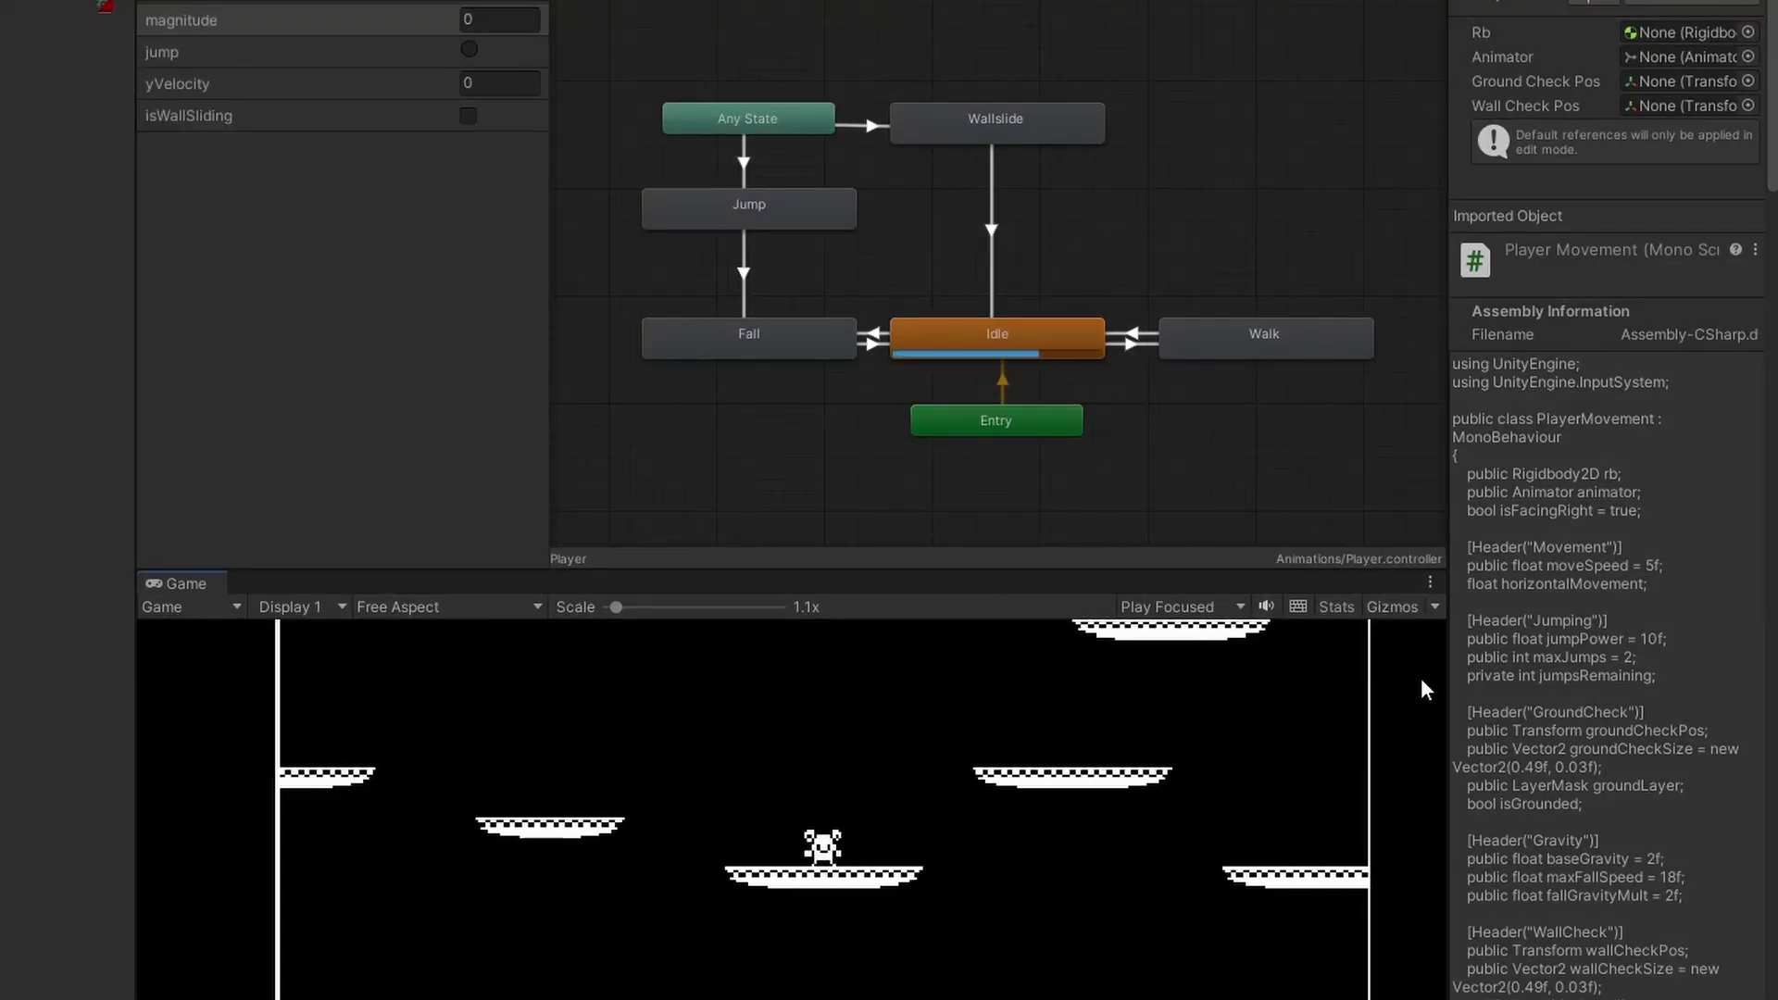
key(a)
key(space)
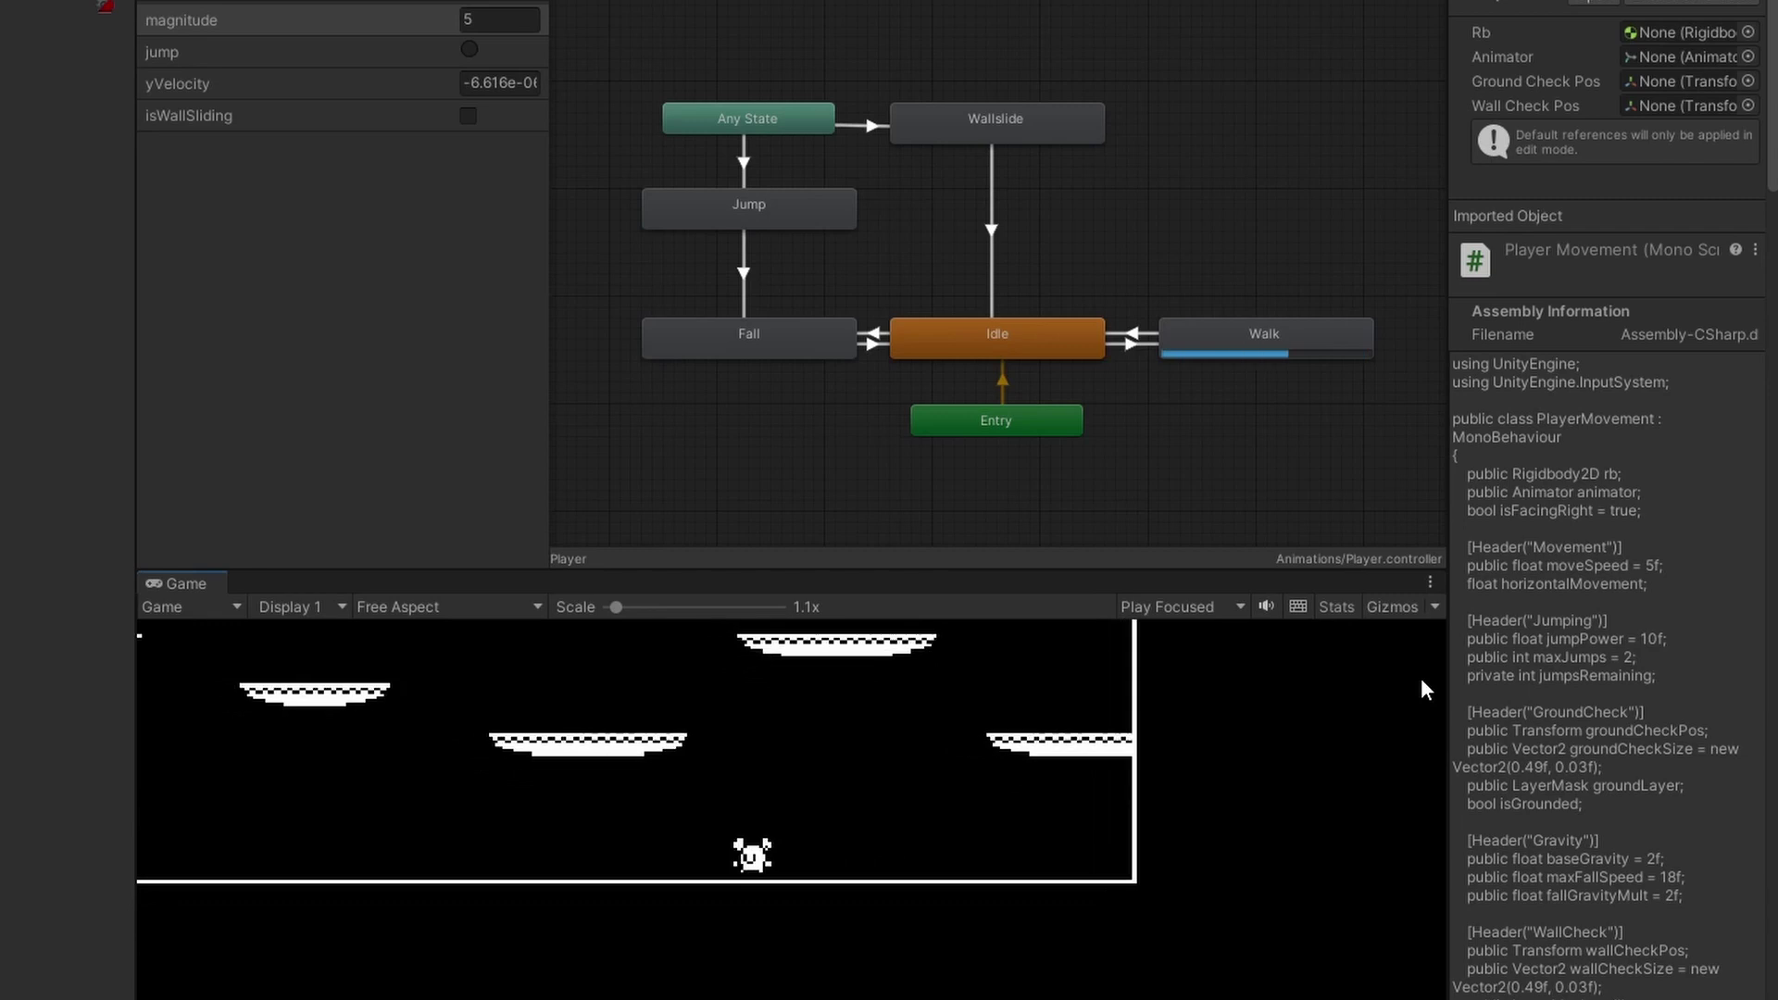
- Jump the player repeatedly among the platforms, moving in both directions, to check the Jump and Fall transitions in the Animator
key(space)
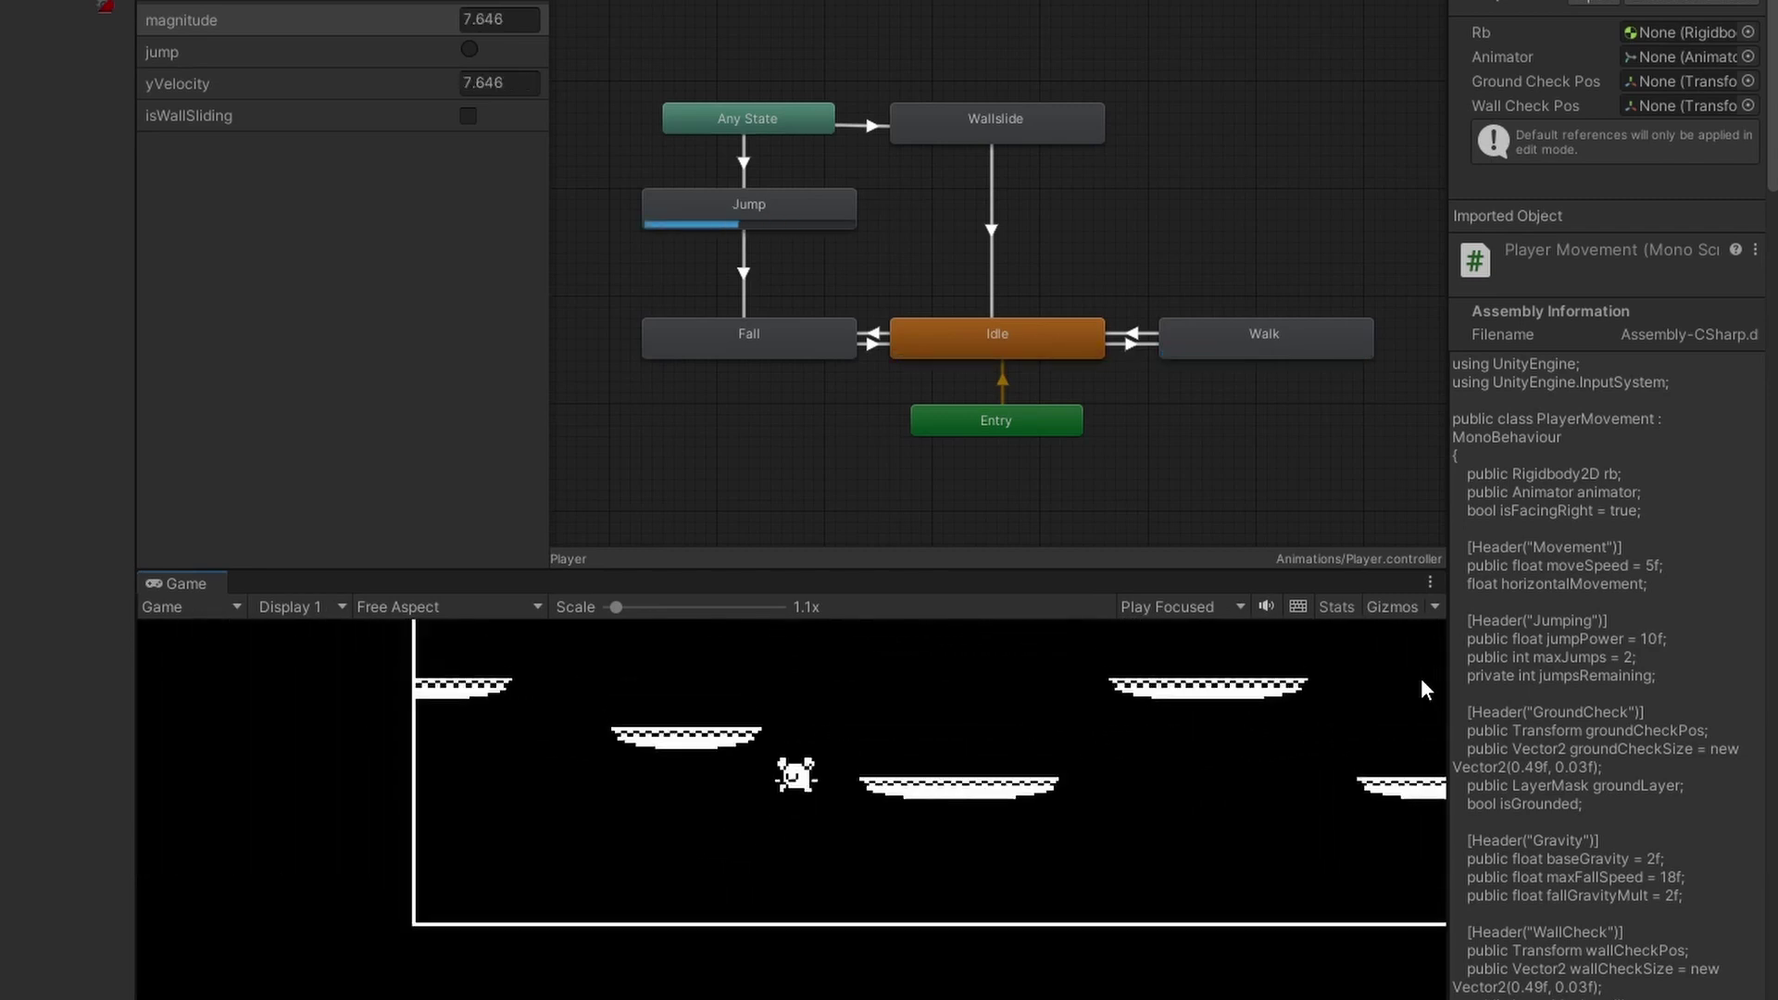
key(space)
key(d)
key(a)
key(space)
key(space)
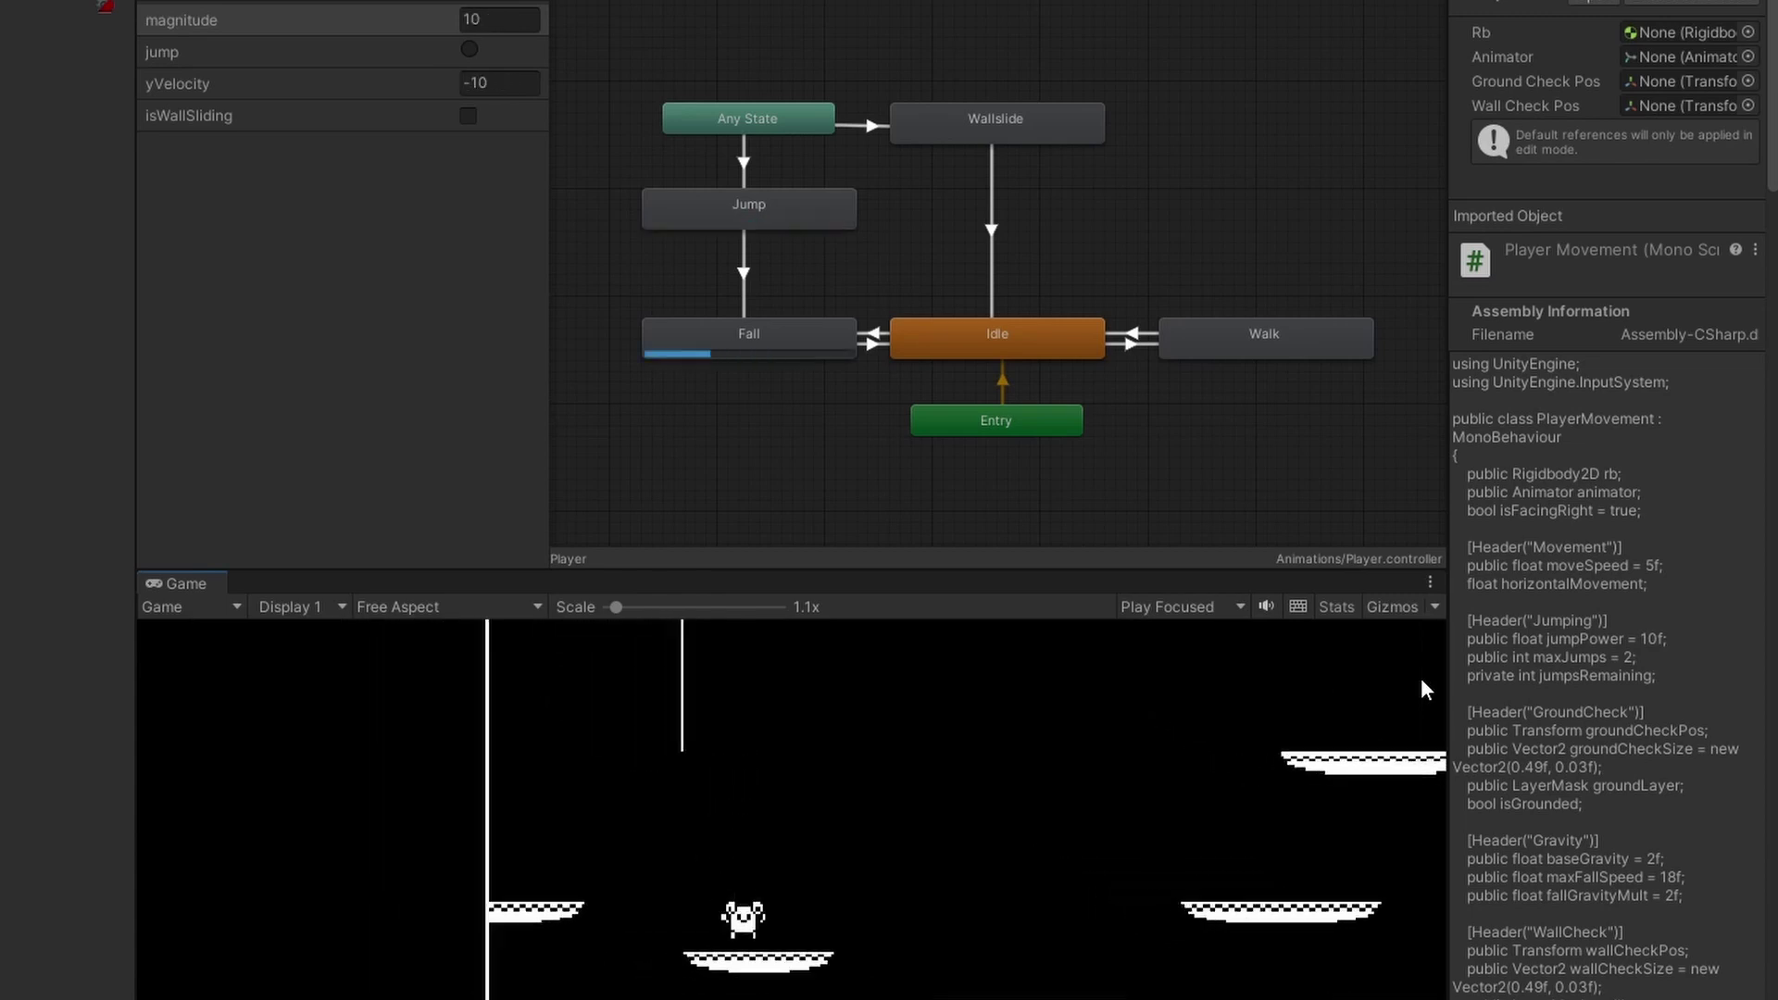
key(space)
key(space)
key(d)
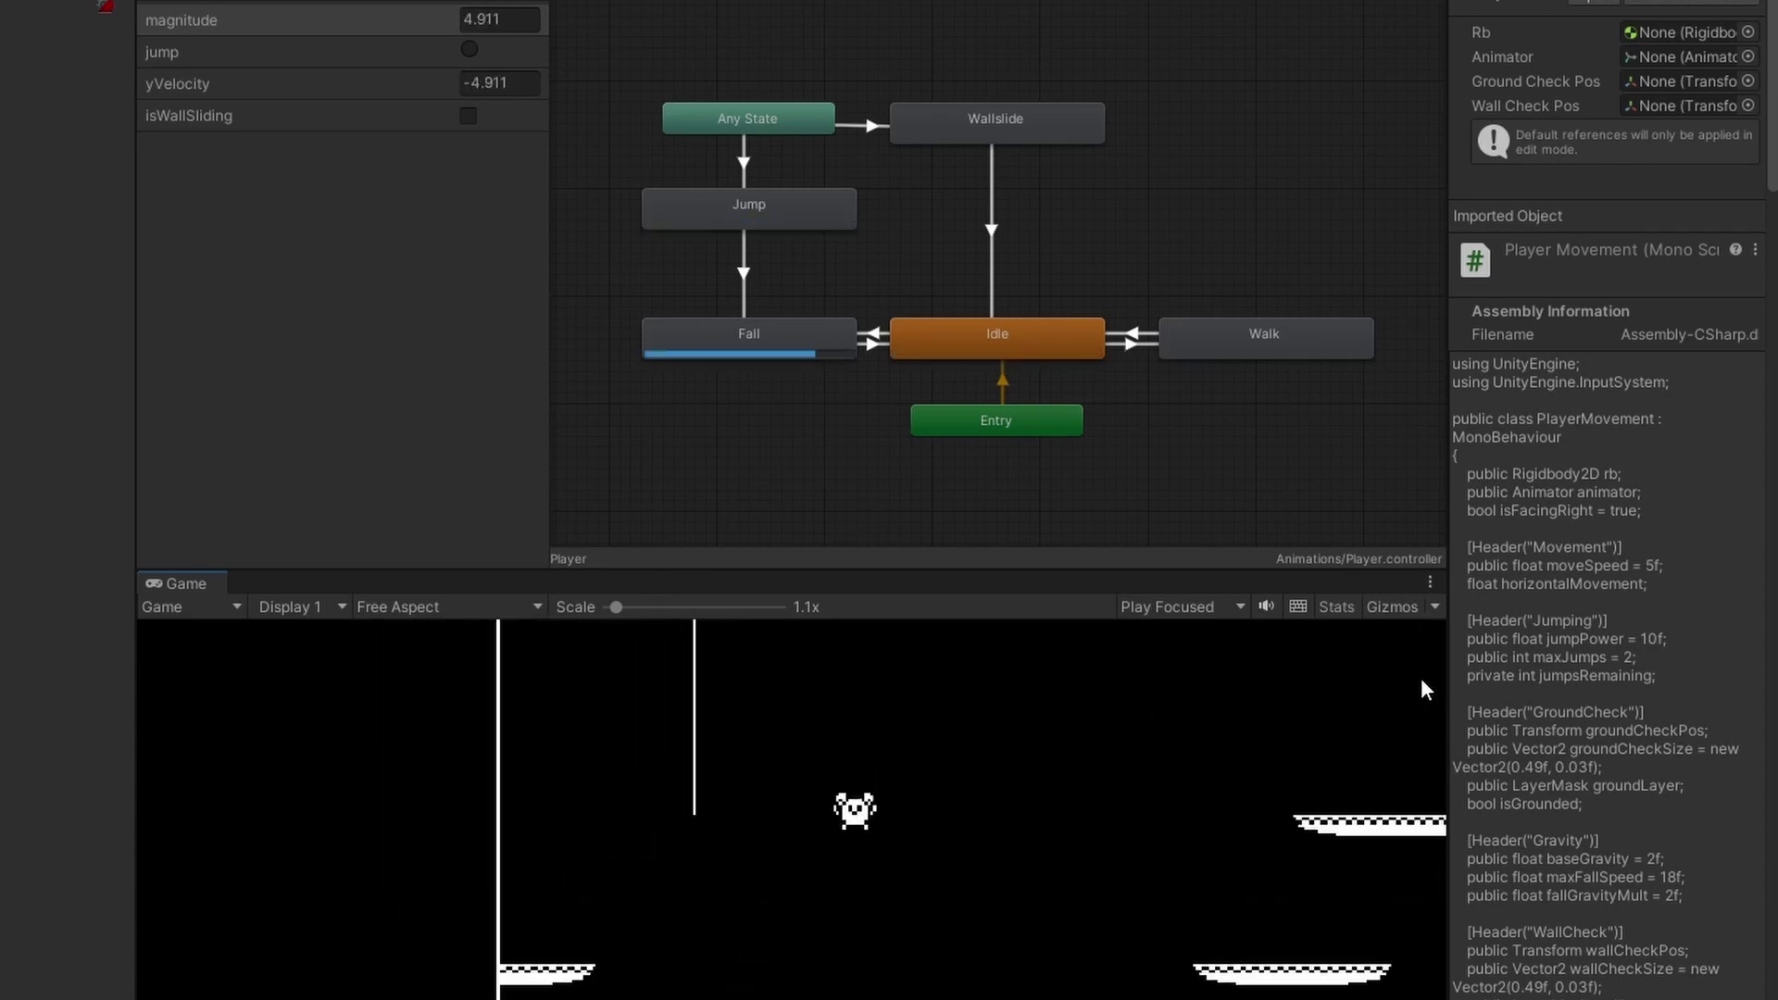
key(space)
key(space)
key(a)
key(space)
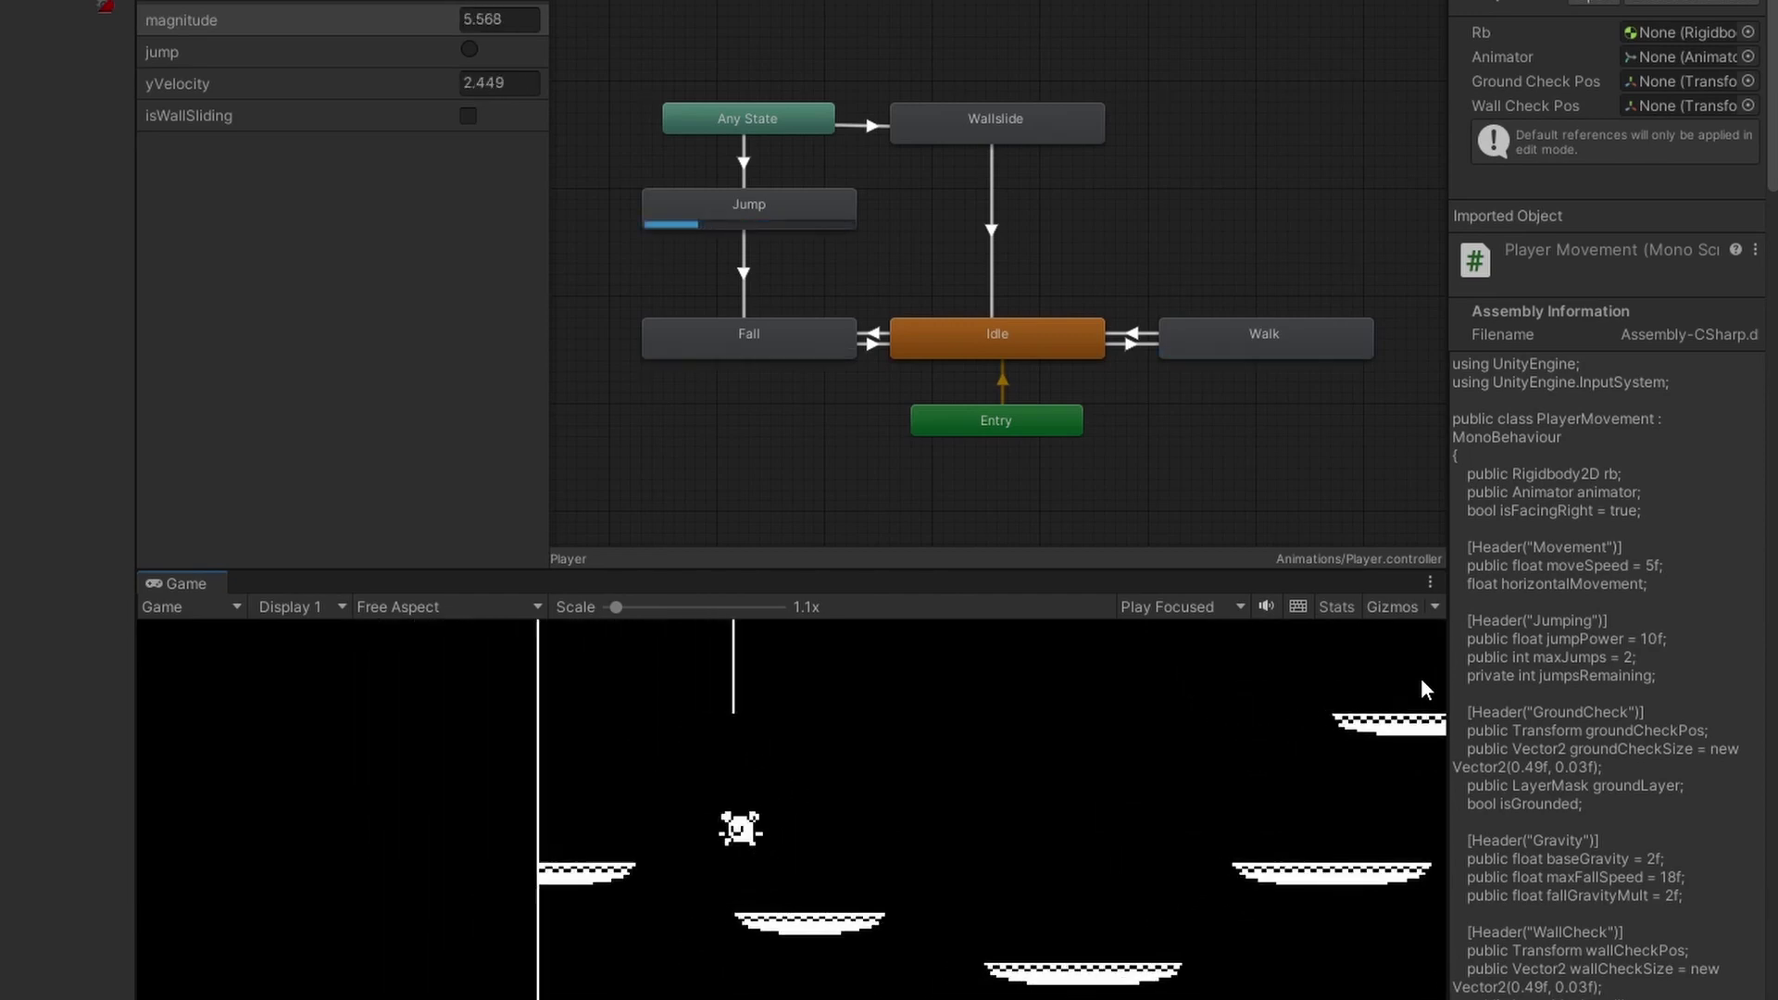